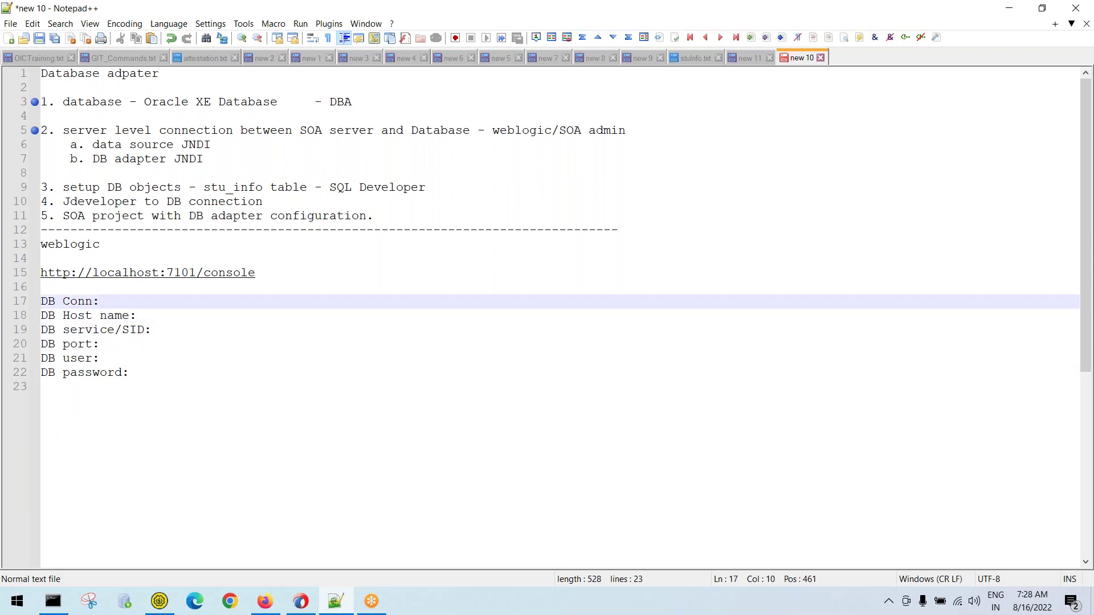
# Fill in the notes with host localhost, SID xe, port 1521, user system and its password
pyautogui.click(165, 316)
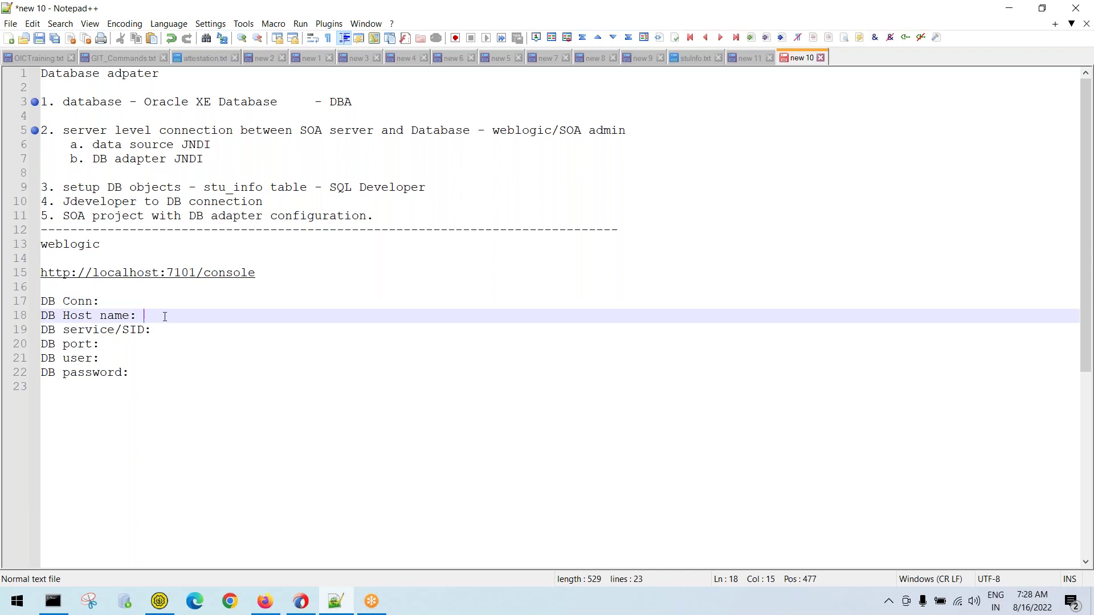
pyautogui.write('localhost')
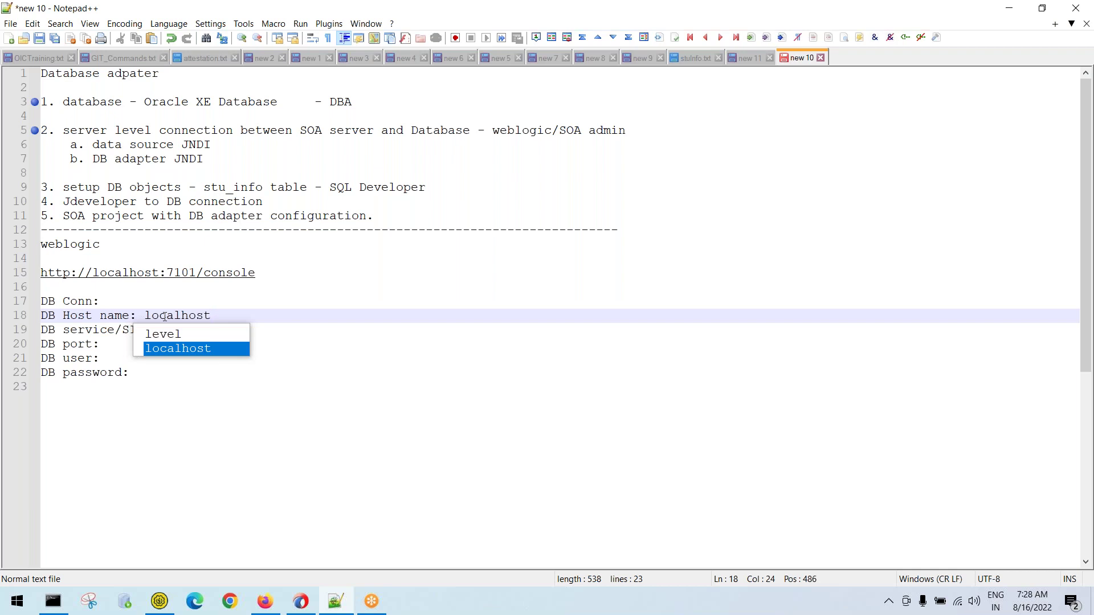
pyautogui.press('Escape')
pyautogui.press('Down')
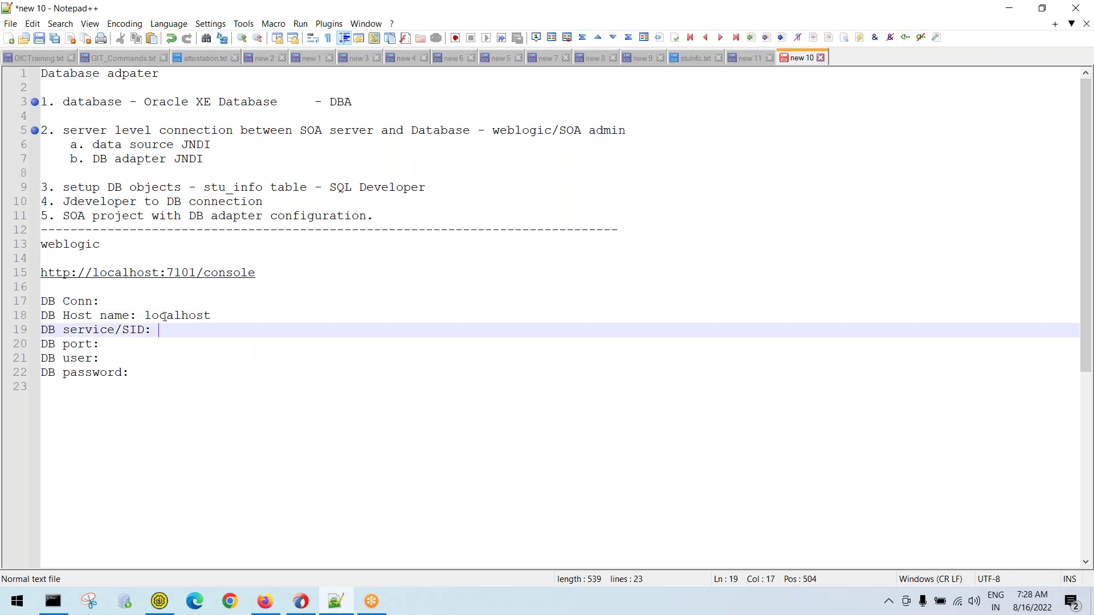
pyautogui.write('xe')
pyautogui.press('Down')
pyautogui.write('1521')
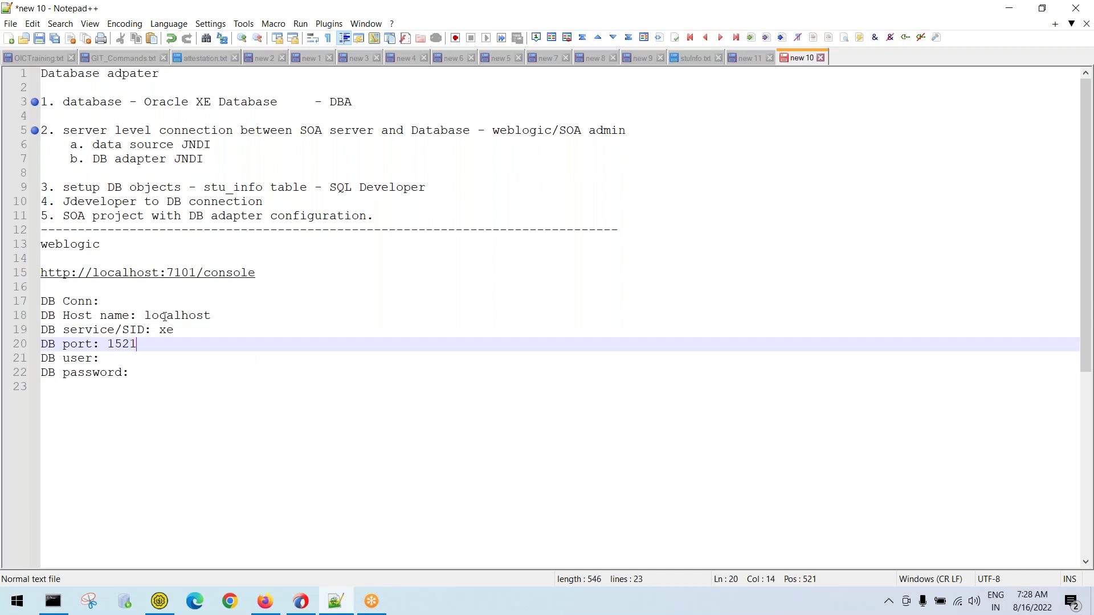
pyautogui.press('Down')
pyautogui.write('sys')
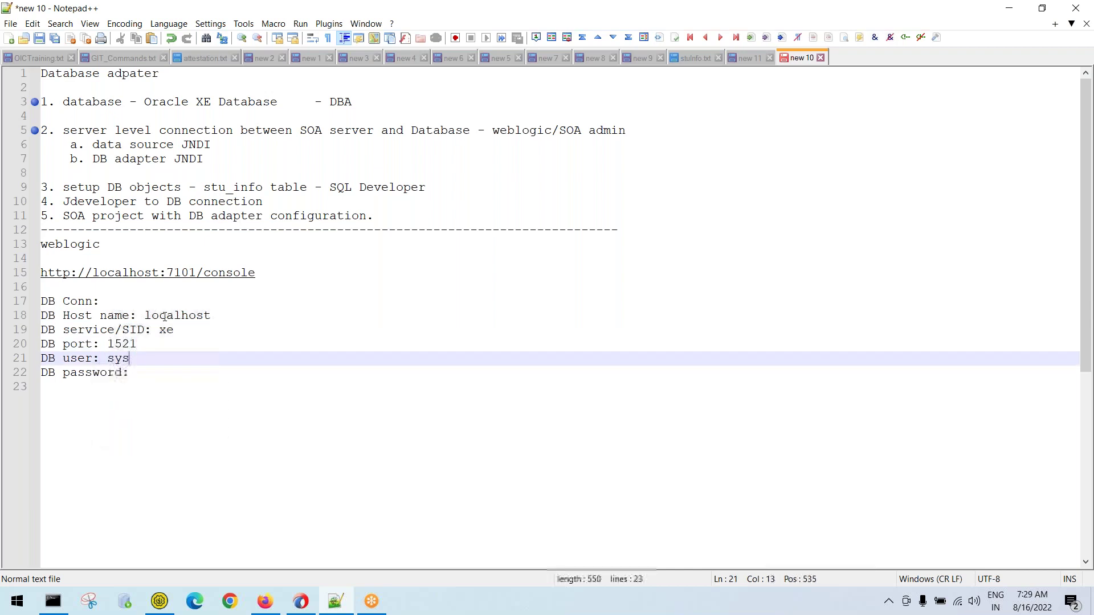
pyautogui.press('BackSpace')
pyautogui.write('stem')
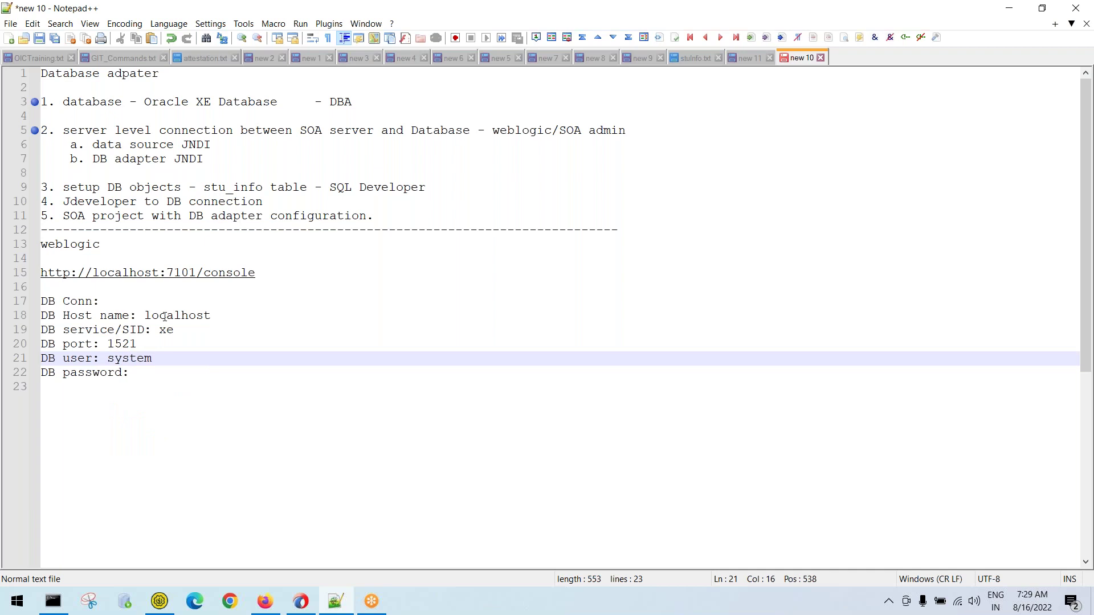
pyautogui.press('Down')
pyautogui.write('manager')
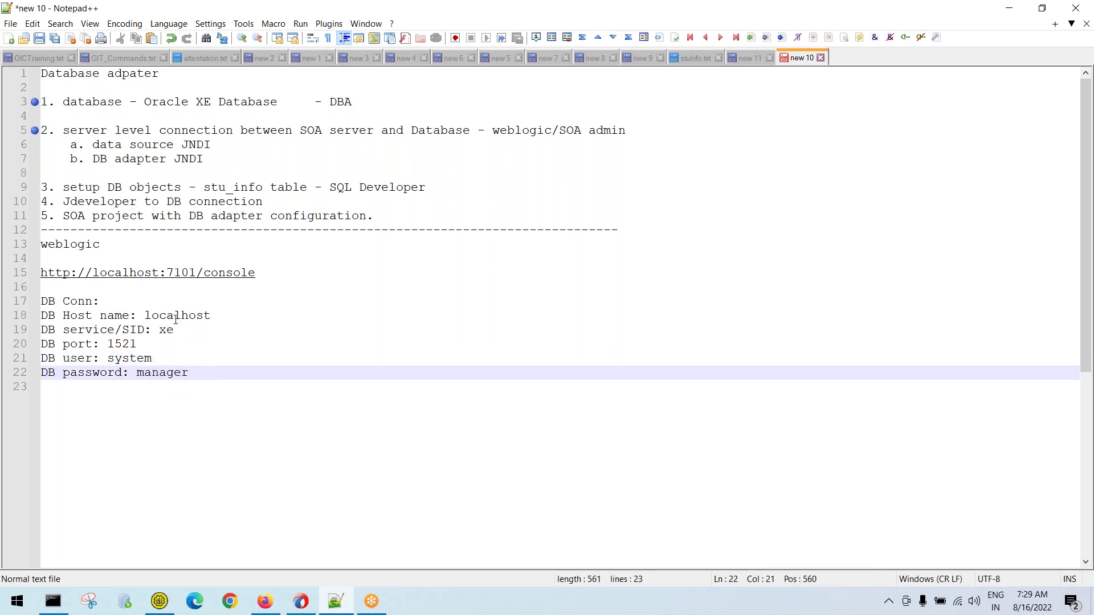
# Review the connection details and the data source JNDI note, then return to the WebLogic console
pyautogui.moveTo(201, 375); pyautogui.dragTo(41, 301)
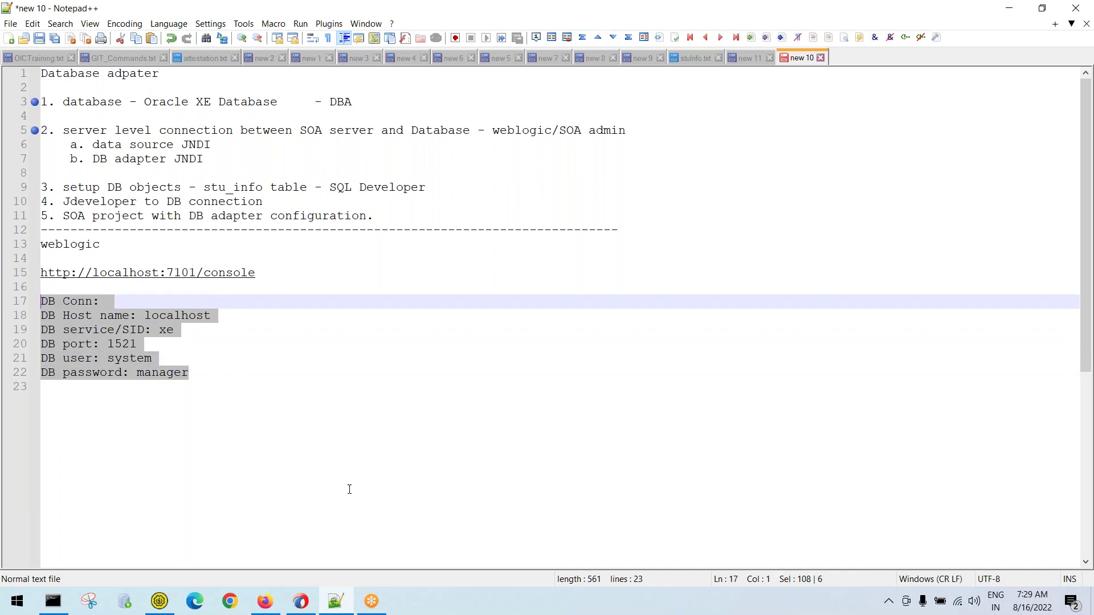
pyautogui.click(275, 611)
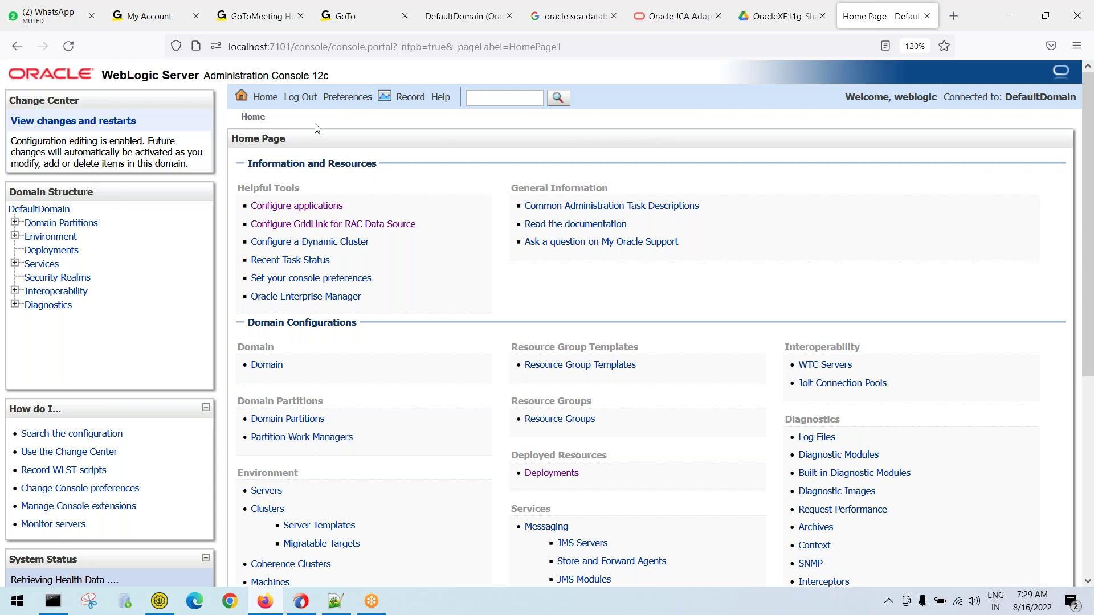
pyautogui.hotkey('alt', 'Tab')
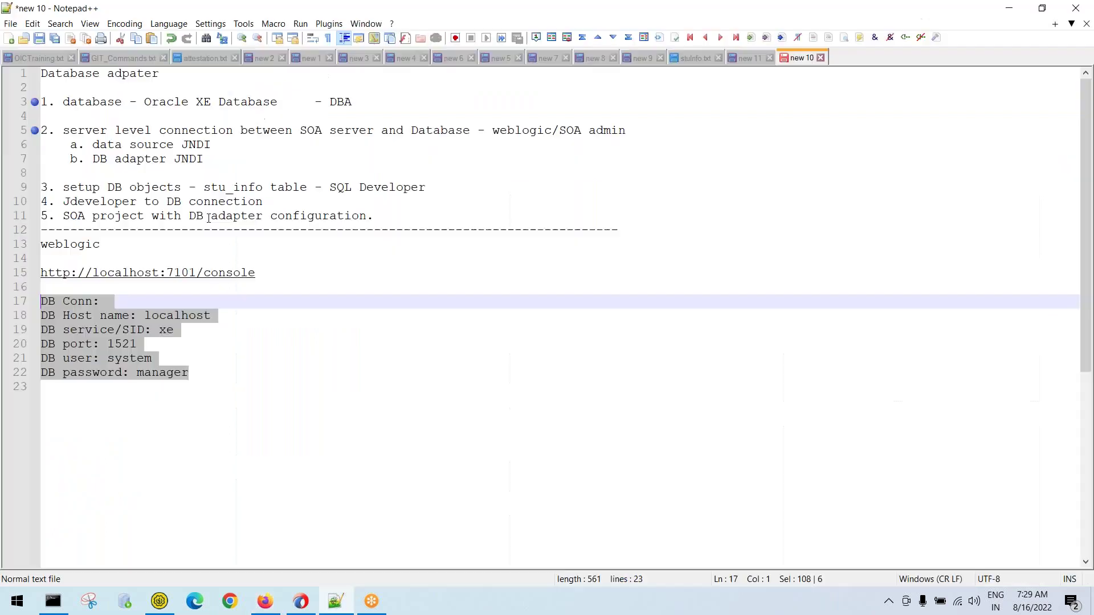
pyautogui.moveTo(230, 145); pyautogui.dragTo(49, 140)
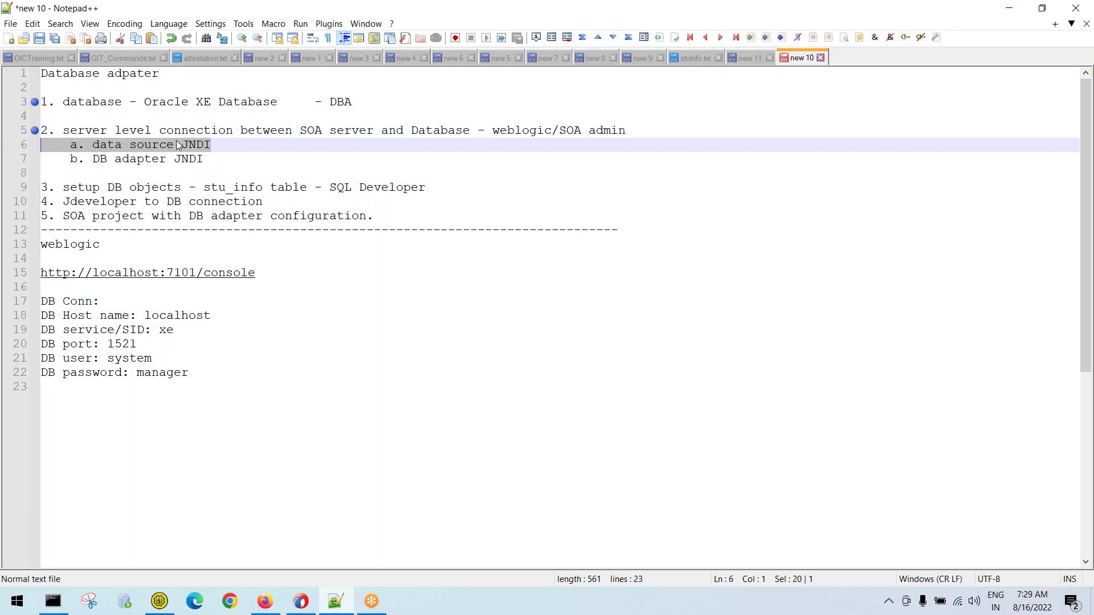
pyautogui.hotkey('alt', 'Tab')
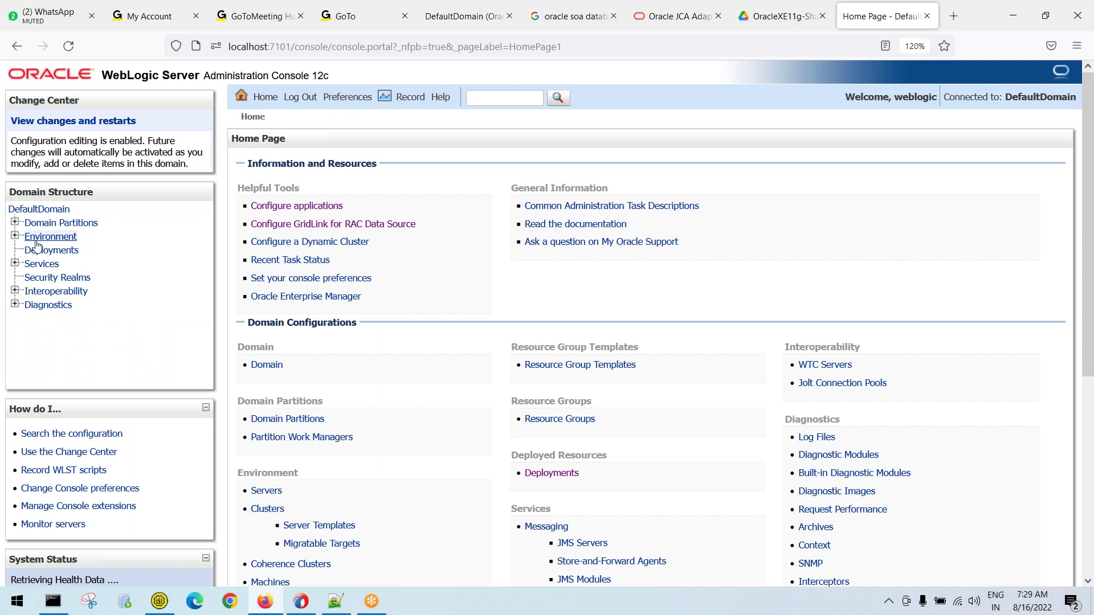
# Expand Services, open the Data Sources summary and create a new Generic Data Source
pyautogui.click(15, 263)
pyautogui.click(15, 264)
pyautogui.click(15, 264)
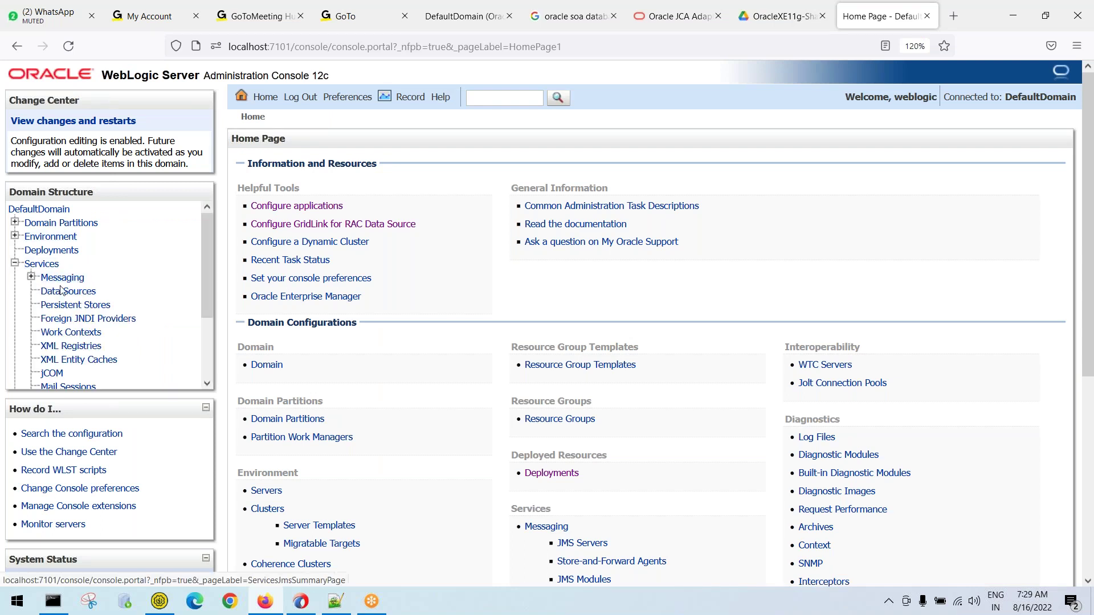
pyautogui.click(80, 297)
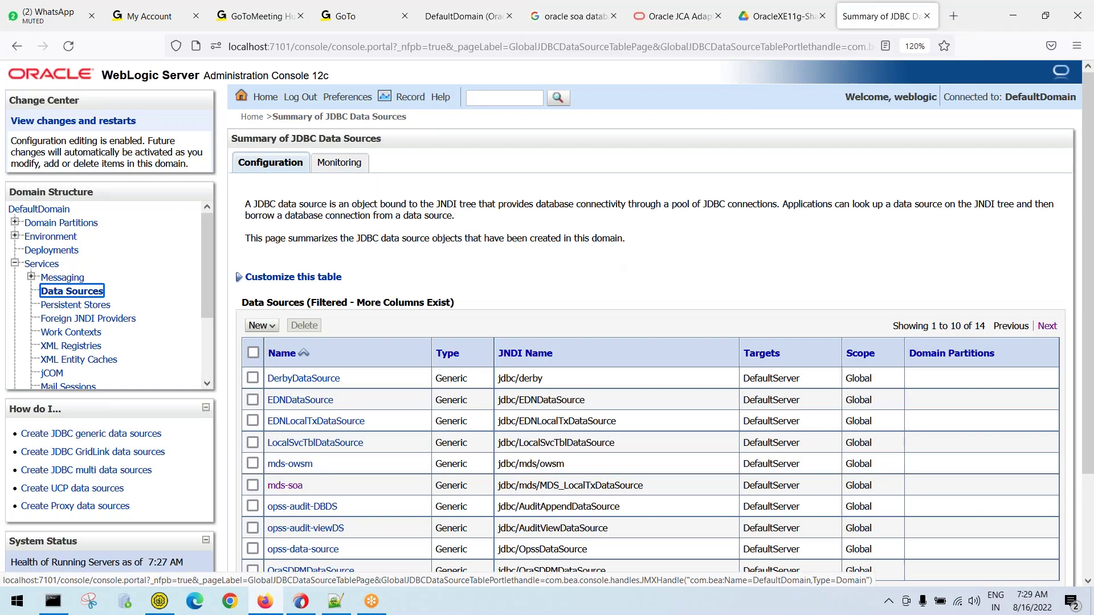
pyautogui.scroll(-2, 408, 260)
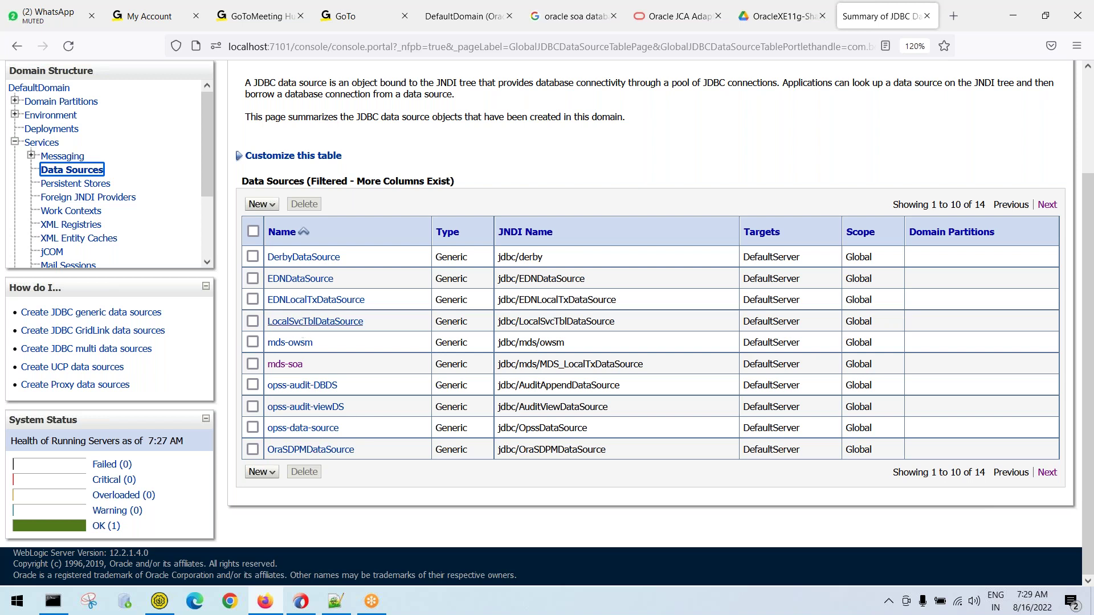
pyautogui.scroll(3, 300, 328)
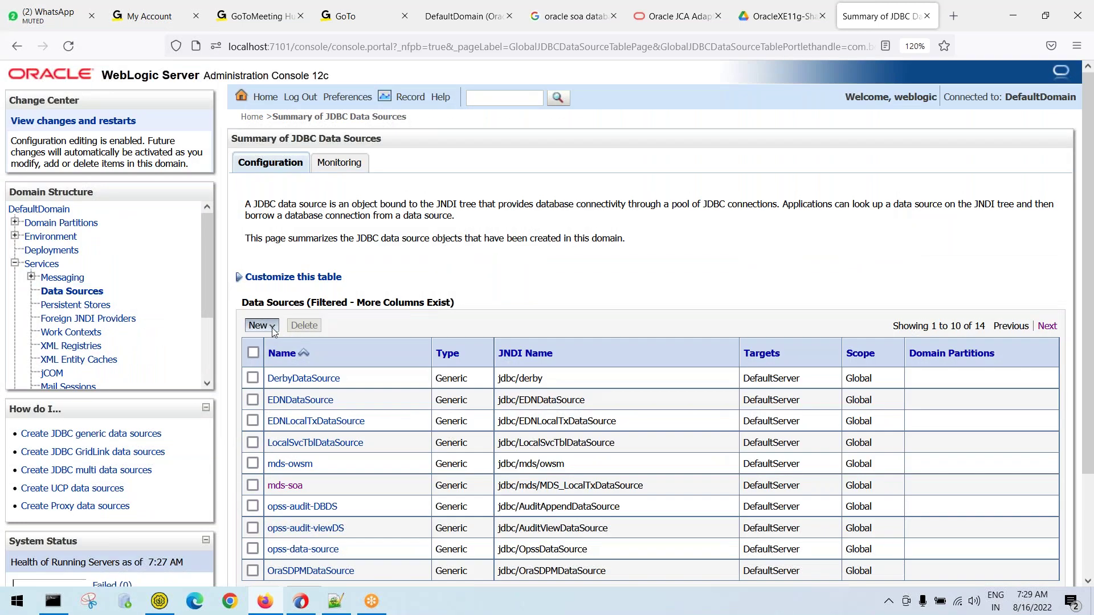
pyautogui.click(273, 327)
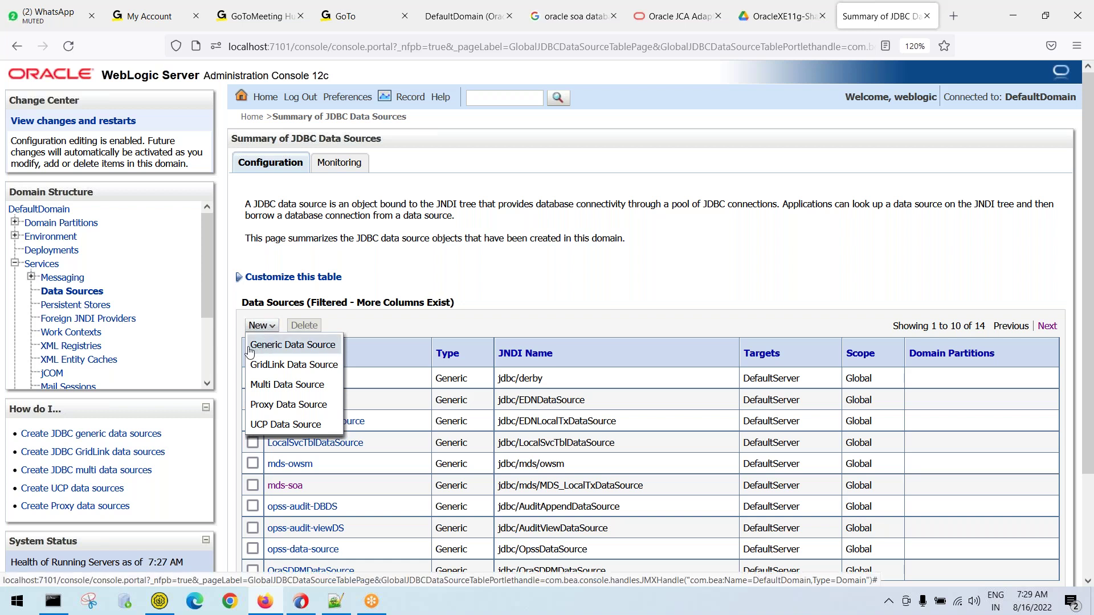
pyautogui.click(316, 349)
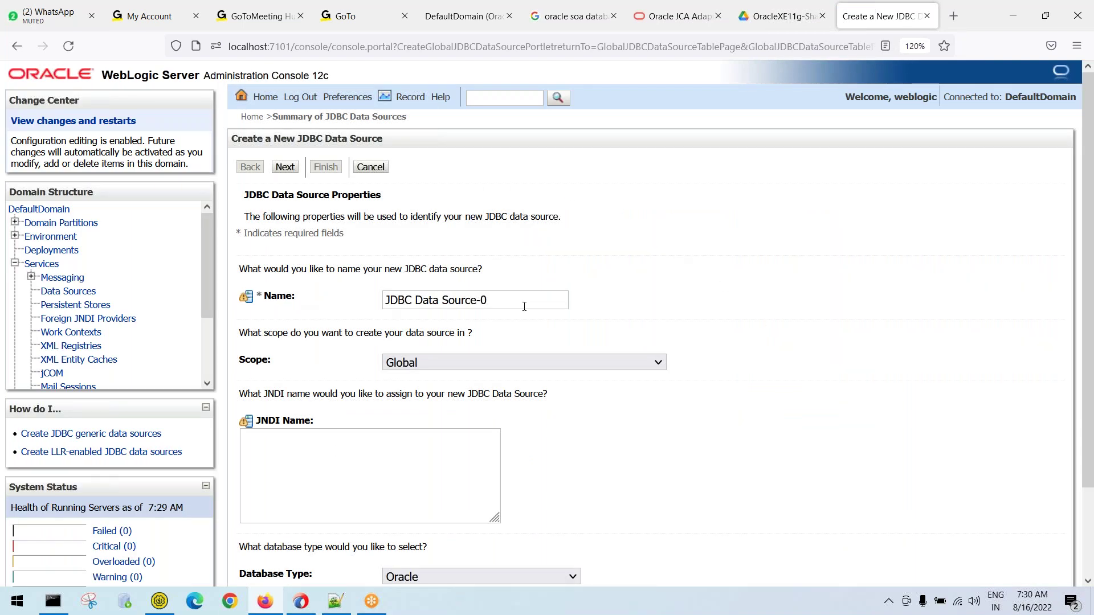
# Replace the default name JDBC Data Source-0 with oraclexedatasource, leaving JNDI Name blank
pyautogui.moveTo(510, 301); pyautogui.dragTo(381, 300)
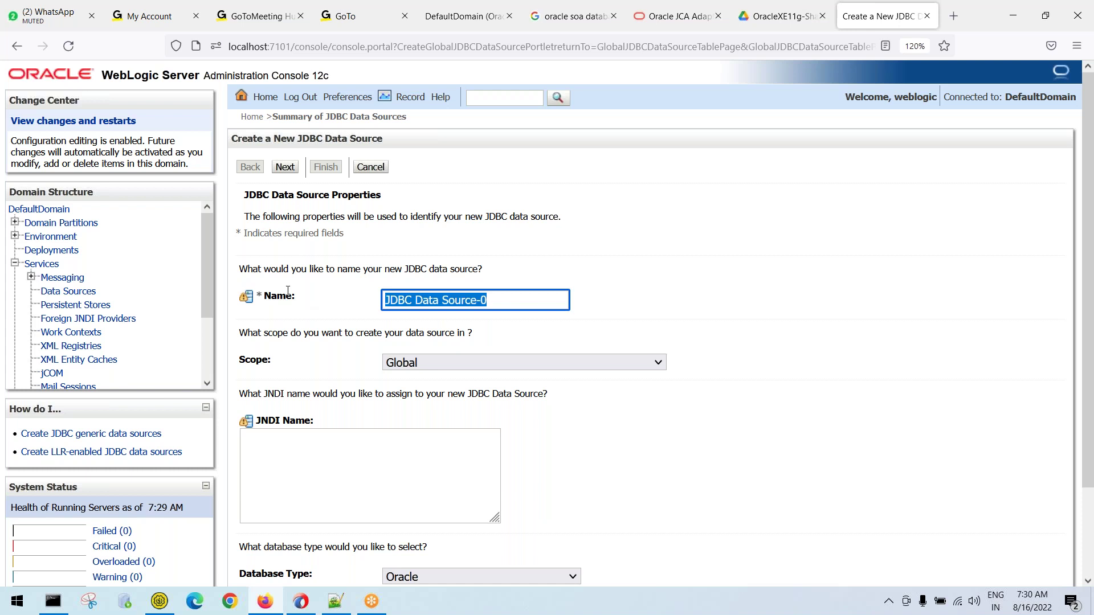
pyautogui.write('oraclexe')
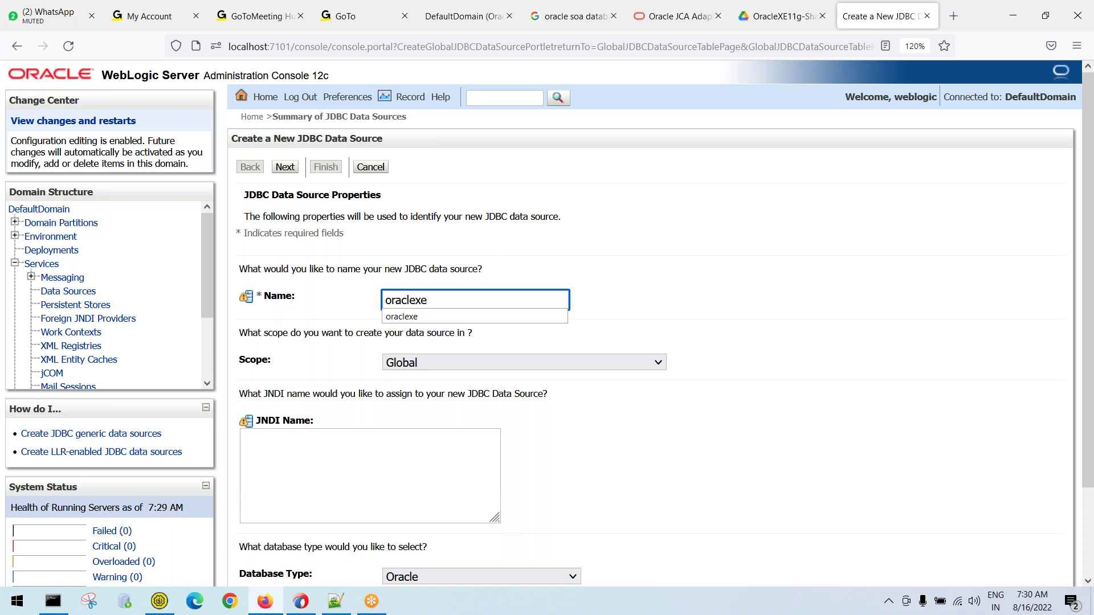
pyautogui.write('datas')
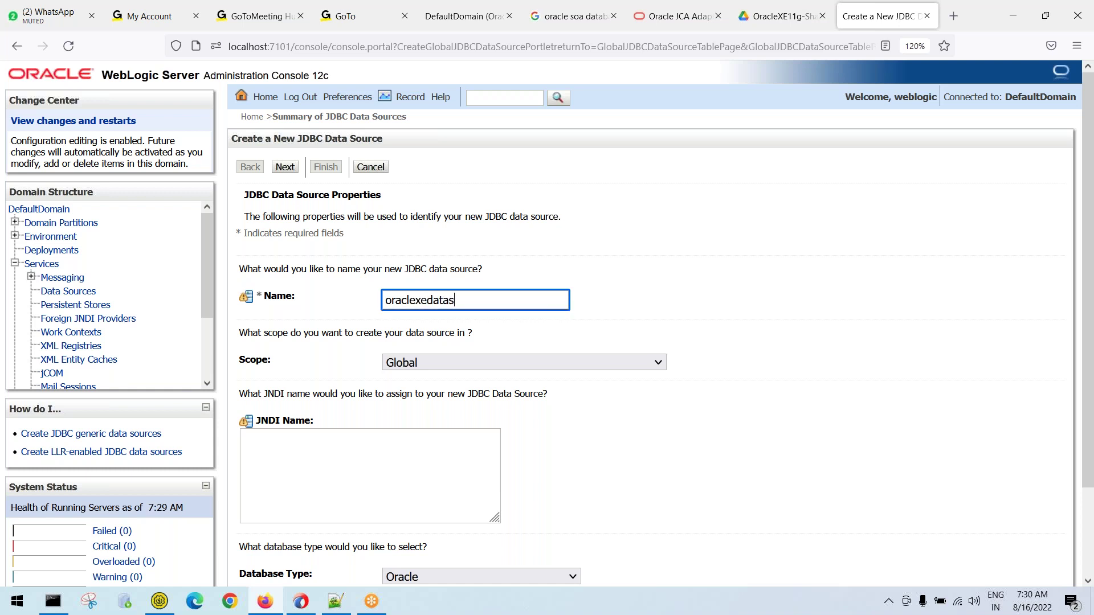
pyautogui.write('ource')
pyautogui.hotkey('ctrl', 'a')
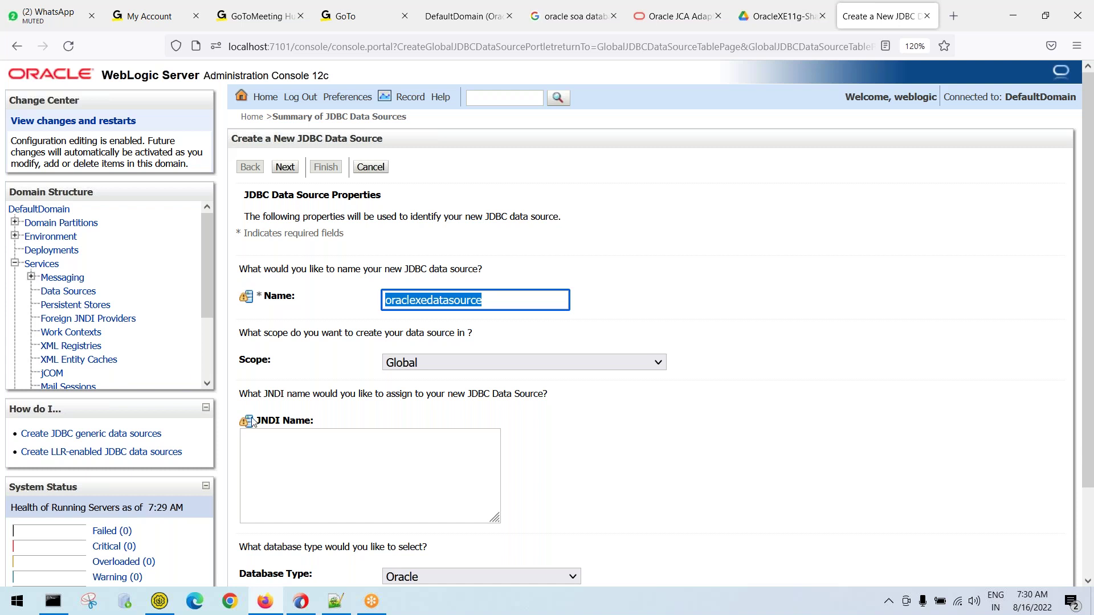
pyautogui.click(297, 451)
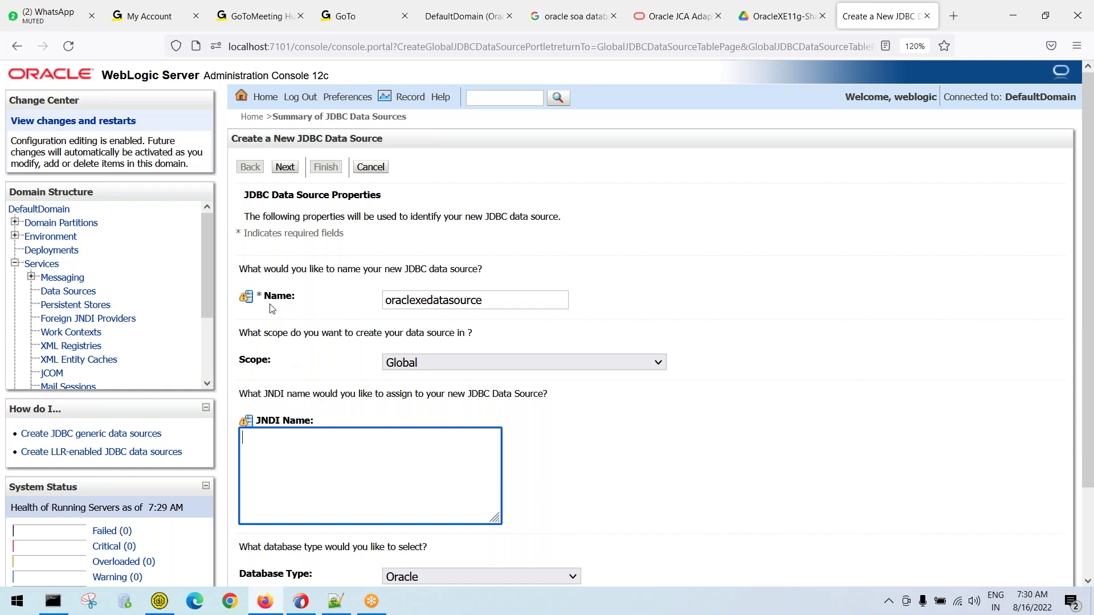
pyautogui.moveTo(491, 301); pyautogui.dragTo(347, 300)
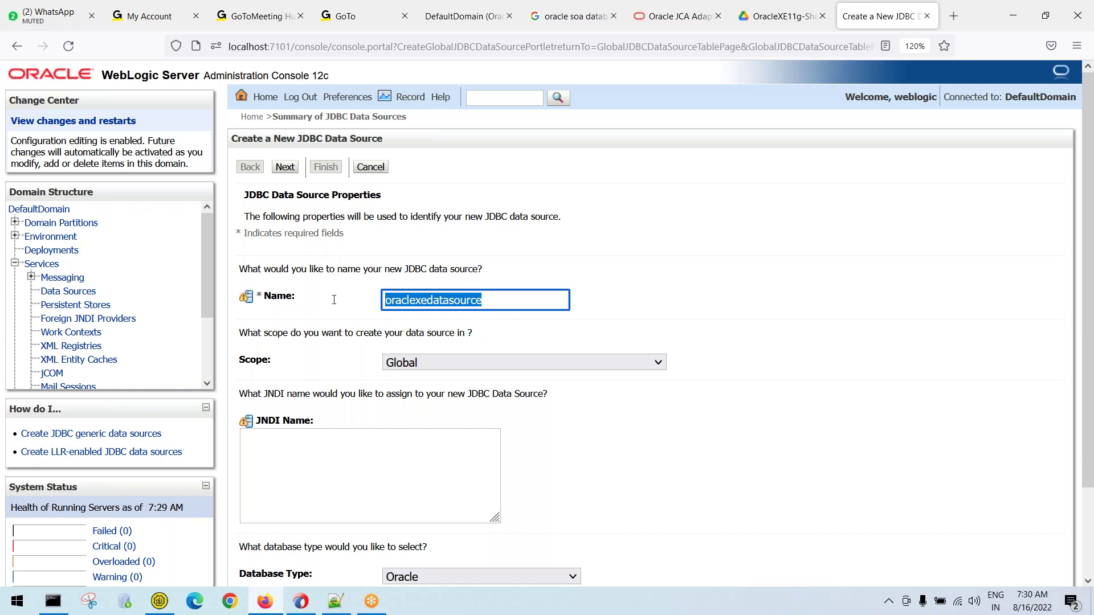
pyautogui.click(295, 452)
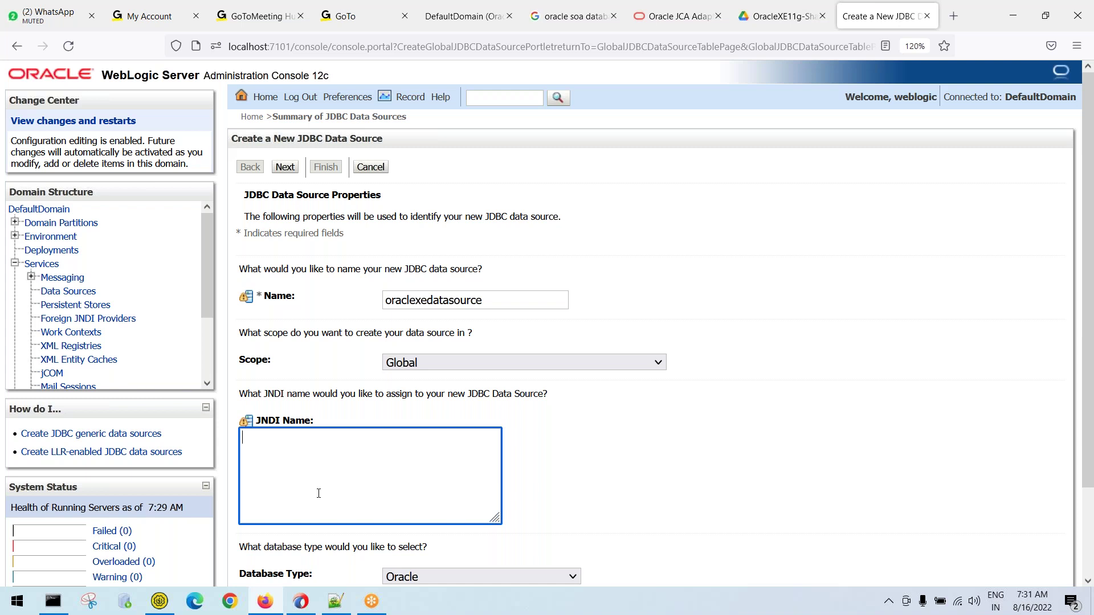
pyautogui.moveTo(302, 301); pyautogui.dragTo(254, 301)
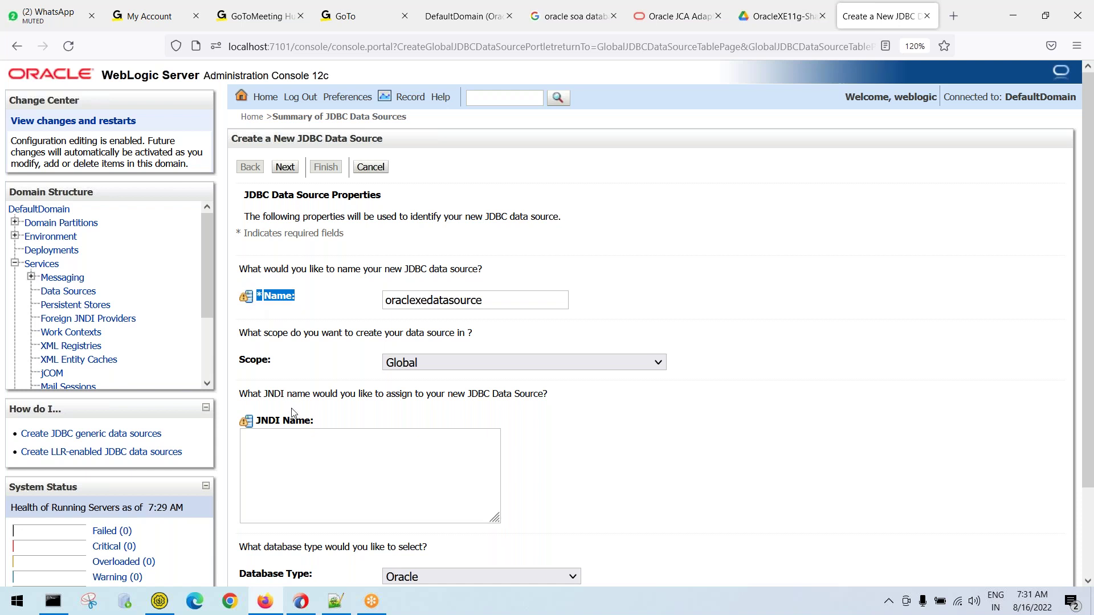
# Enter jdbc/oraclexe as the data source's JNDI Name
pyautogui.moveTo(317, 425); pyautogui.dragTo(228, 424)
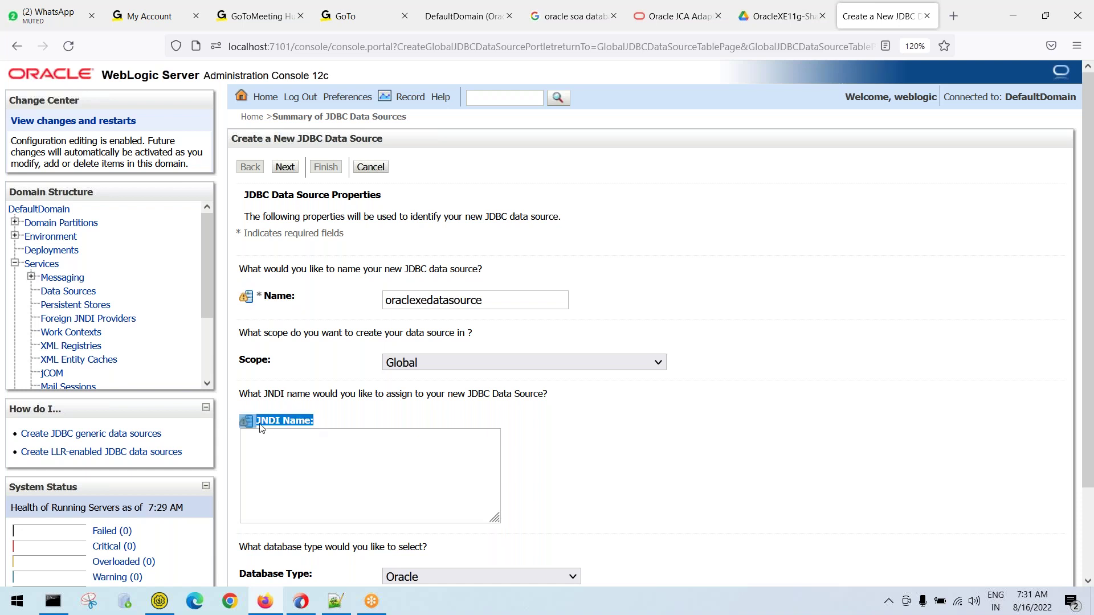
pyautogui.moveTo(300, 301); pyautogui.dragTo(253, 297)
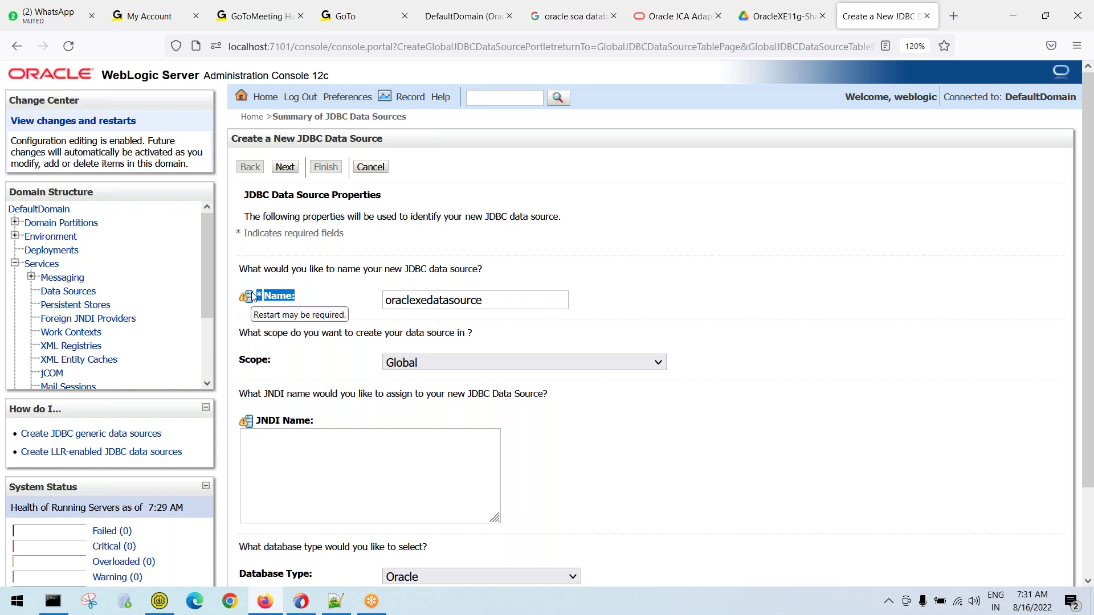
pyautogui.click(269, 470)
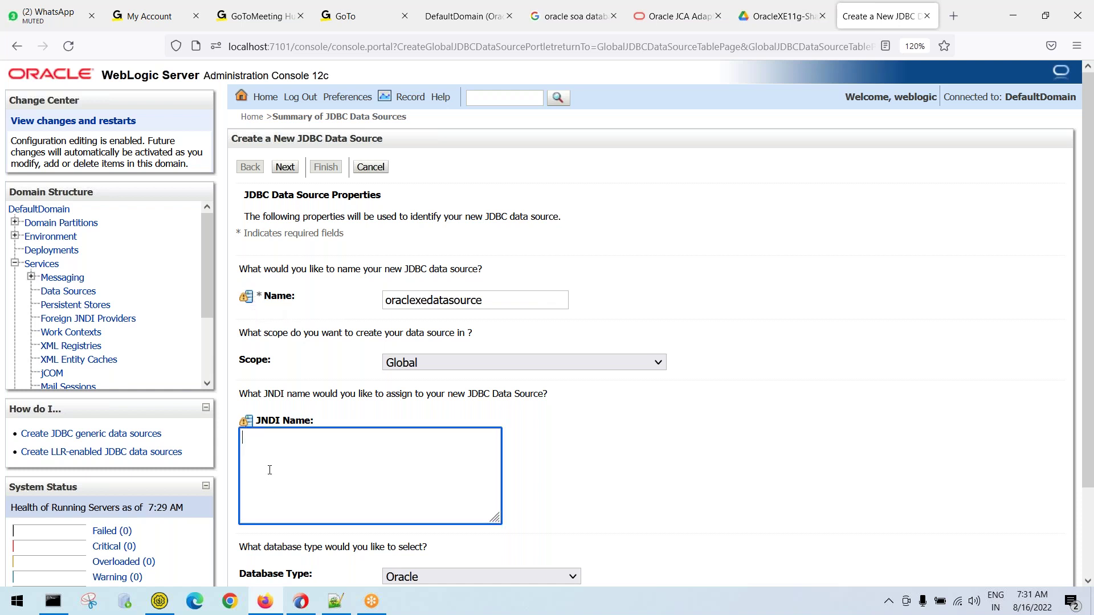
pyautogui.write('jdbc/oraclexe')
# Shorten the data source name to oraclexe and select the JNDI name to carry to the notes
pyautogui.click(495, 300)
pyautogui.press('BackSpace')
pyautogui.press('BackSpace')
pyautogui.press('BackSpace')
pyautogui.press('BackSpace')
pyautogui.press('BackSpace')
pyautogui.press('BackSpace')
pyautogui.press('BackSpace')
pyautogui.press('BackSpace')
pyautogui.press('BackSpace')
pyautogui.press('BackSpace')
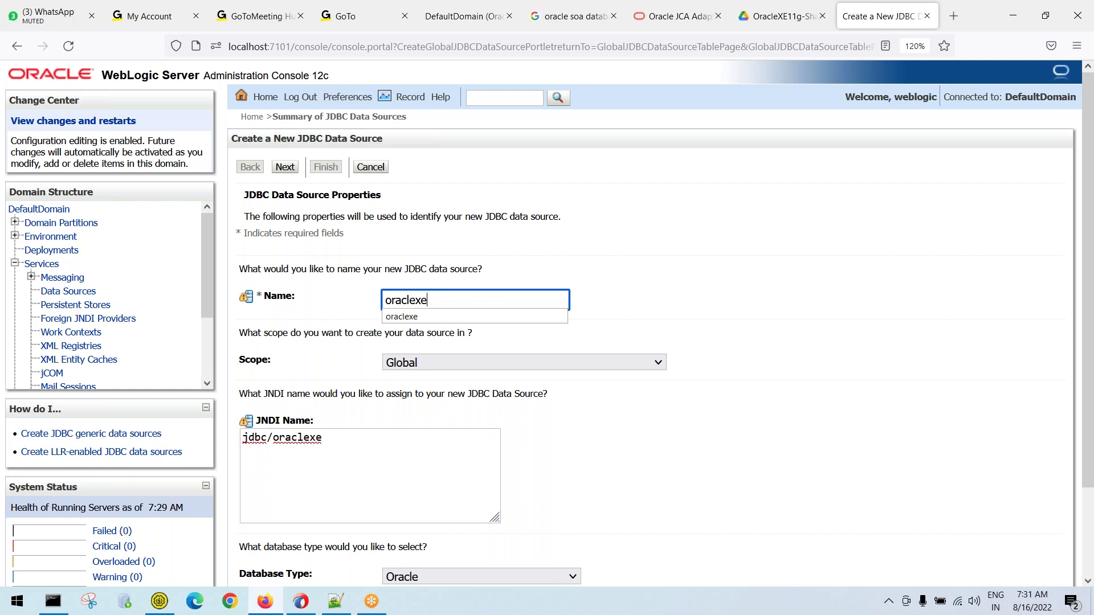
pyautogui.press('Tab')
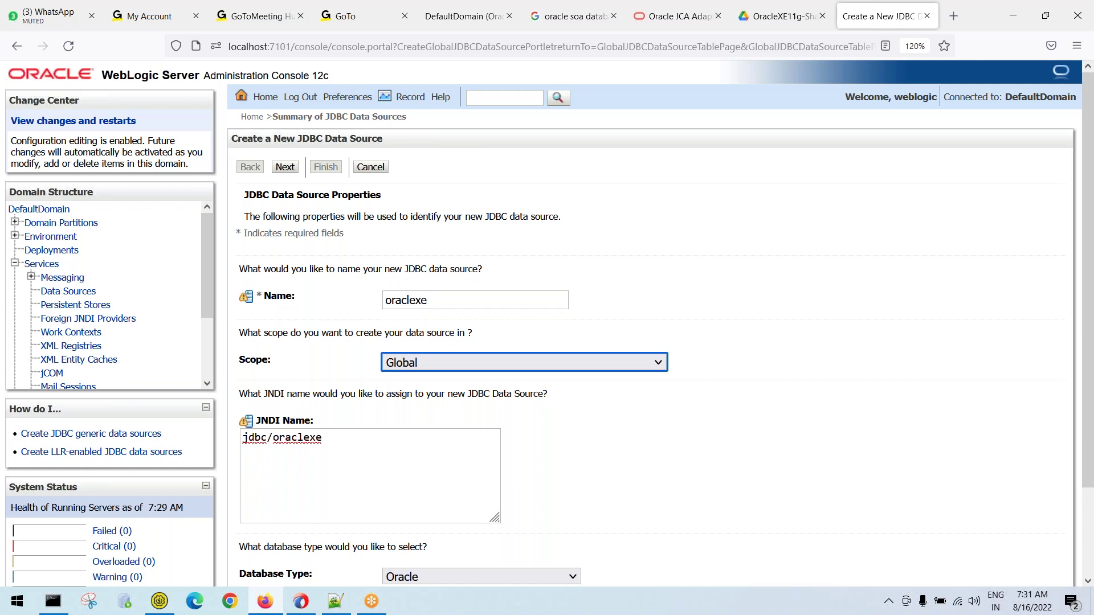
pyautogui.press('Tab')
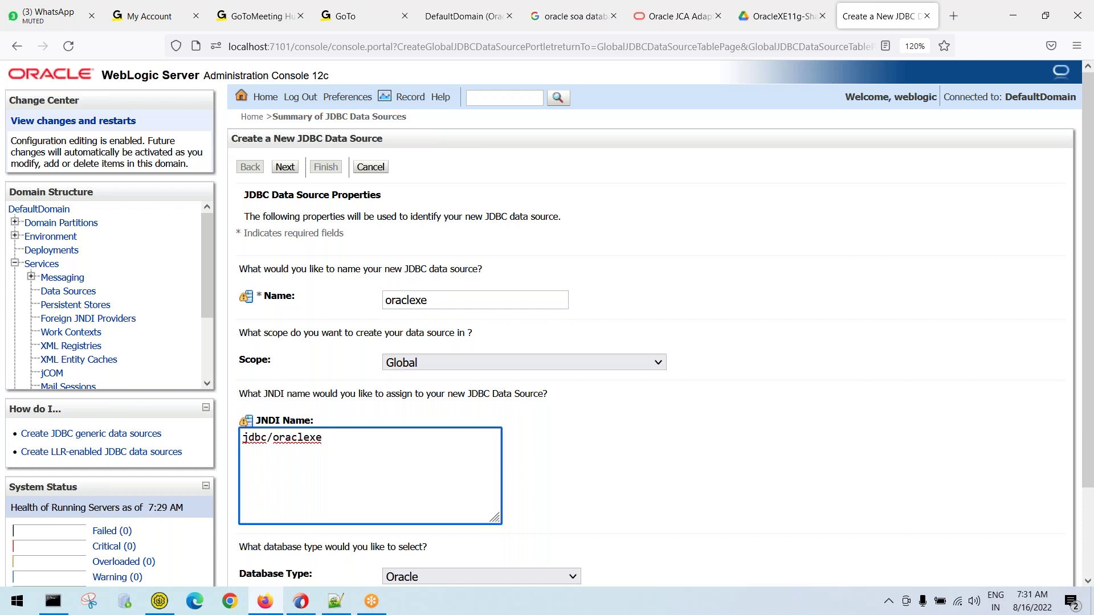
pyautogui.hotkey('ctrl', 'a')
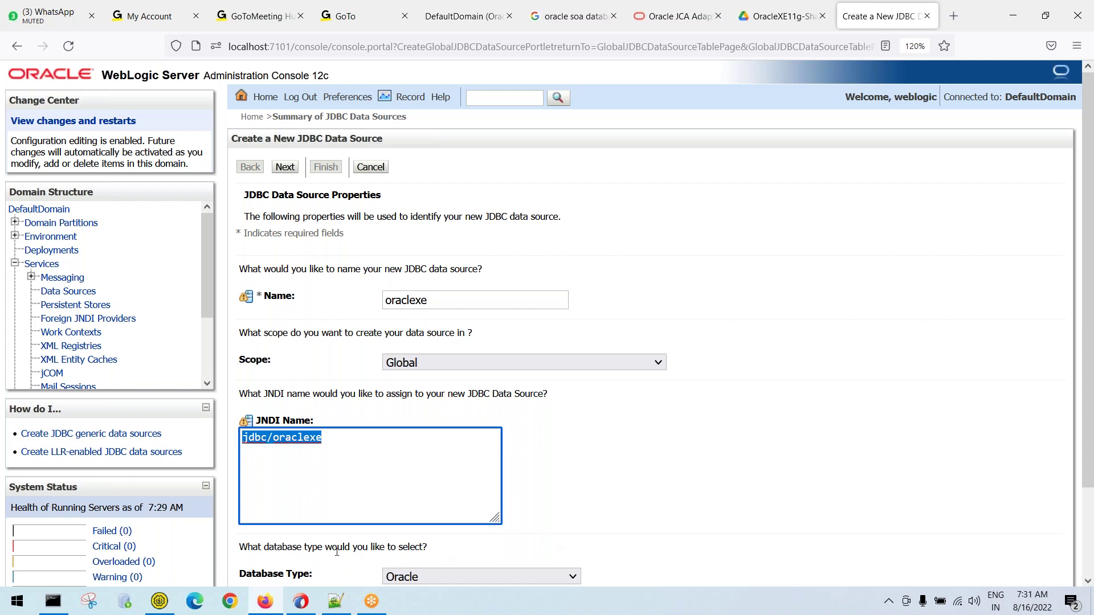
pyautogui.click(335, 601)
pyautogui.click(246, 144)
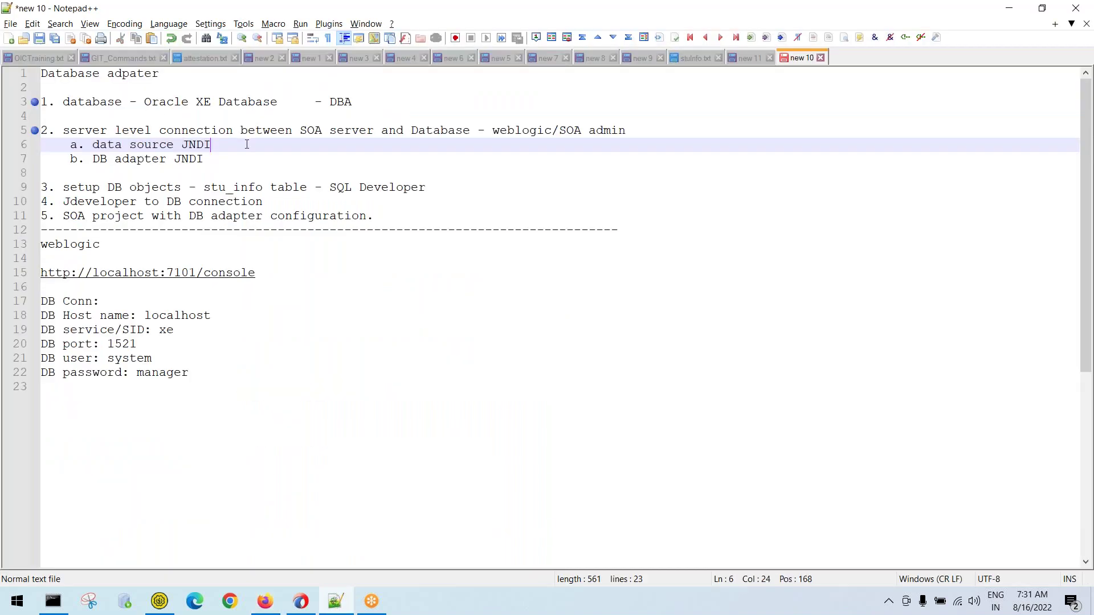
# Append '- jdbc/oraclexe' to the data source JNDI line in the notes
pyautogui.write('- jdbc/oraclexe')
pyautogui.moveTo(236, 145); pyautogui.dragTo(341, 147)
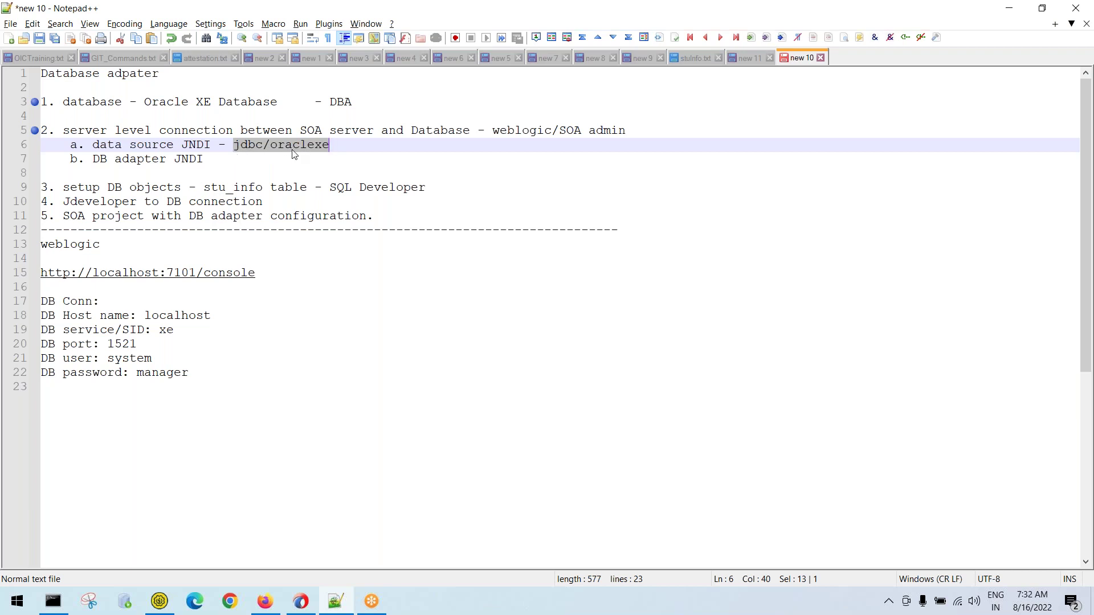
pyautogui.click(1009, 8)
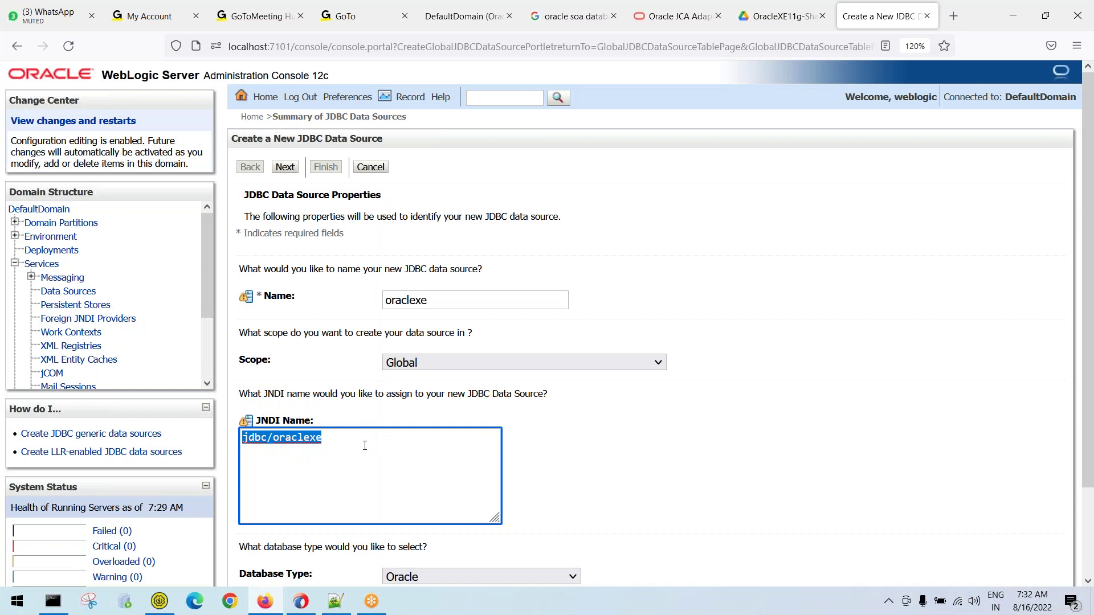
# Keep Oracle as the Database Type and advance to the database driver step
pyautogui.click(365, 445)
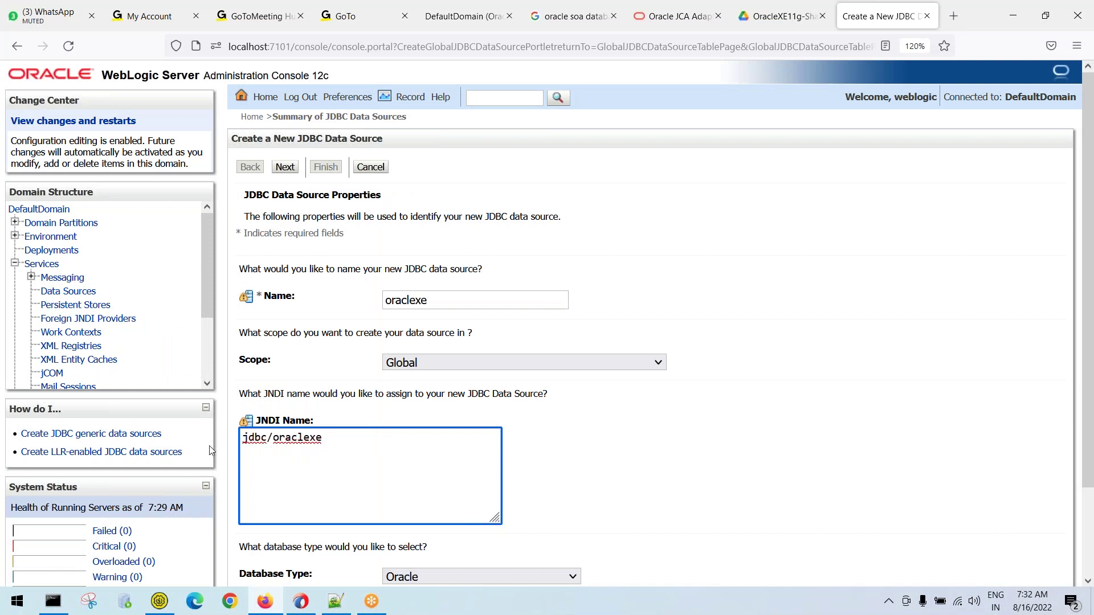
pyautogui.scroll(-3, 556, 452)
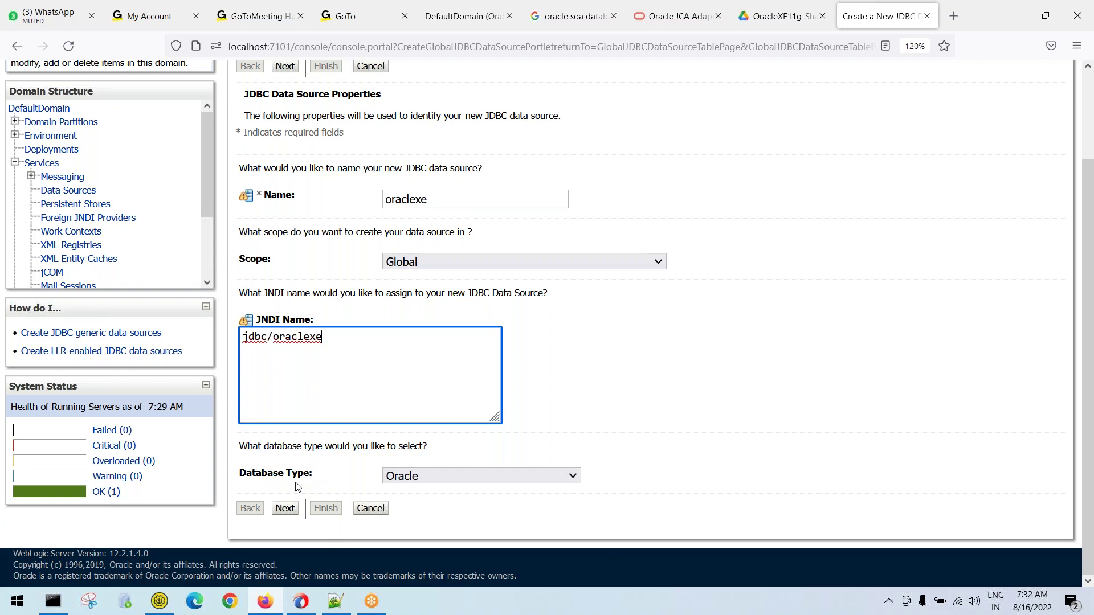
pyautogui.click(450, 484)
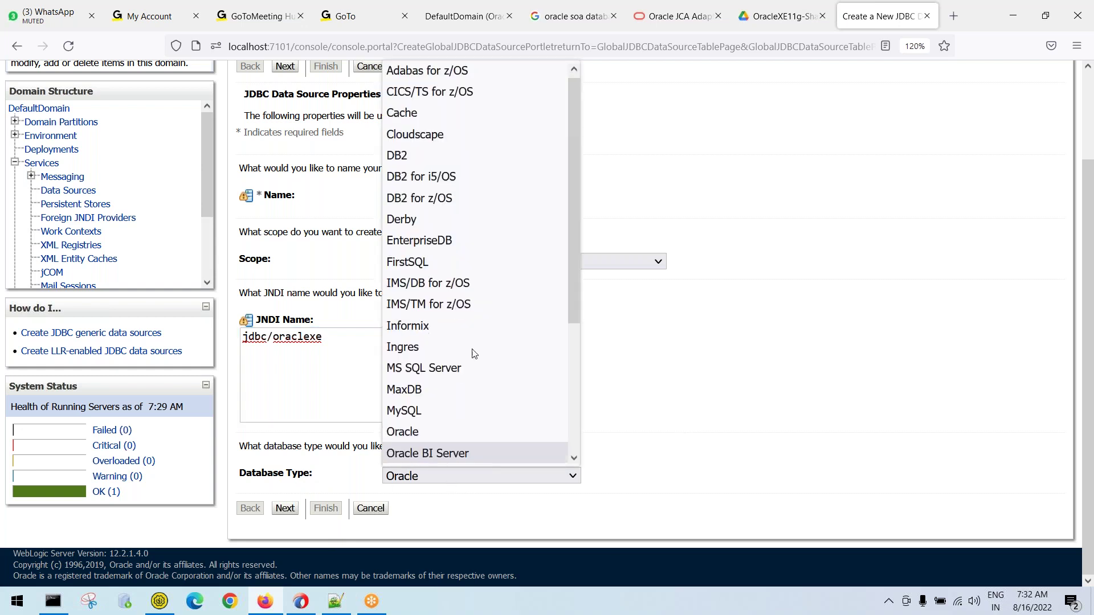
pyautogui.scroll(-3, 491, 245)
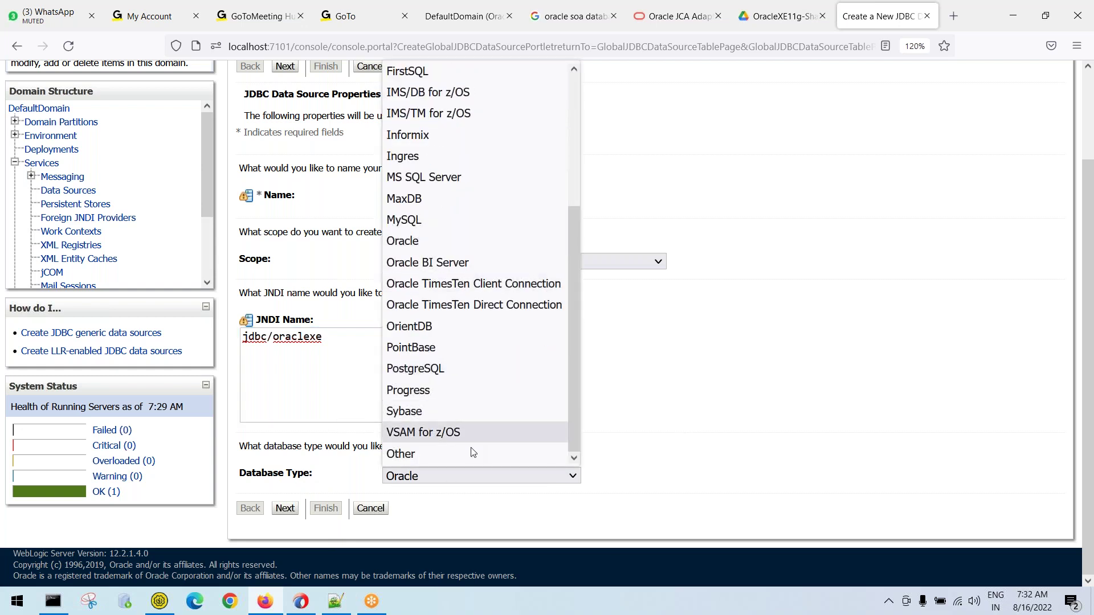
pyautogui.scroll(3, 463, 433)
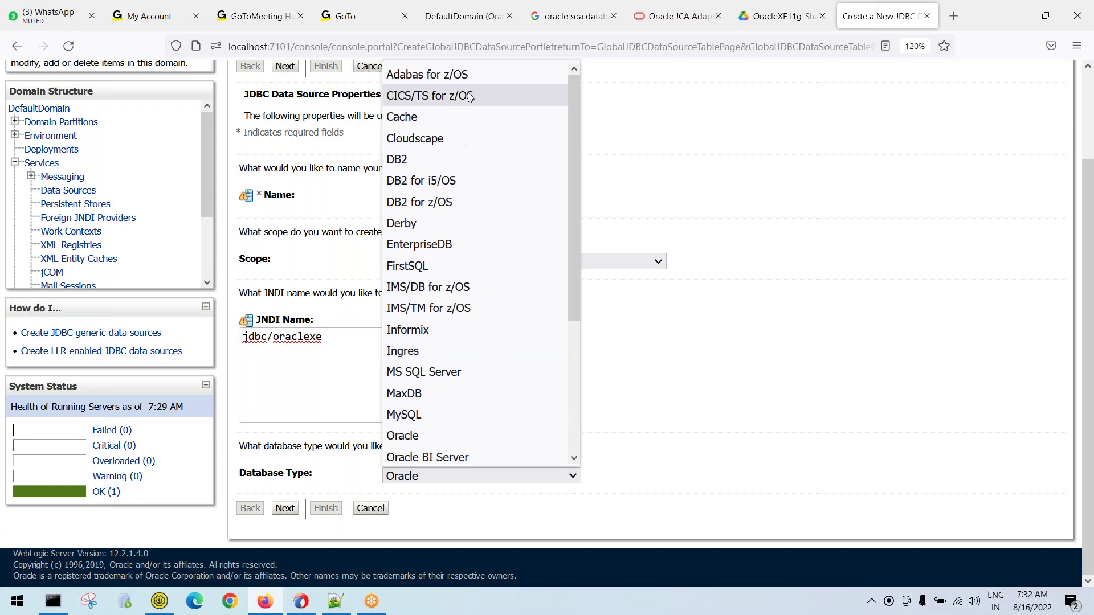
pyautogui.scroll(-3, 482, 224)
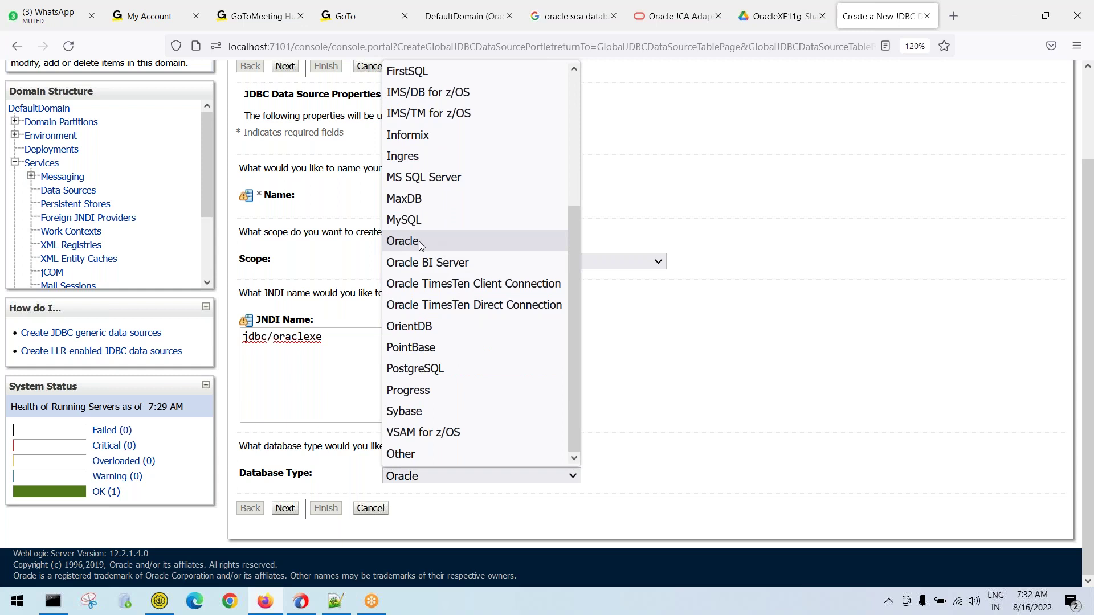
pyautogui.scroll(3, 487, 240)
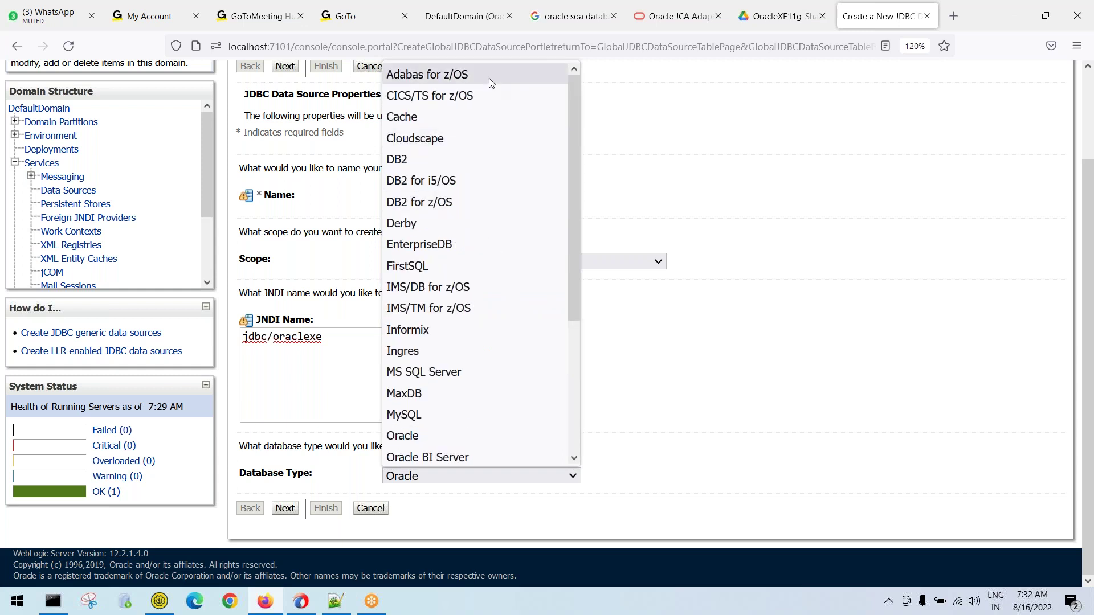
pyautogui.scroll(-3, 484, 258)
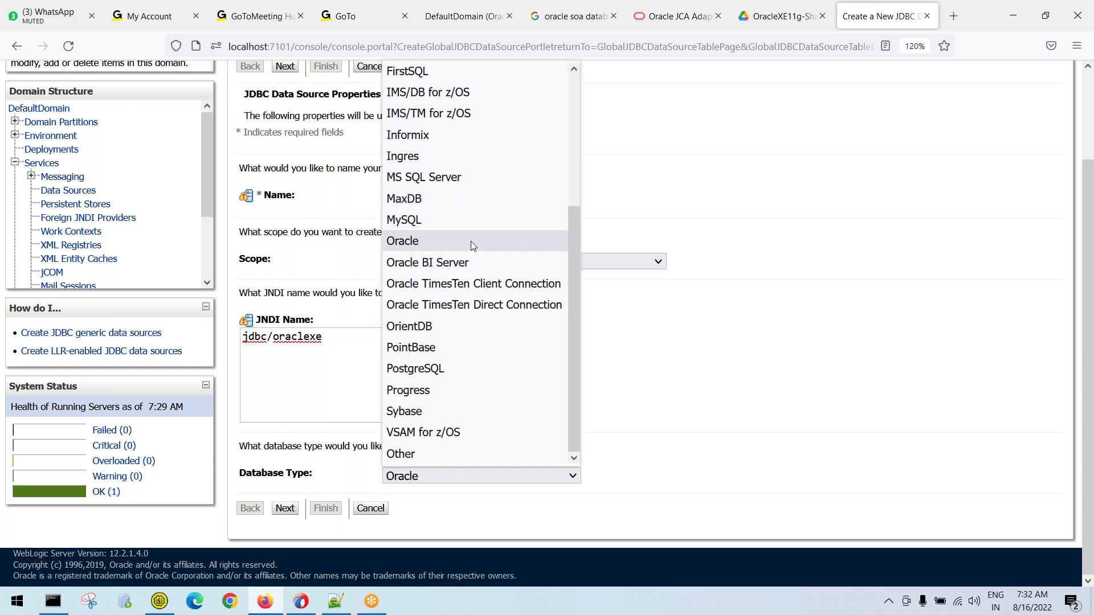
pyautogui.click(470, 241)
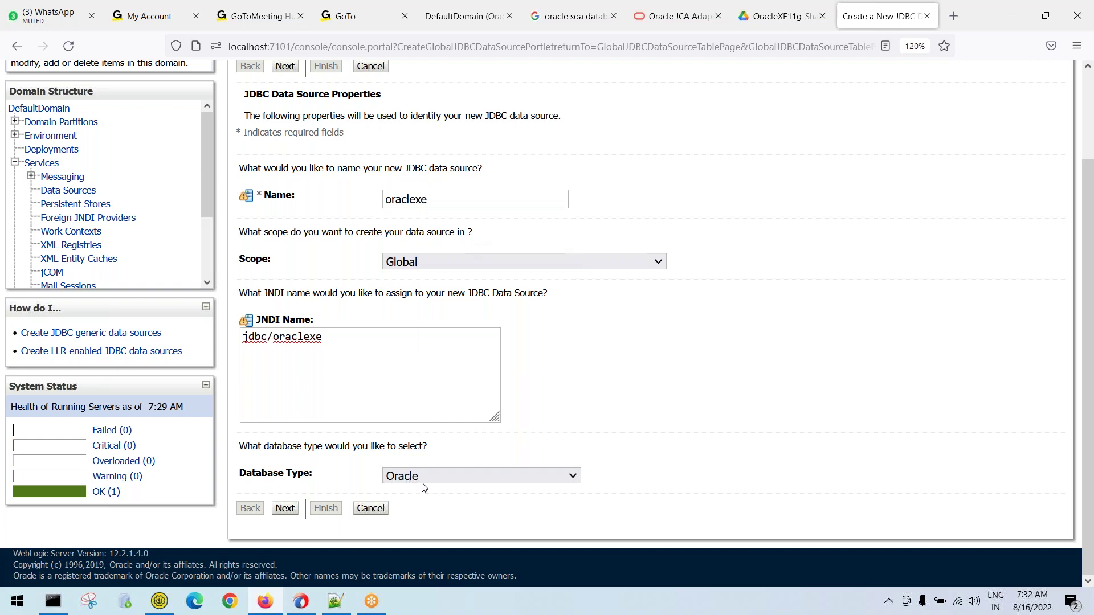
pyautogui.click(285, 508)
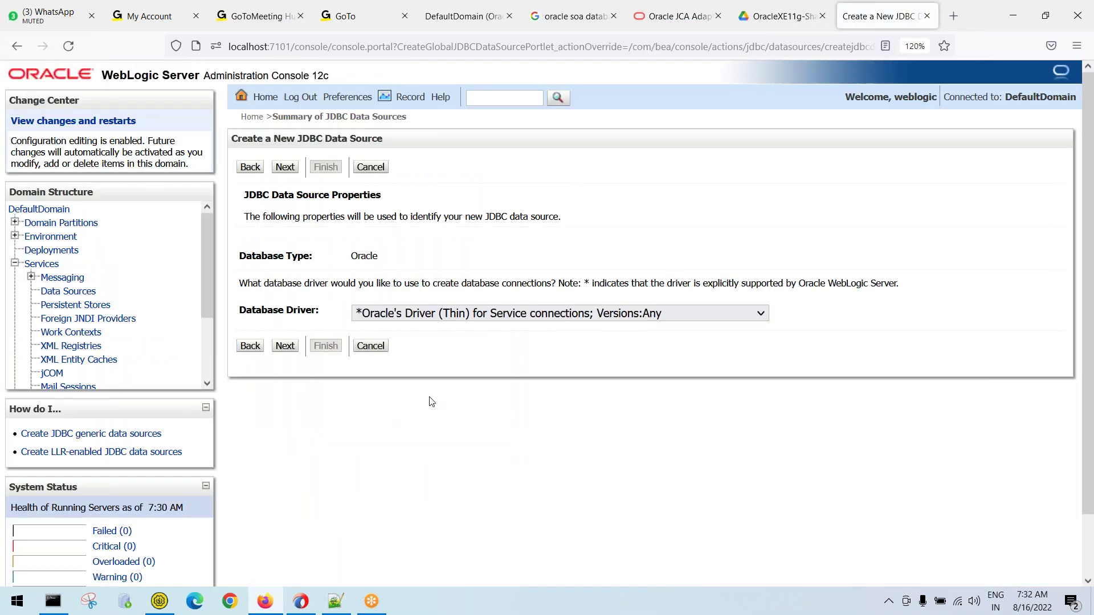
# Choose Oracle's Driver (Thin XA) for Instance connections as the database driver
pyautogui.click(764, 315)
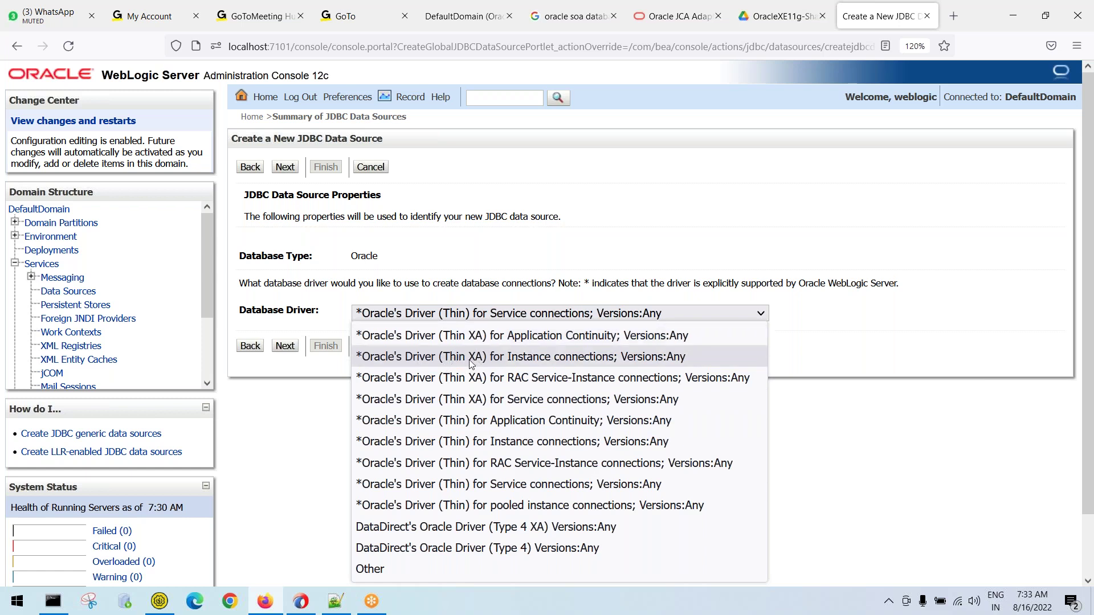
pyautogui.click(534, 358)
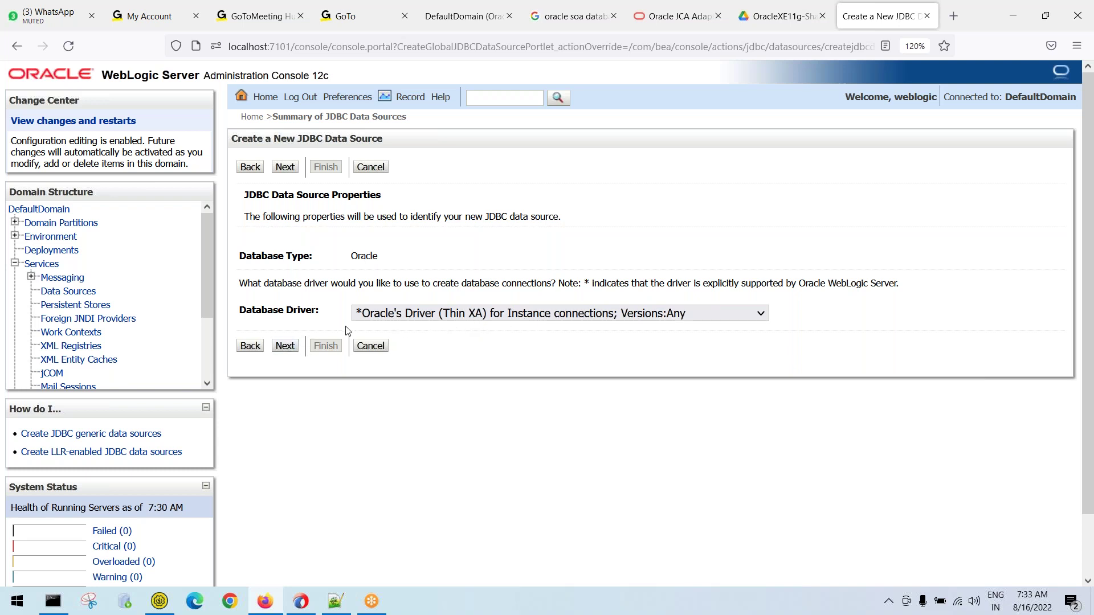
pyautogui.click(285, 347)
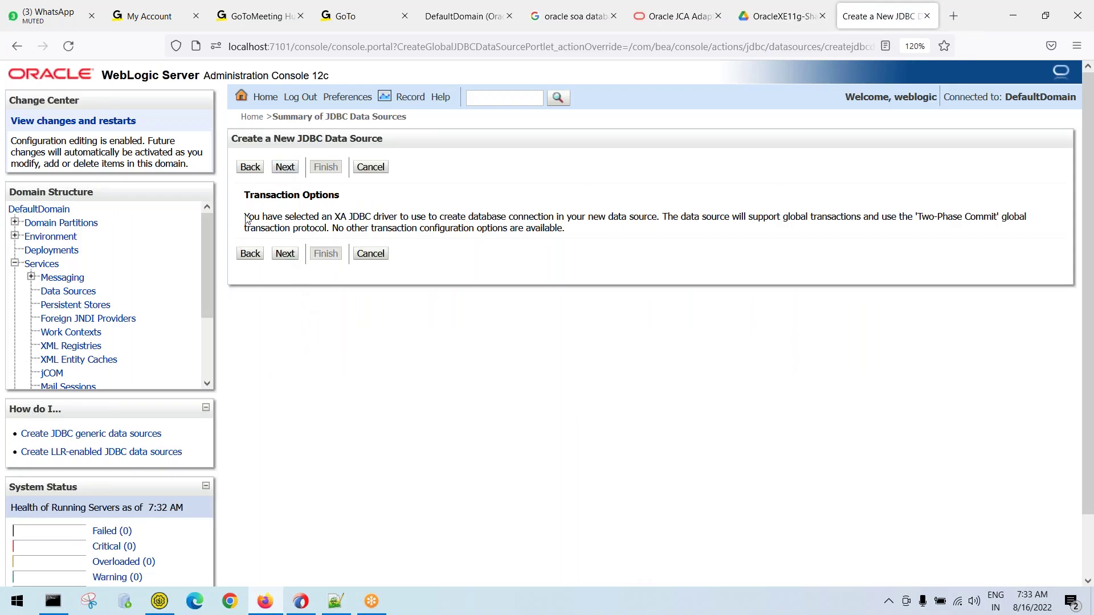
# Revisit the driver page explanation, then pass Transaction Options to reach Connection Properties
pyautogui.click(251, 254)
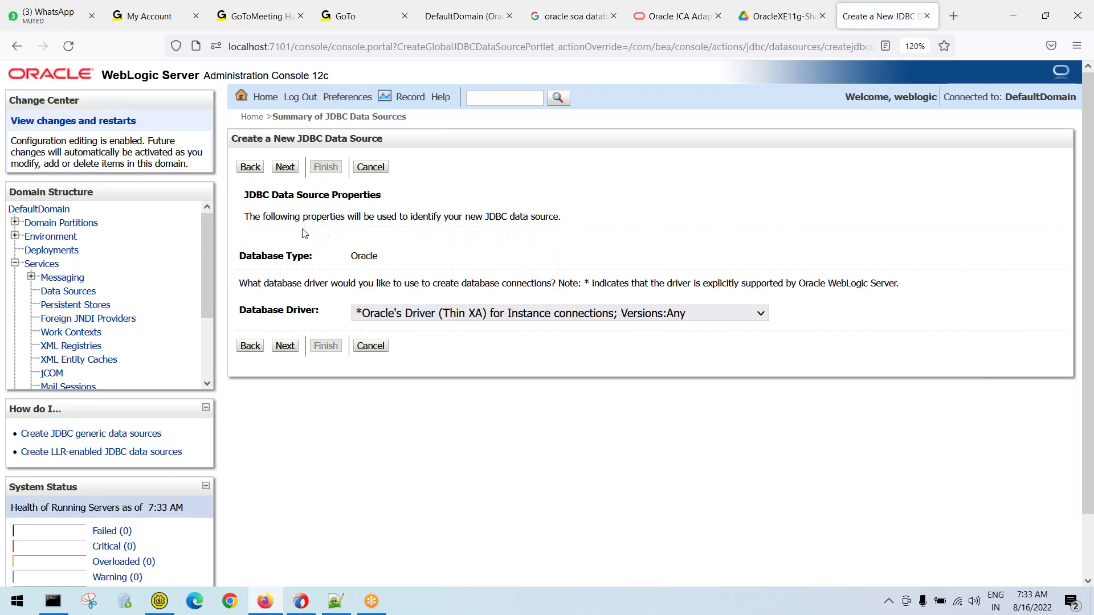
pyautogui.moveTo(249, 218); pyautogui.dragTo(599, 234)
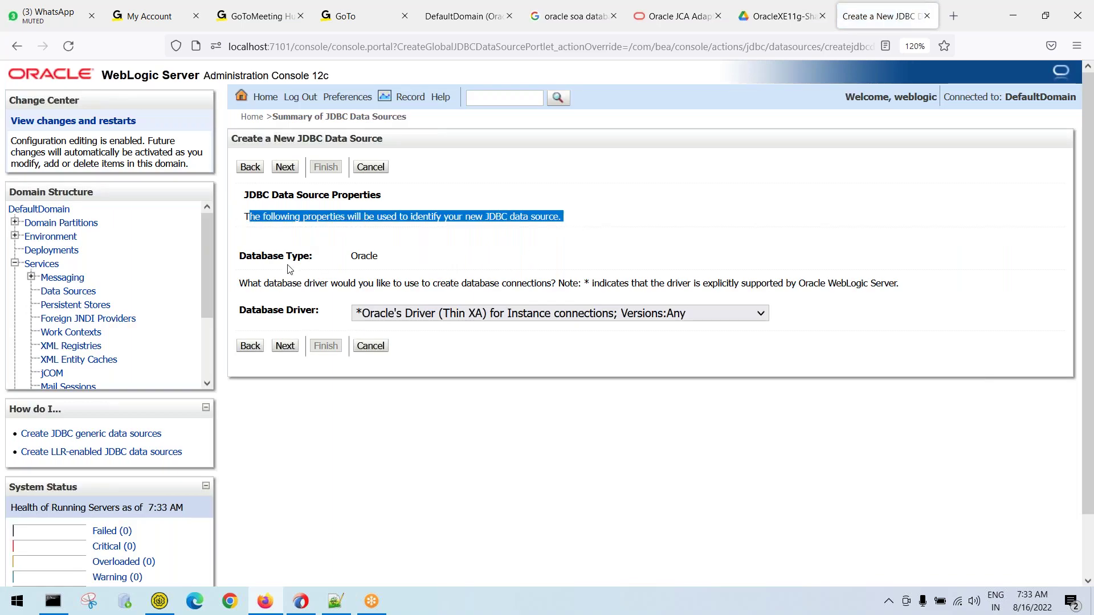
pyautogui.moveTo(302, 284); pyautogui.dragTo(787, 288)
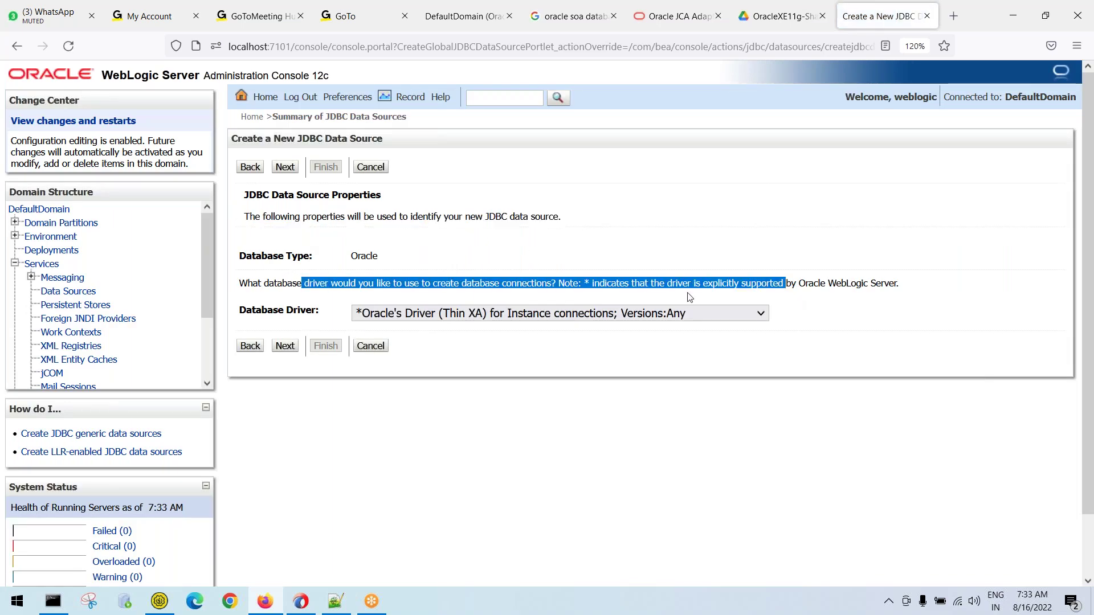
pyautogui.click(285, 346)
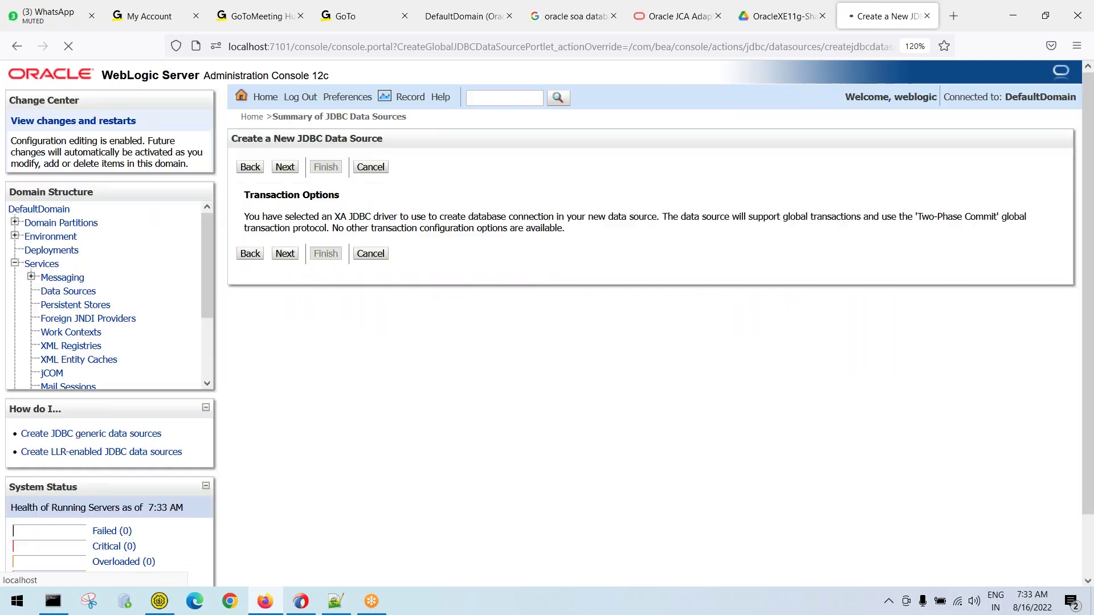
pyautogui.moveTo(244, 204); pyautogui.dragTo(431, 218)
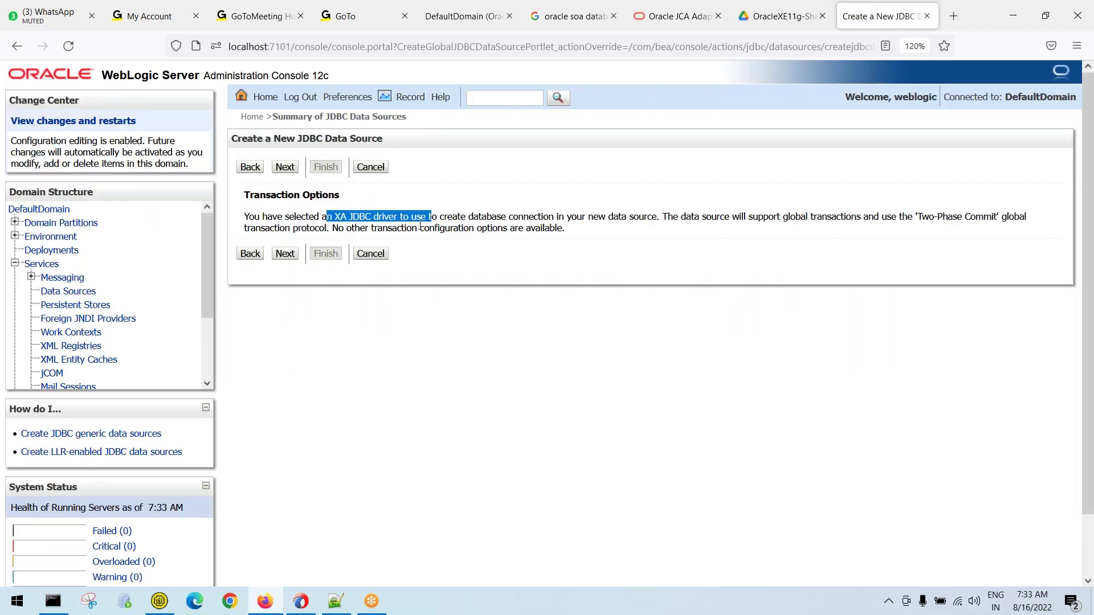
pyautogui.click(286, 254)
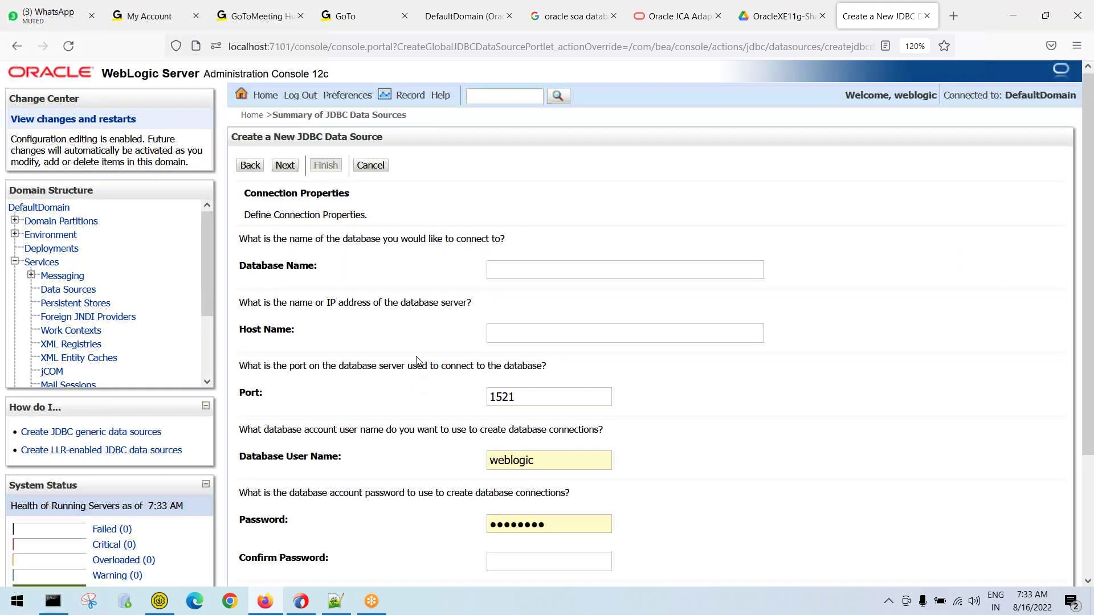
# Set Database Name to xe, checking the SID against the notes
pyautogui.scroll(-3, 417, 361)
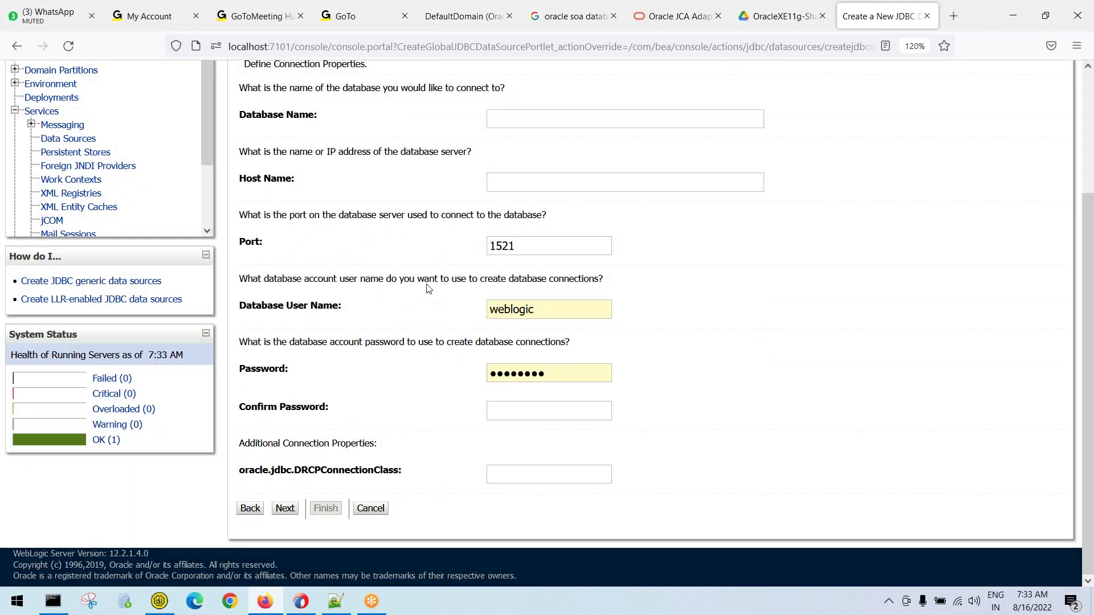
pyautogui.scroll(2, 428, 288)
pyautogui.click(497, 208)
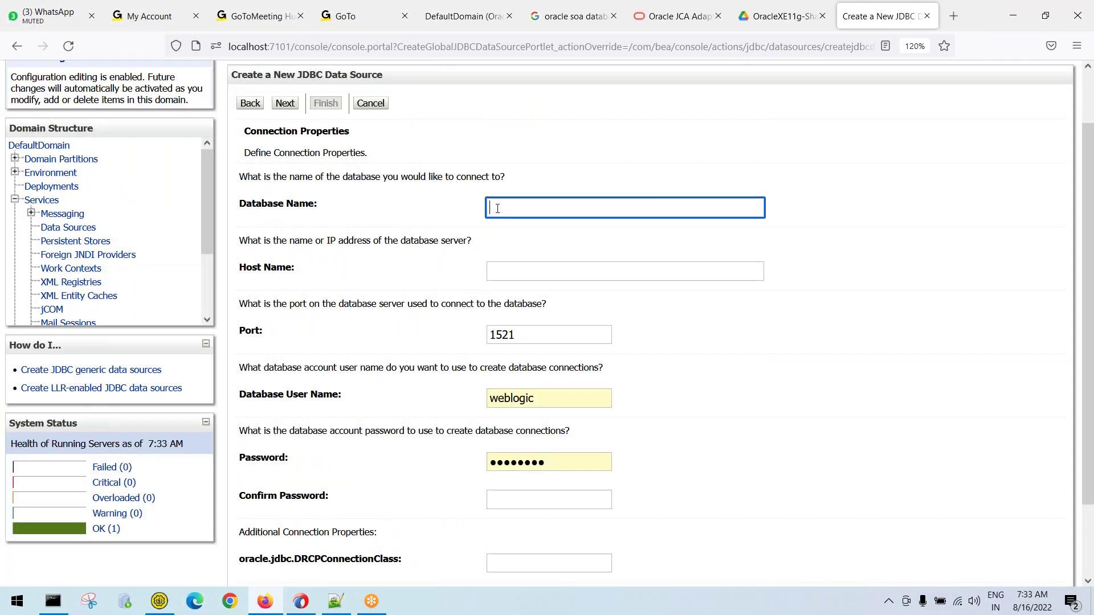
pyautogui.write('localhos')
pyautogui.click(624, 271)
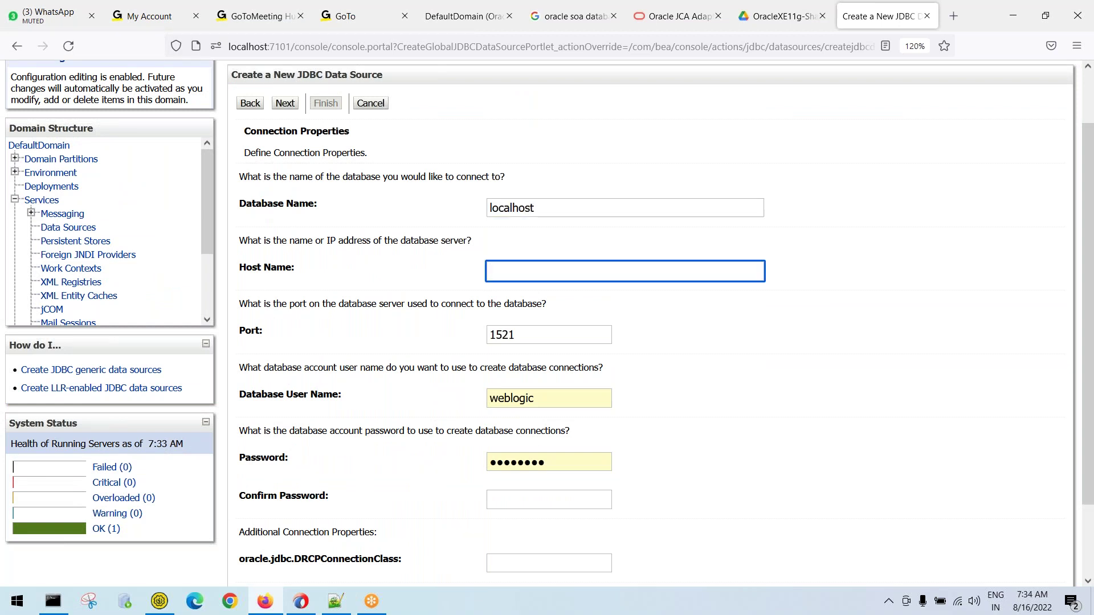
pyautogui.hotkey('shift', 'Tab')
pyautogui.press('BackSpace')
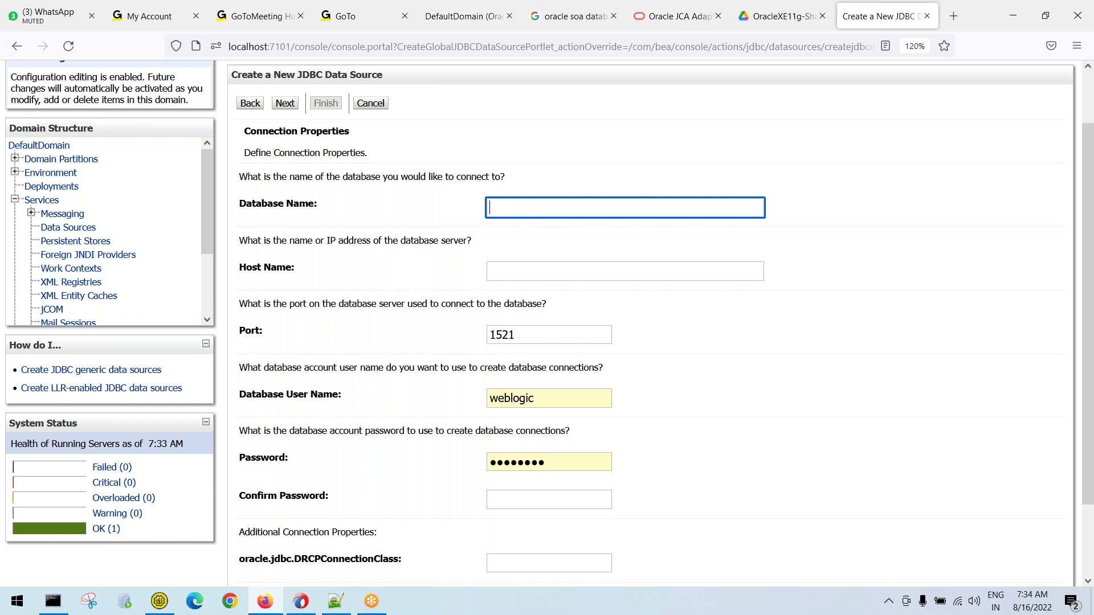
pyautogui.write('xe')
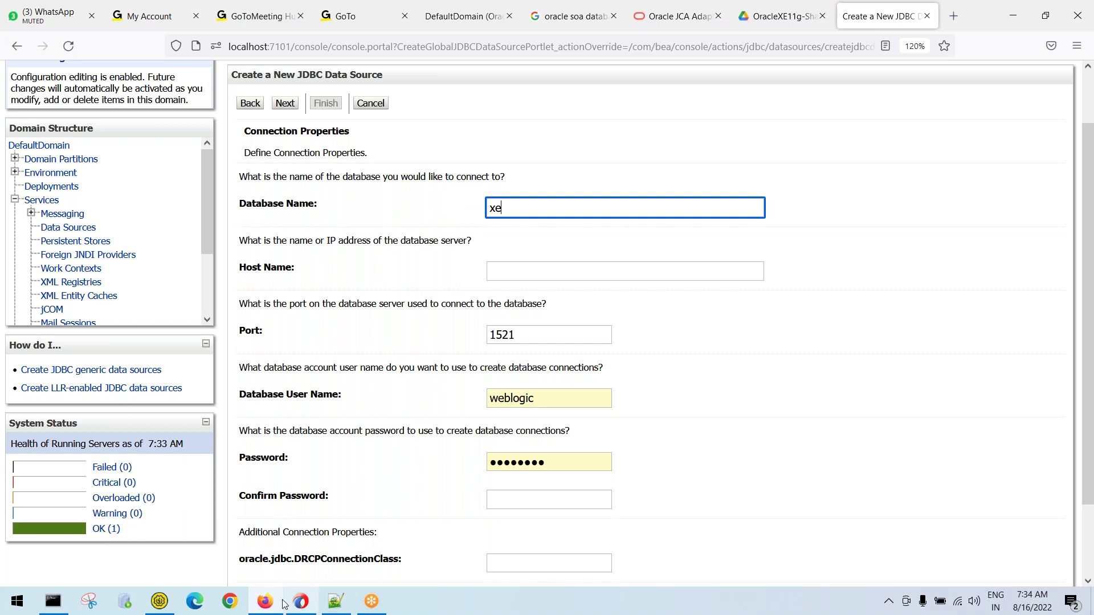
pyautogui.click(350, 602)
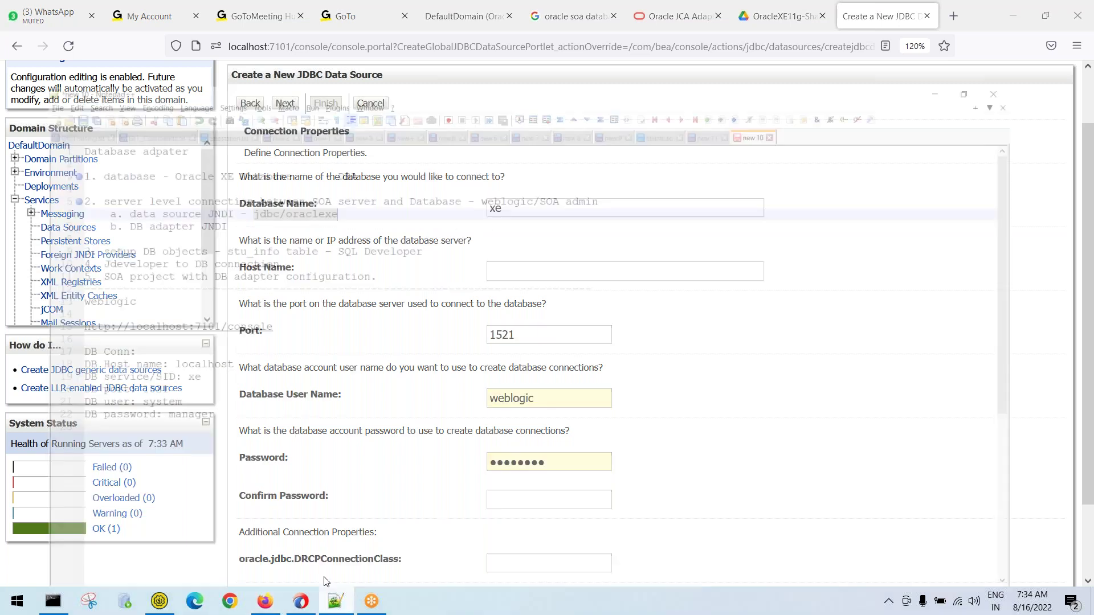
pyautogui.doubleClick(160, 331)
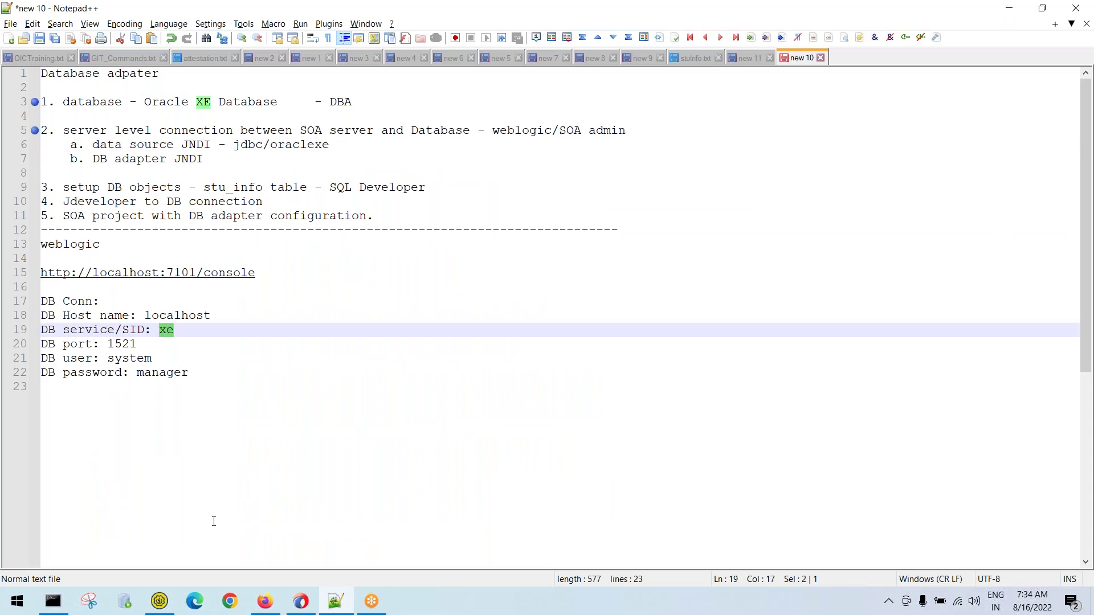
pyautogui.click(265, 601)
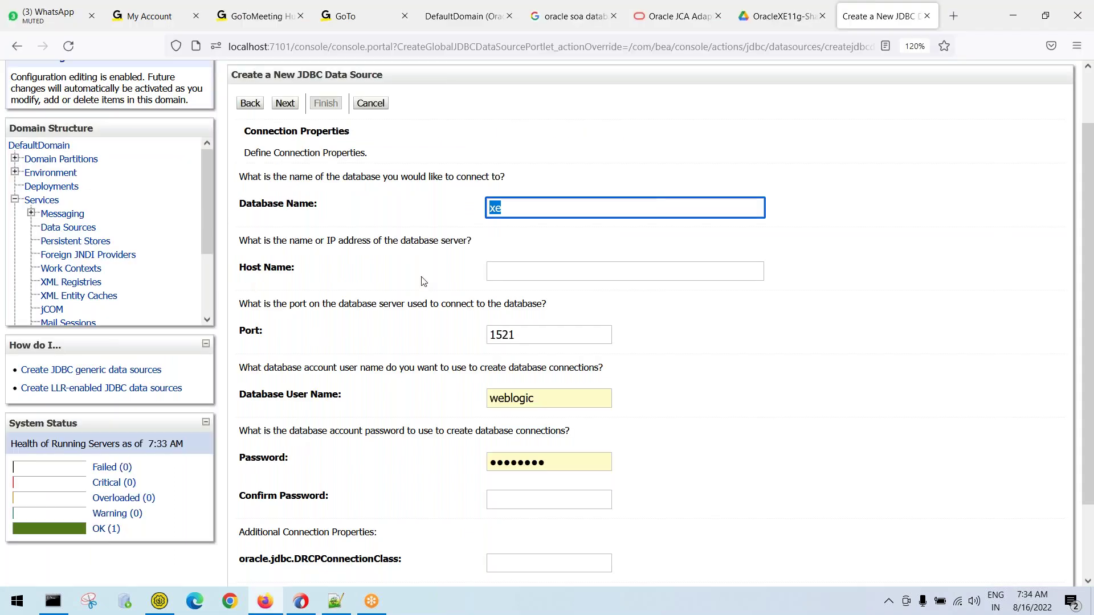
# Enter host localhost, keep port 1521, user system with password and confirmation, then continue
pyautogui.click(498, 270)
pyautogui.write('localhost')
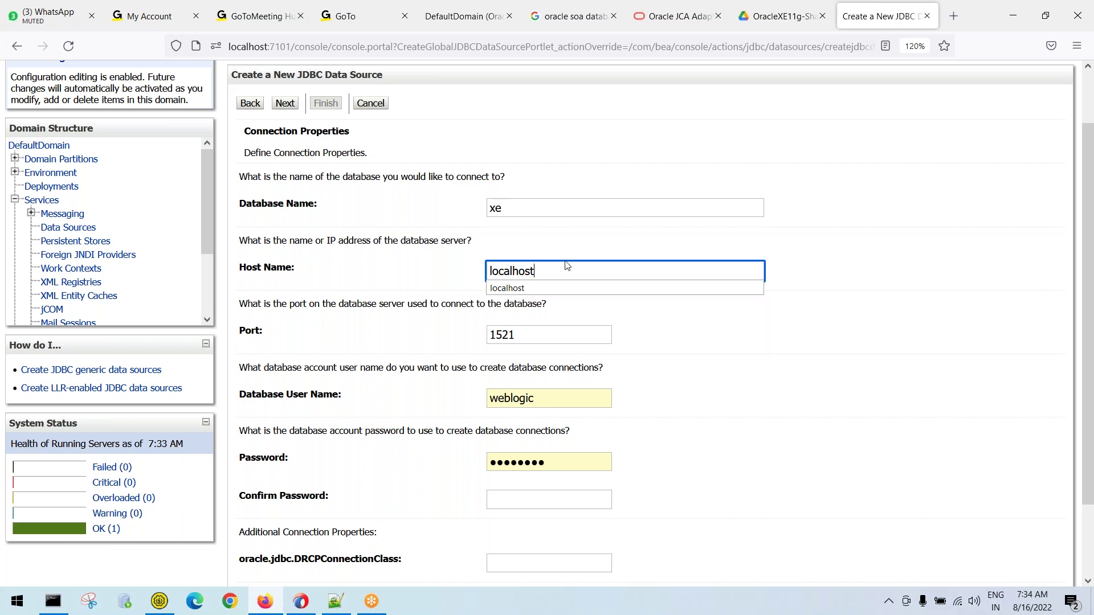
pyautogui.click(526, 338)
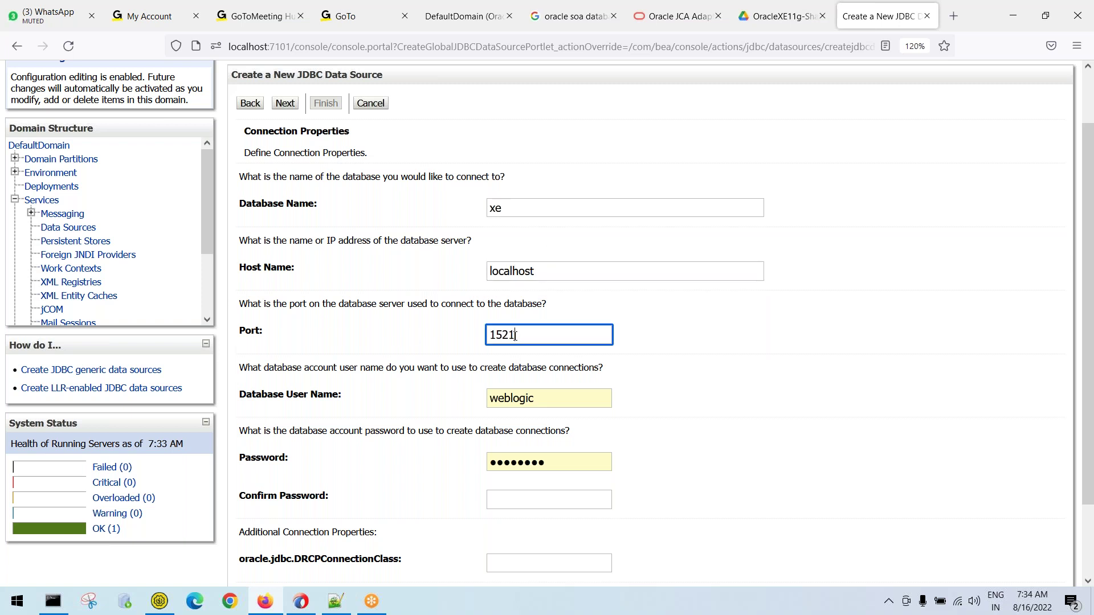
pyautogui.press('Tab')
pyautogui.write('system')
pyautogui.press('Tab')
pyautogui.write('or')
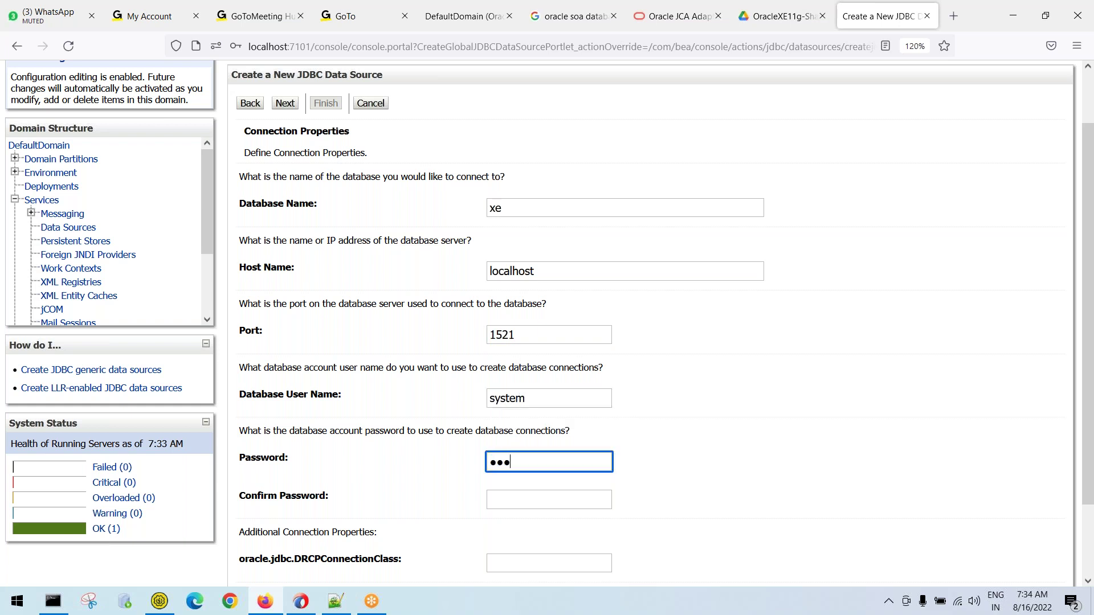
pyautogui.press('Tab')
pyautogui.write('oracle1')
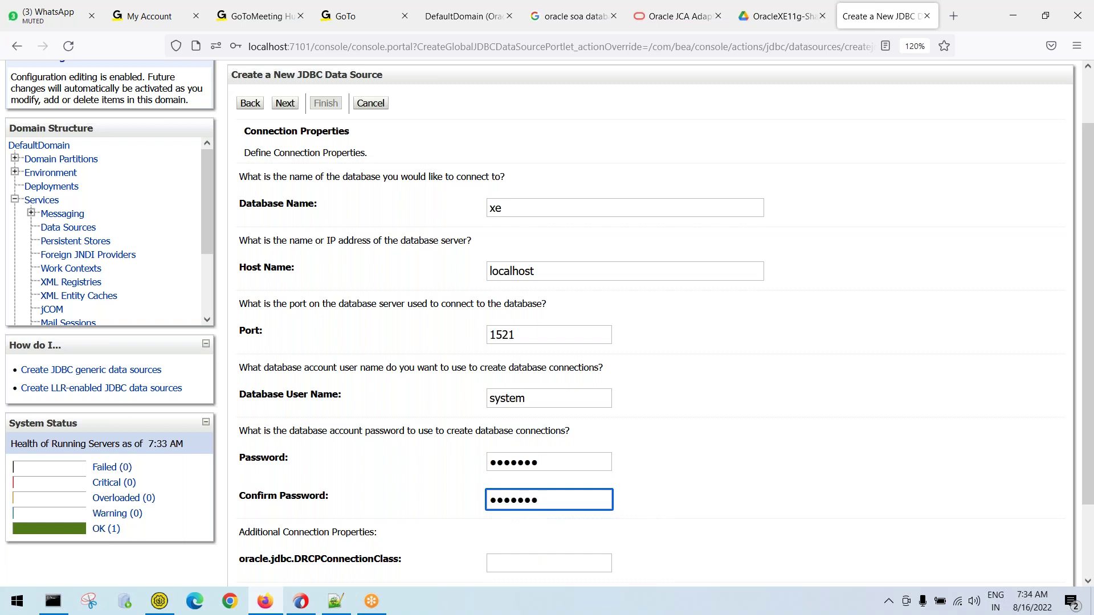
pyautogui.scroll(-3, 381, 404)
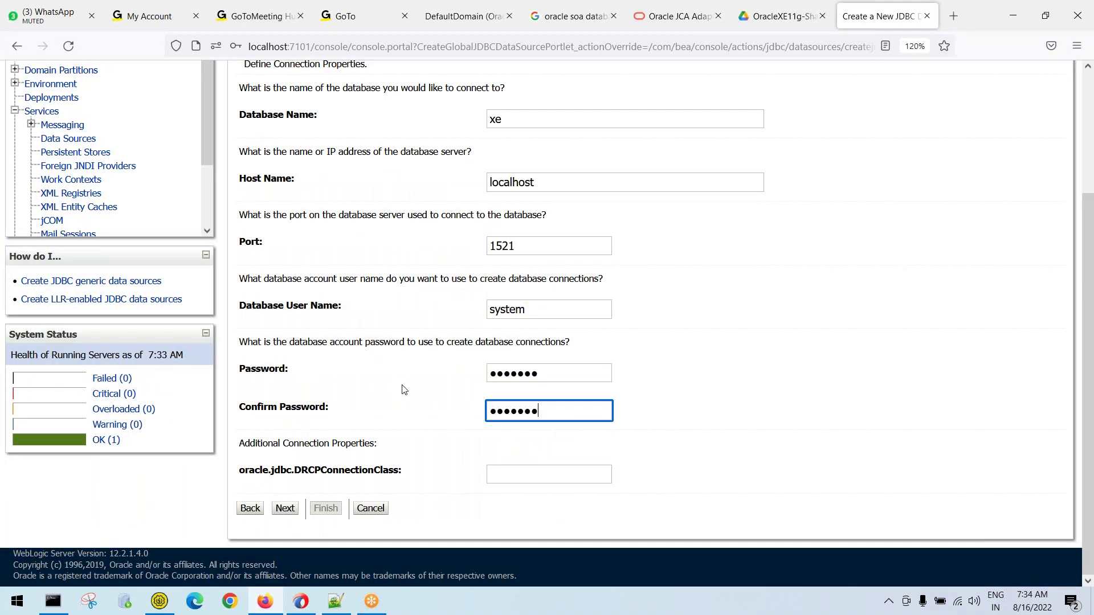
pyautogui.click(285, 508)
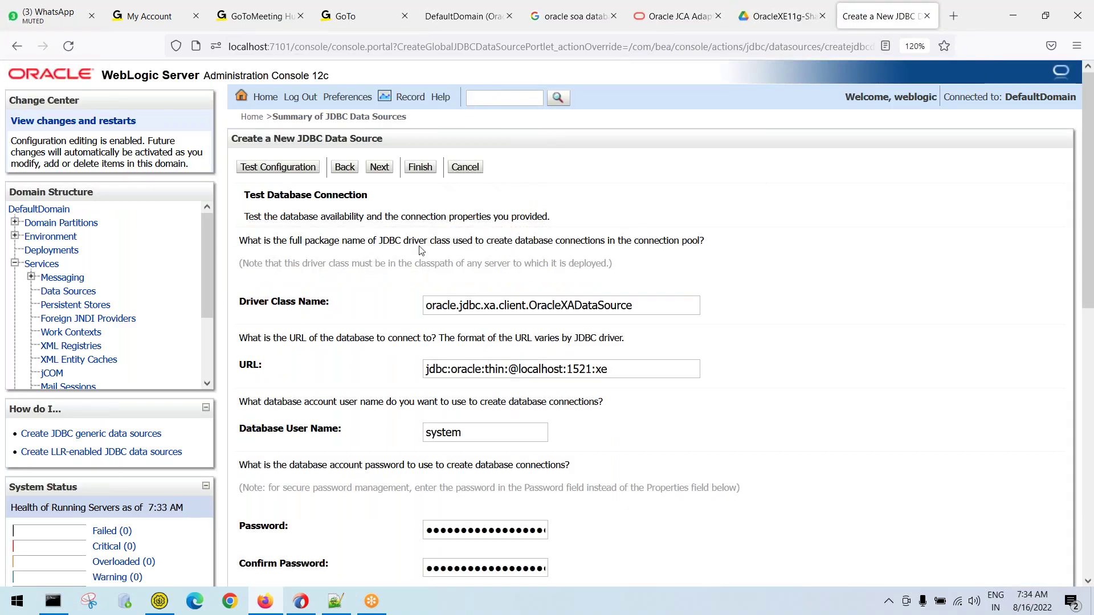
# Run Test Configuration, confirm 'Connection test succeeded.', and continue to Select Targets
pyautogui.scroll(-3, 513, 341)
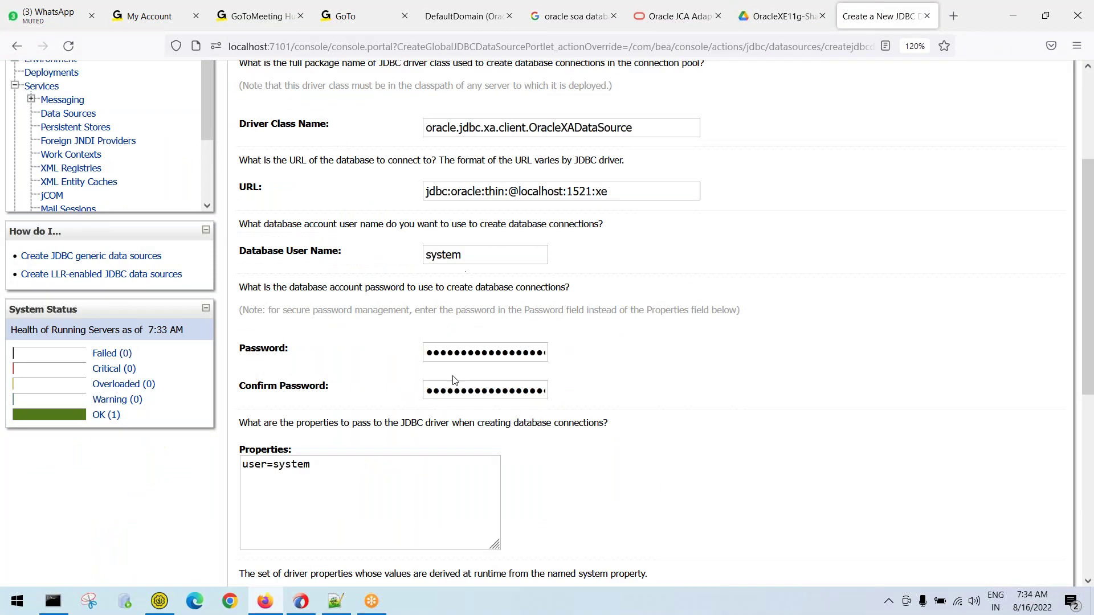
pyautogui.scroll(-5, 433, 381)
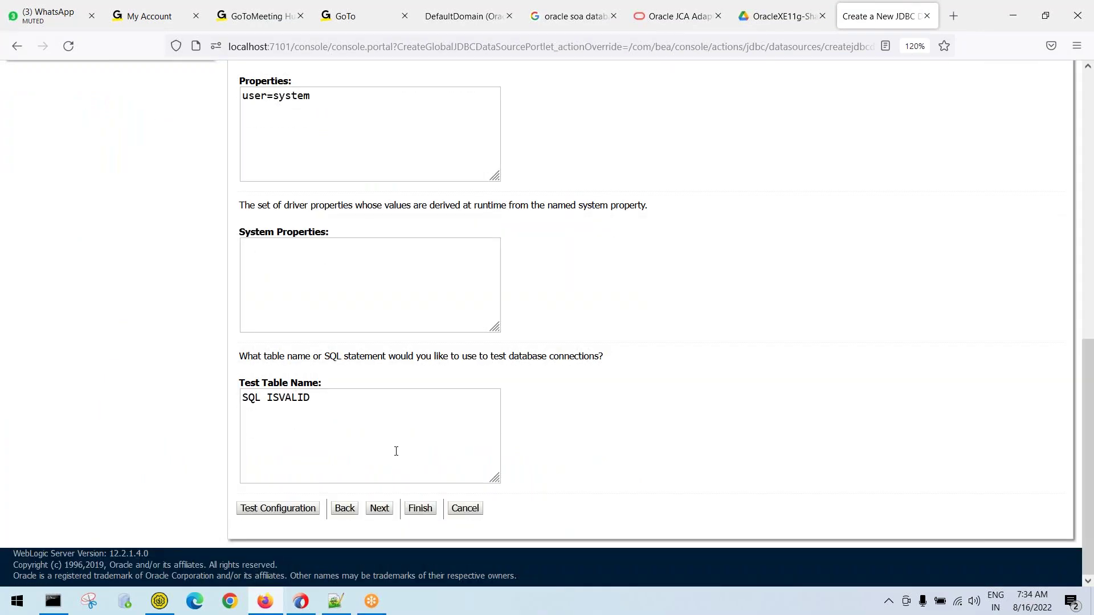
pyautogui.scroll(8, 409, 423)
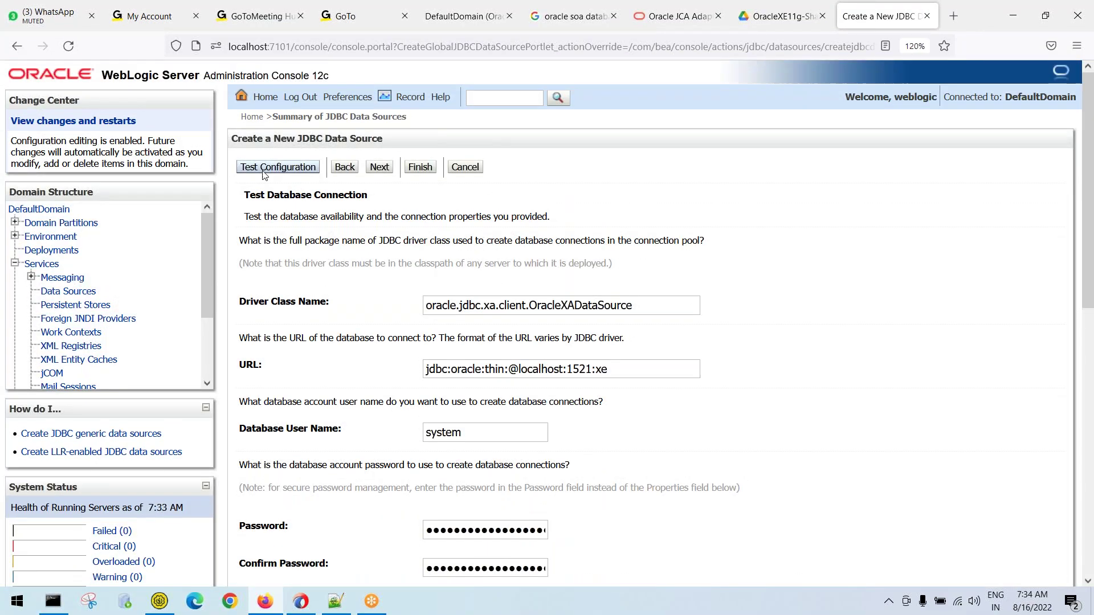
pyautogui.click(268, 167)
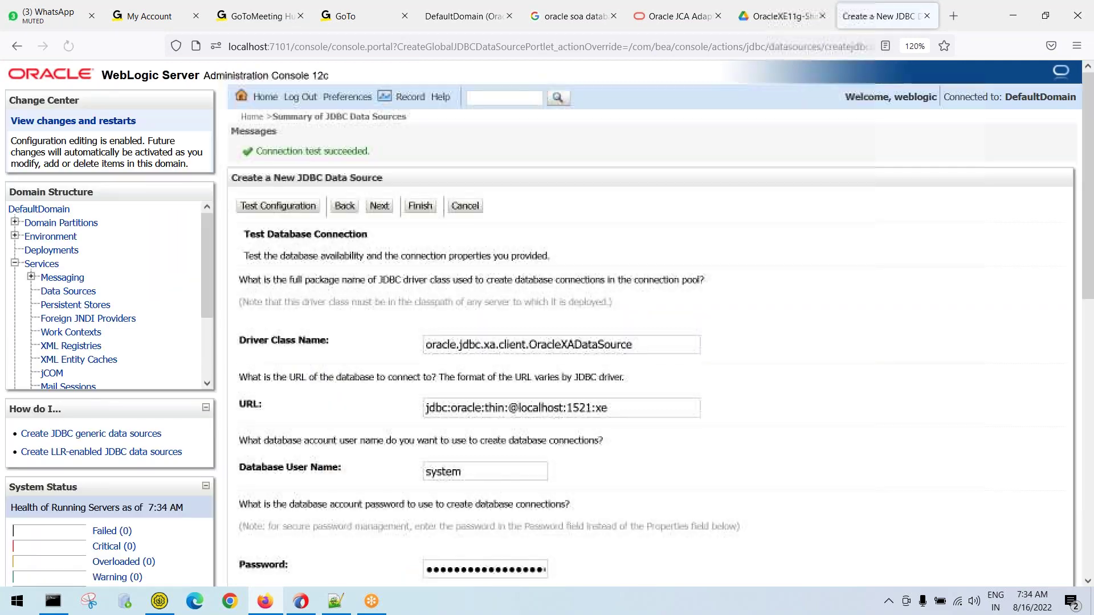
pyautogui.moveTo(379, 154); pyautogui.dragTo(231, 156)
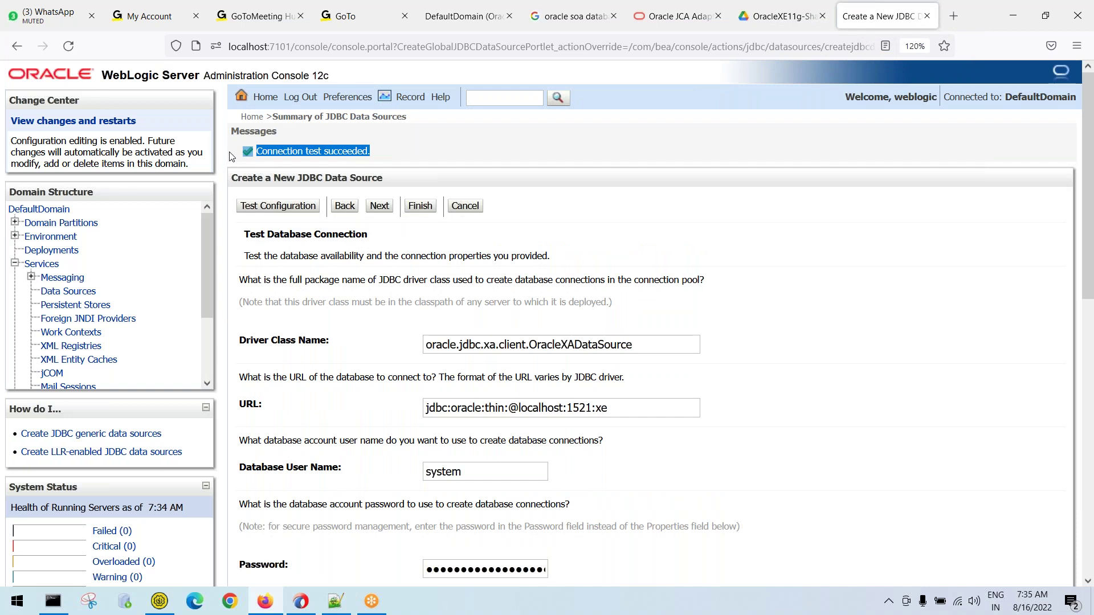
pyautogui.click(245, 157)
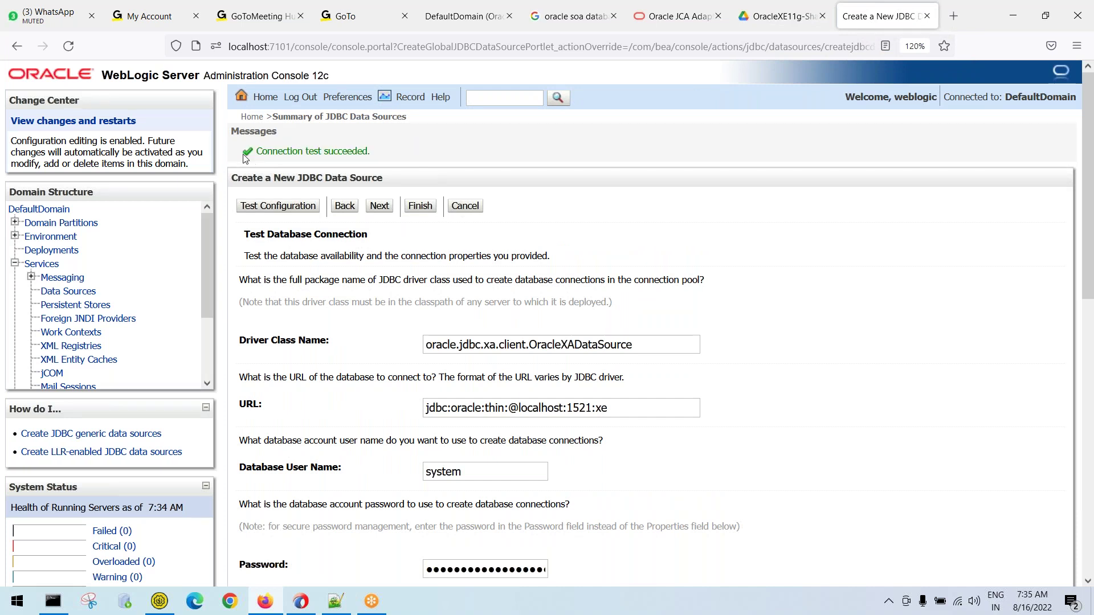
pyautogui.tripleClick(359, 150)
pyautogui.click(392, 159)
pyautogui.click(379, 205)
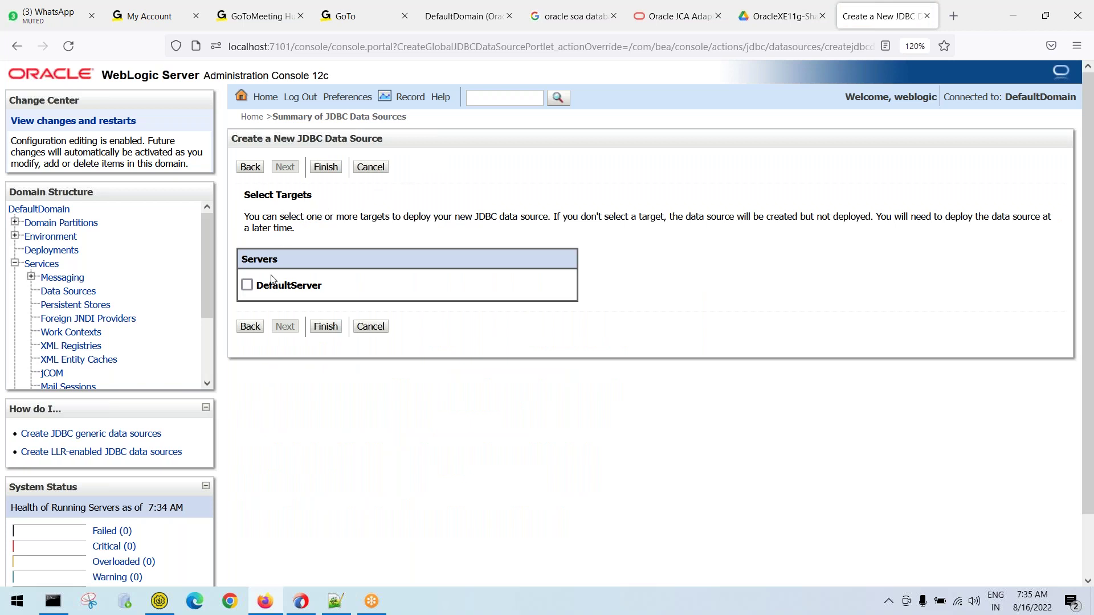
# Target the data source to DefaultServer, finish the wizard, and highlight jdbc/oraclexe in the notes
pyautogui.click(247, 285)
pyautogui.click(327, 330)
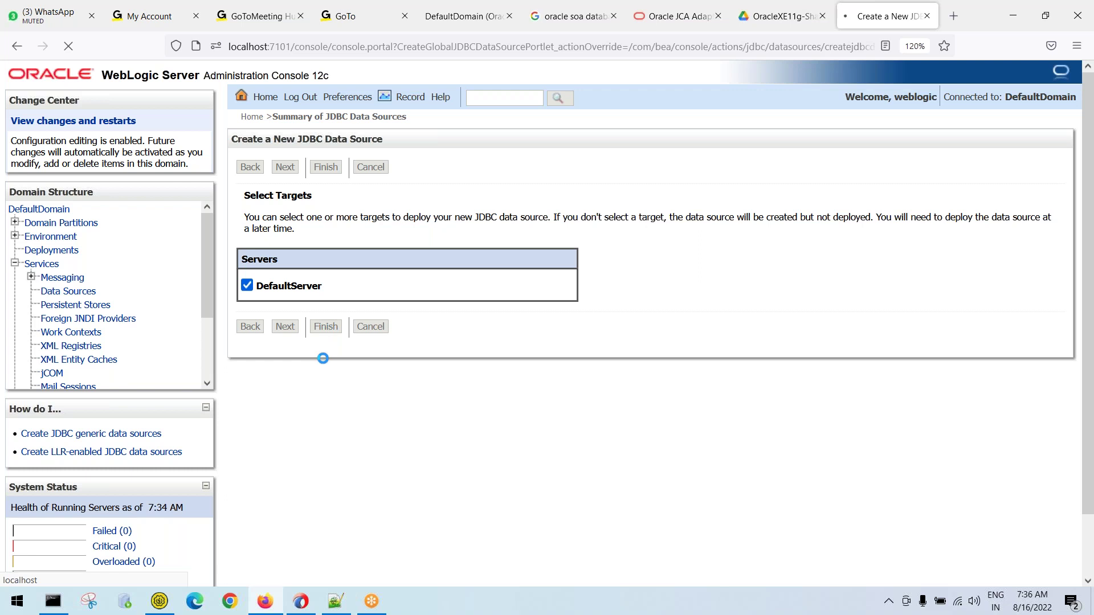
pyautogui.click(335, 601)
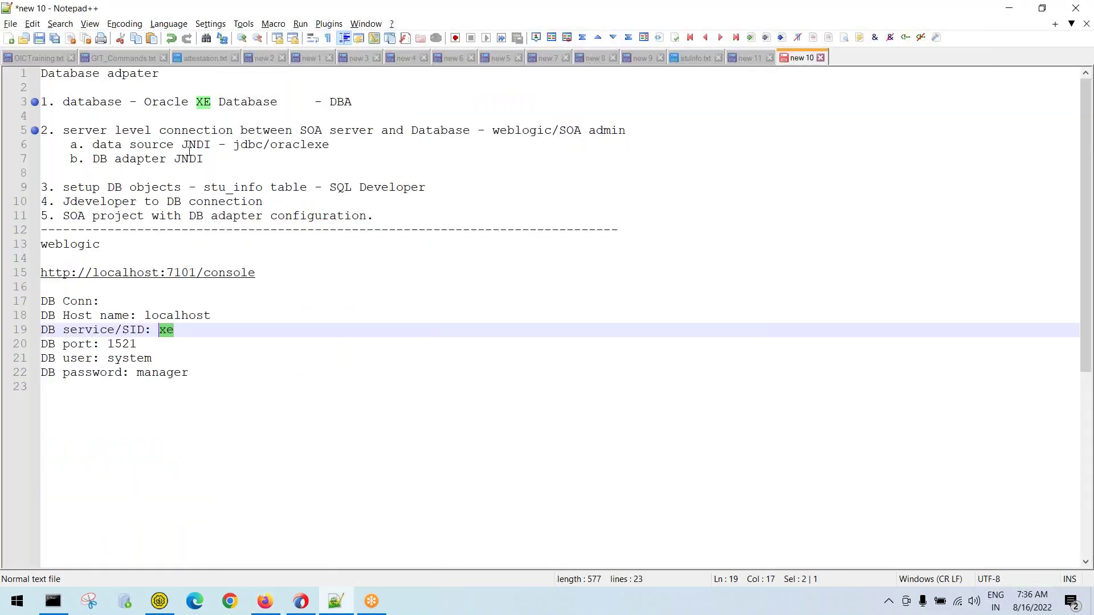
pyautogui.click(210, 143)
pyautogui.moveTo(70, 144); pyautogui.dragTo(359, 151)
pyautogui.click(233, 148)
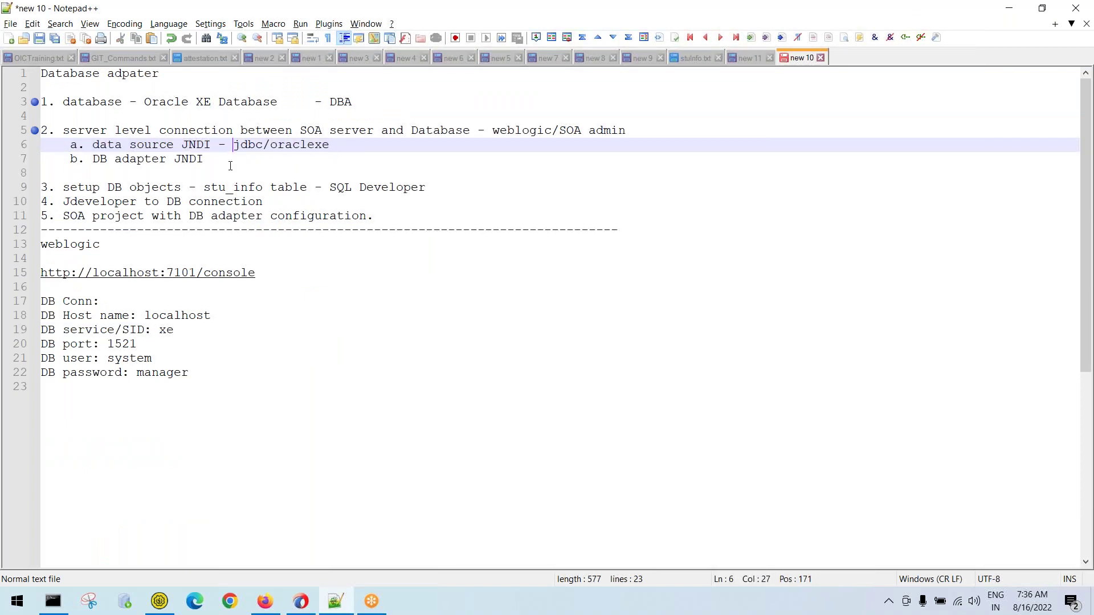
pyautogui.moveTo(232, 142); pyautogui.dragTo(332, 145)
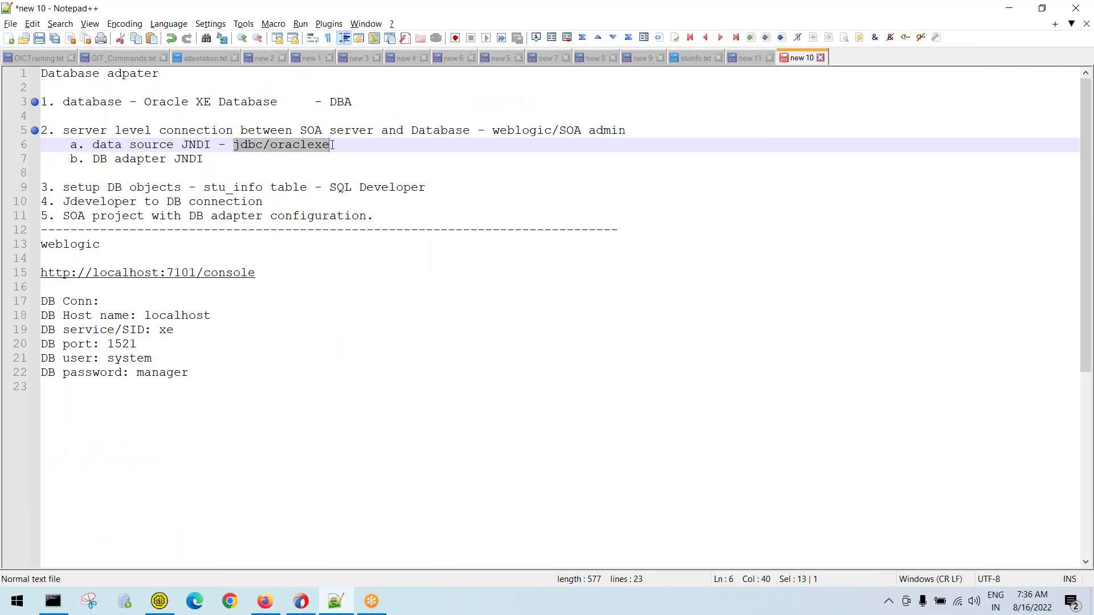
# Back in the console, note the no-restart activation message and confirm oraclexe is listed with JNDI name jdbc/oraclexe
pyautogui.click(1008, 9)
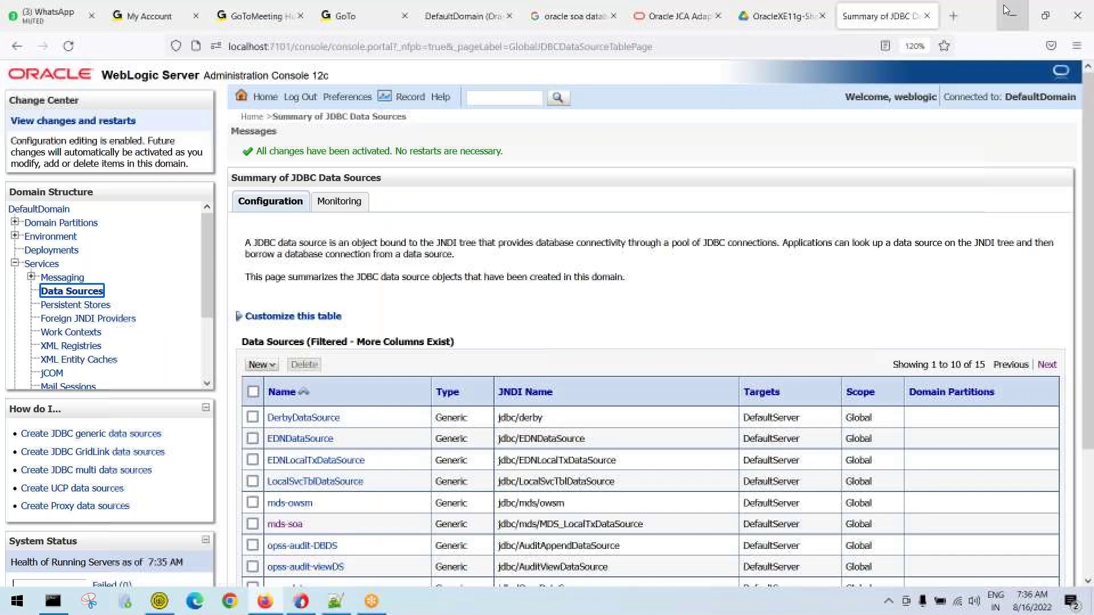
pyautogui.moveTo(393, 151); pyautogui.dragTo(515, 153)
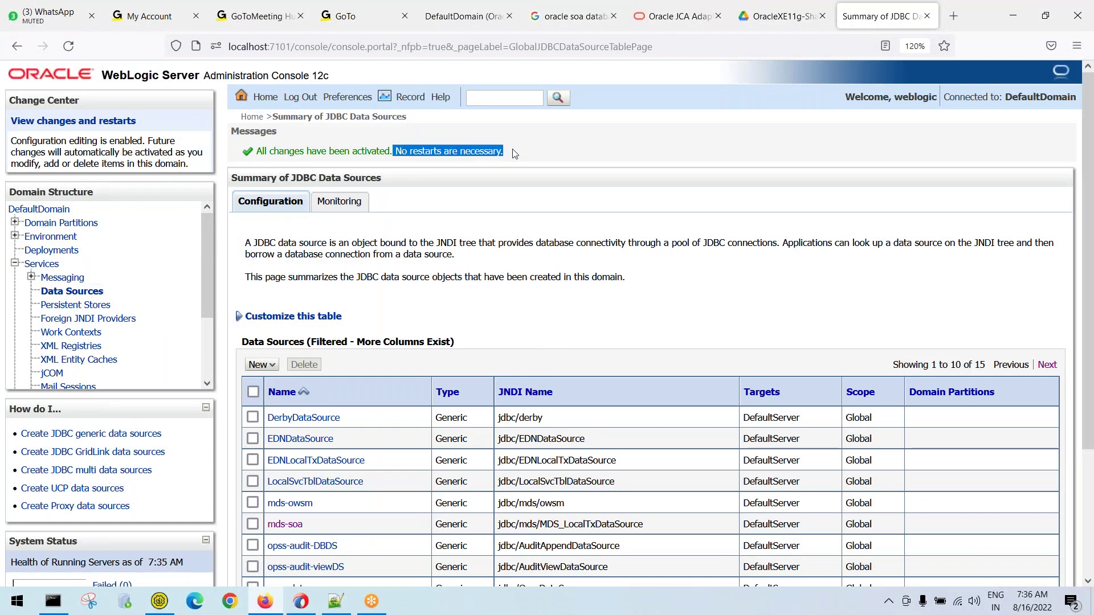
pyautogui.click(517, 153)
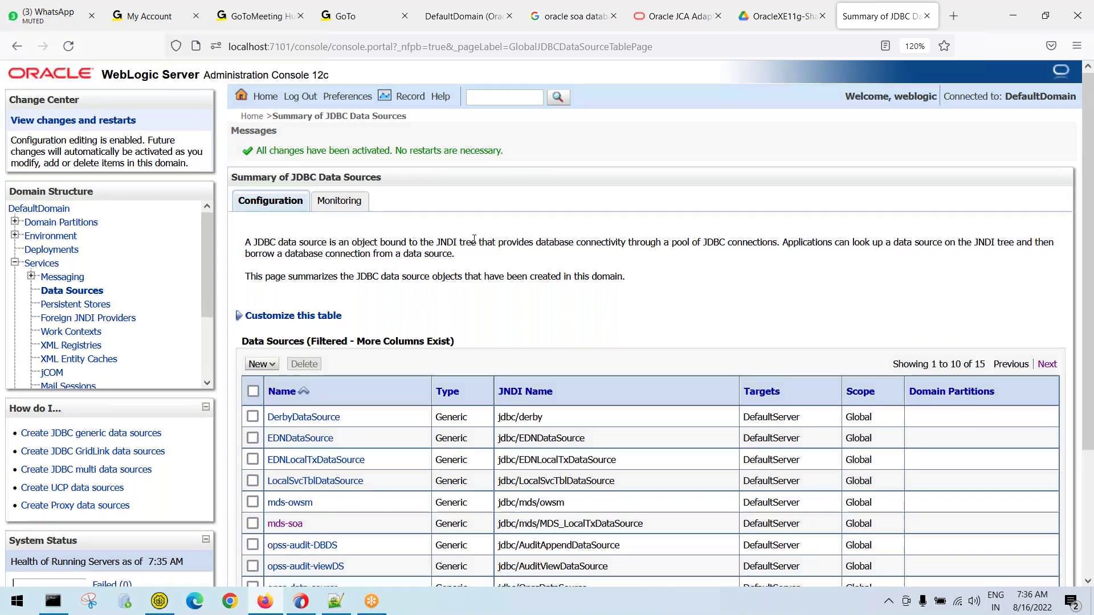
pyautogui.scroll(-3, 475, 238)
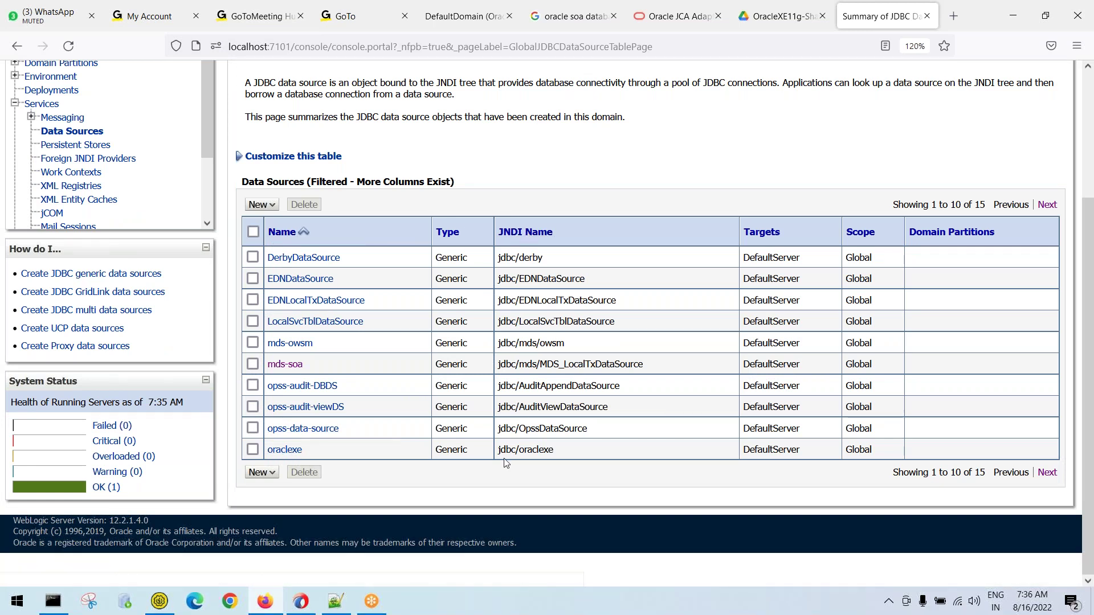
pyautogui.moveTo(551, 450); pyautogui.dragTo(270, 459)
pyautogui.moveTo(559, 452); pyautogui.dragTo(497, 454)
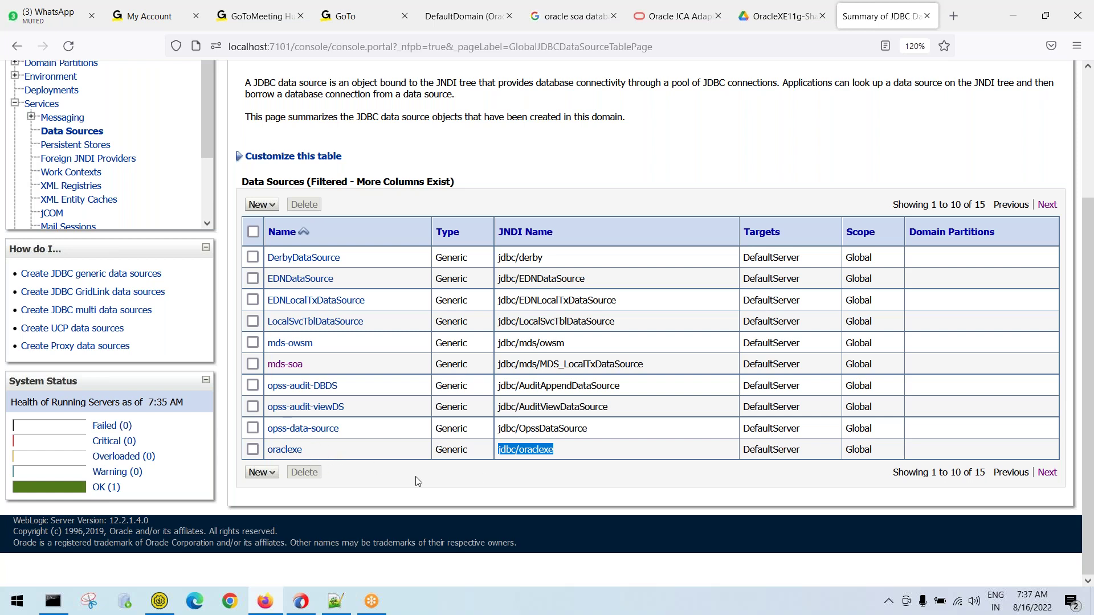
pyautogui.click(492, 482)
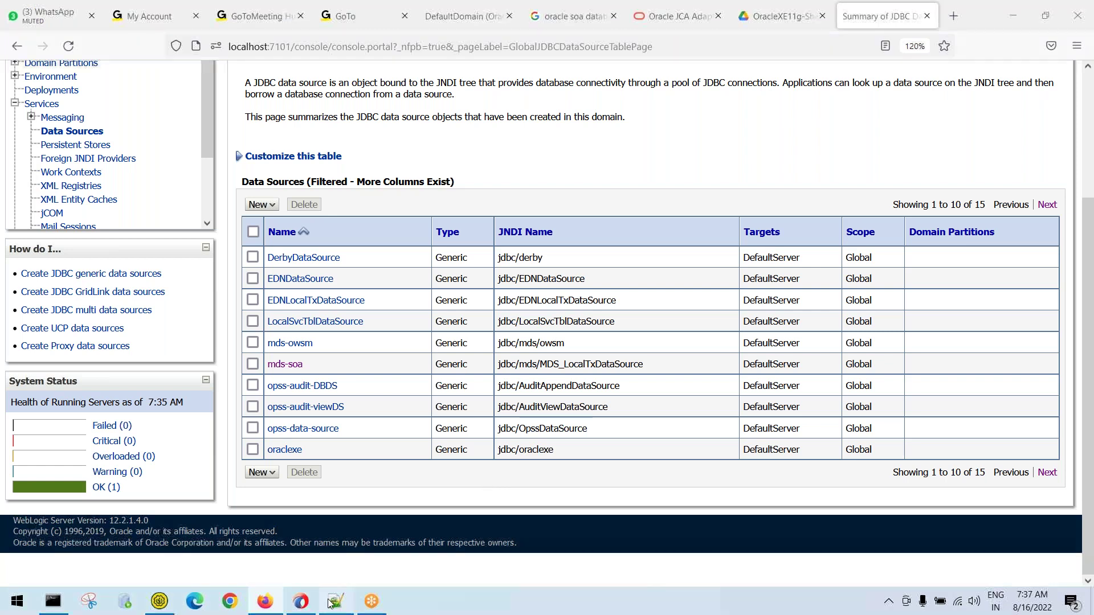
pyautogui.click(336, 601)
pyautogui.click(85, 145)
pyautogui.keyDown('shift'); pyautogui.click(358, 147); pyautogui.keyUp('shift')
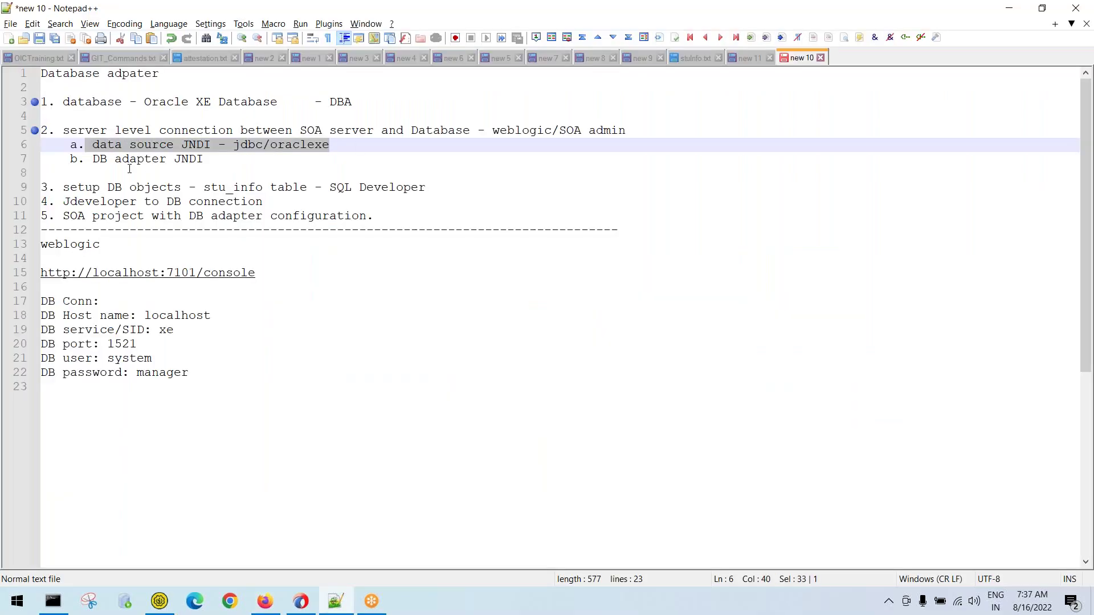
pyautogui.moveTo(92, 160); pyautogui.dragTo(212, 161)
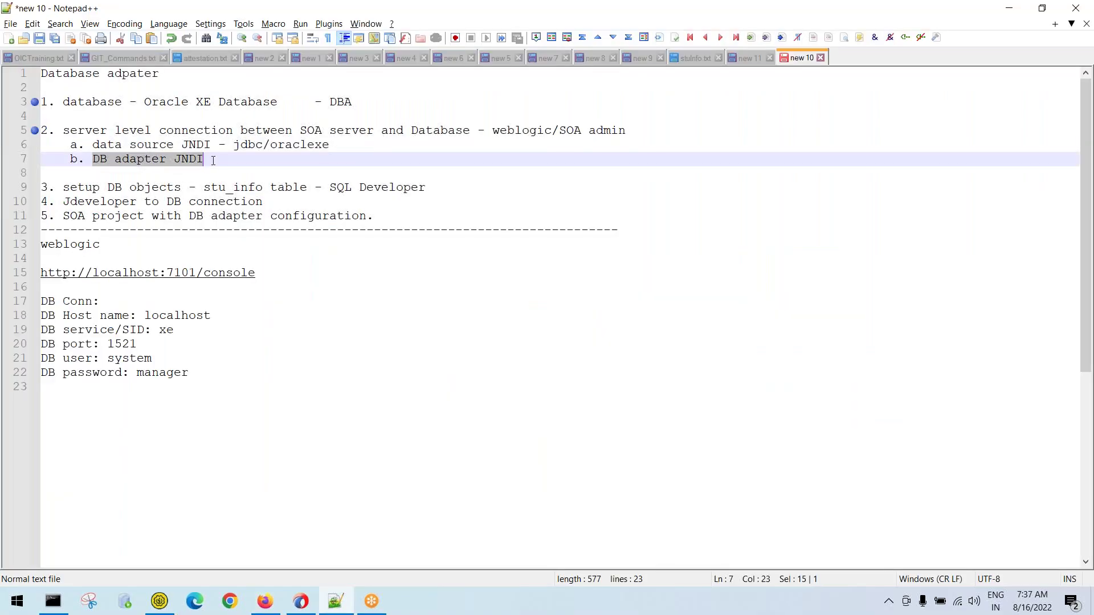
pyautogui.click(213, 161)
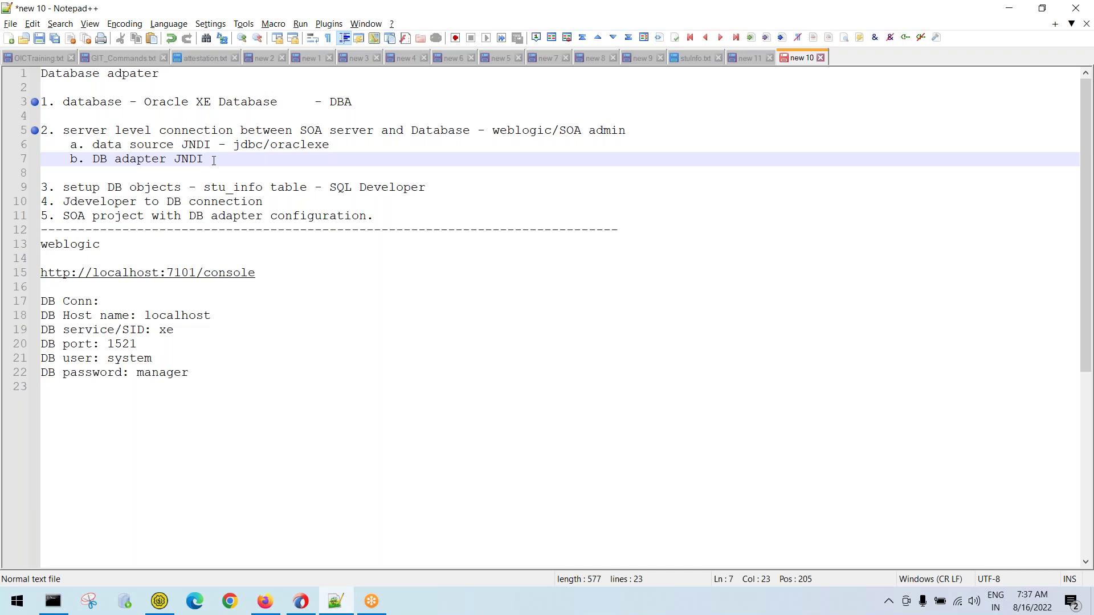
pyautogui.hotkey('alt', 'Tab')
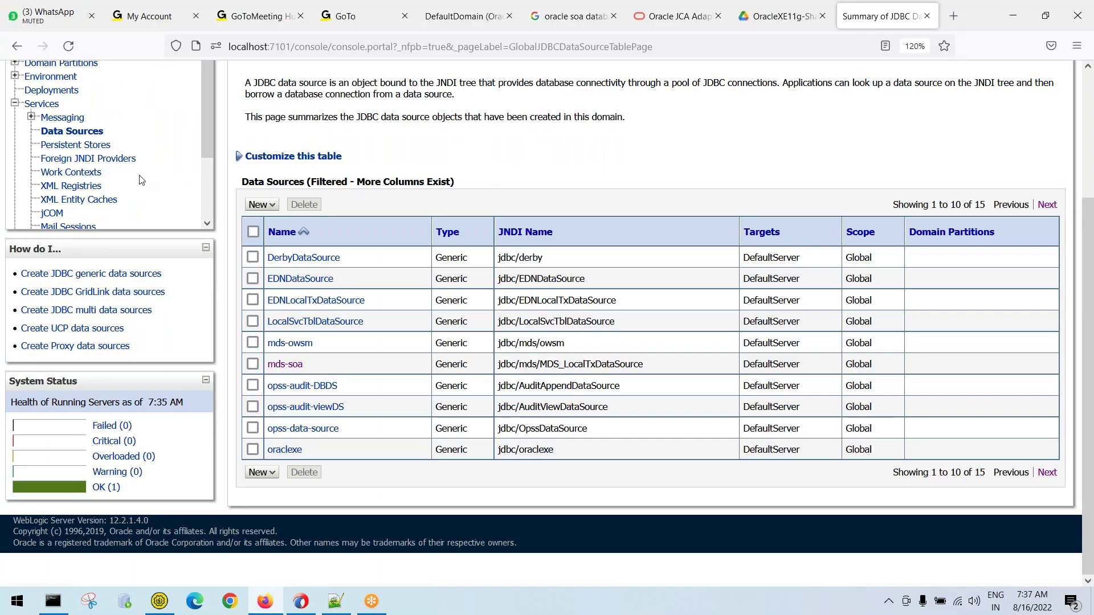
# Open the Deployments list and scroll through it to the adapters around AqAdapter and DbAdapter
pyautogui.scroll(5, 142, 182)
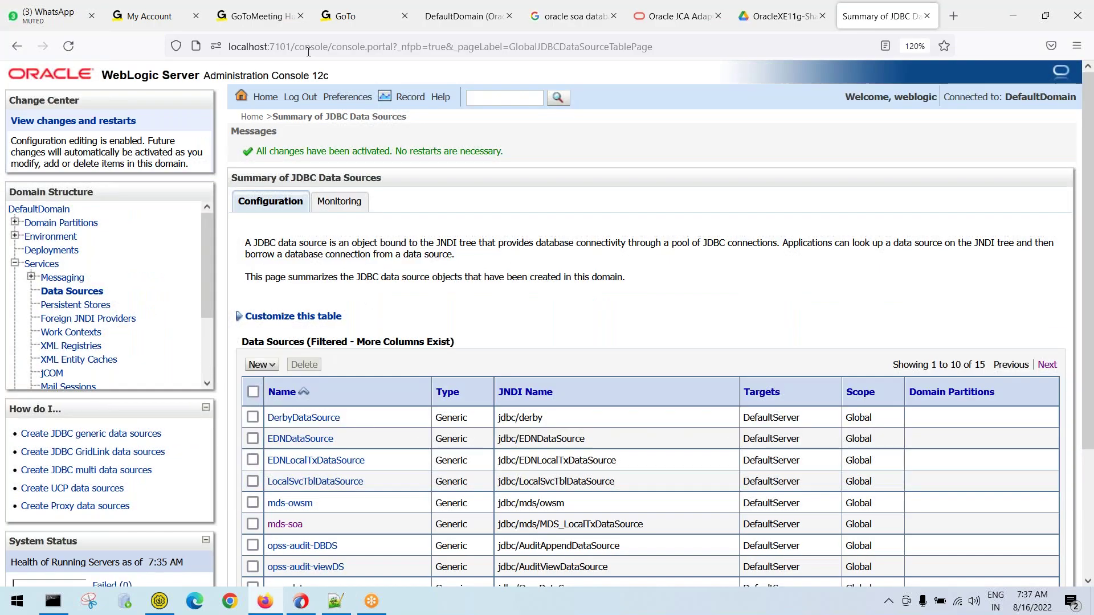
pyautogui.click(51, 253)
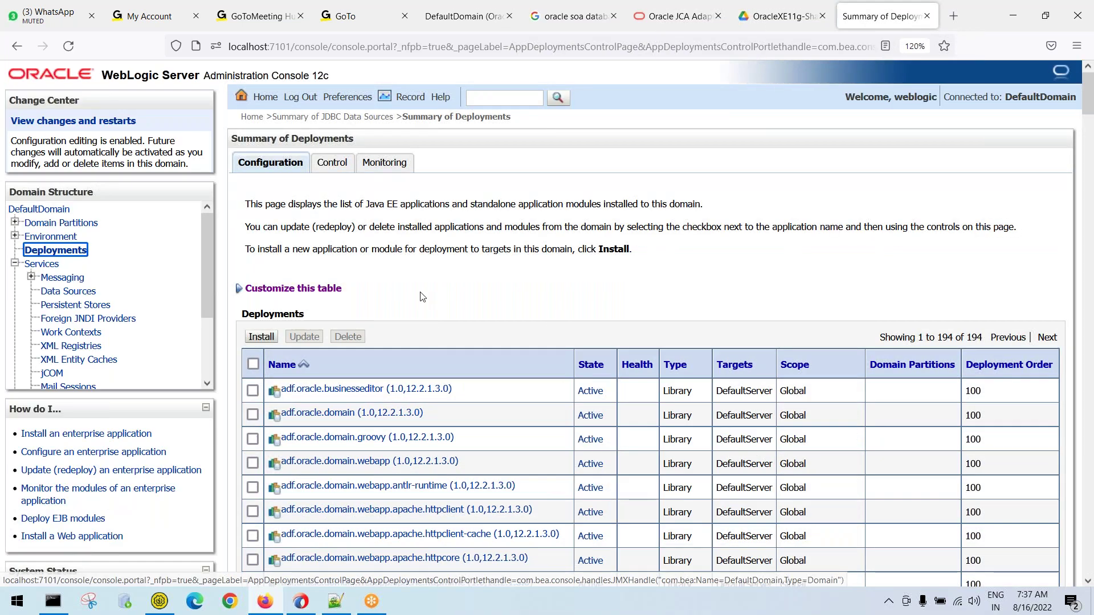
pyautogui.scroll(-5, 471, 314)
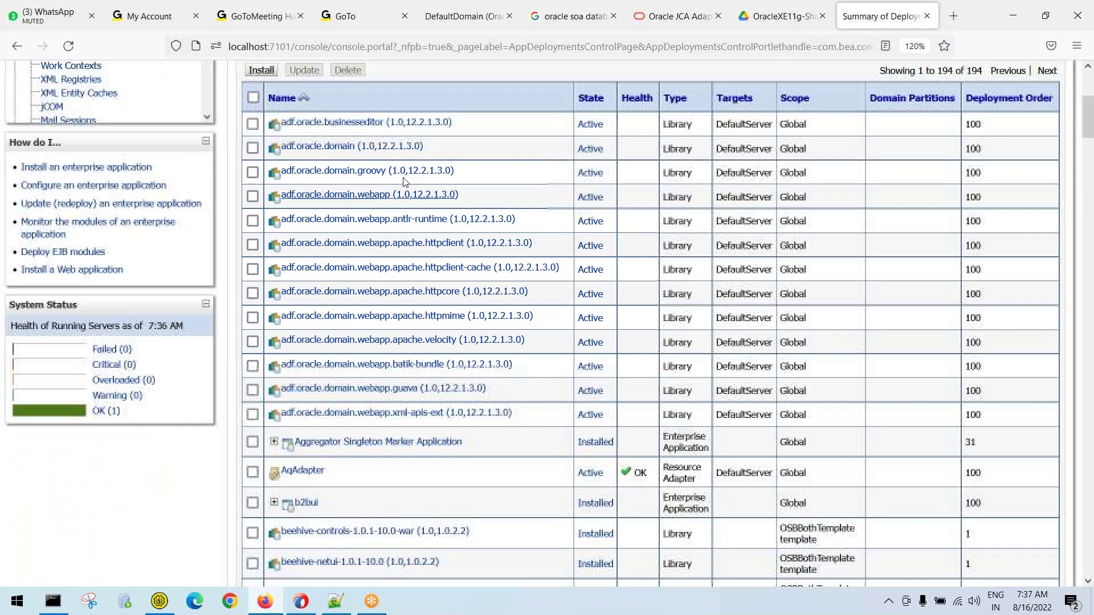
pyautogui.scroll(-3, 341, 280)
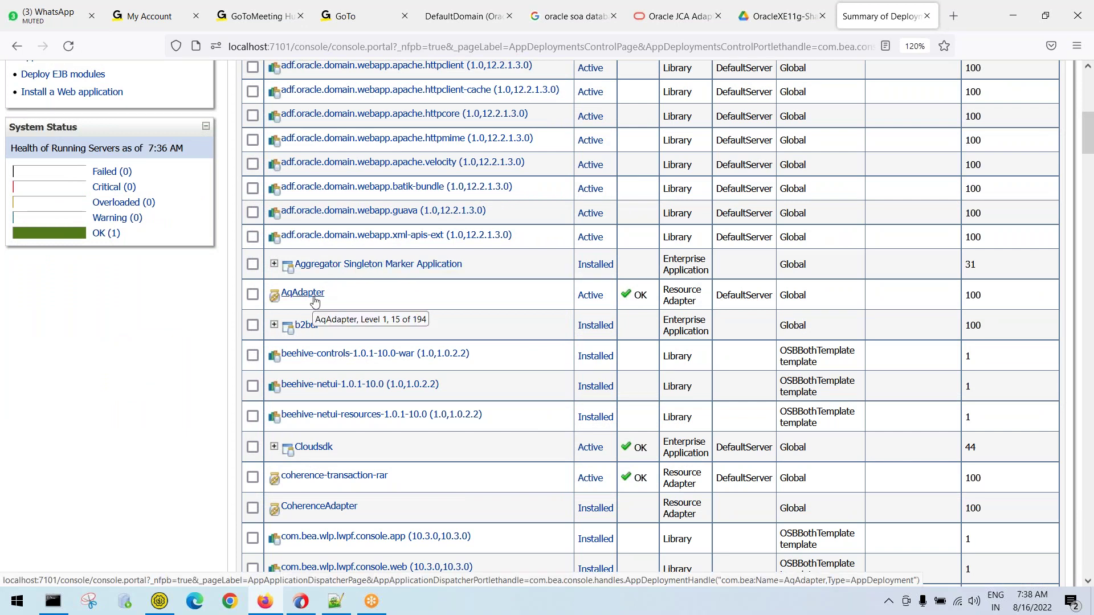
pyautogui.scroll(-2, 313, 300)
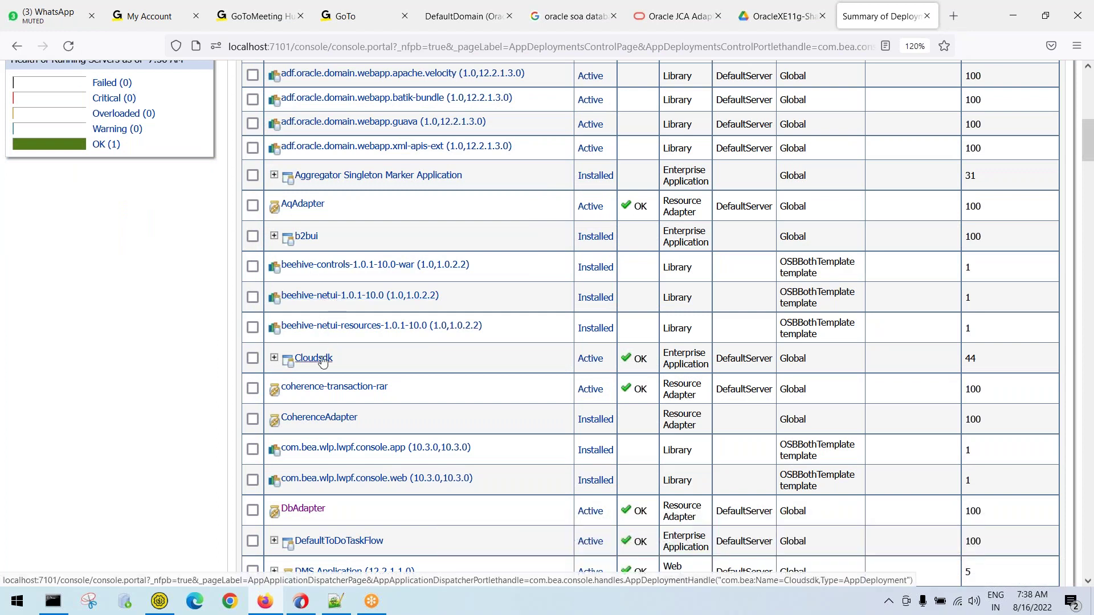
pyautogui.scroll(-2, 327, 390)
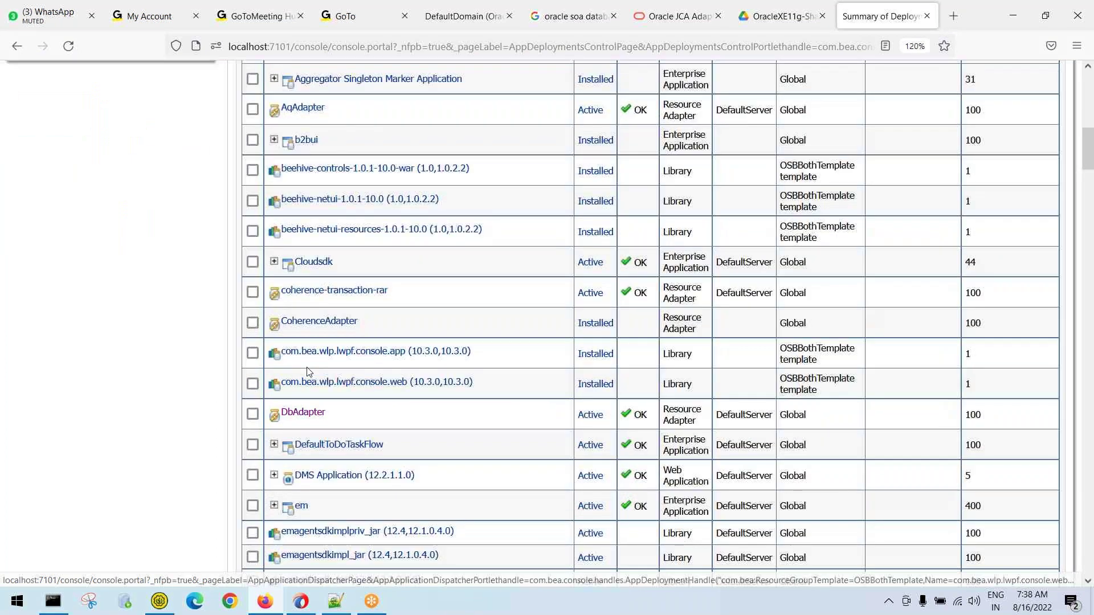
pyautogui.scroll(-2, 314, 313)
pyautogui.scroll(-3, 313, 313)
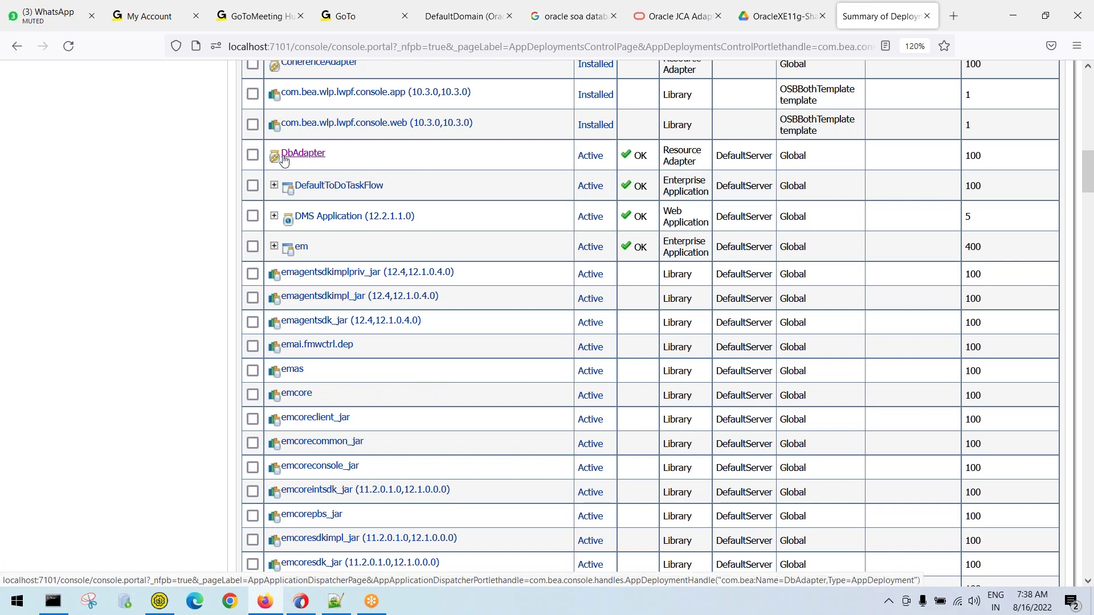
pyautogui.scroll(3, 330, 171)
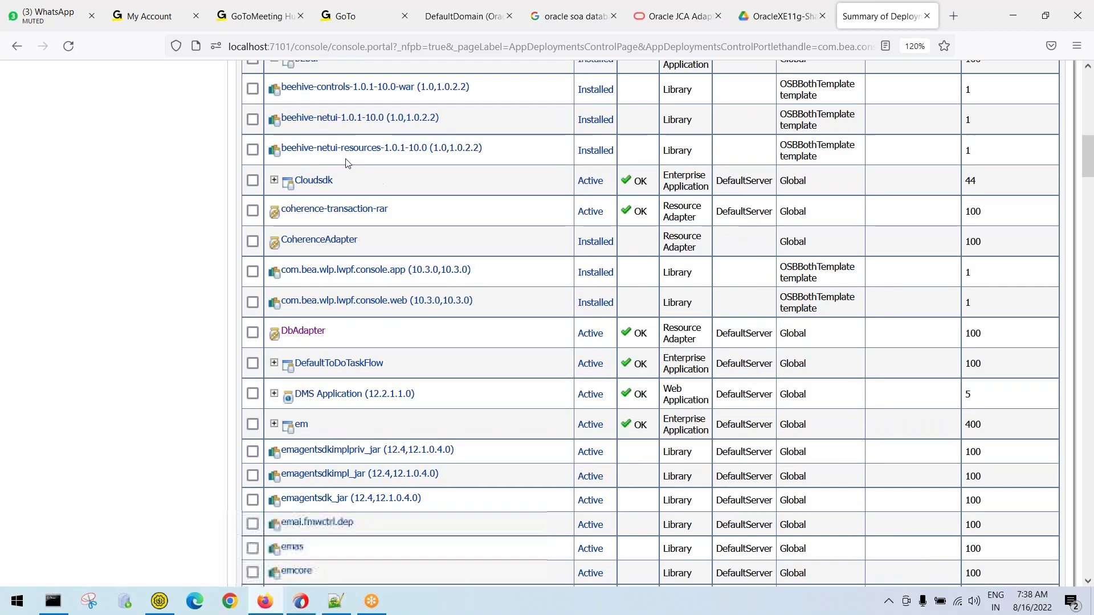
pyautogui.scroll(3, 334, 188)
pyautogui.moveTo(337, 209); pyautogui.dragTo(272, 205)
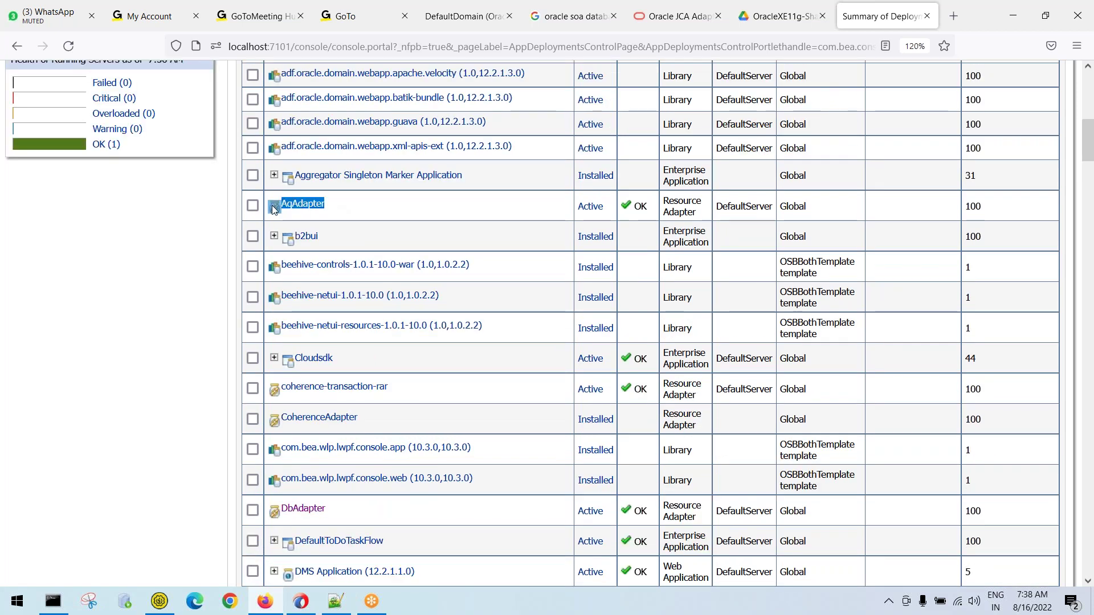
pyautogui.click(492, 235)
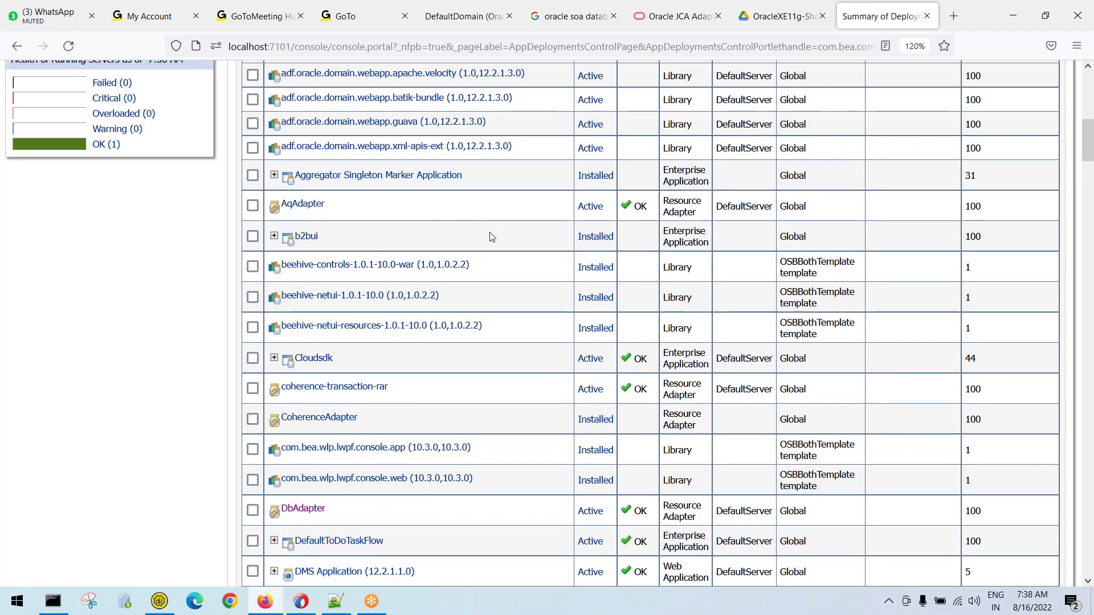
# Scroll back to the top, check the deployment count shown, and open the table customization options
pyautogui.scroll(-3, 491, 237)
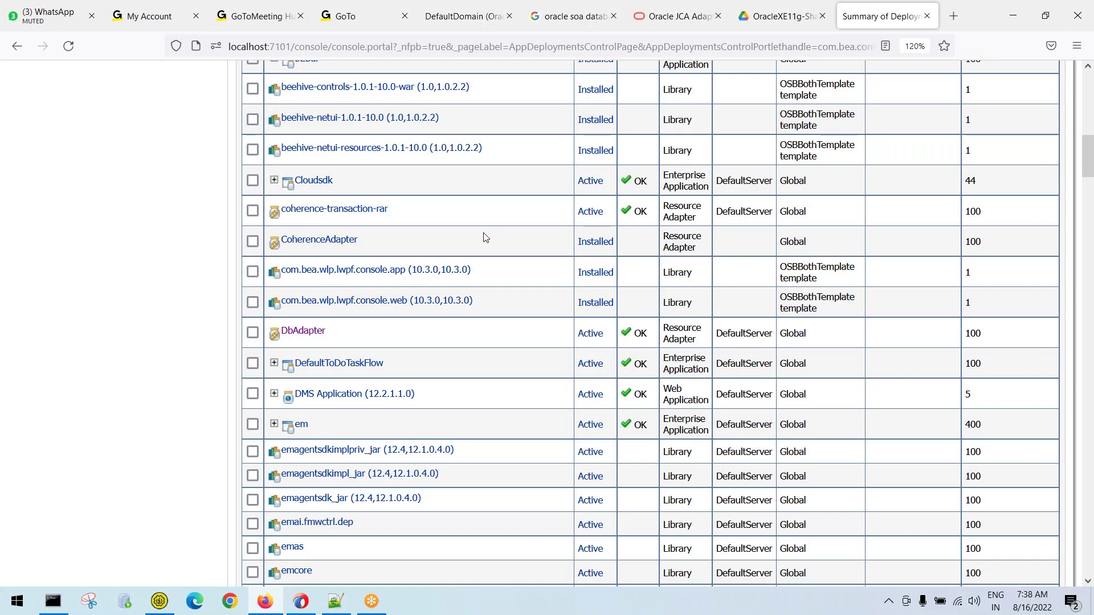
pyautogui.scroll(10, 582, 164)
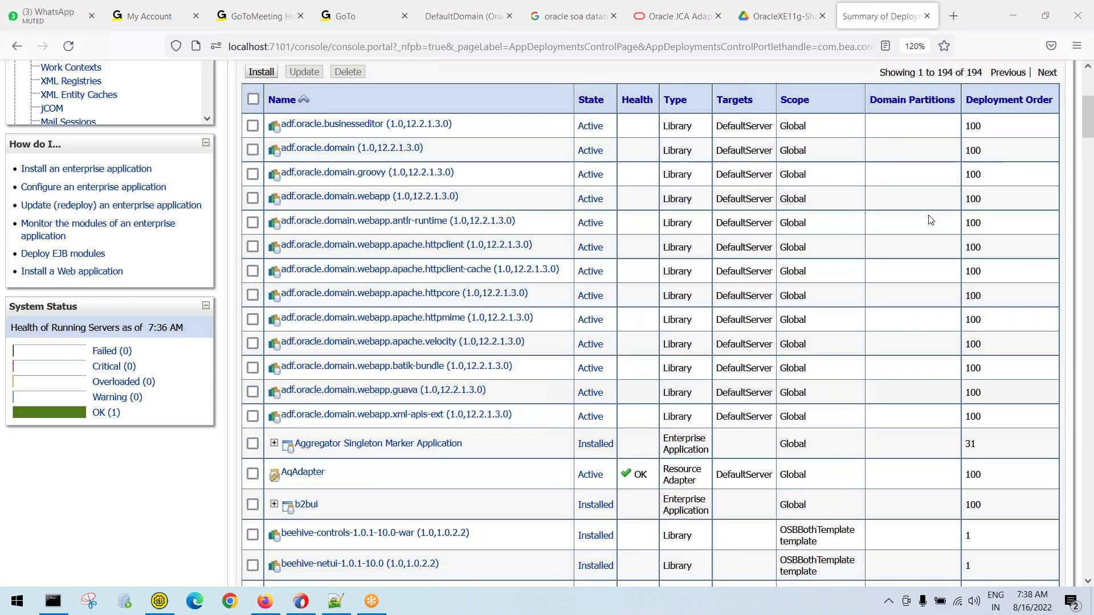
pyautogui.scroll(5, 889, 240)
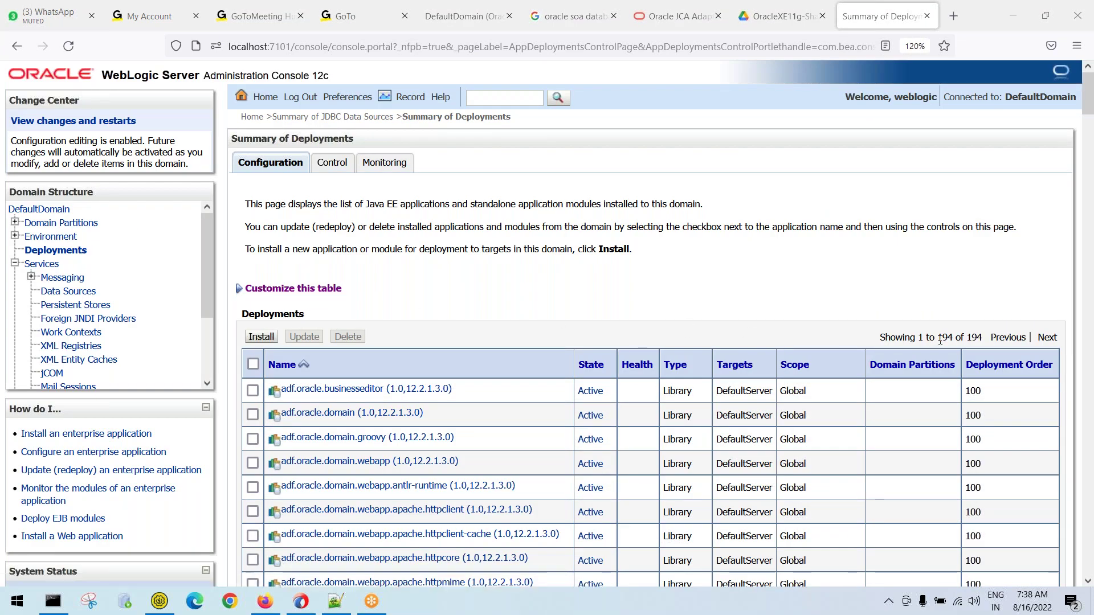
pyautogui.moveTo(937, 338); pyautogui.dragTo(950, 338)
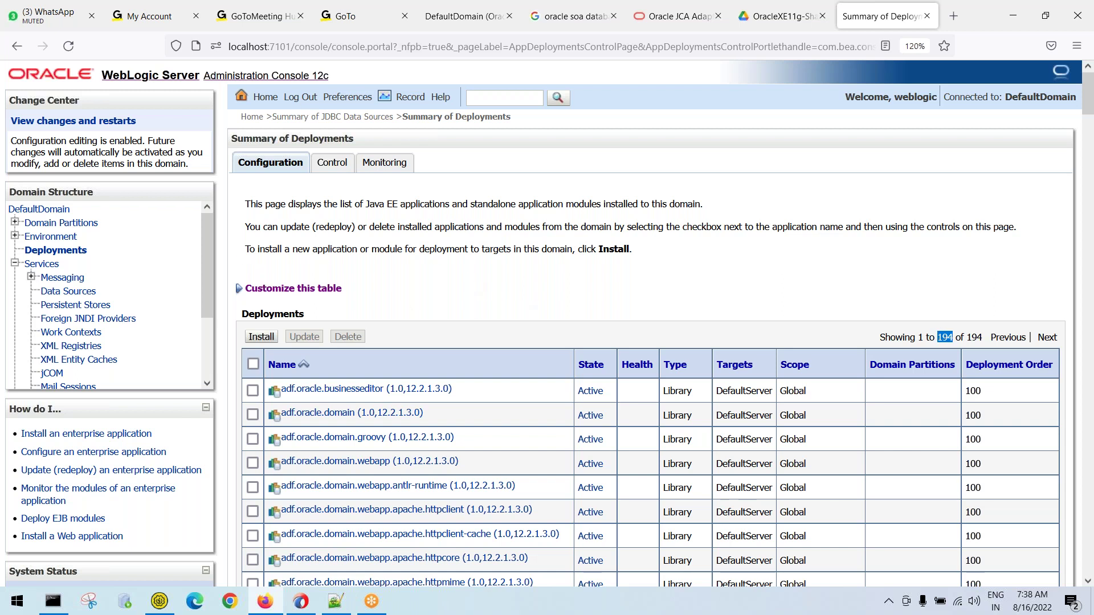
pyautogui.click(310, 290)
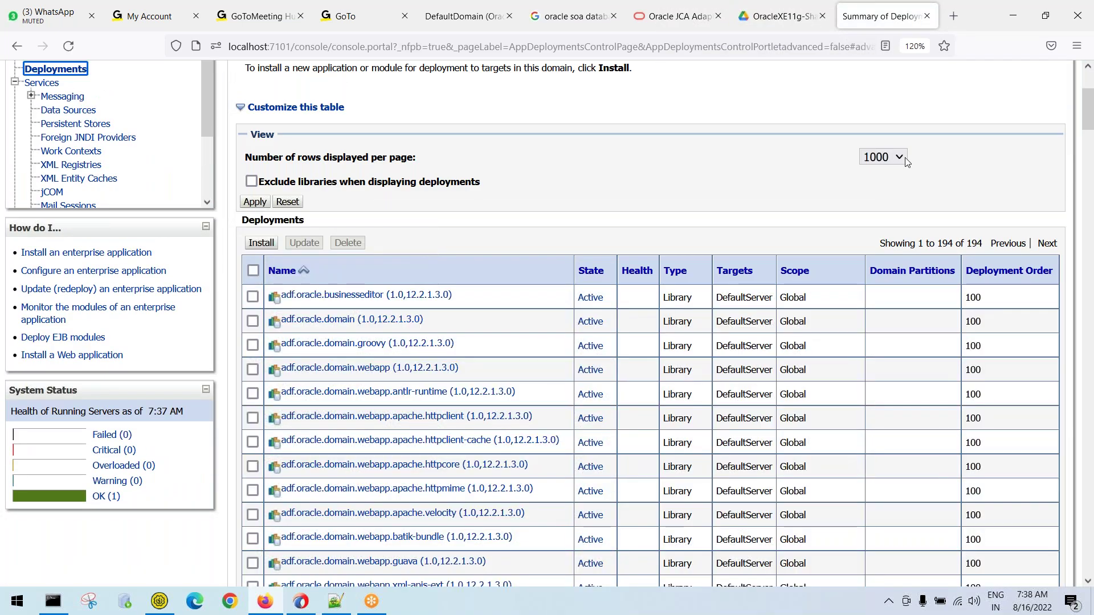
pyautogui.click(902, 162)
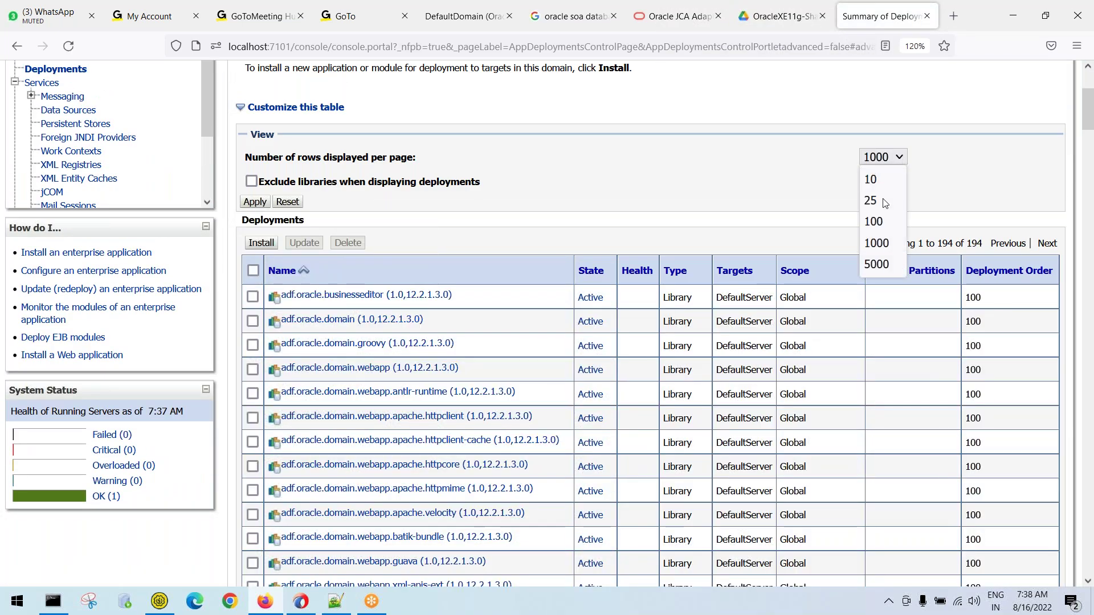
pyautogui.click(885, 248)
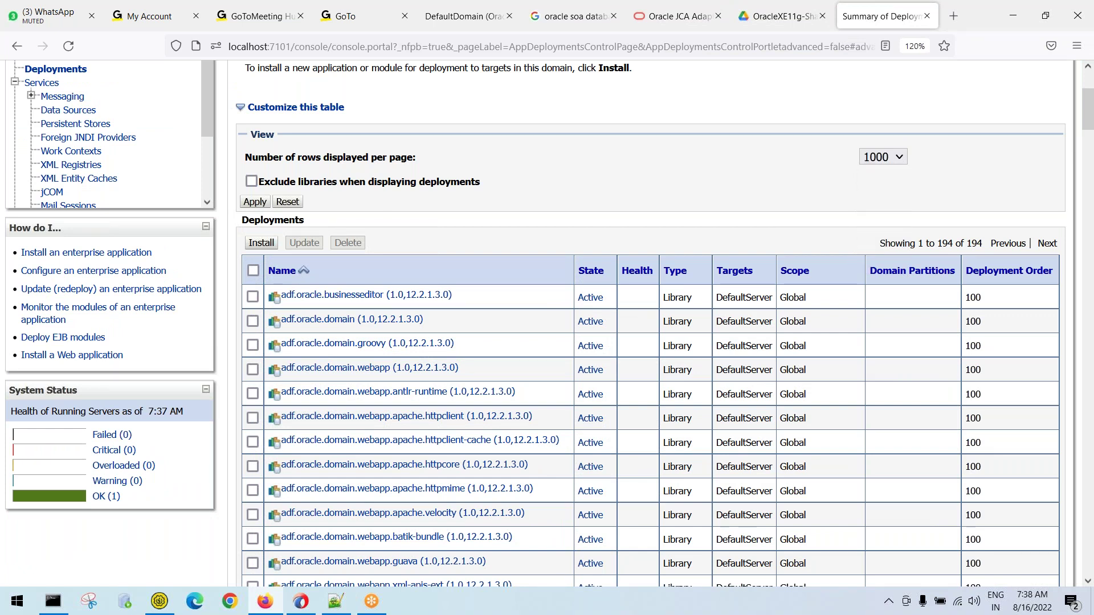
pyautogui.click(883, 156)
pyautogui.click(874, 178)
pyautogui.click(255, 203)
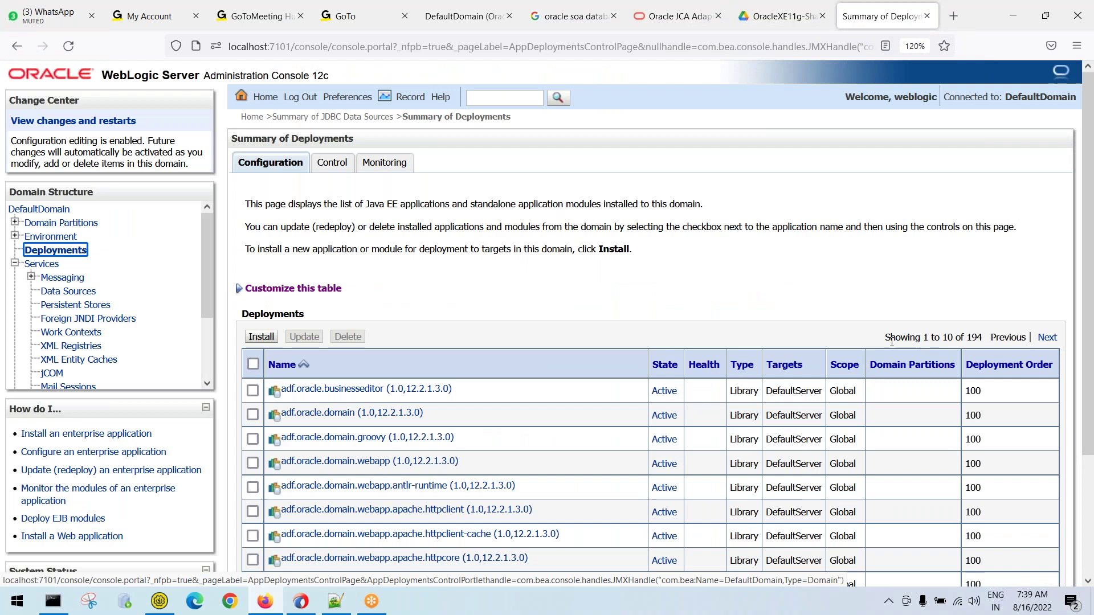
pyautogui.moveTo(923, 338); pyautogui.dragTo(982, 336)
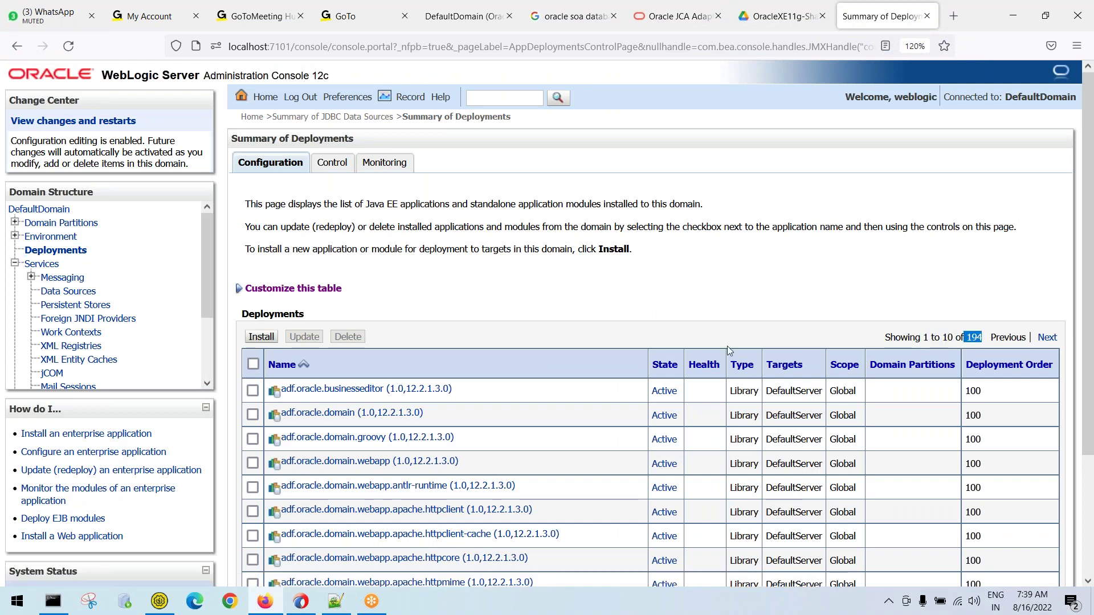
pyautogui.scroll(-3, 468, 431)
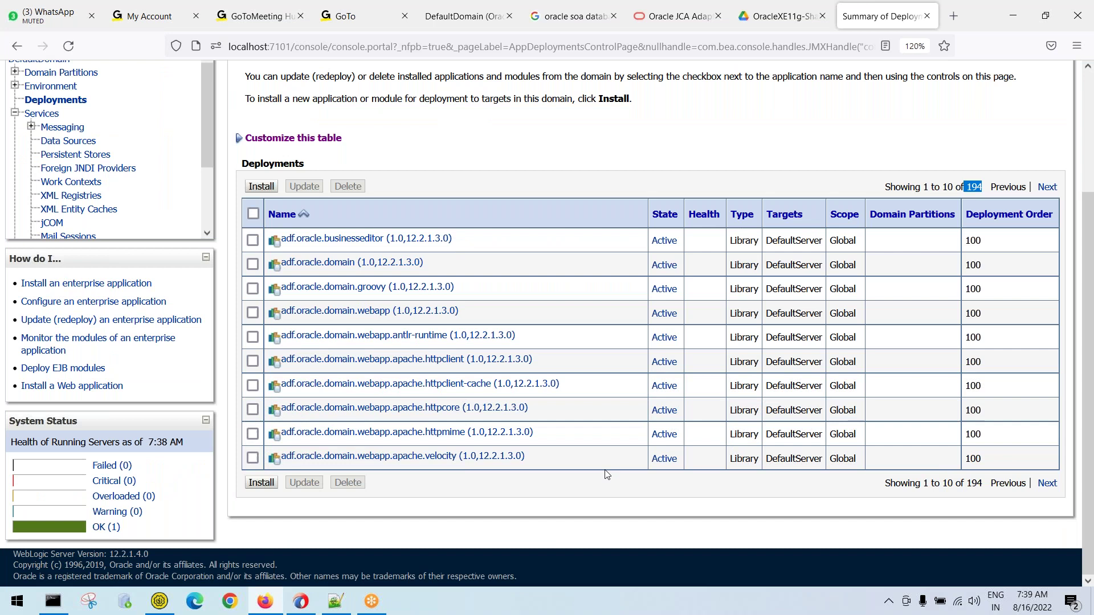
pyautogui.click(1045, 188)
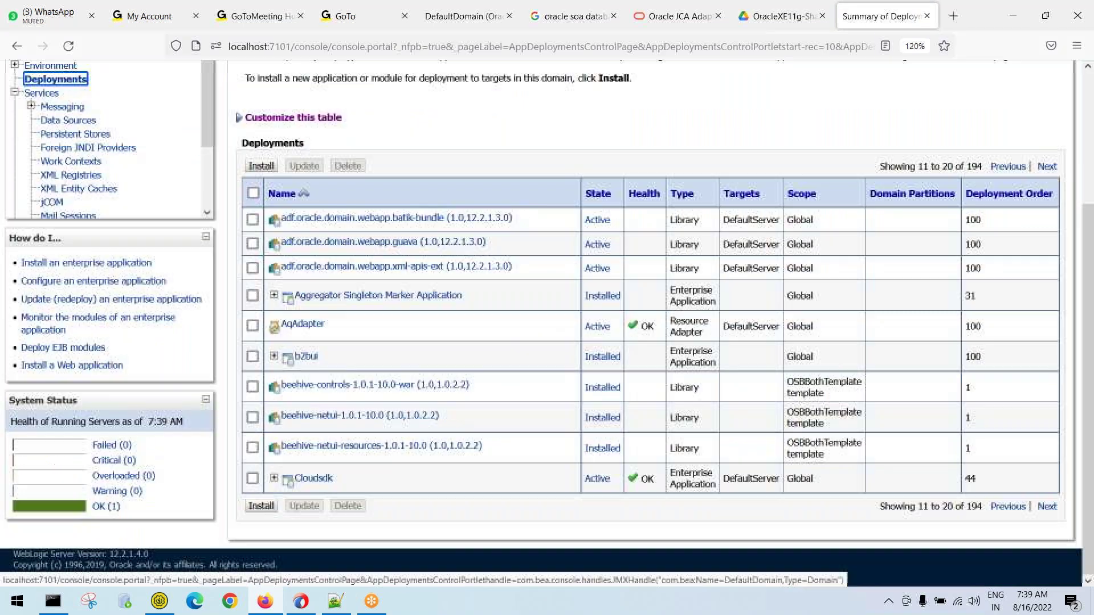
pyautogui.moveTo(916, 166); pyautogui.dragTo(953, 164)
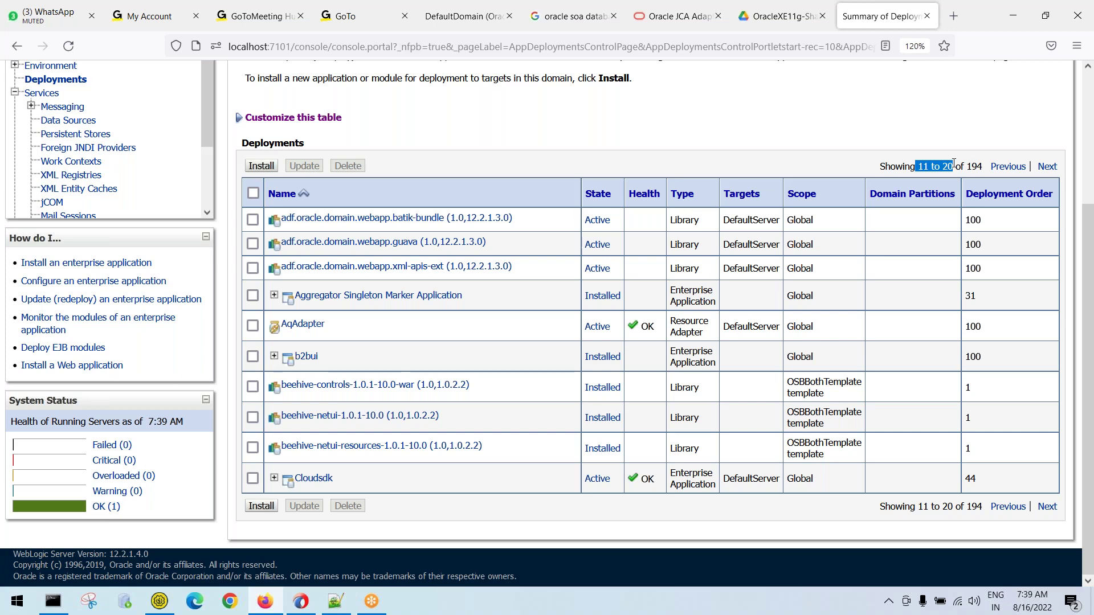
pyautogui.click(1048, 165)
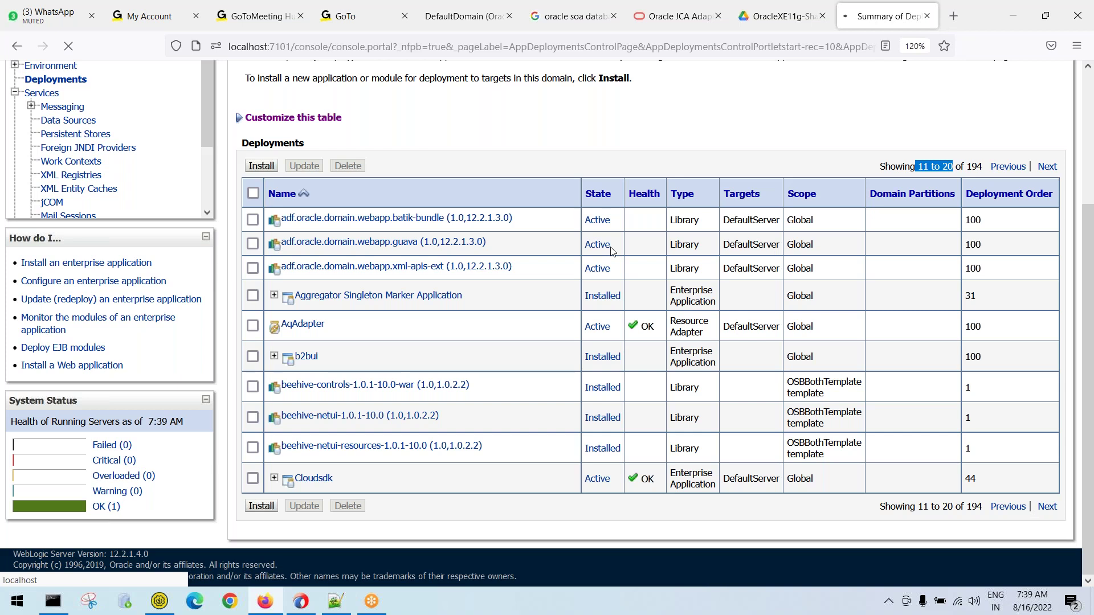
pyautogui.scroll(-3, 530, 260)
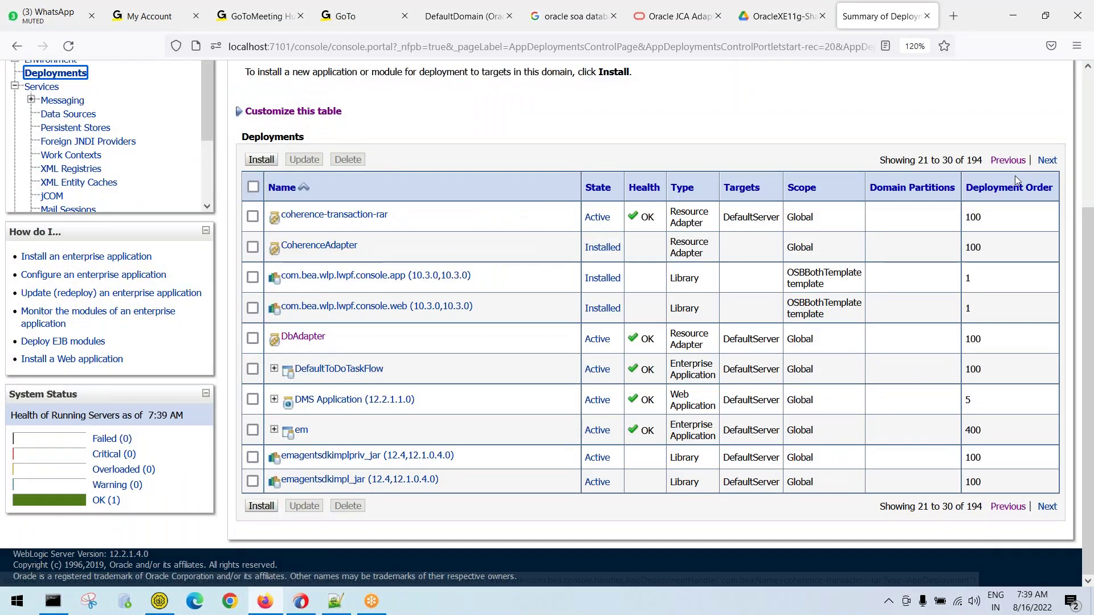
pyautogui.click(336, 114)
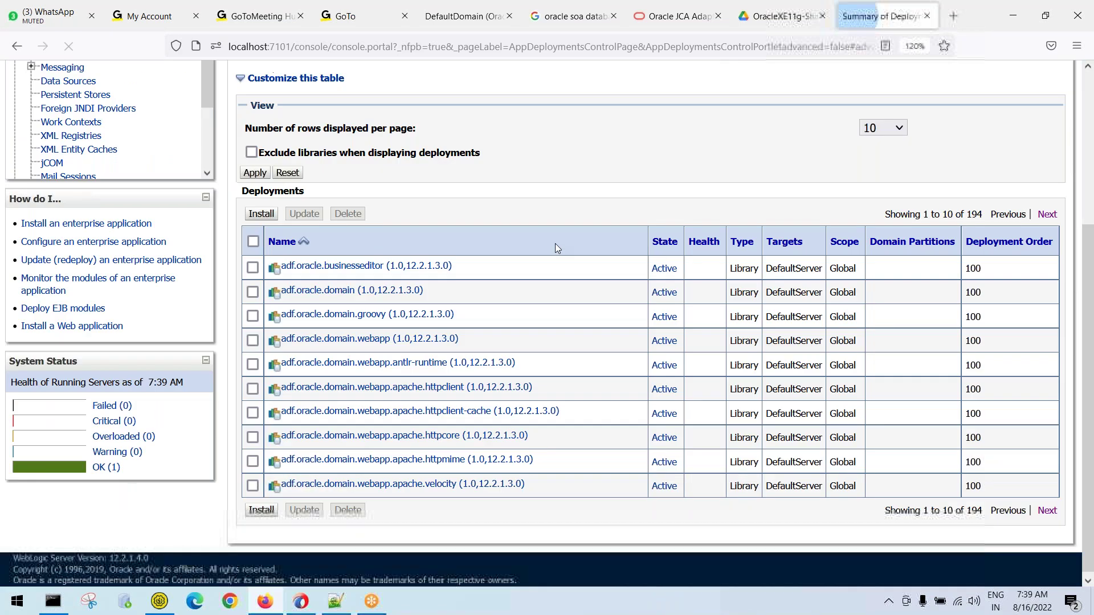
pyautogui.click(883, 157)
pyautogui.click(872, 243)
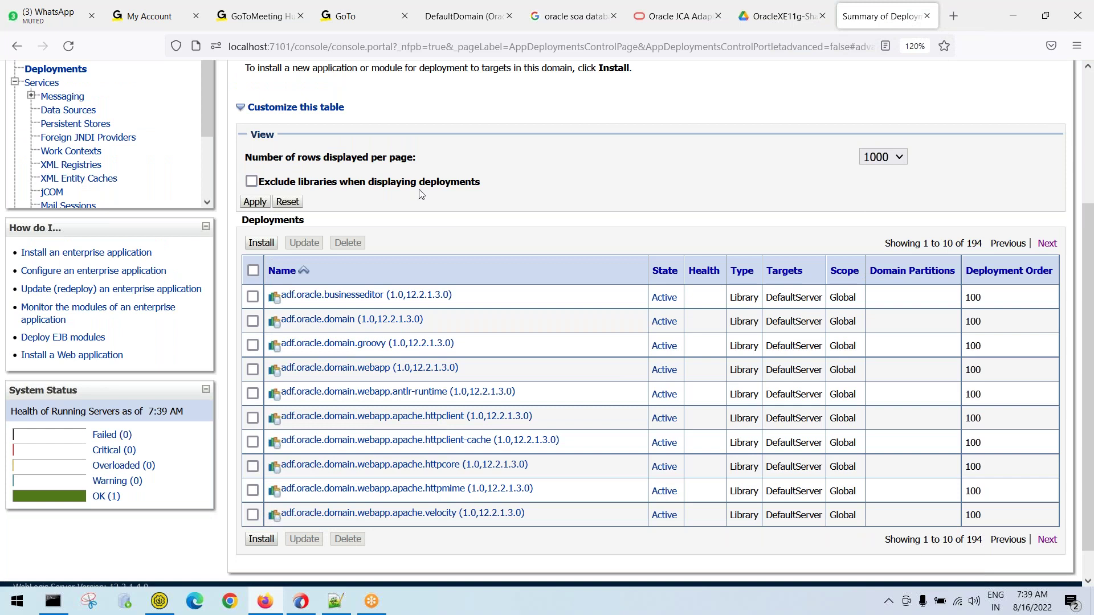
pyautogui.click(256, 202)
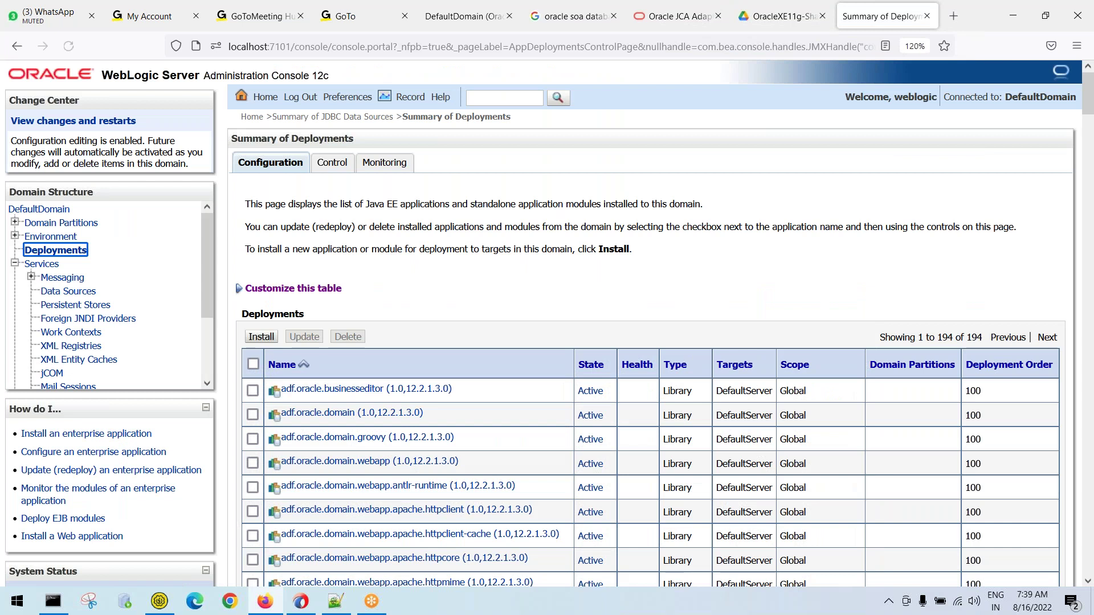
pyautogui.doubleClick(974, 337)
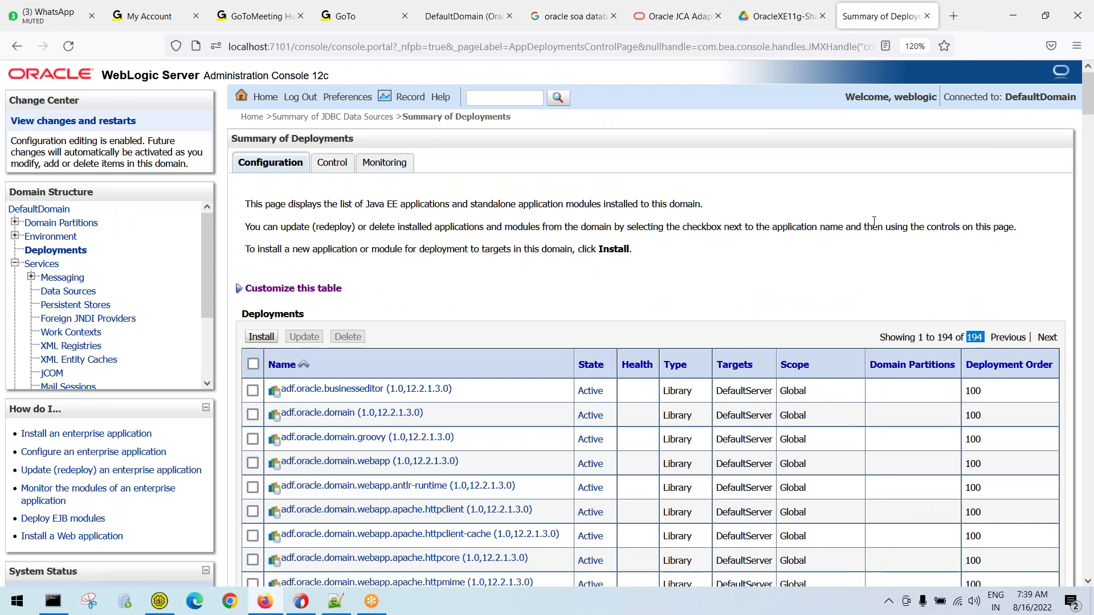
# Open DbAdapter's Configuration > Outbound Connection Pools and expand javax.resource.cci.ConnectionFactory
pyautogui.scroll(-3, 874, 221)
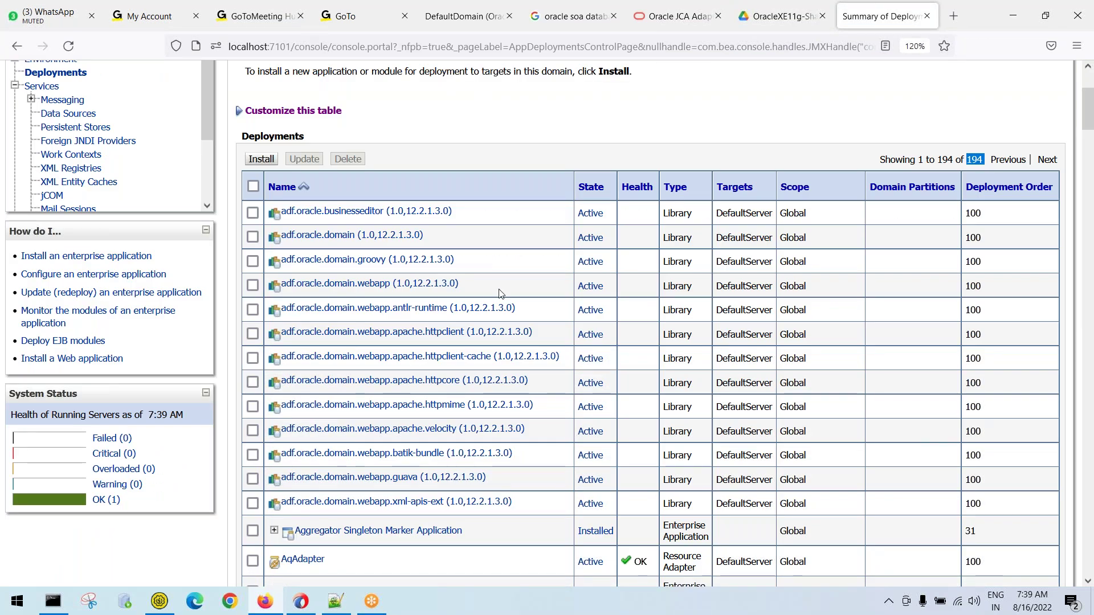
pyautogui.scroll(-7, 500, 293)
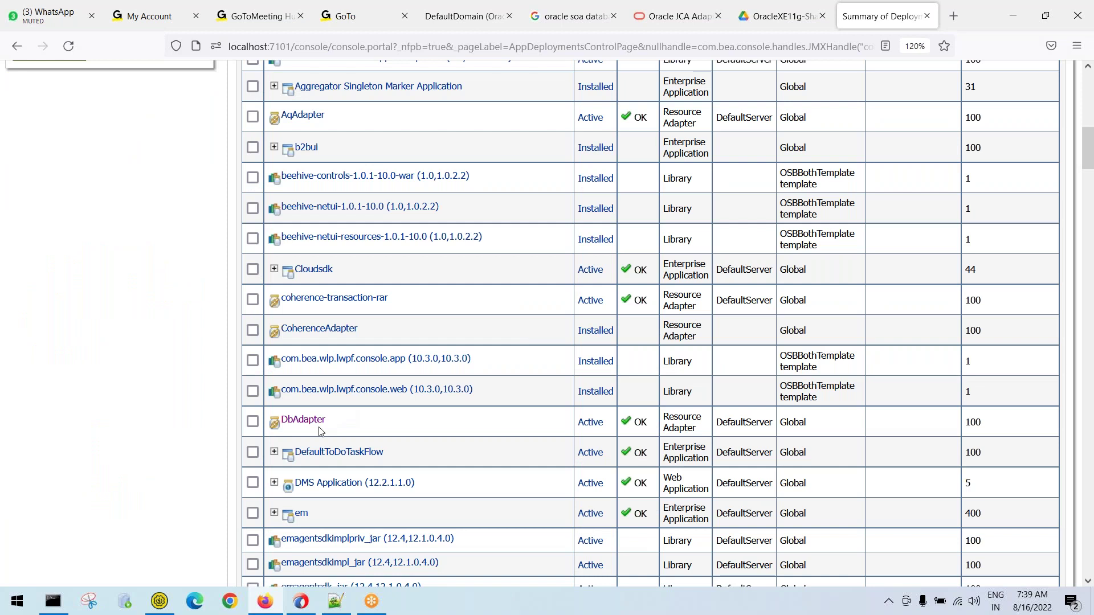
pyautogui.click(253, 421)
pyautogui.click(252, 421)
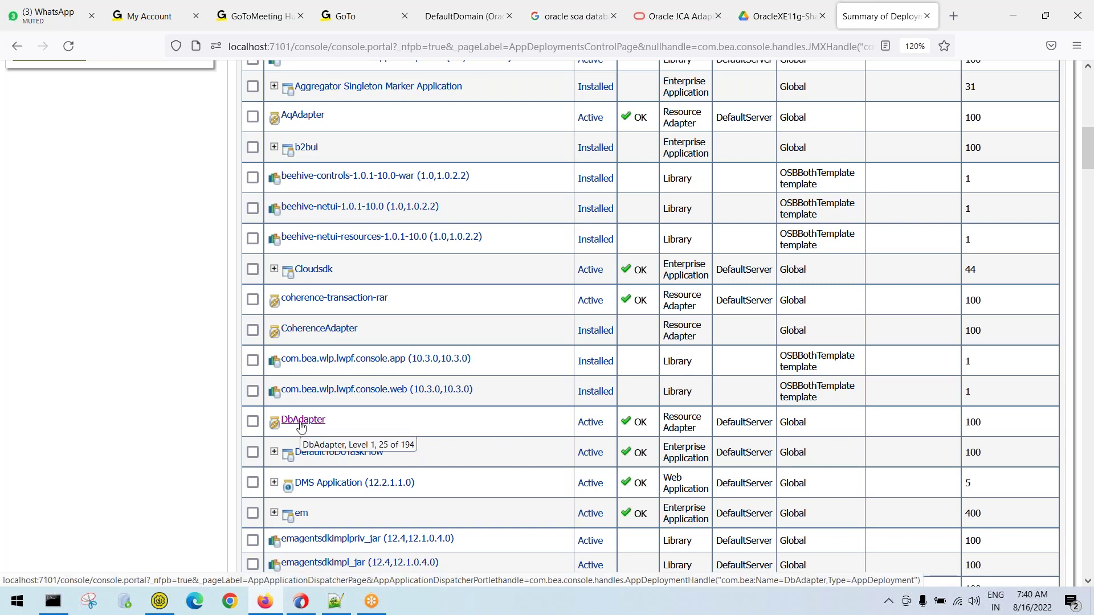
pyautogui.click(302, 424)
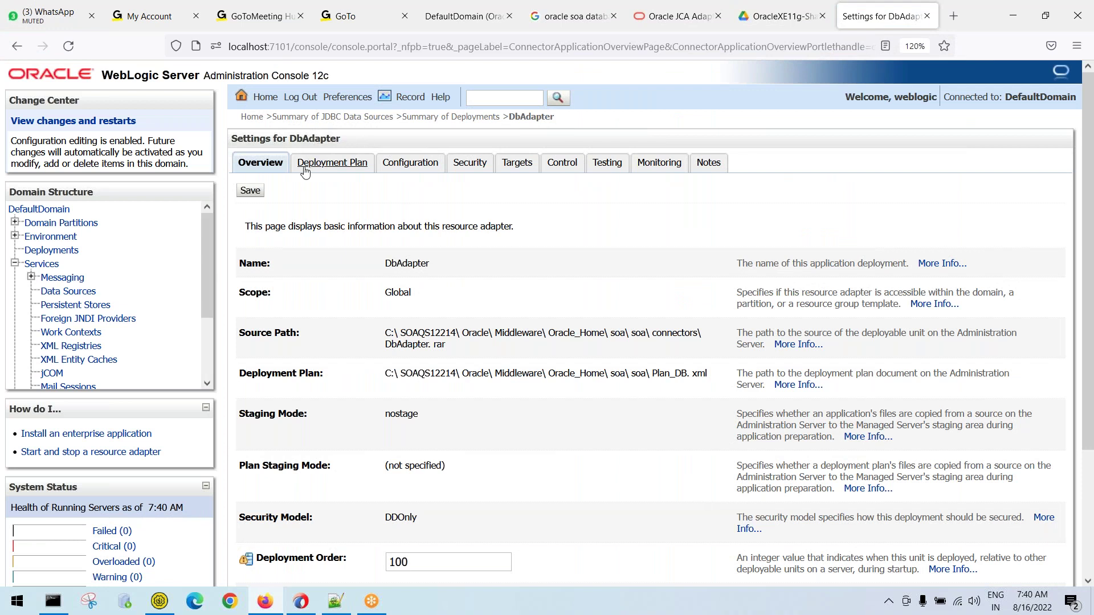
pyautogui.click(420, 170)
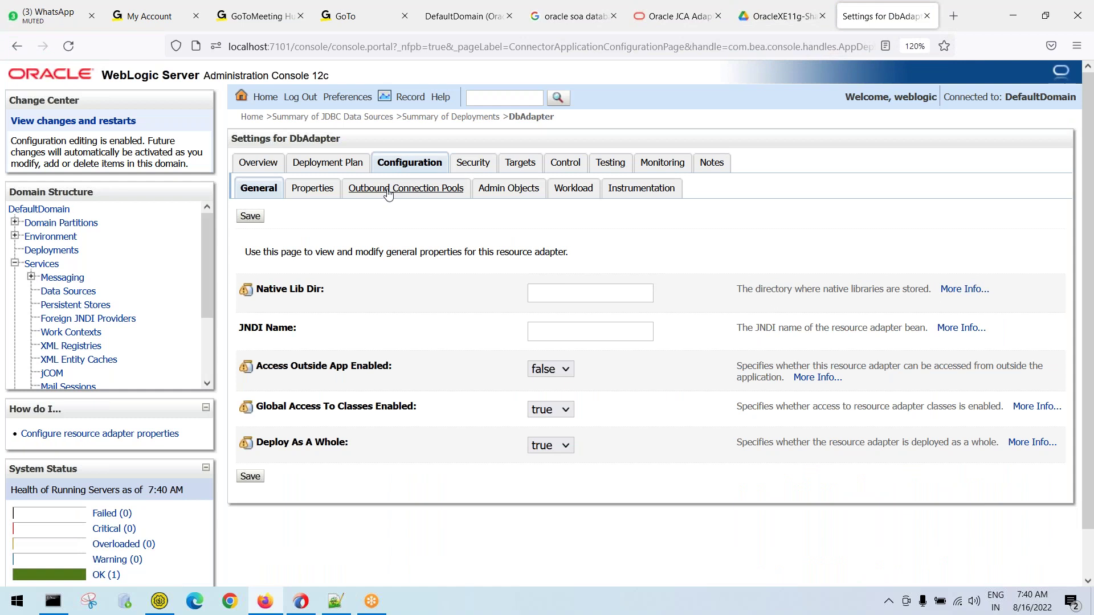
pyautogui.click(388, 191)
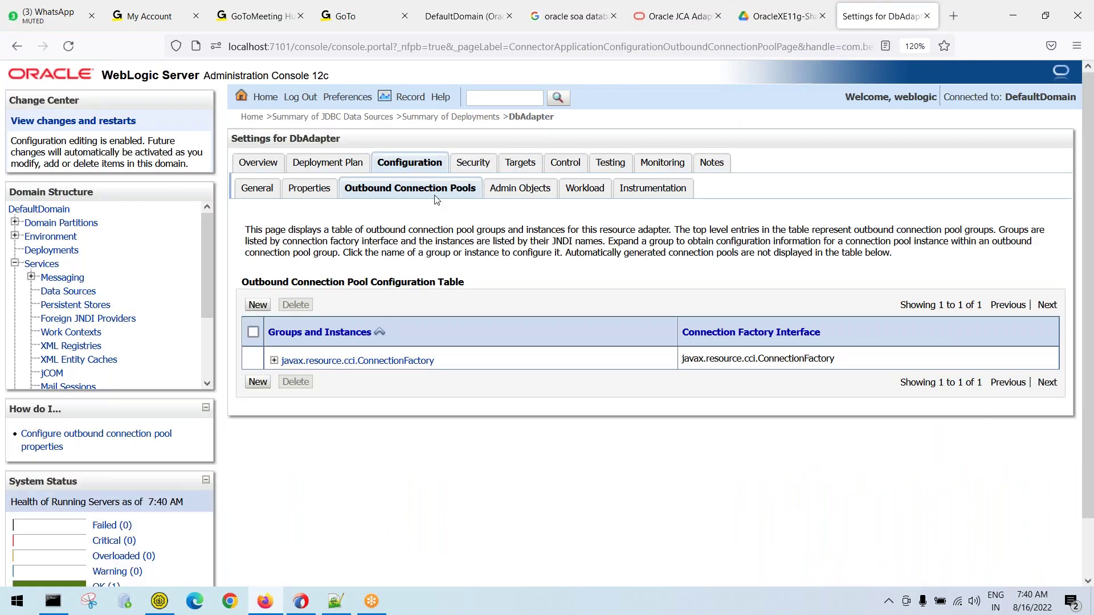
pyautogui.click(275, 363)
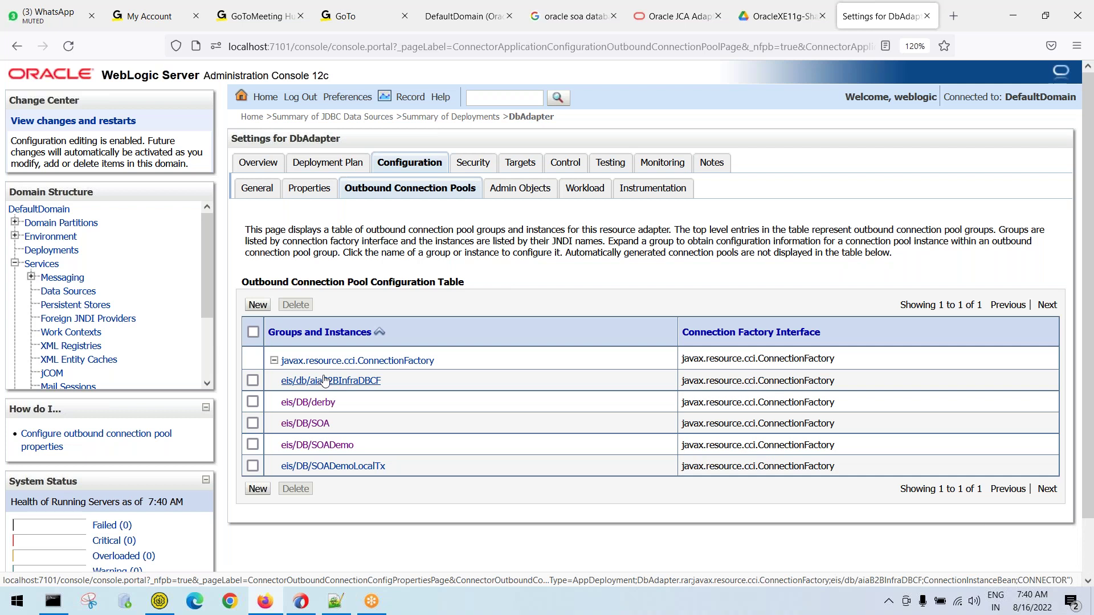
# Create a new javax.resource.cci.ConnectionFactory outbound instance with JNDI name eis/DB/oraclexe
pyautogui.click(258, 305)
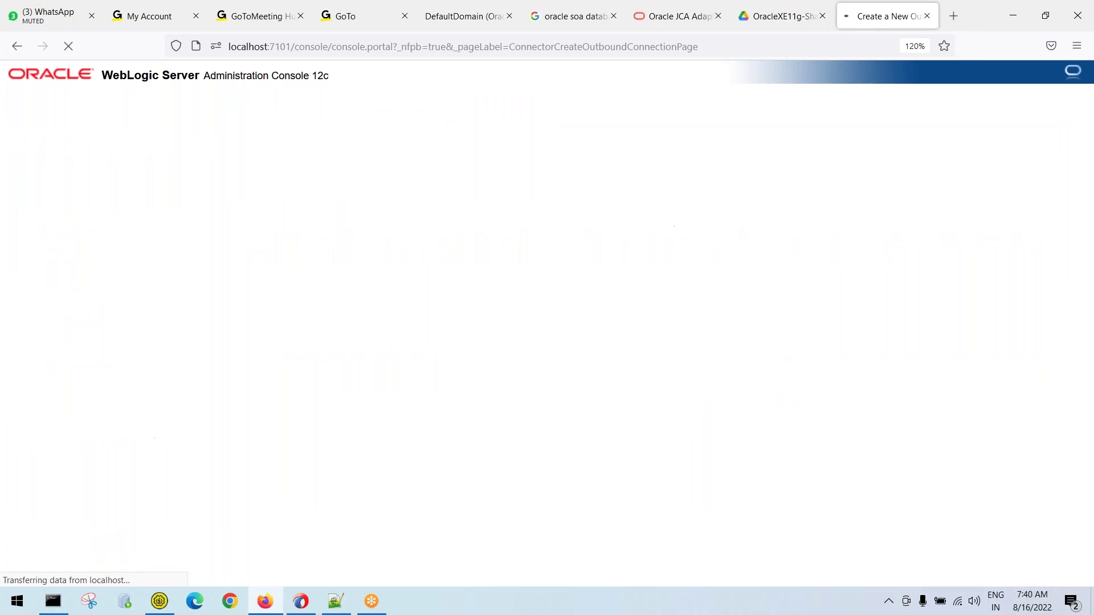
pyautogui.click(253, 304)
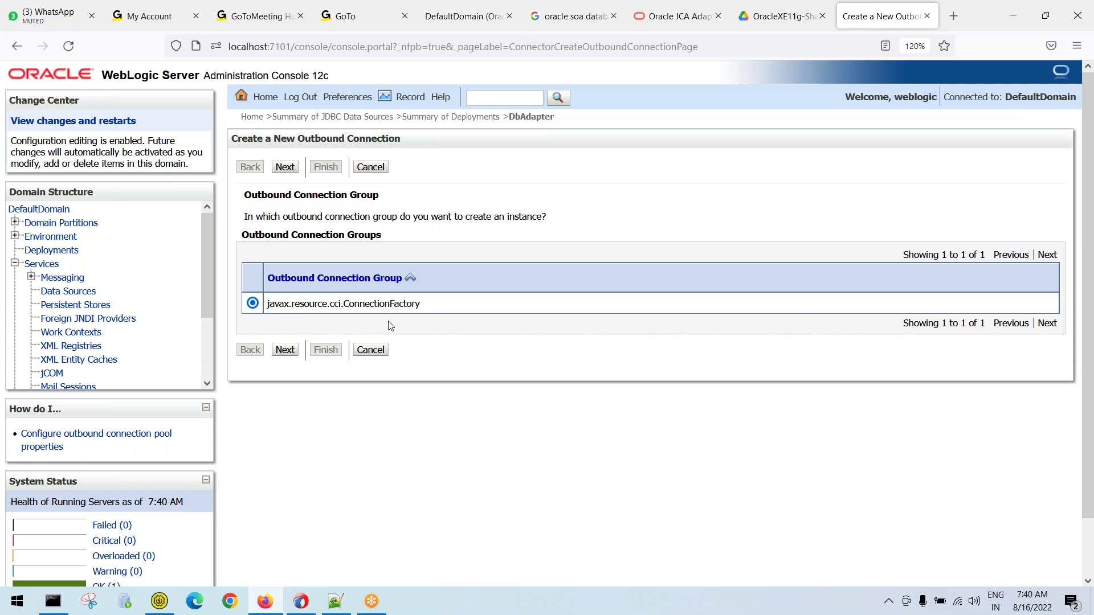
pyautogui.moveTo(442, 304); pyautogui.dragTo(256, 308)
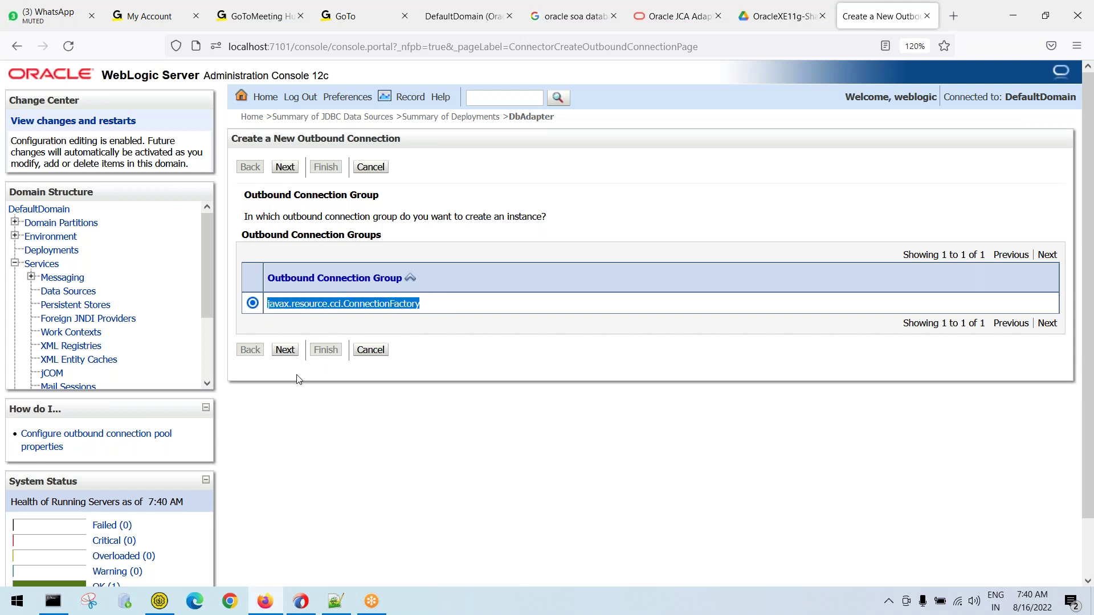
pyautogui.click(285, 350)
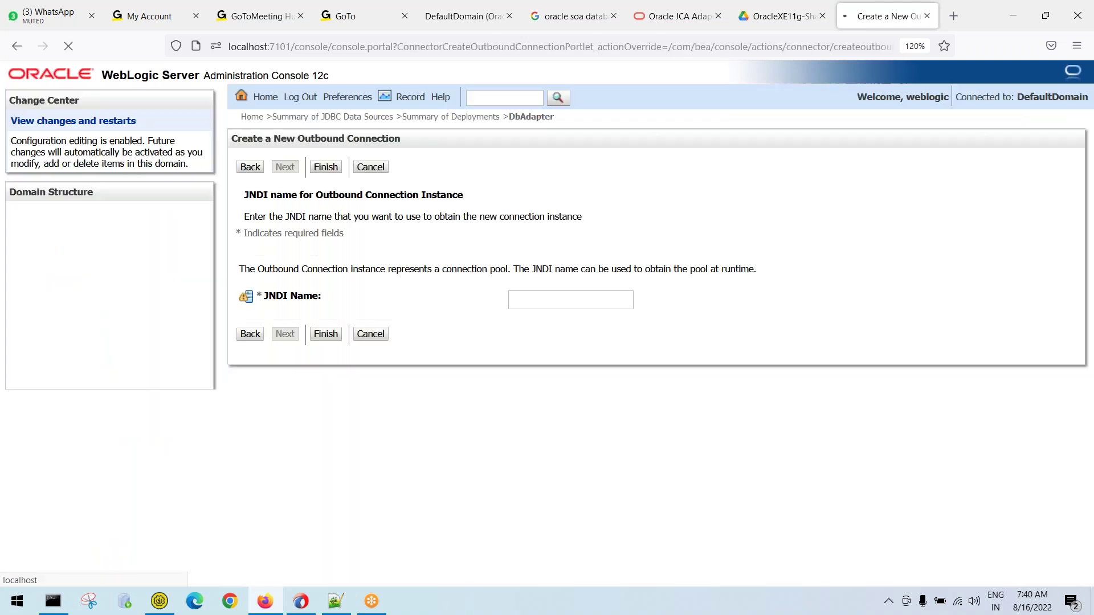
pyautogui.click(545, 303)
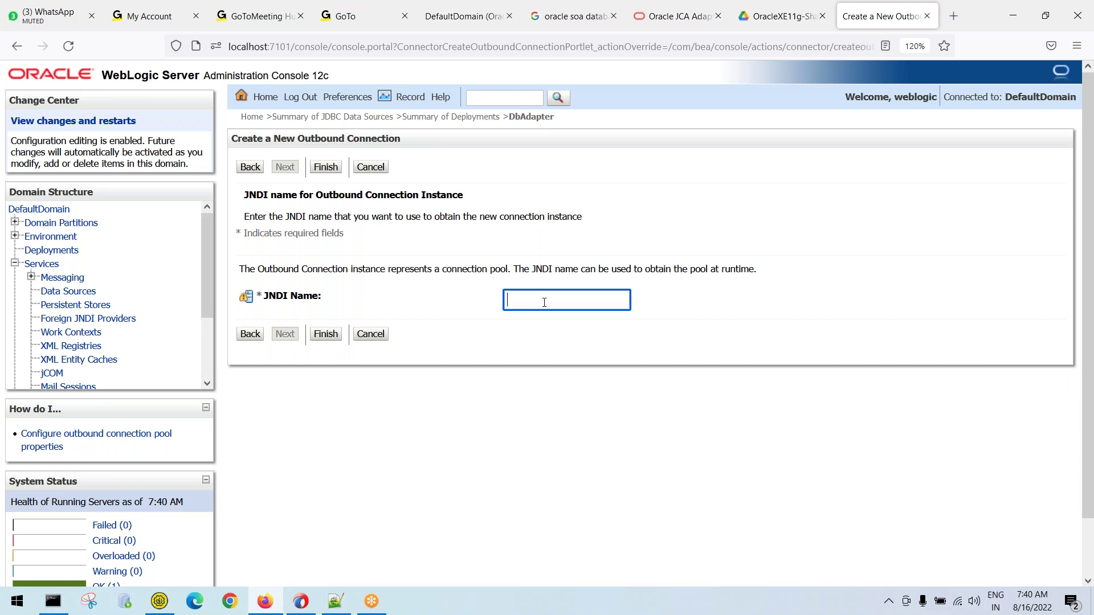
pyautogui.write('eis/')
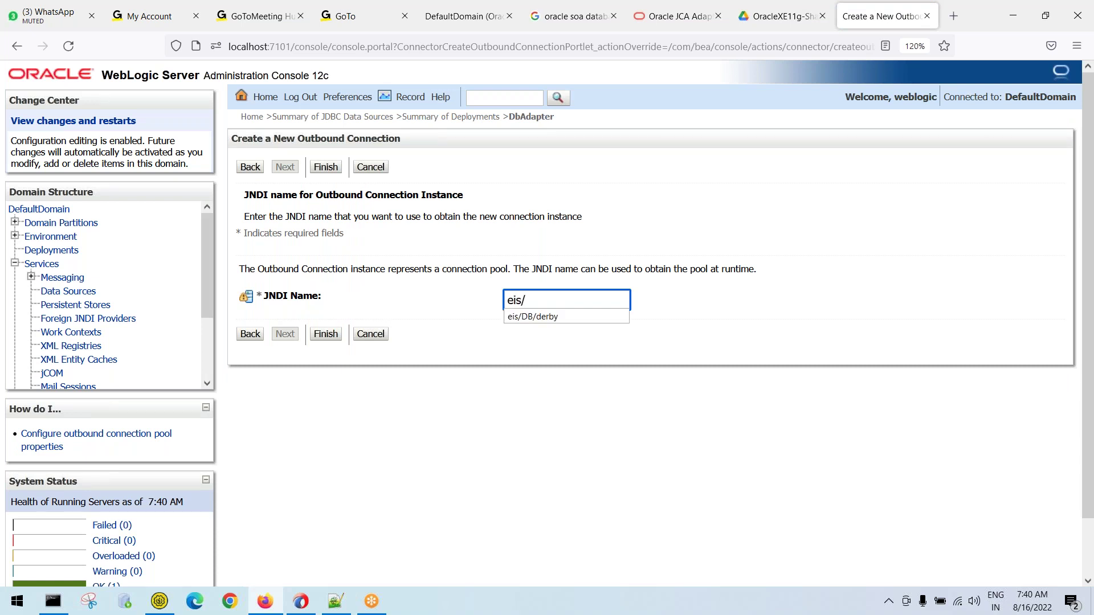
pyautogui.write('DB/oraclexe')
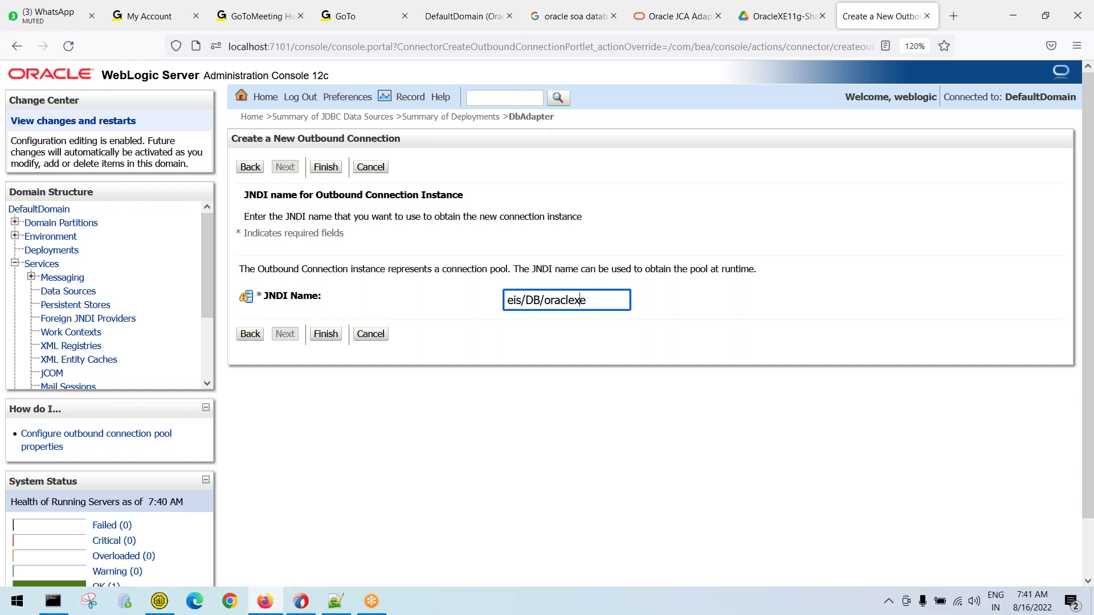
pyautogui.hotkey('shift', 'Home')
pyautogui.press('Right')
pyautogui.hotkey('shift', 'Left')
pyautogui.hotkey('shift', 'Left')
pyautogui.hotkey('shift', 'Left')
pyautogui.hotkey('shift', 'Left')
pyautogui.hotkey('shift', 'Left')
pyautogui.hotkey('shift', 'Left')
pyautogui.hotkey('shift', 'Home')
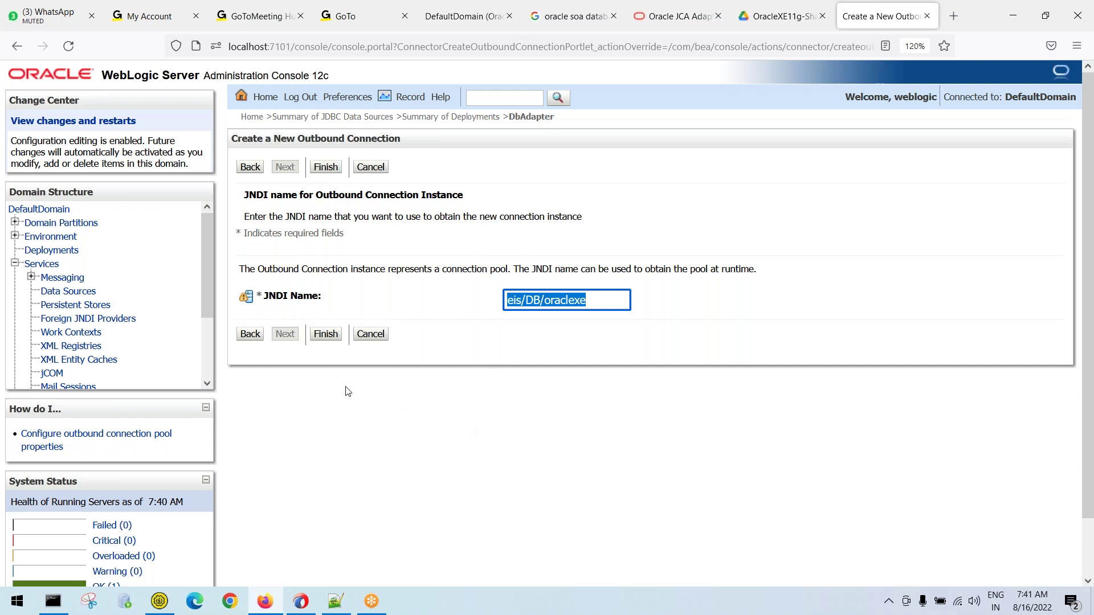
pyautogui.click(325, 334)
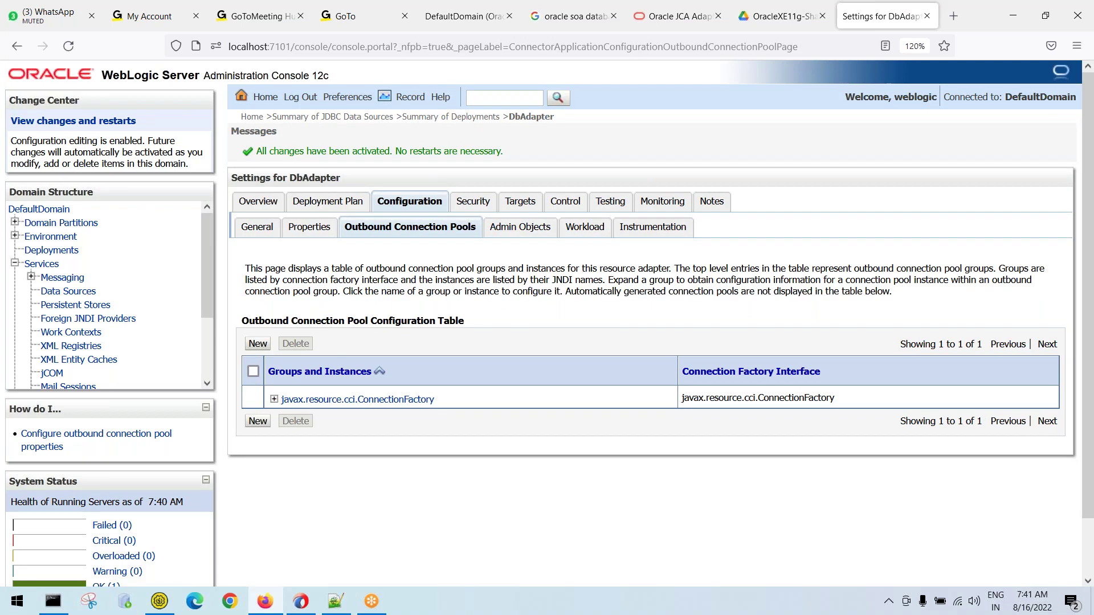
# Expand javax.resource.cci.ConnectionFactory and check that eis/DB/oraclexe is among the instances
pyautogui.click(274, 399)
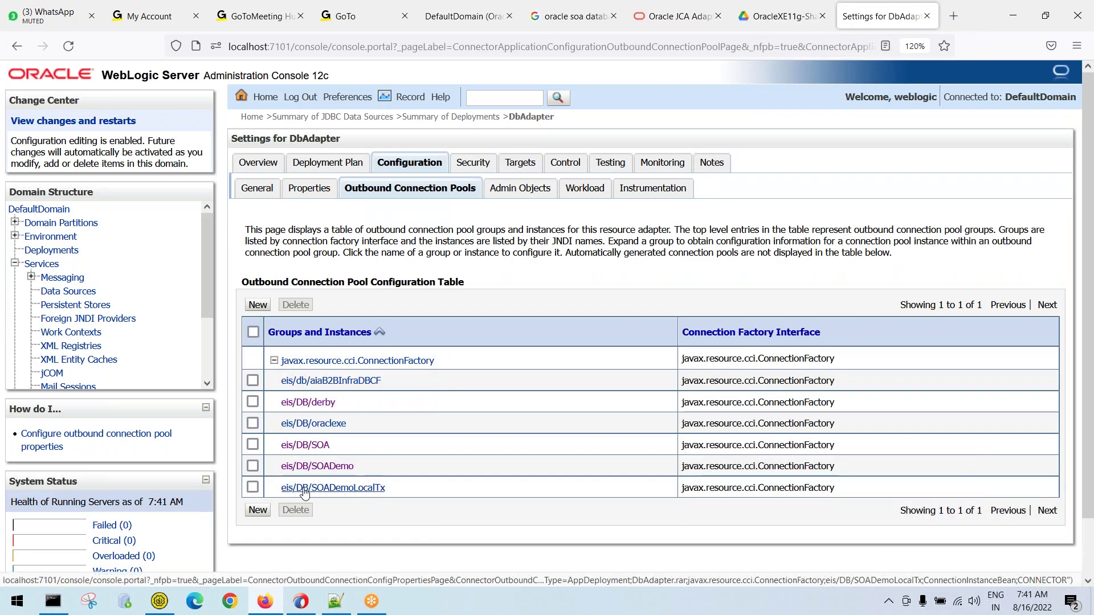
pyautogui.moveTo(349, 427); pyautogui.dragTo(284, 428)
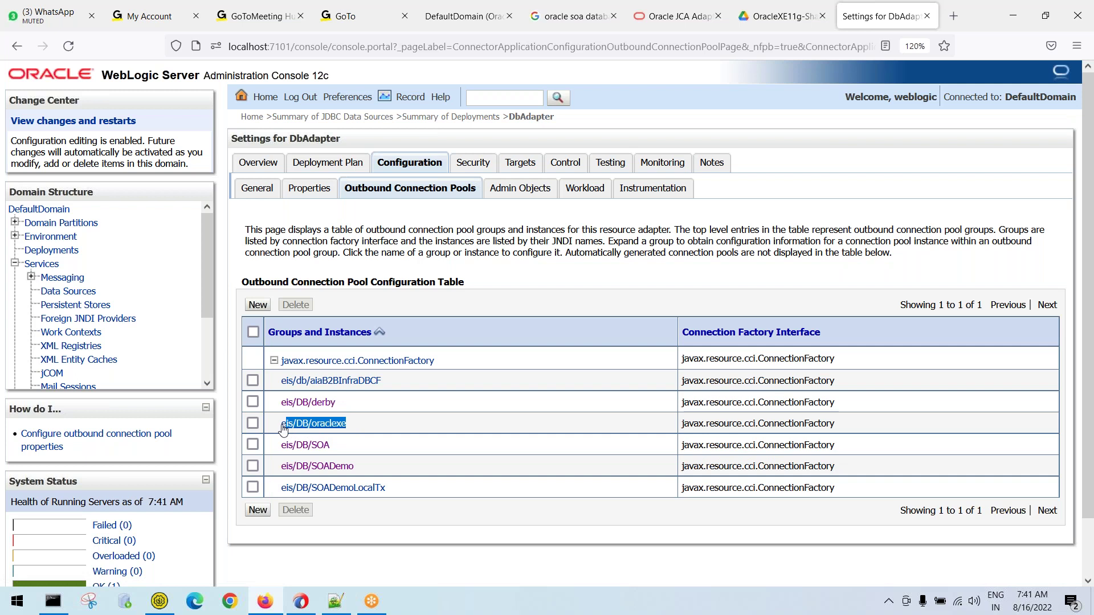
pyautogui.click(414, 554)
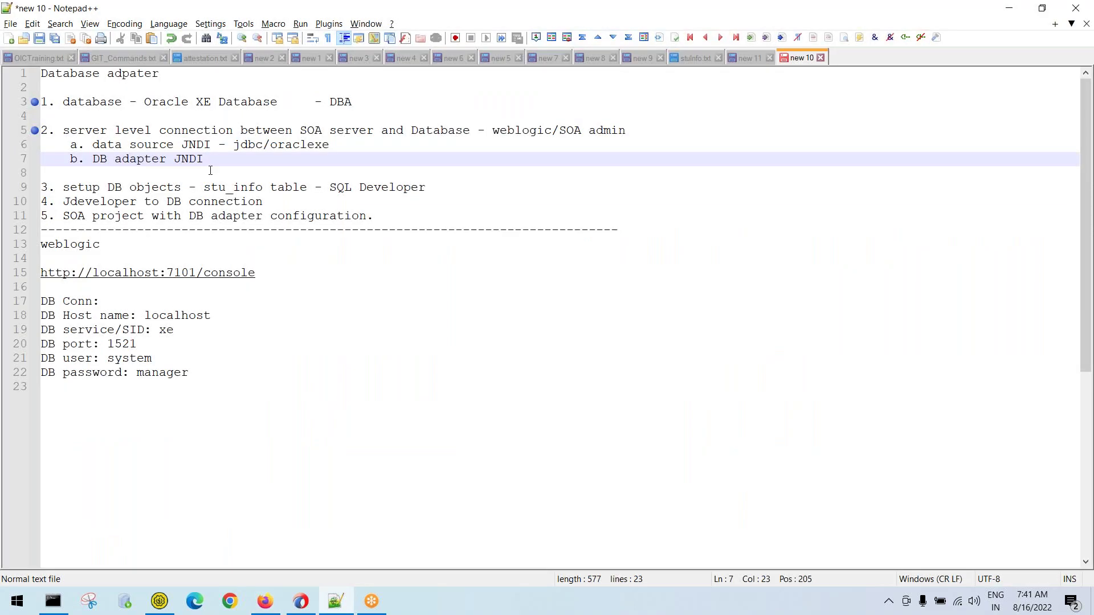
# Add the note 'c. connection between DB adapter JNDI to datasource JNDI.' on a new line
pyautogui.press('Return')
pyautogui.write('c')
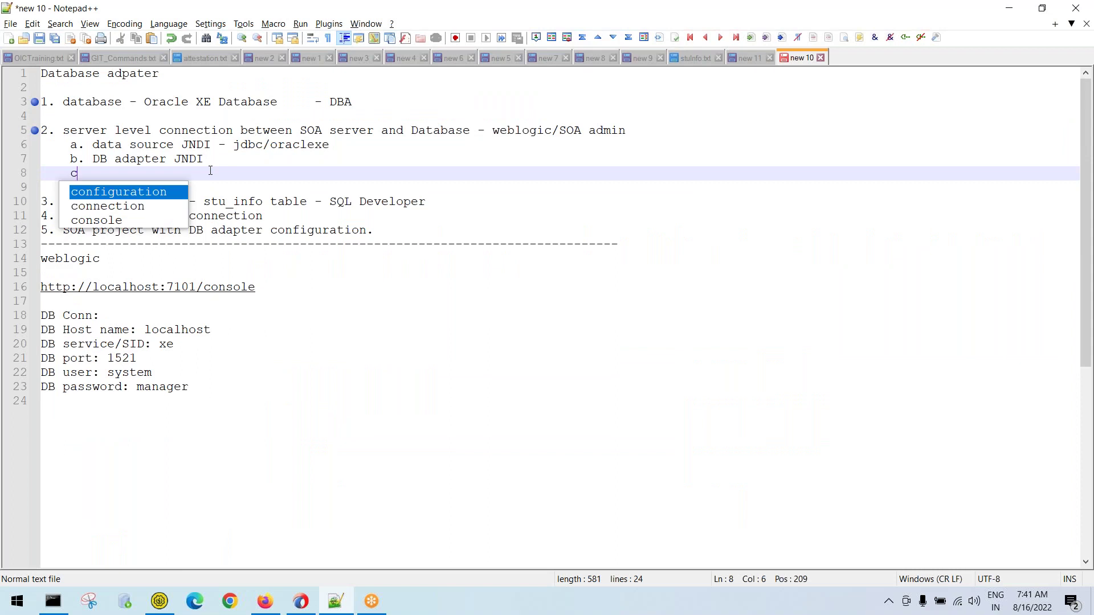
pyautogui.write('. connec')
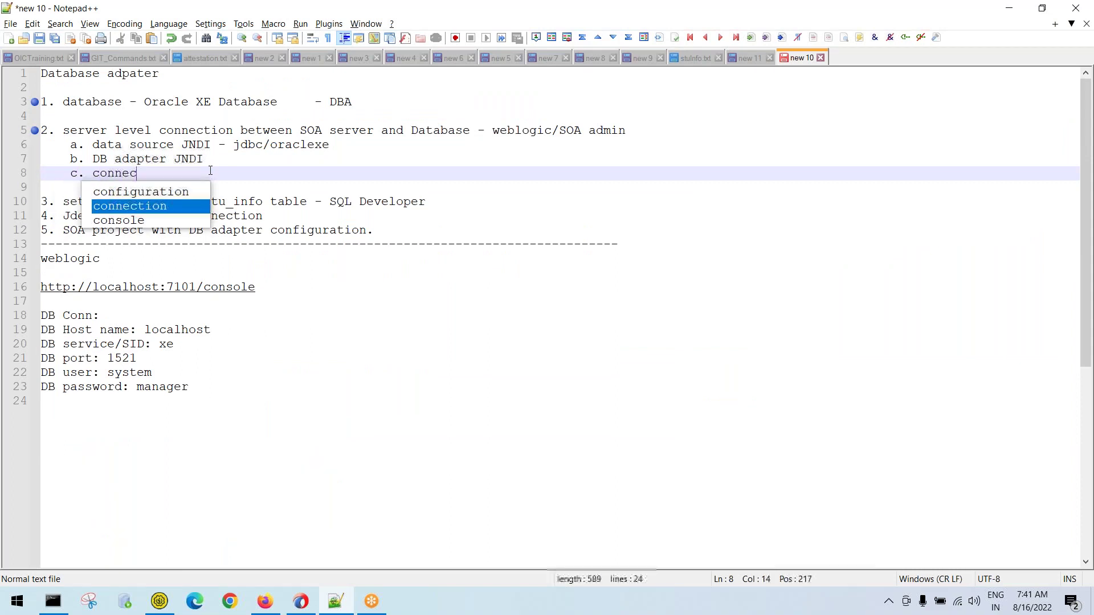
pyautogui.write('tion betwee')
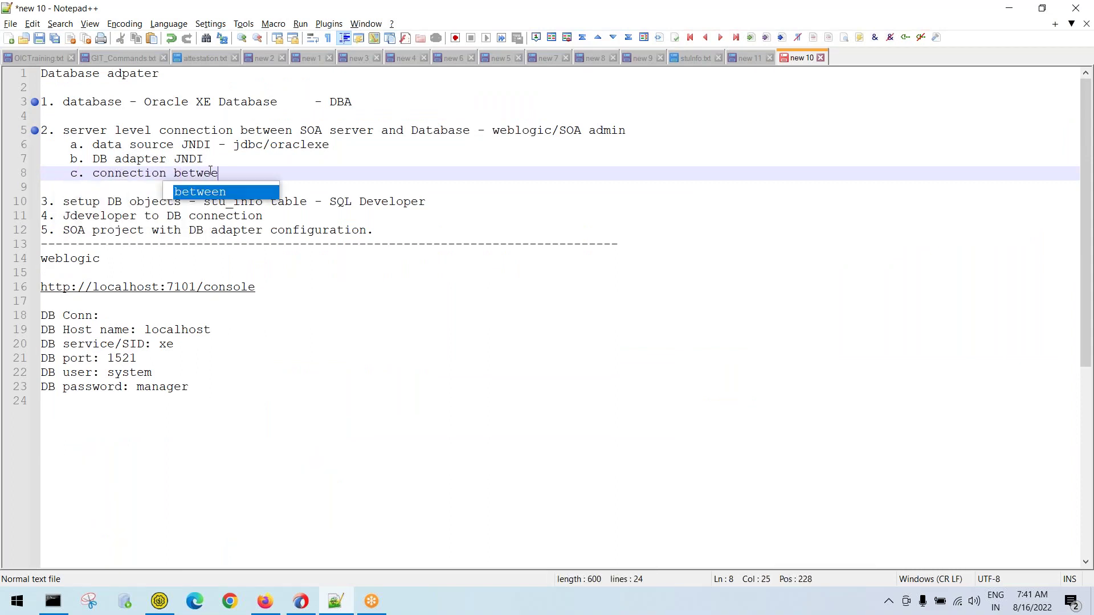
pyautogui.write('n DB adapte')
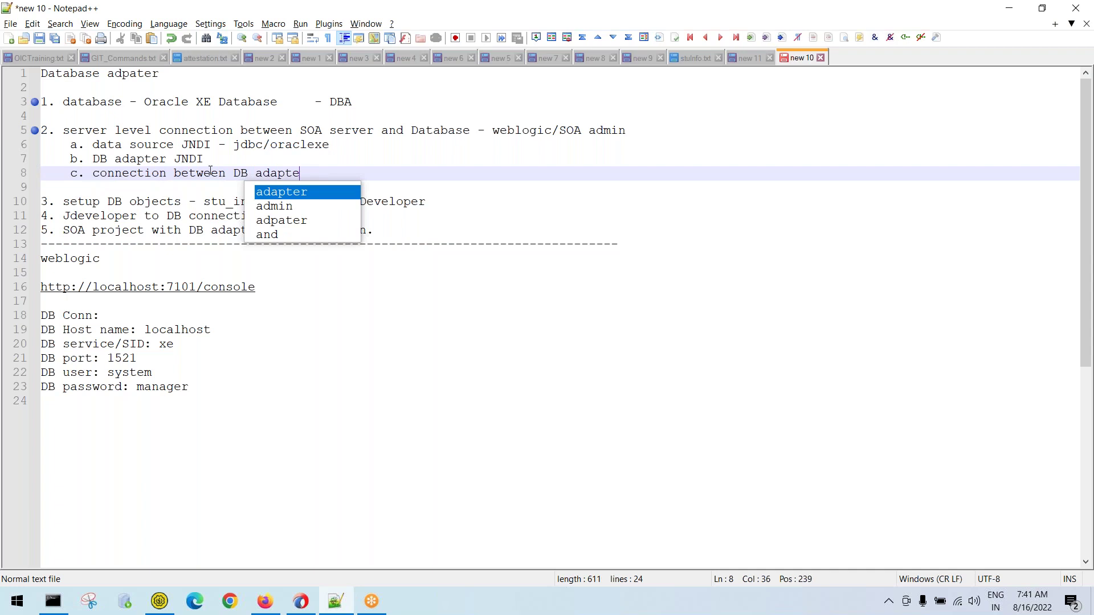
pyautogui.write('r JNDI to ')
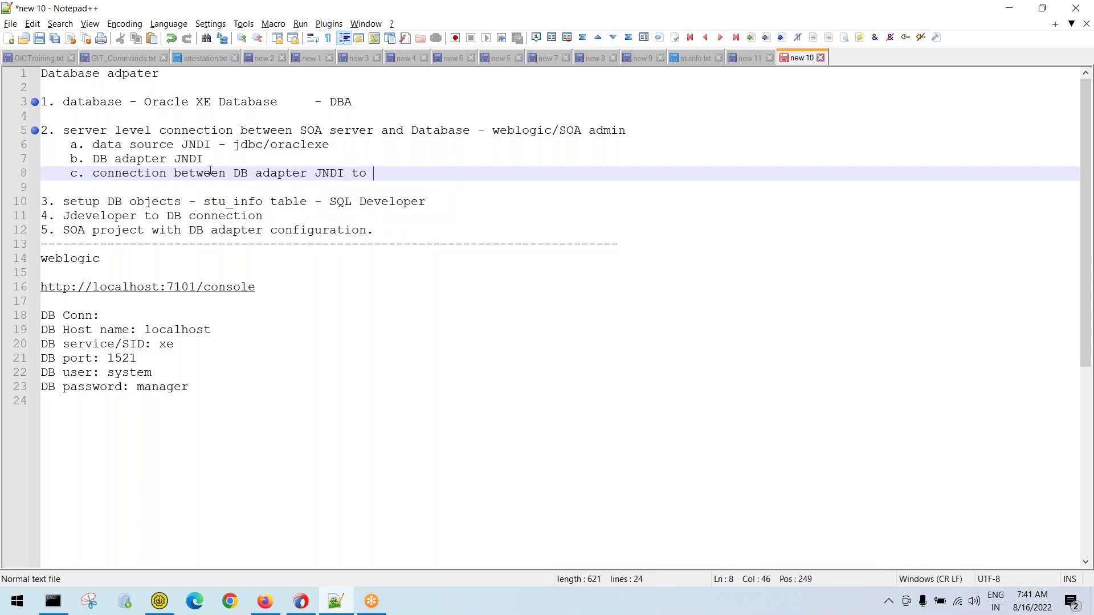
pyautogui.write('datasource JNDI.')
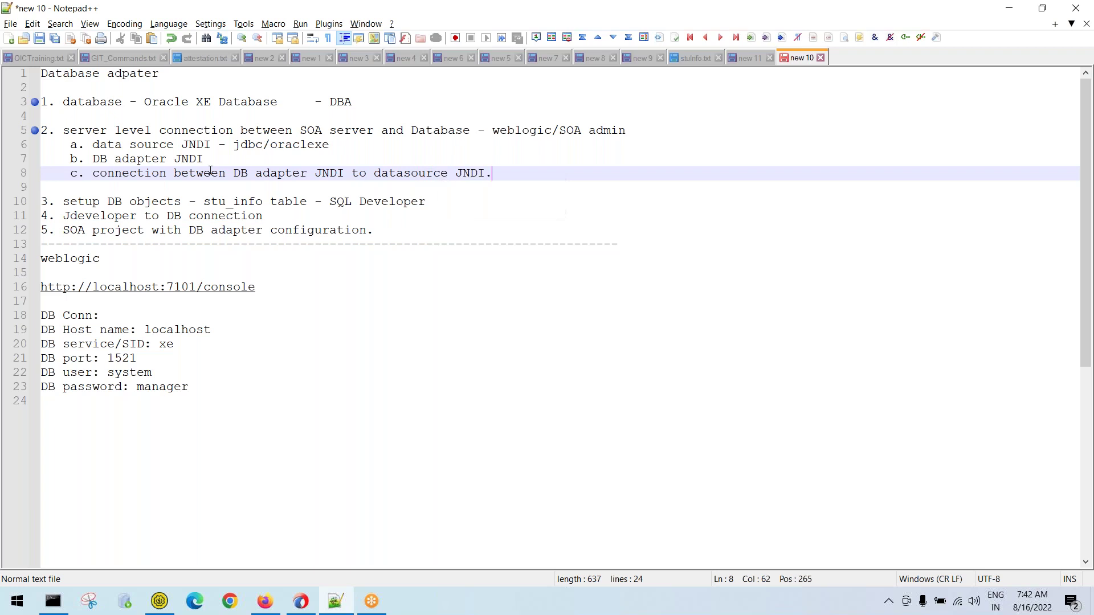
pyautogui.press('Return')
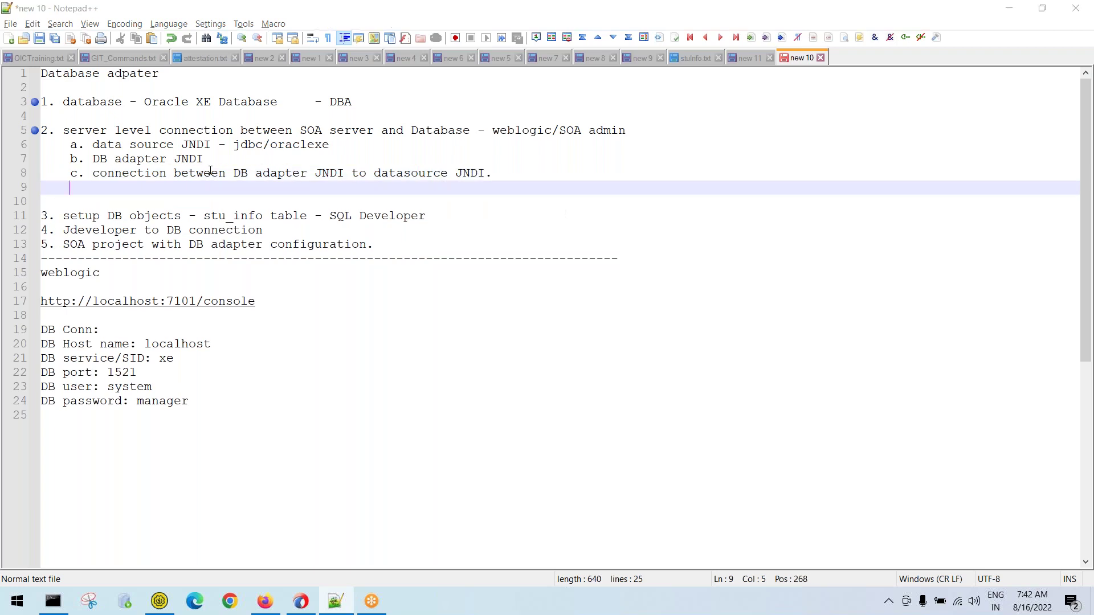
pyautogui.hotkey('alt', 'Tab')
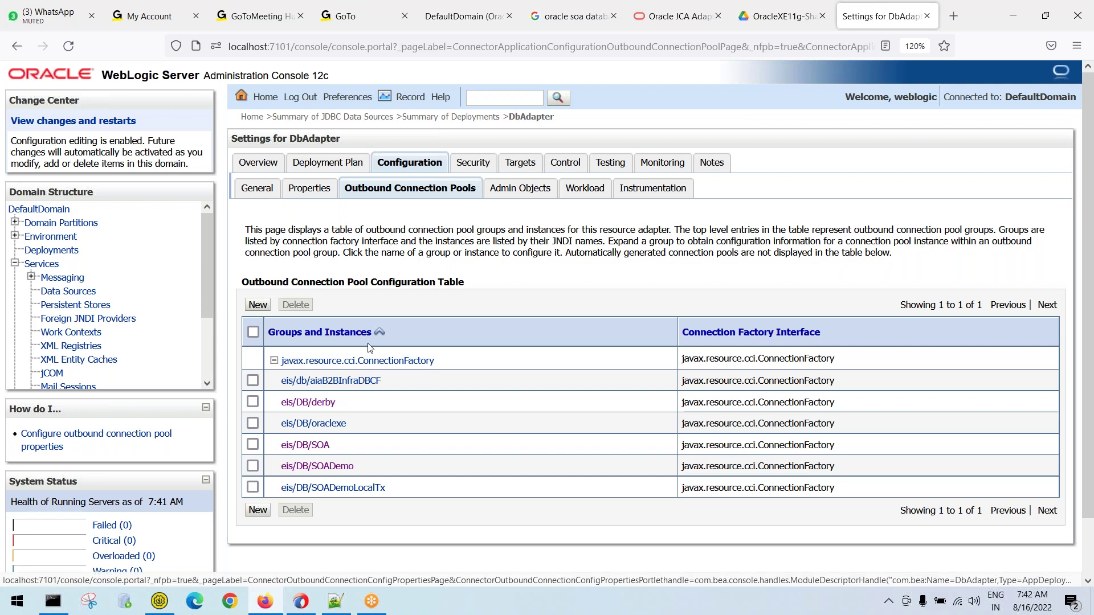
# Open the eis/DB/oraclexe connection's properties and locate the XADataSourceName value
pyautogui.click(323, 425)
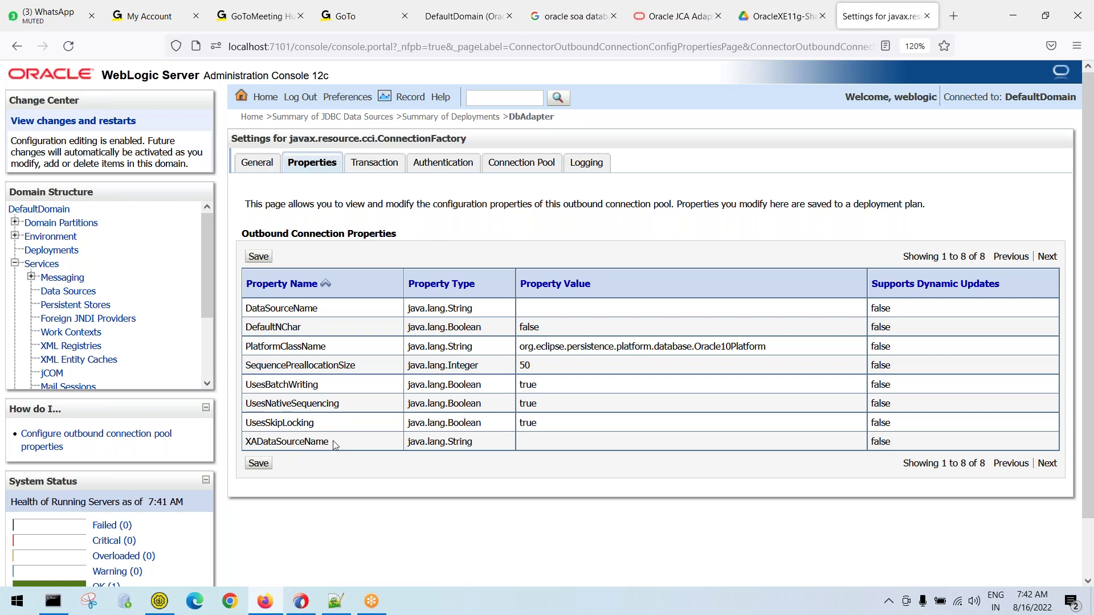
pyautogui.moveTo(296, 439); pyautogui.dragTo(240, 445)
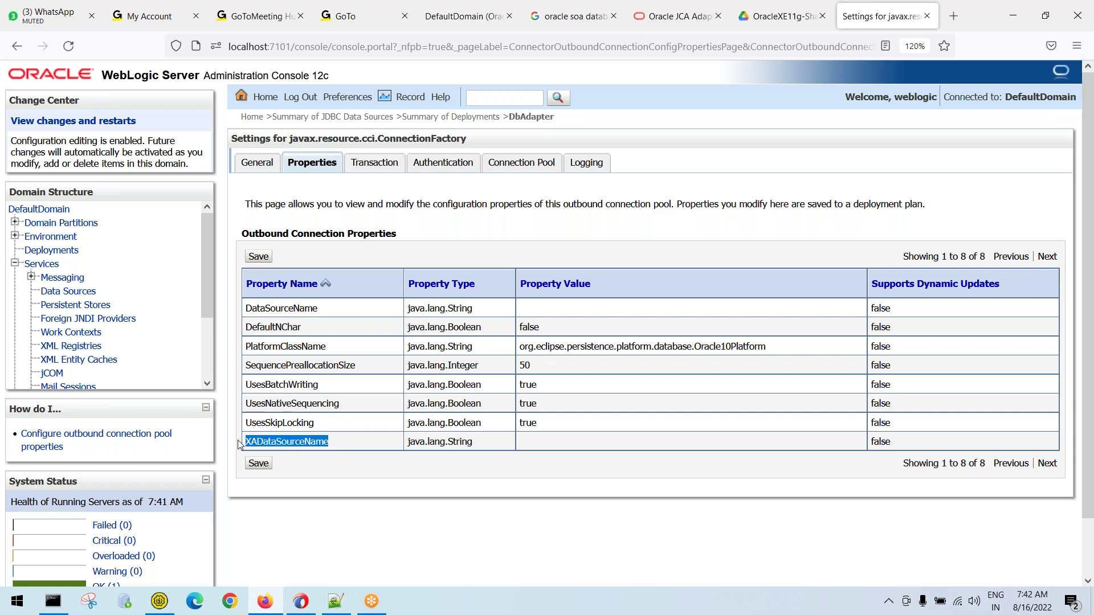
pyautogui.moveTo(323, 313); pyautogui.dragTo(240, 315)
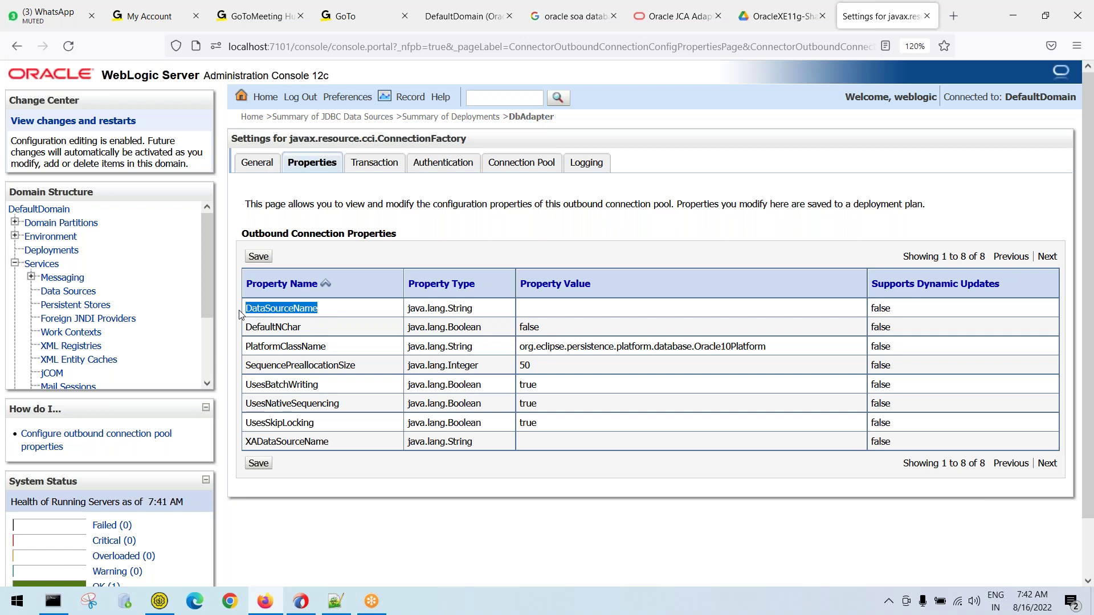
pyautogui.click(340, 441)
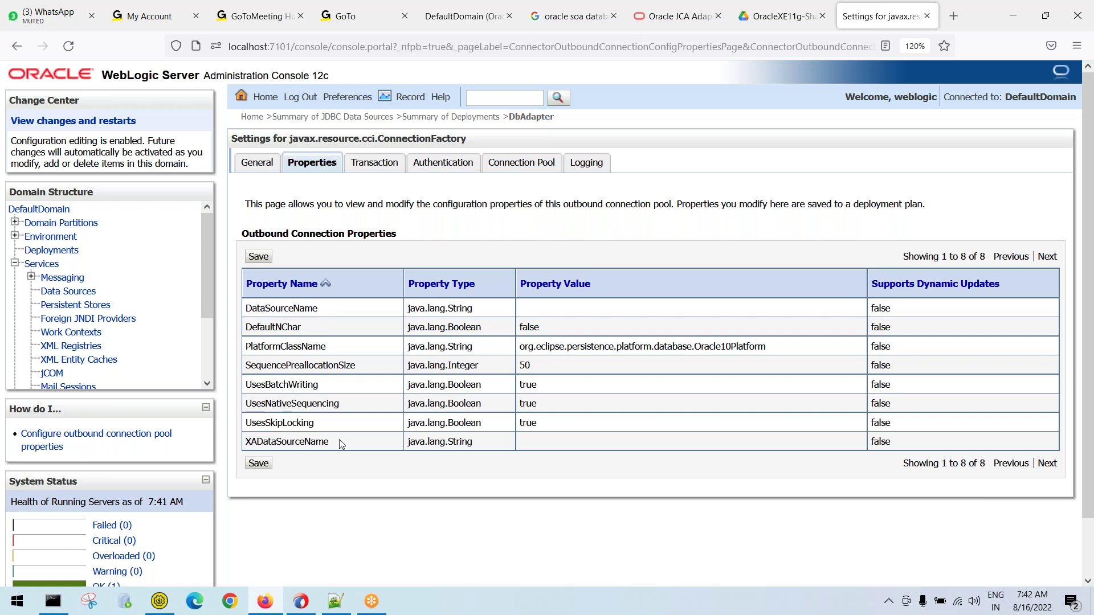
pyautogui.moveTo(331, 439); pyautogui.dragTo(234, 452)
pyautogui.moveTo(330, 441); pyautogui.dragTo(248, 443)
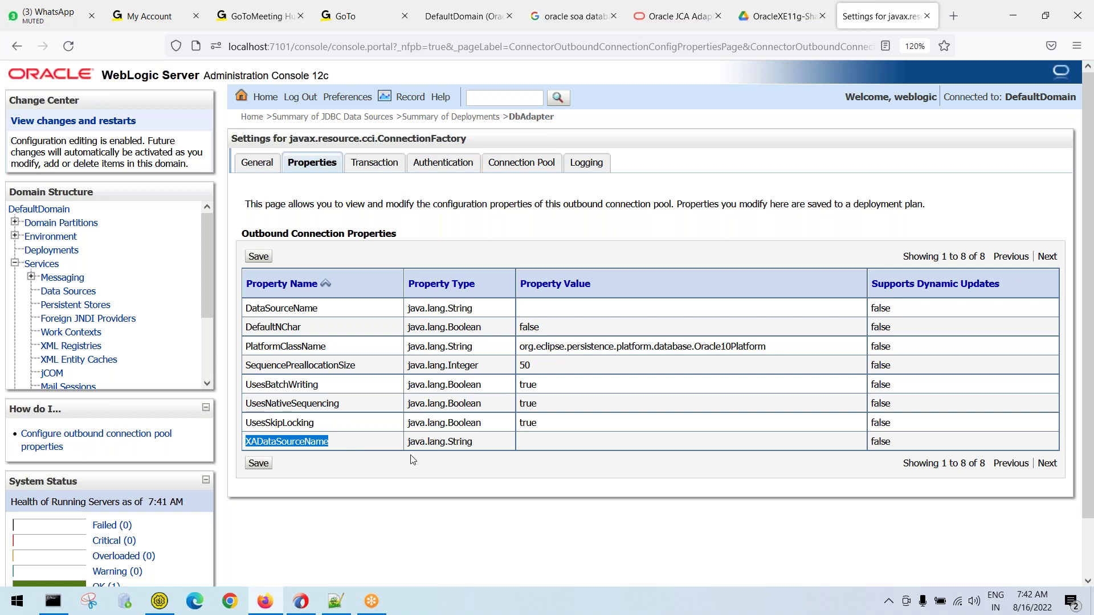
pyautogui.click(533, 445)
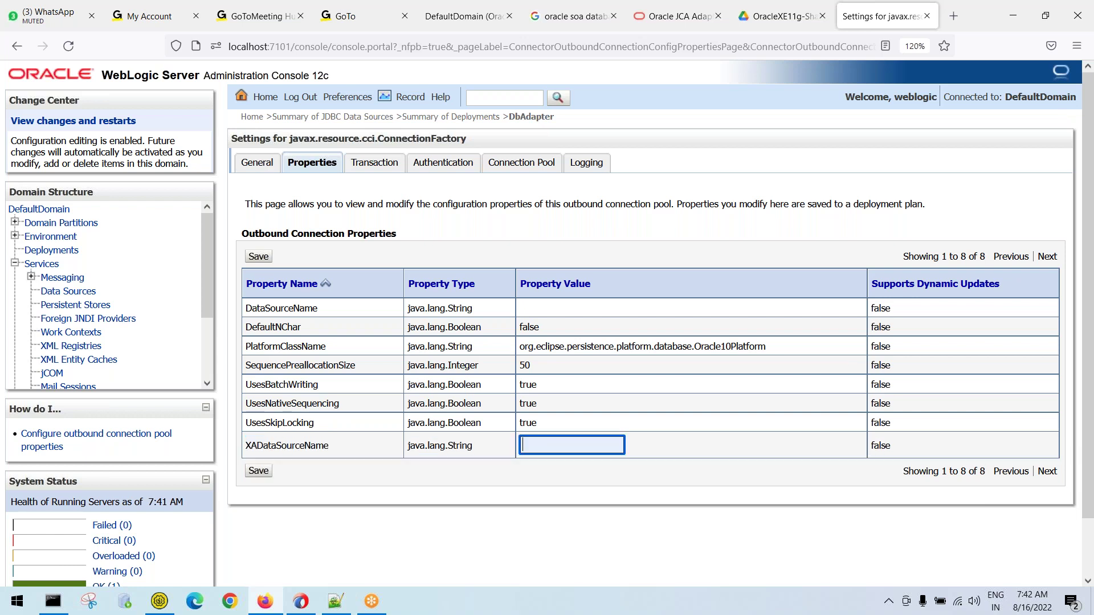
pyautogui.press('Return')
pyautogui.click(535, 446)
# Copy jdbc/oraclexe from the notes into XADataSourceName and save the property change
pyautogui.hotkey('alt', 'Tab')
pyautogui.moveTo(234, 145); pyautogui.dragTo(338, 146)
pyautogui.hotkey('ctrl', 'c')
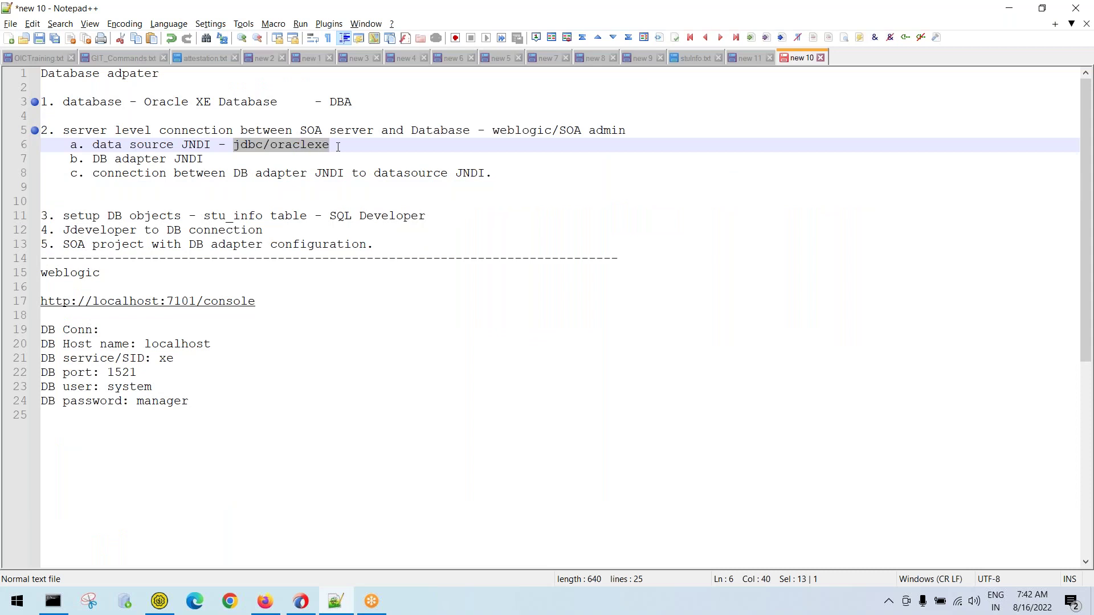
pyautogui.hotkey('alt', 'Tab')
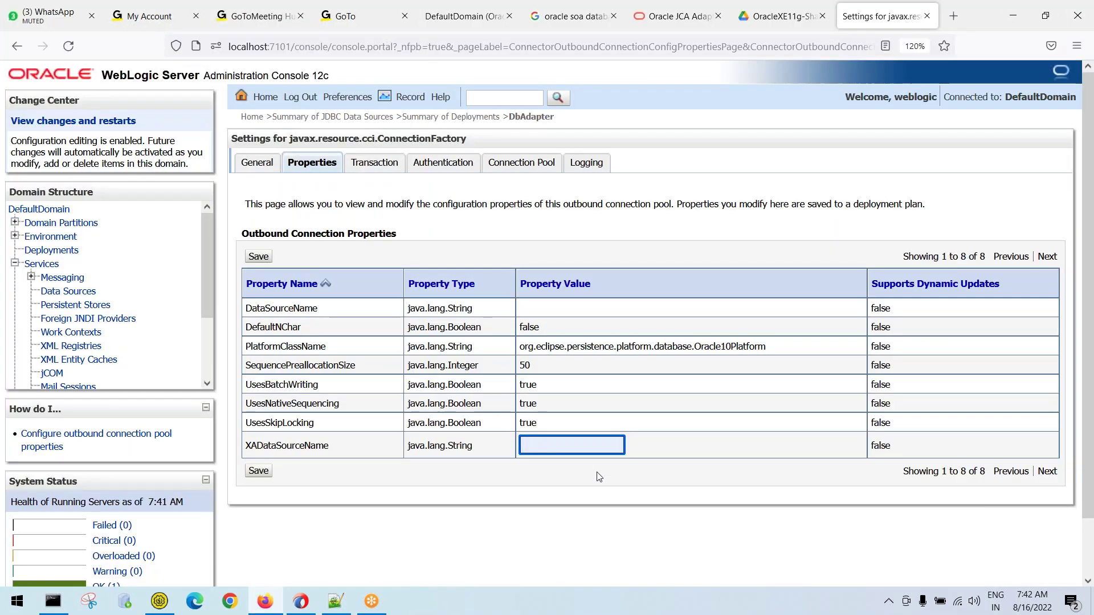
pyautogui.press('Return')
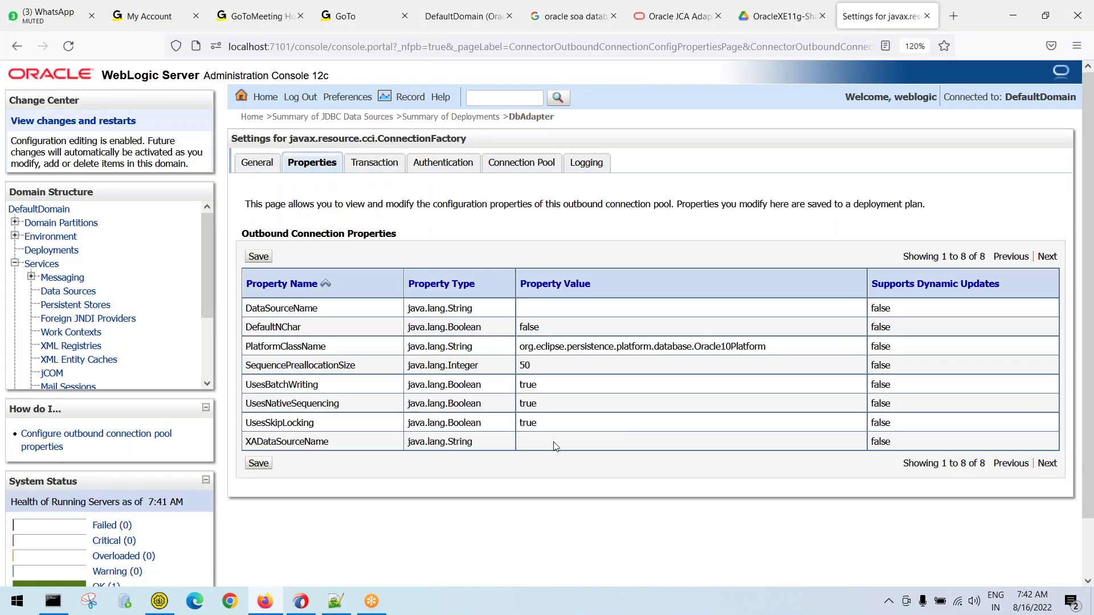
pyautogui.click(557, 447)
pyautogui.hotkey('ctrl', 'v')
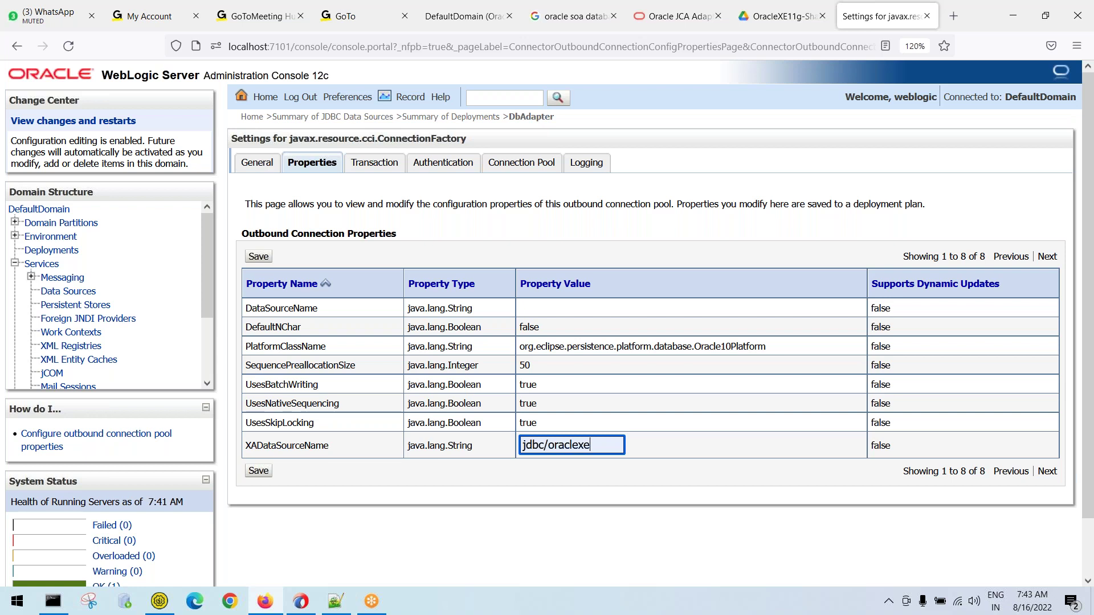
pyautogui.press('Return')
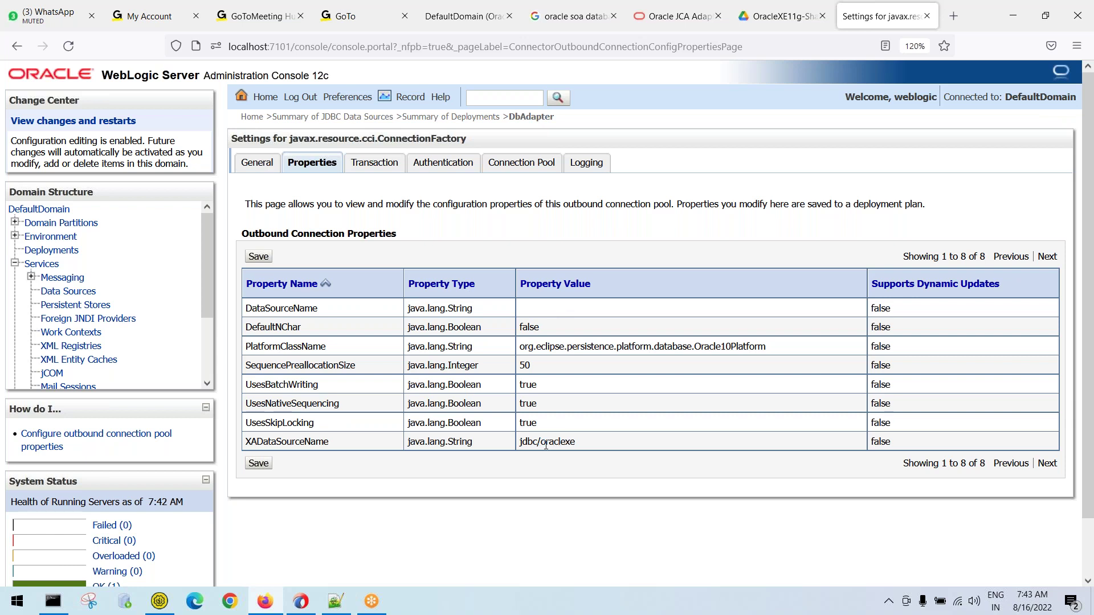
pyautogui.click(259, 469)
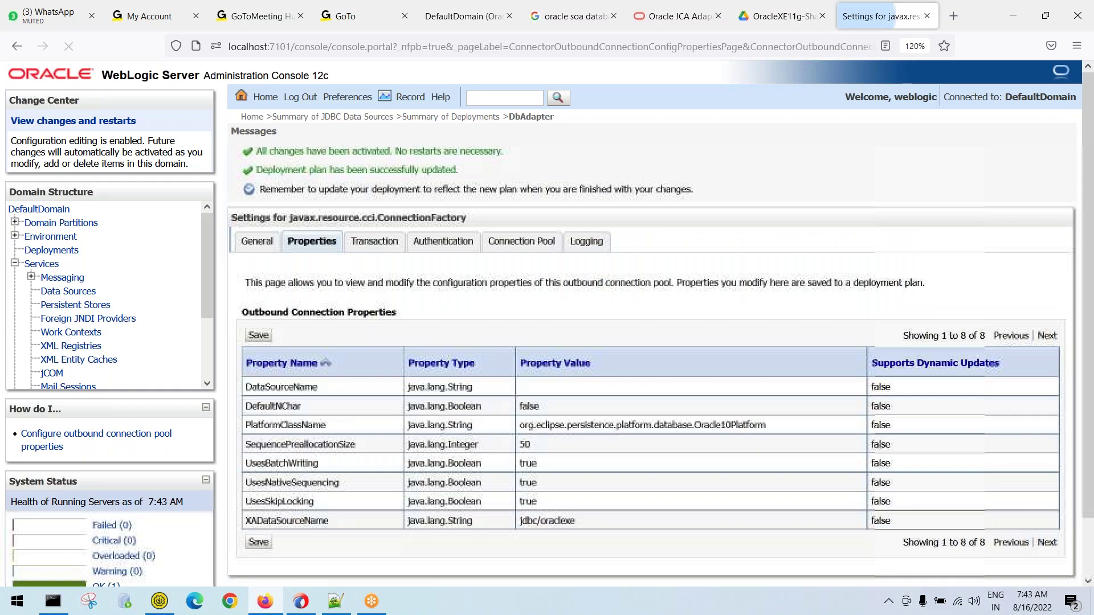
pyautogui.scroll(-2, 365, 421)
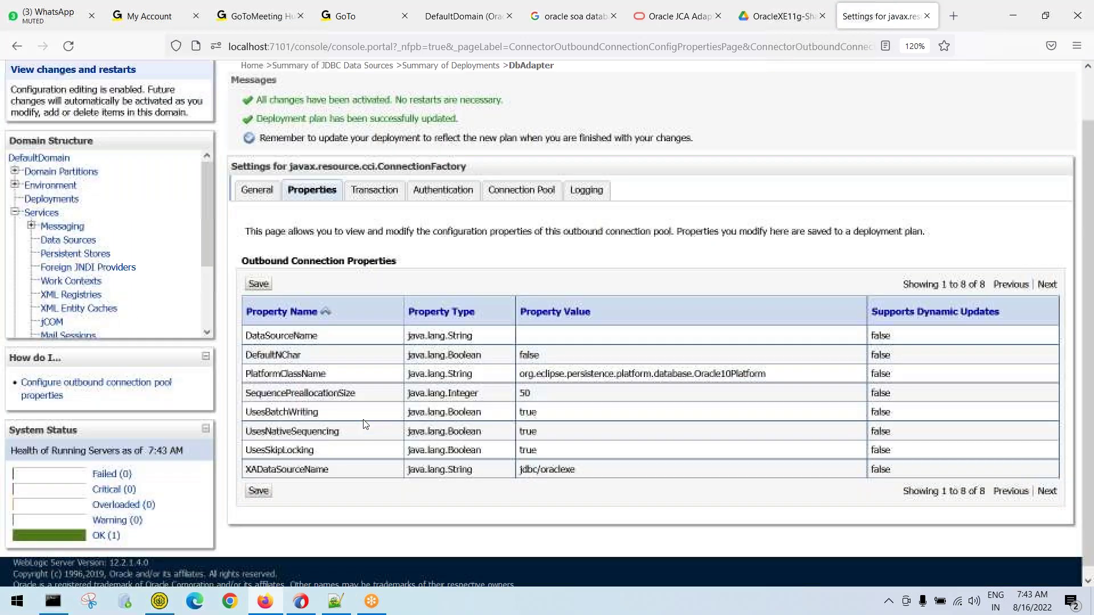
pyautogui.scroll(2, 384, 374)
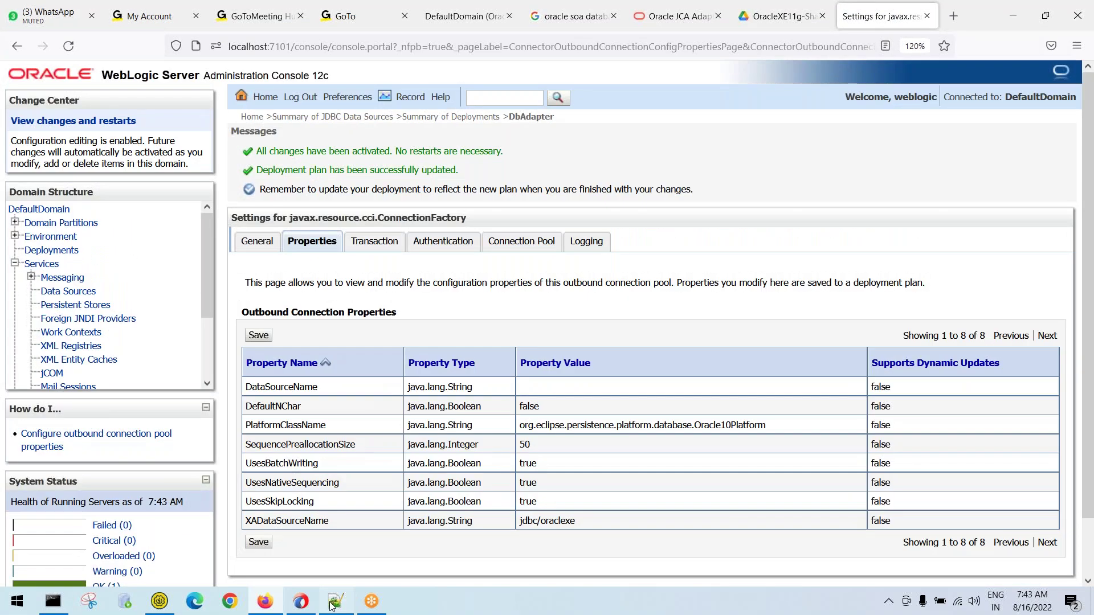
# Append '- eis/DB/oraclexe' to the DB adapter JNDI line in the notes
pyautogui.click(333, 604)
pyautogui.moveTo(235, 173); pyautogui.dragTo(487, 175)
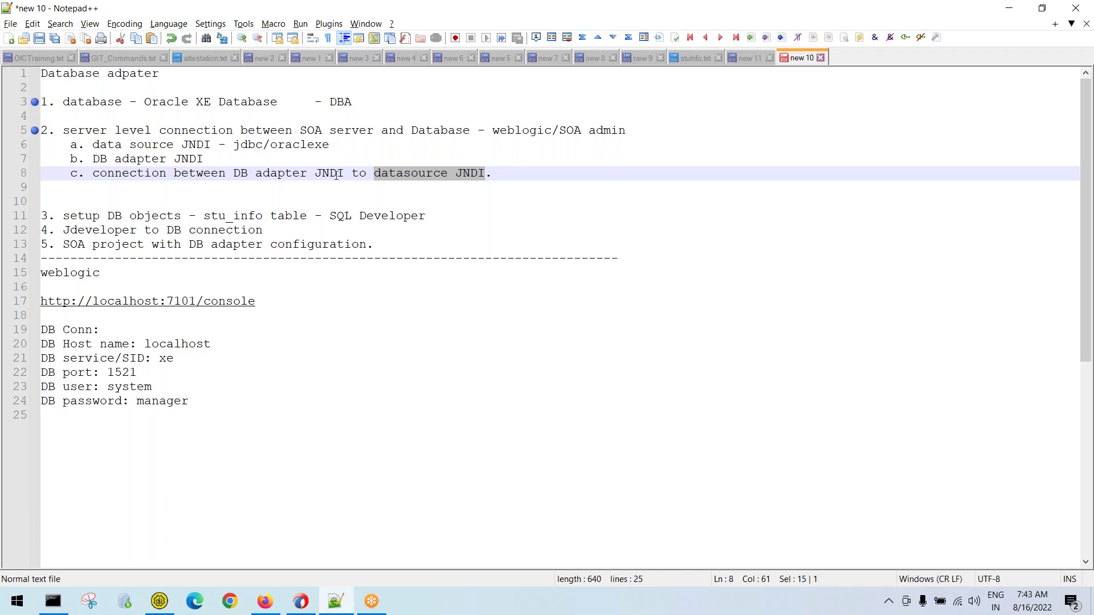
pyautogui.moveTo(345, 173); pyautogui.dragTo(233, 174)
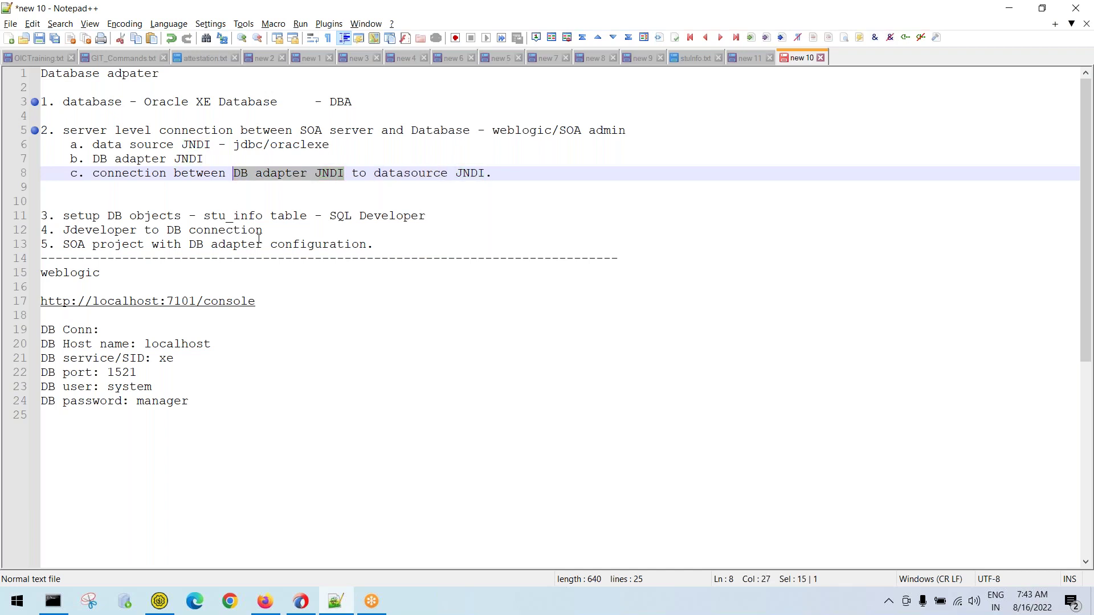
pyautogui.moveTo(375, 173); pyautogui.dragTo(485, 174)
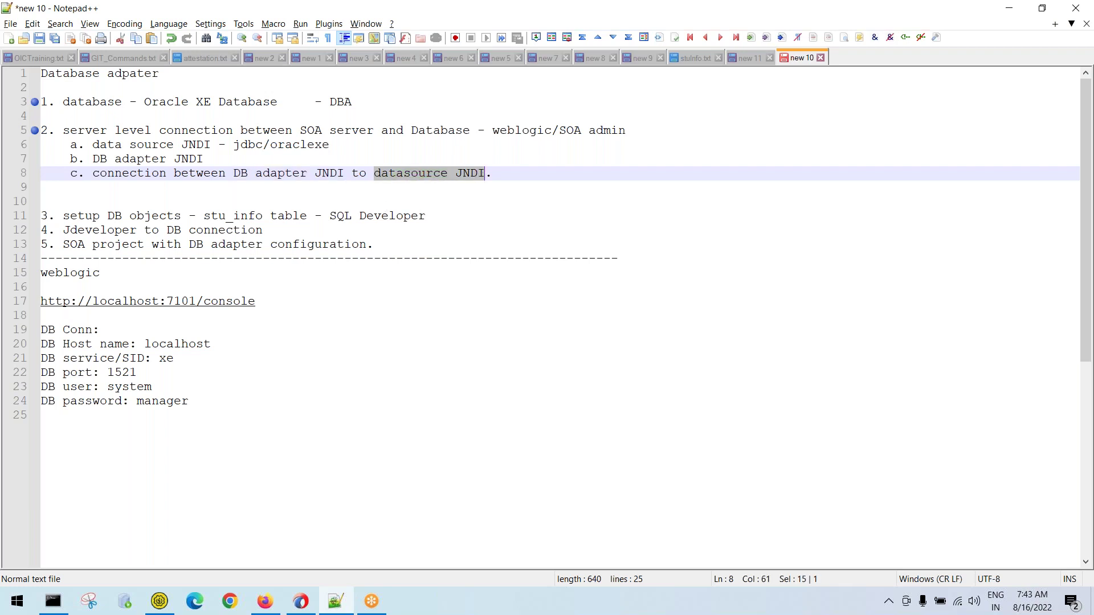
pyautogui.click(269, 163)
pyautogui.write('-')
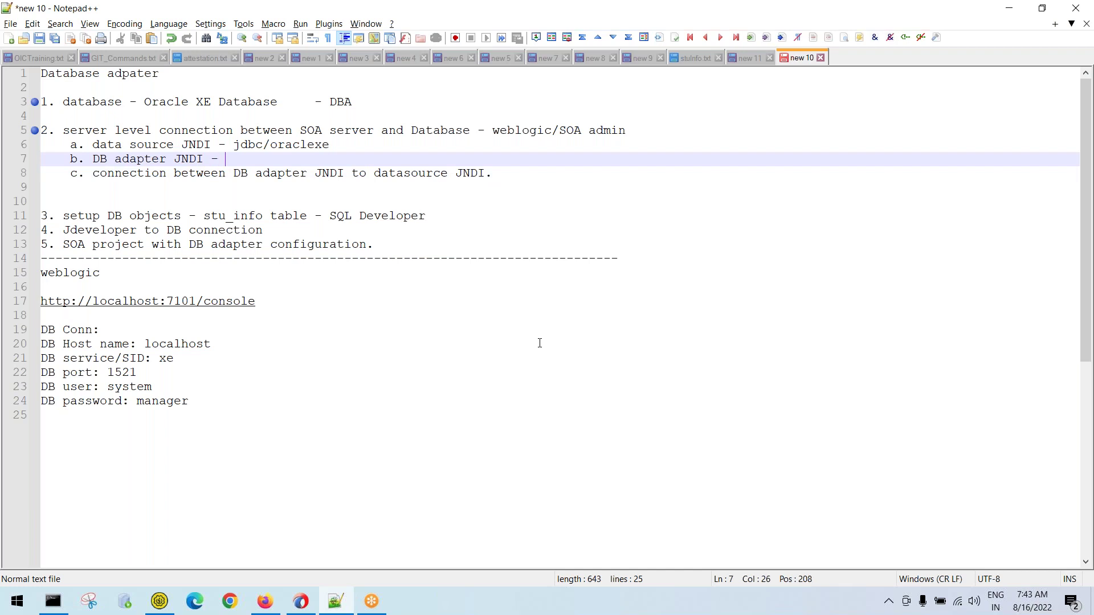
pyautogui.write(' eis/')
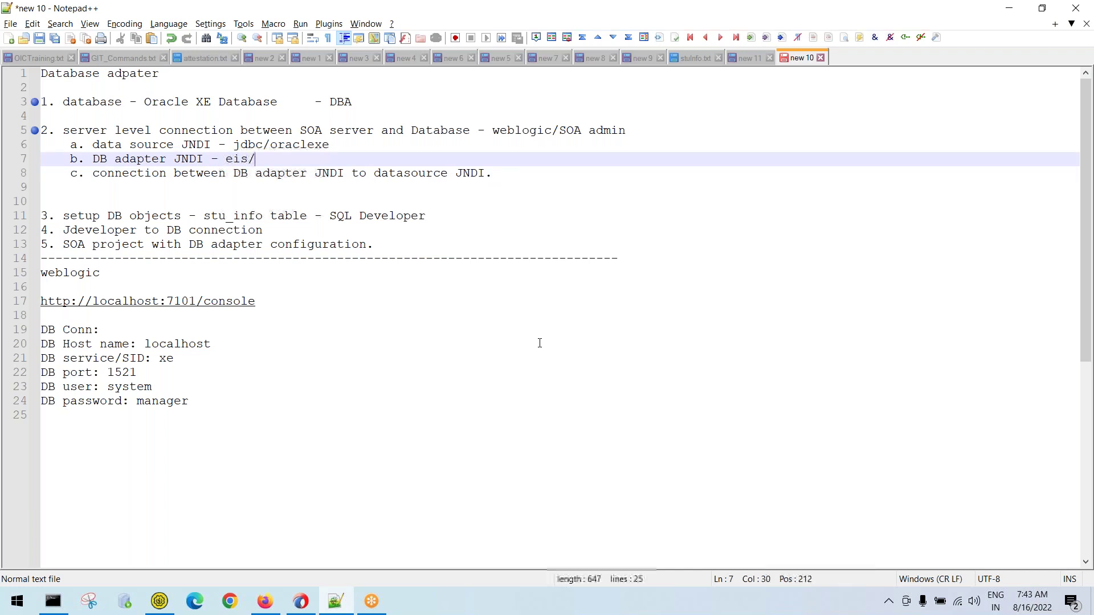
pyautogui.write('DB/orac')
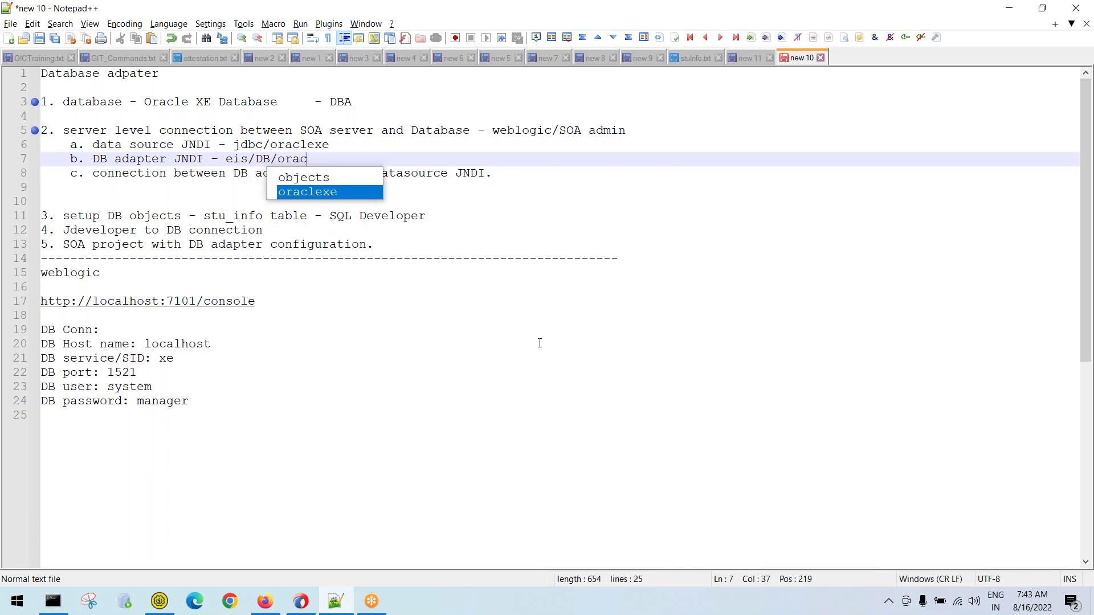
pyautogui.write('lexe')
pyautogui.press('Escape')
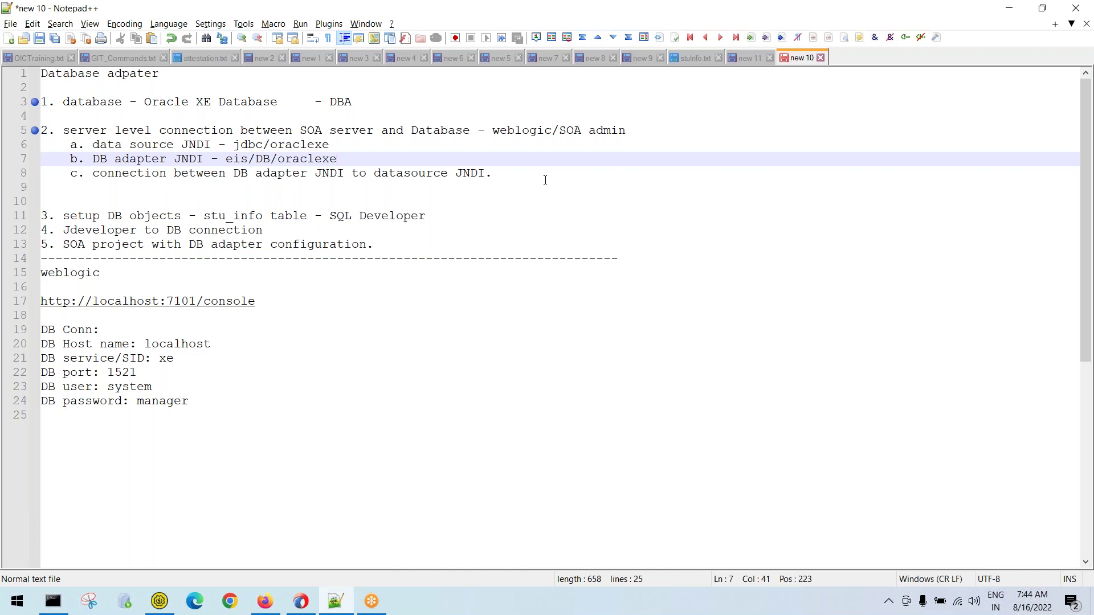
# Add the note 'd. bounce/update DB adapter in weblogic console' below line 8
pyautogui.click(518, 180)
pyautogui.press('Return')
pyautogui.write('d. bounce/update DB ')
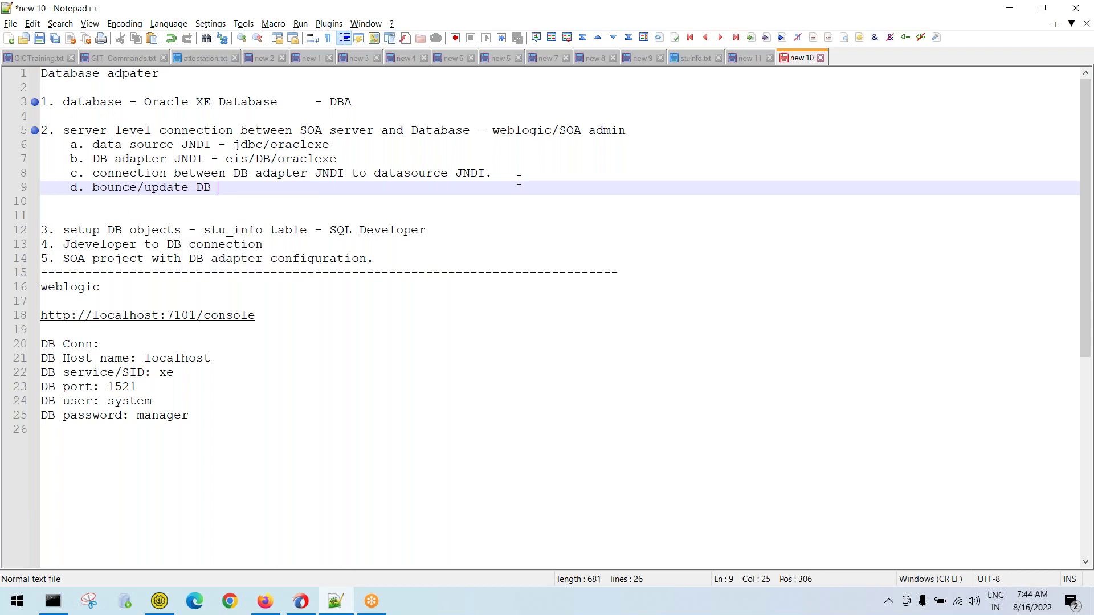
pyautogui.write('adapter in weblogic ')
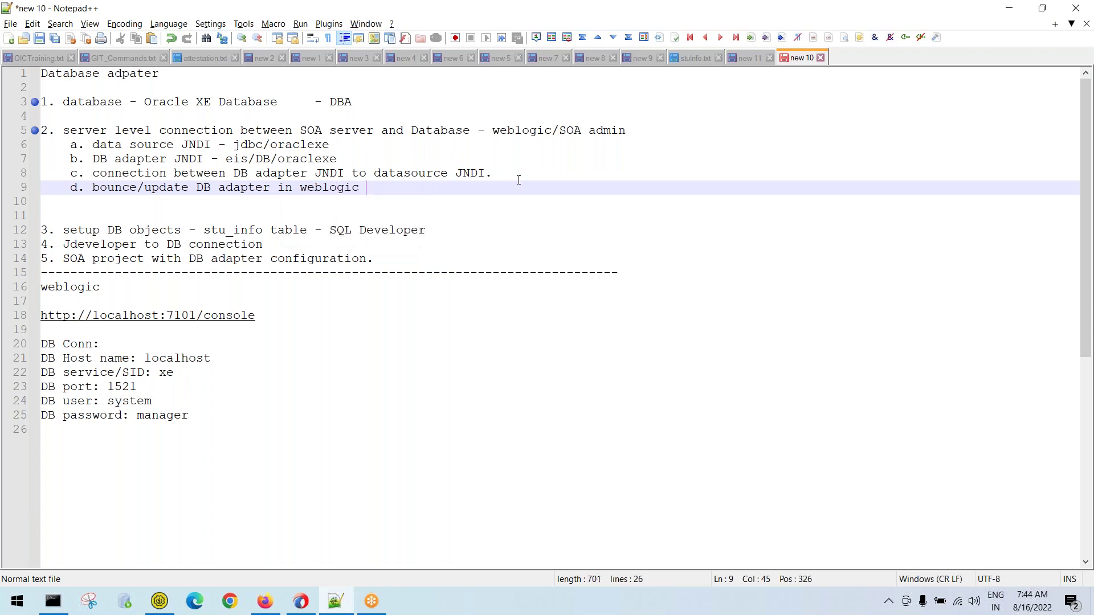
pyautogui.write('console')
pyautogui.press('Escape')
pyautogui.hotkey('alt', 'Tab')
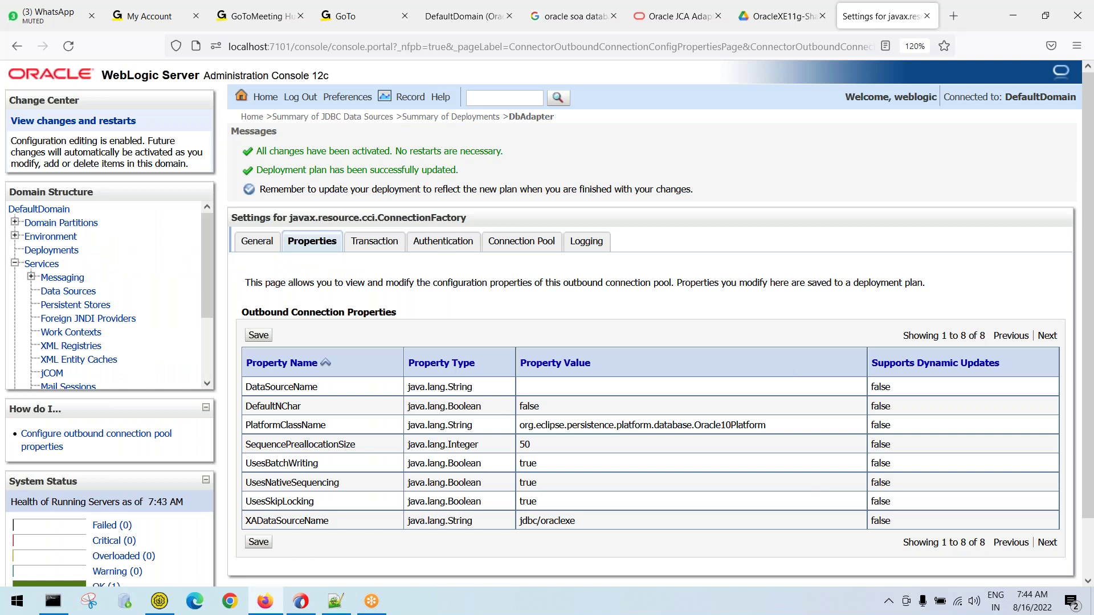
# In the Deployments summary, tick the DbAdapter checkbox and start its Update
pyautogui.click(62, 251)
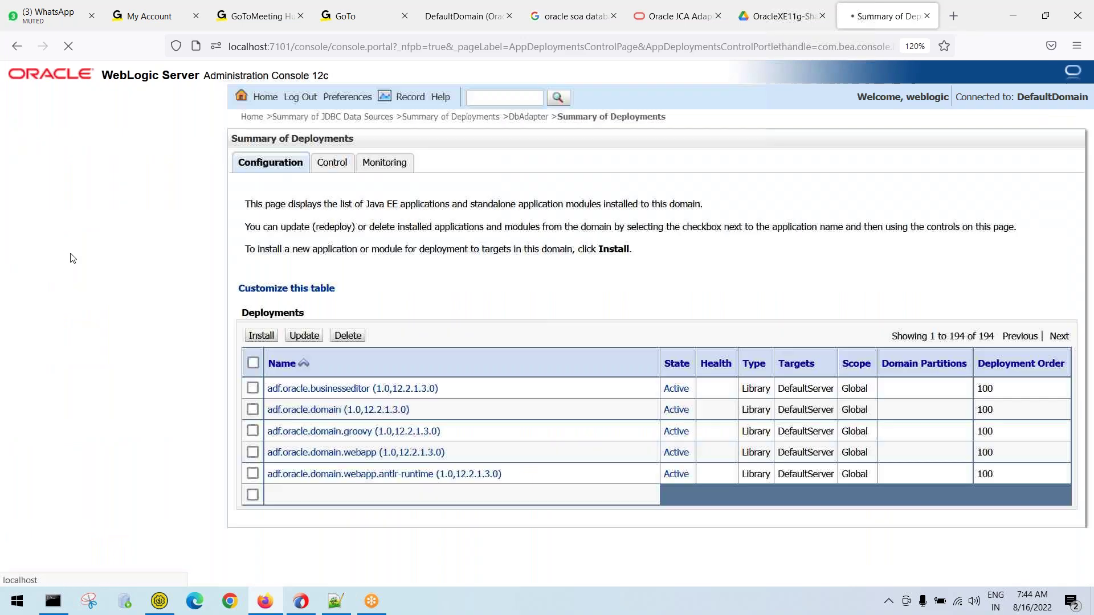
pyautogui.scroll(-5, 511, 331)
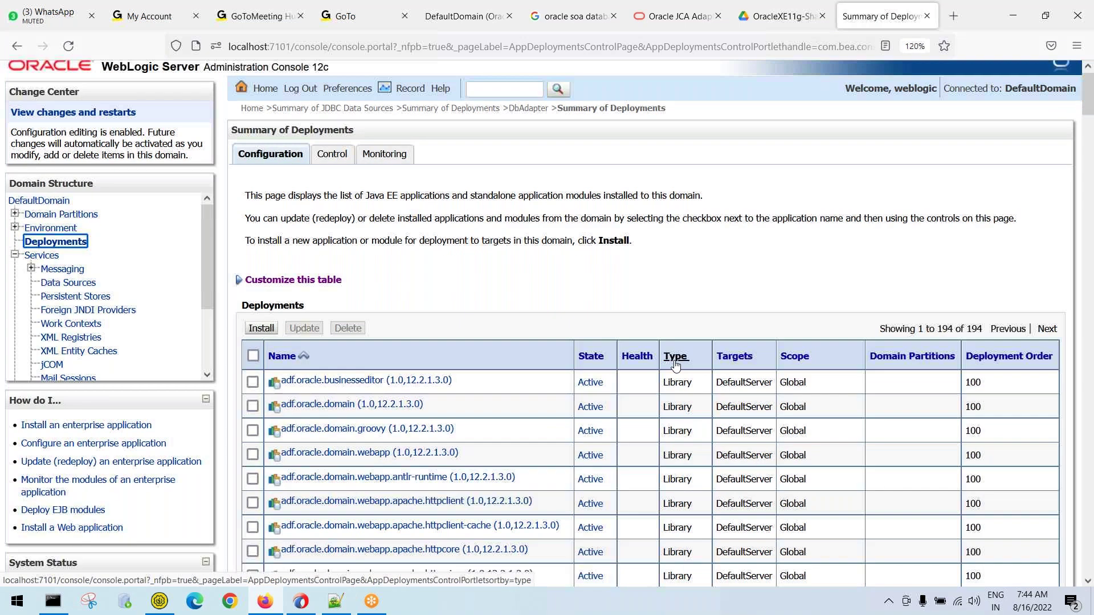
pyautogui.scroll(-8, 319, 316)
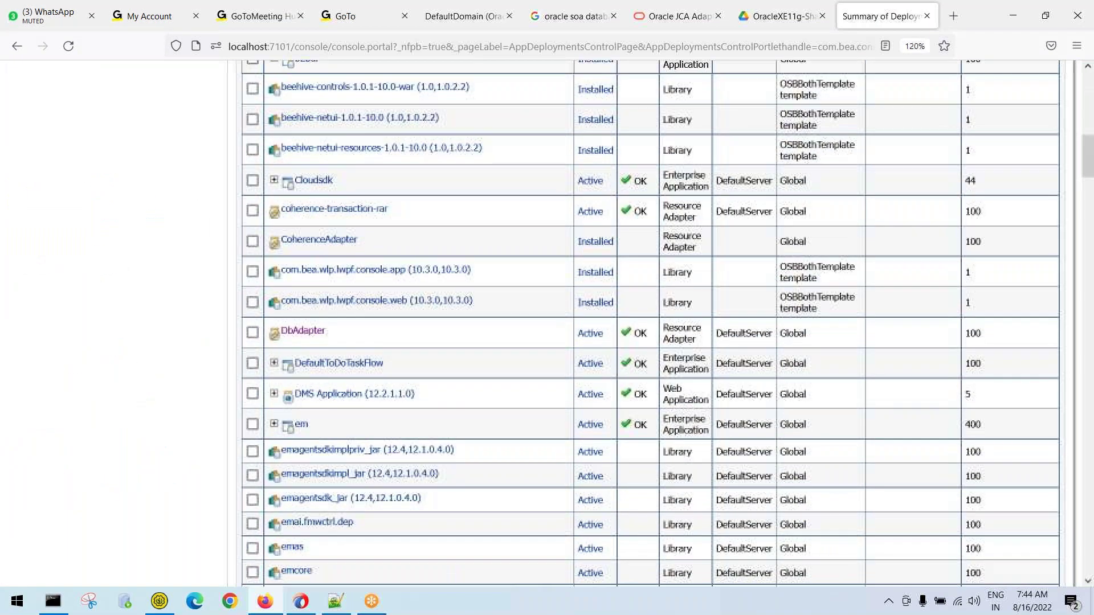
pyautogui.click(253, 333)
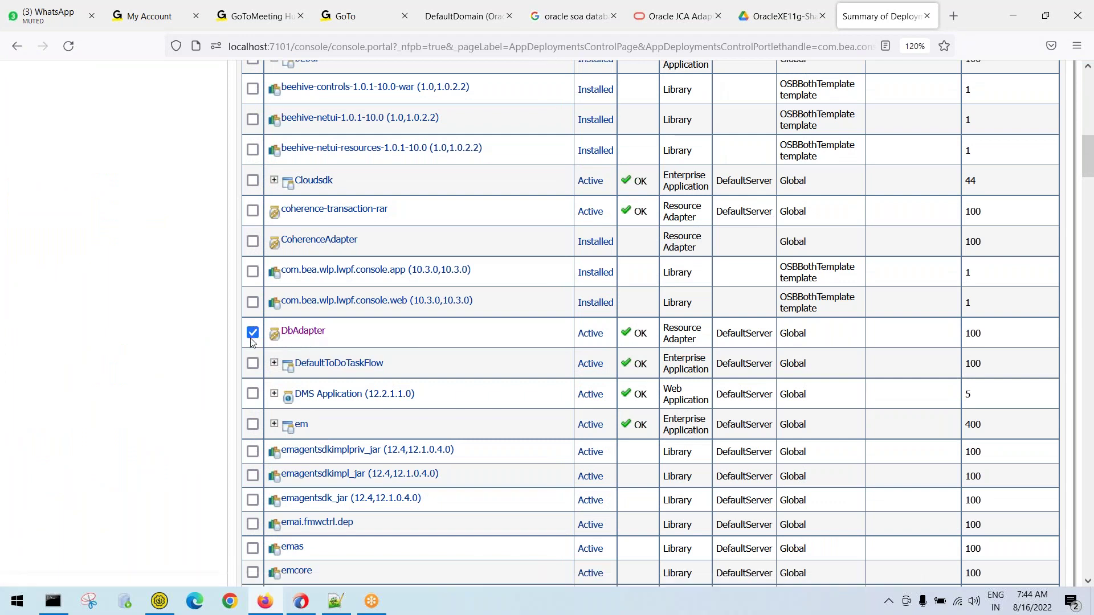
pyautogui.scroll(7, 362, 329)
pyautogui.scroll(4, 362, 329)
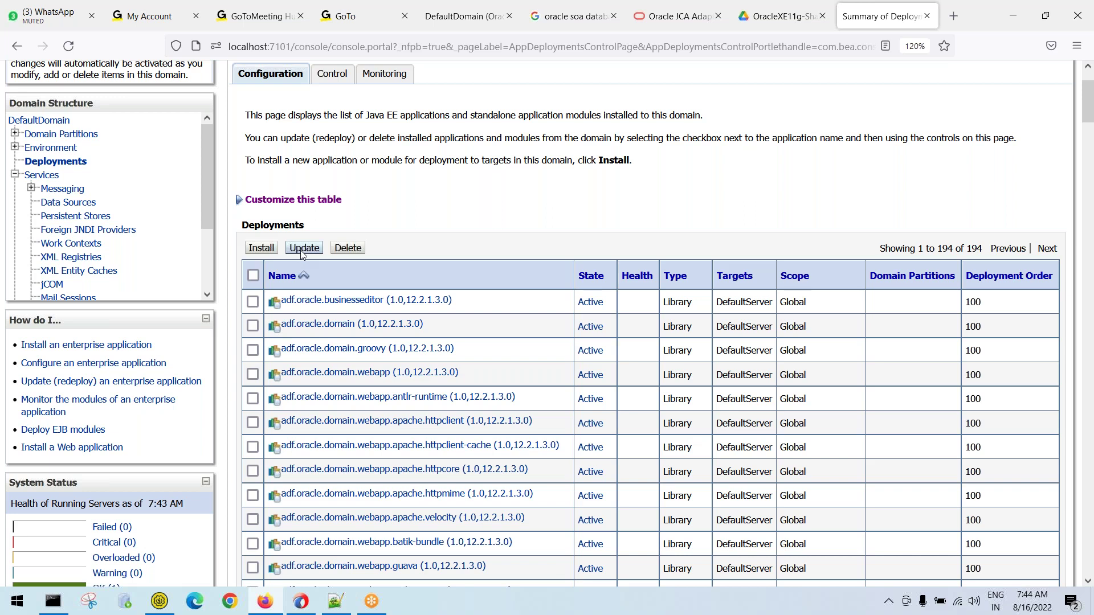
pyautogui.click(303, 248)
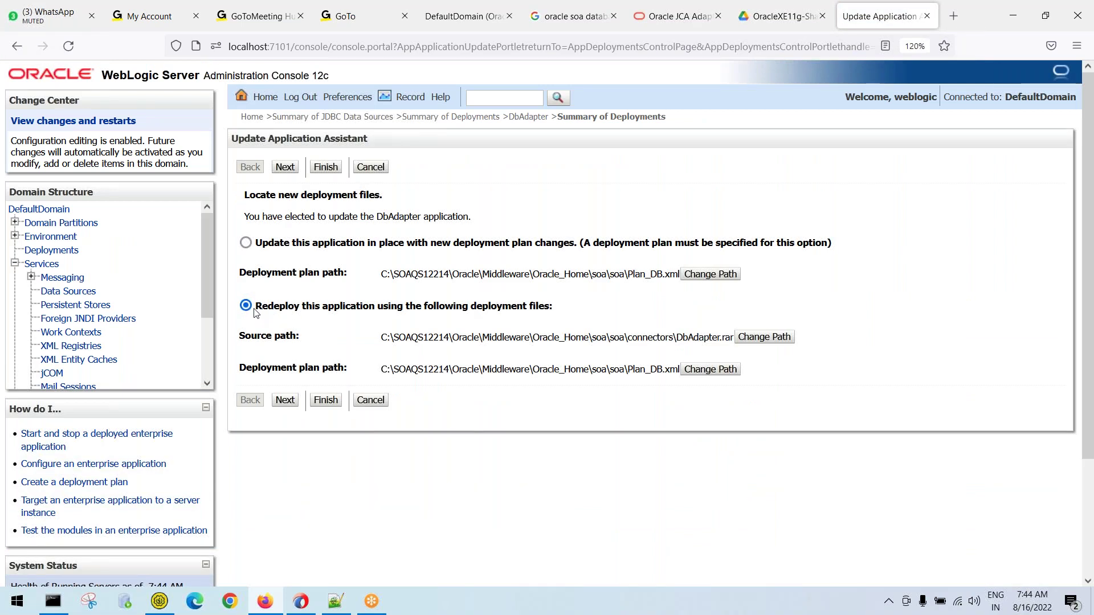
# Keep the redeploy option with the Plan_DB.xml deployment plan and continue to the review step
pyautogui.moveTo(256, 308)
pyautogui.mouseDown()
pyautogui.moveTo(559, 312)
pyautogui.moveTo(270, 317)
pyautogui.mouseUp()
pyautogui.click(564, 314)
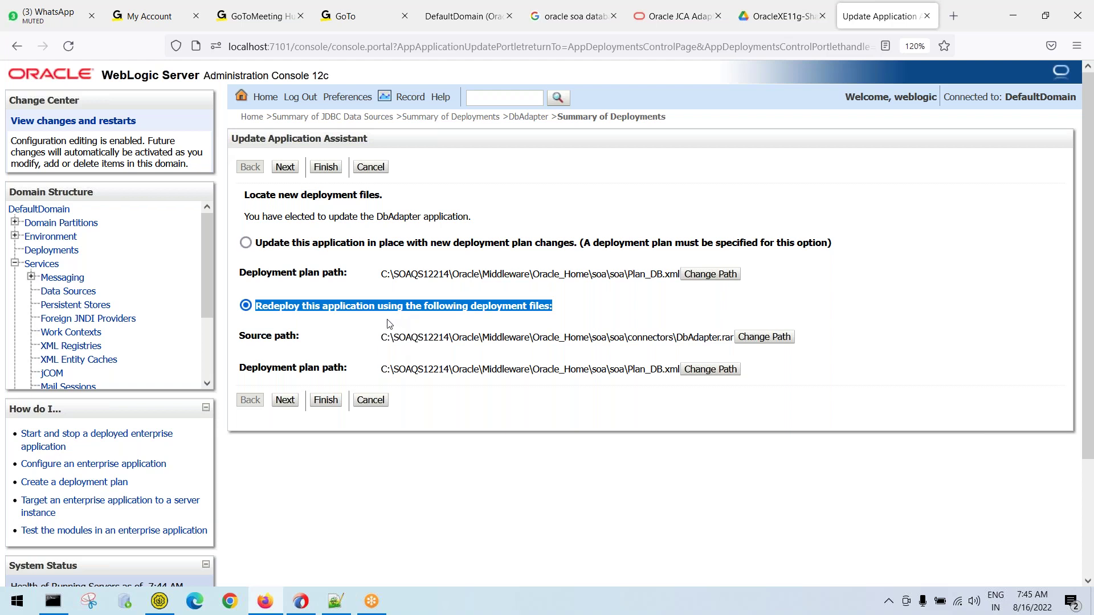
pyautogui.click(566, 312)
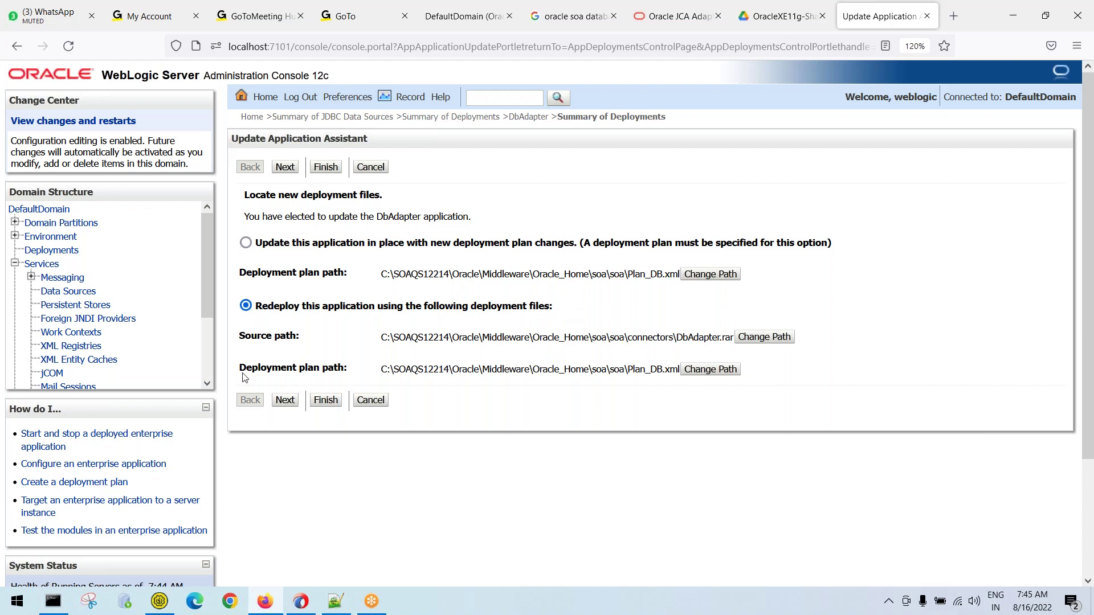
pyautogui.moveTo(240, 369); pyautogui.dragTo(347, 371)
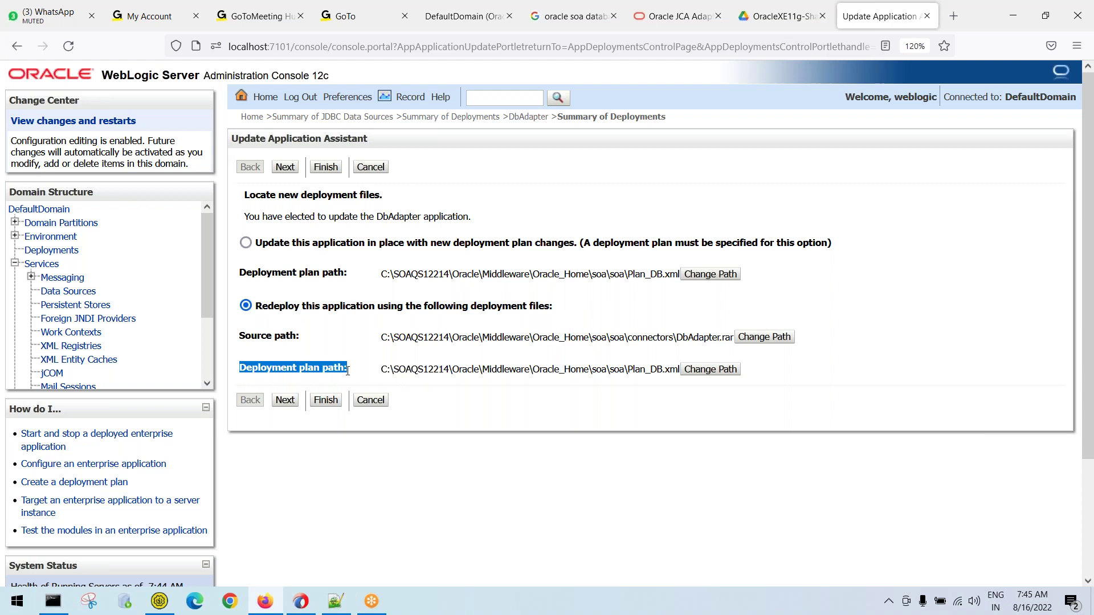
pyautogui.click(629, 368)
pyautogui.moveTo(629, 368); pyautogui.dragTo(681, 369)
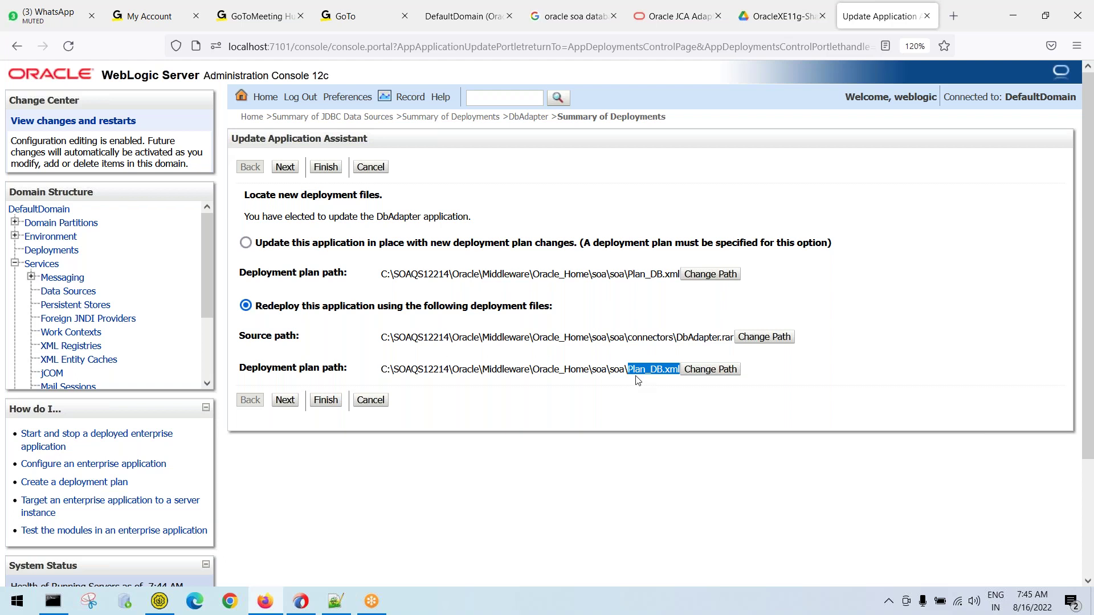
pyautogui.click(637, 380)
pyautogui.moveTo(627, 371); pyautogui.dragTo(682, 374)
pyautogui.click(640, 374)
pyautogui.moveTo(627, 374); pyautogui.dragTo(683, 371)
pyautogui.click(285, 400)
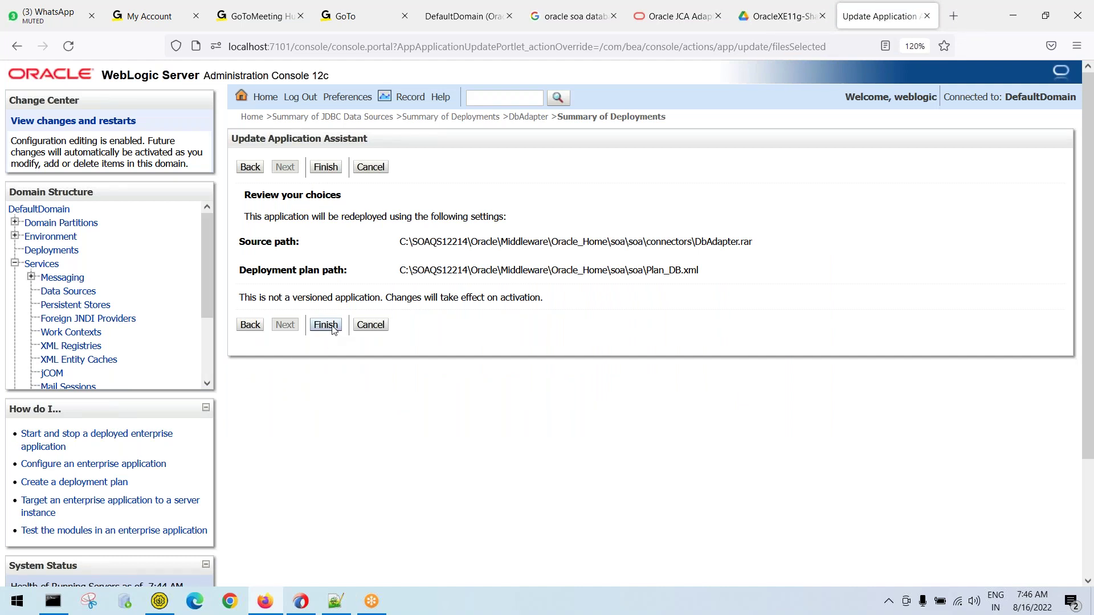
# Review the DbAdapter.rar source and Plan_DB.xml plan paths, then finish the redeployment
pyautogui.moveTo(754, 242); pyautogui.dragTo(644, 271)
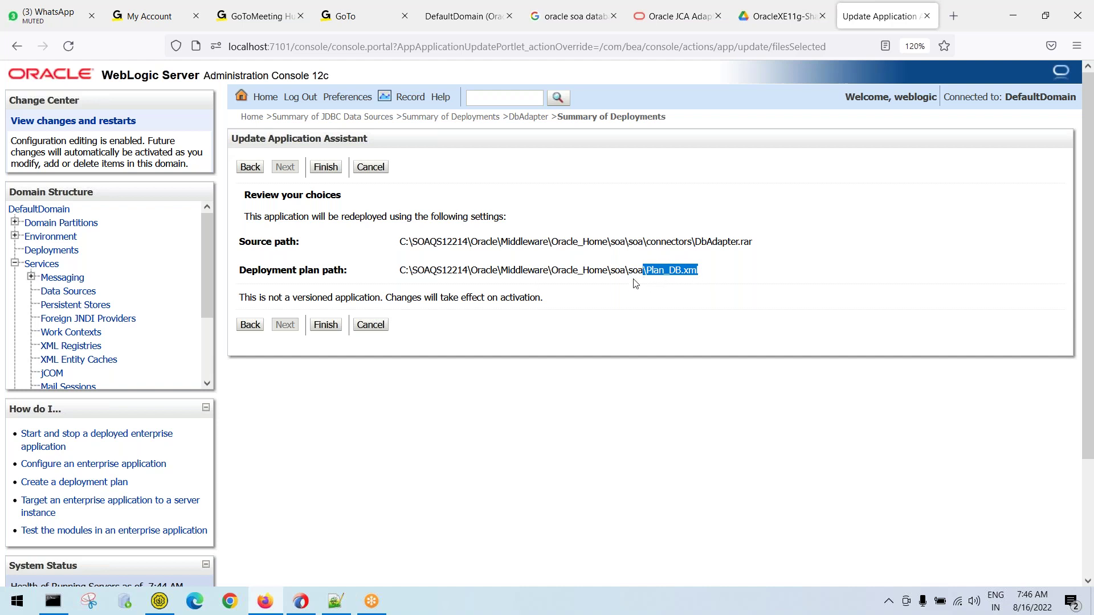
pyautogui.moveTo(392, 278); pyautogui.dragTo(714, 278)
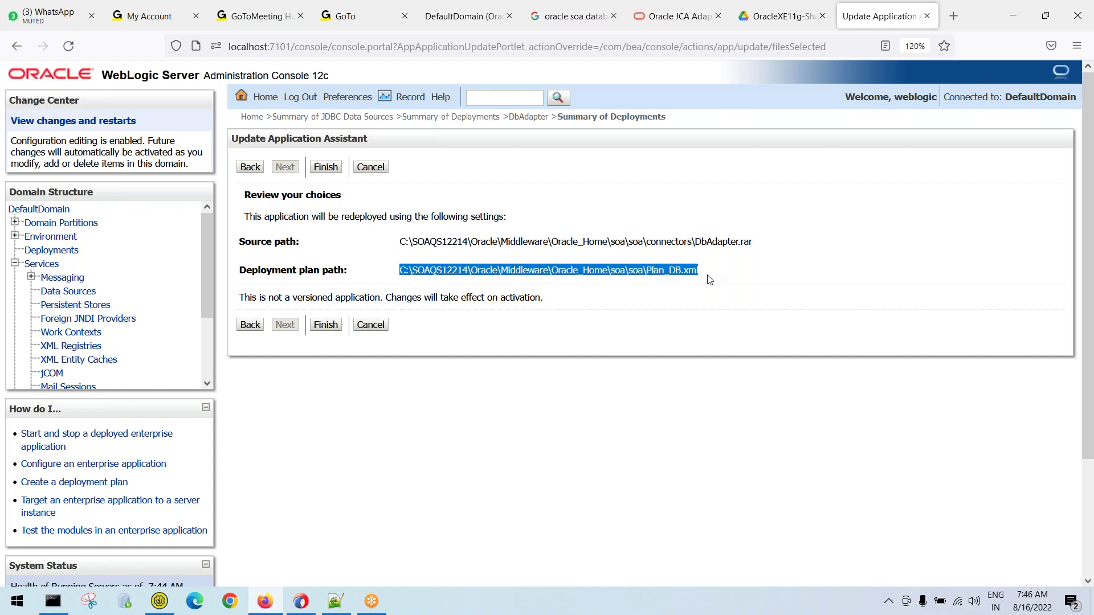
pyautogui.click(327, 325)
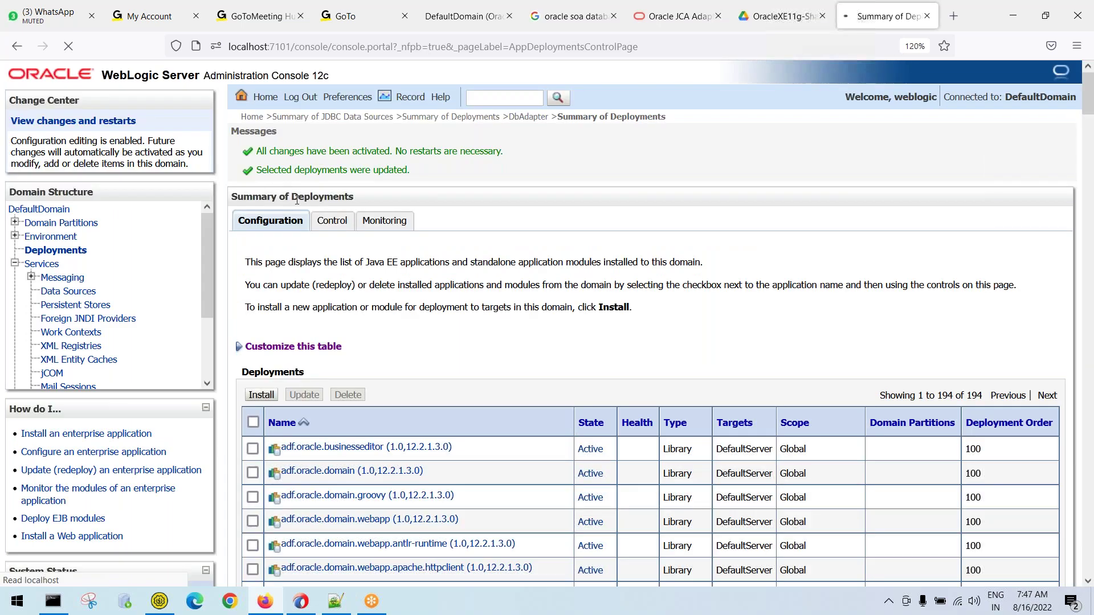
# Check the changes-activated and deployments-updated messages, then return to the console home page
pyautogui.moveTo(252, 151); pyautogui.dragTo(511, 163)
pyautogui.moveTo(254, 170)
pyautogui.mouseDown()
pyautogui.moveTo(430, 174)
pyautogui.moveTo(243, 154)
pyautogui.mouseUp()
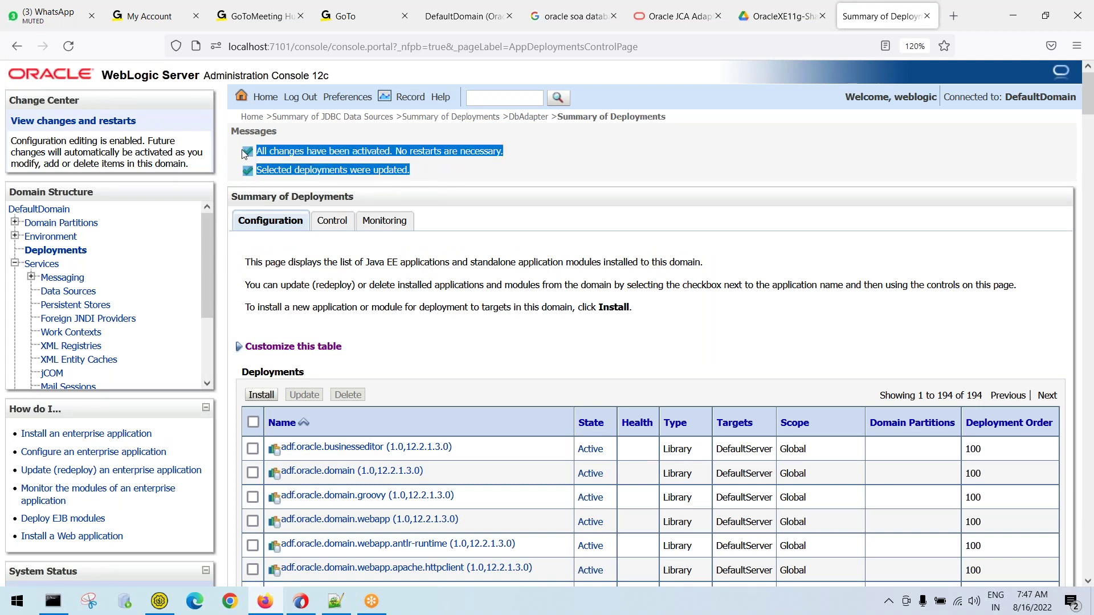
pyautogui.click(466, 175)
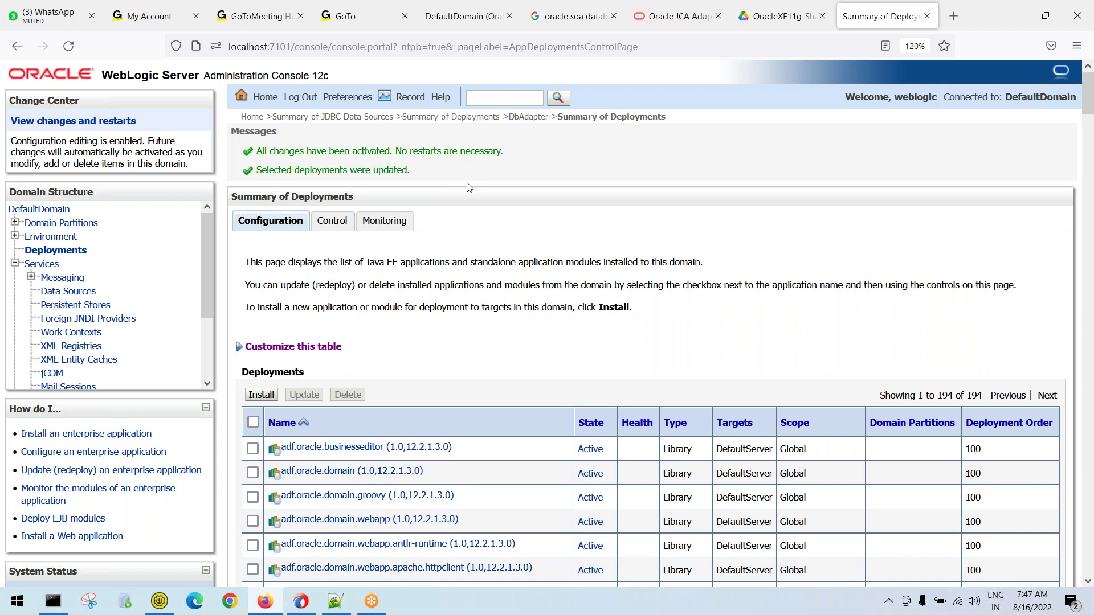
pyautogui.click(251, 117)
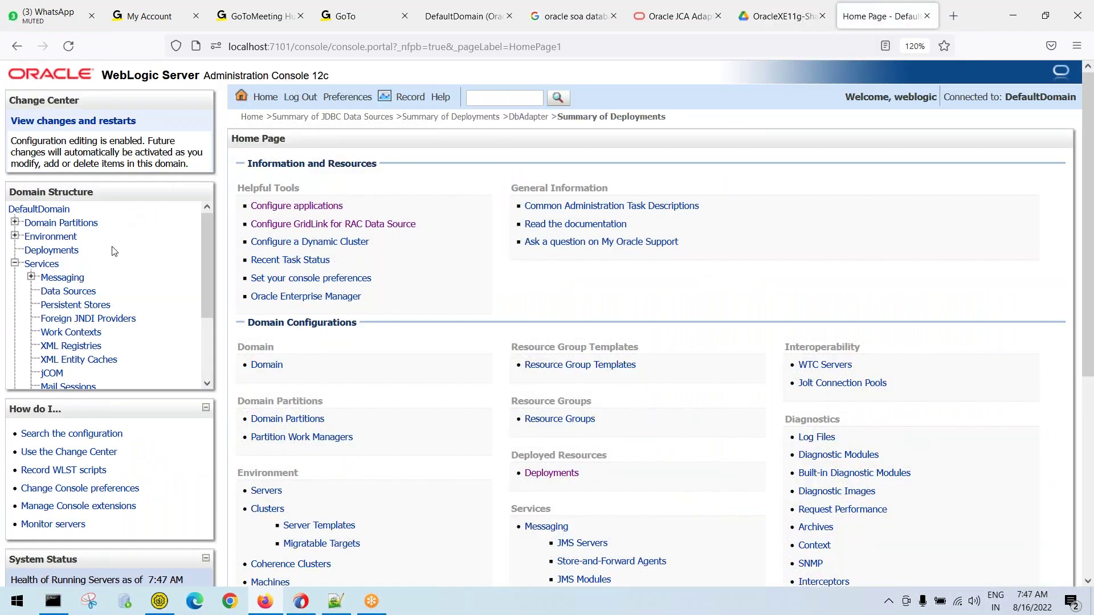
# In the Notepad++ setup notes, review the JNDI entries and the server-level connection steps
pyautogui.click(336, 601)
pyautogui.moveTo(94, 144); pyautogui.dragTo(380, 150)
pyautogui.moveTo(85, 159); pyautogui.dragTo(337, 158)
pyautogui.moveTo(90, 190); pyautogui.dragTo(561, 173)
pyautogui.moveTo(96, 189); pyautogui.dragTo(421, 189)
pyautogui.moveTo(490, 201); pyautogui.dragTo(6, 144)
pyautogui.click(566, 189)
pyautogui.moveTo(495, 131); pyautogui.dragTo(641, 134)
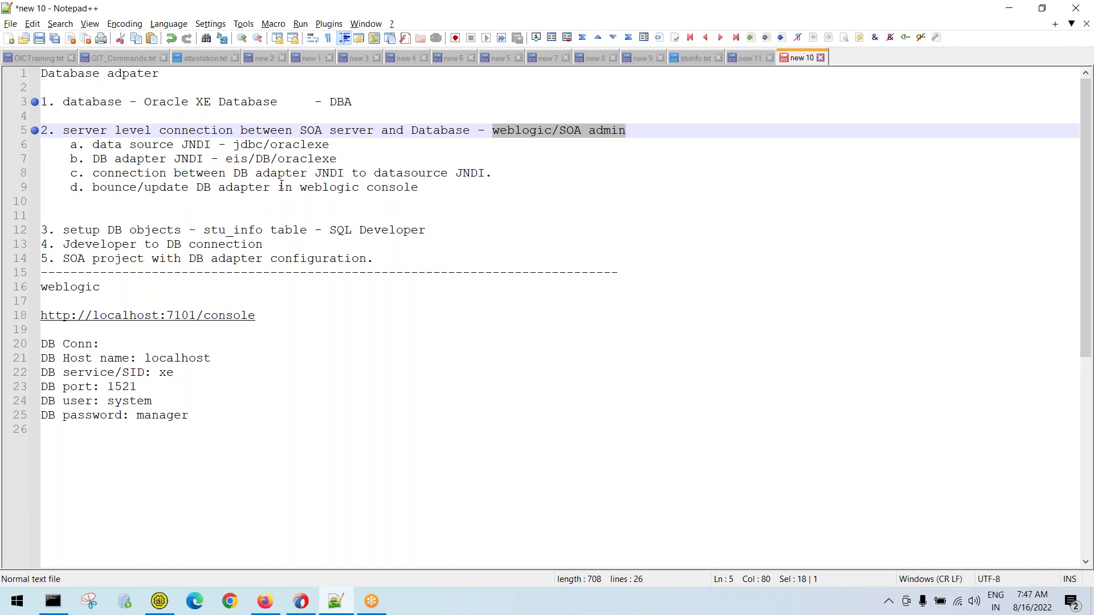
# Under item 3, add the indented sub-item 'a. tool - SQL Developer, JDeveloper'
pyautogui.moveTo(61, 231); pyautogui.dragTo(527, 230)
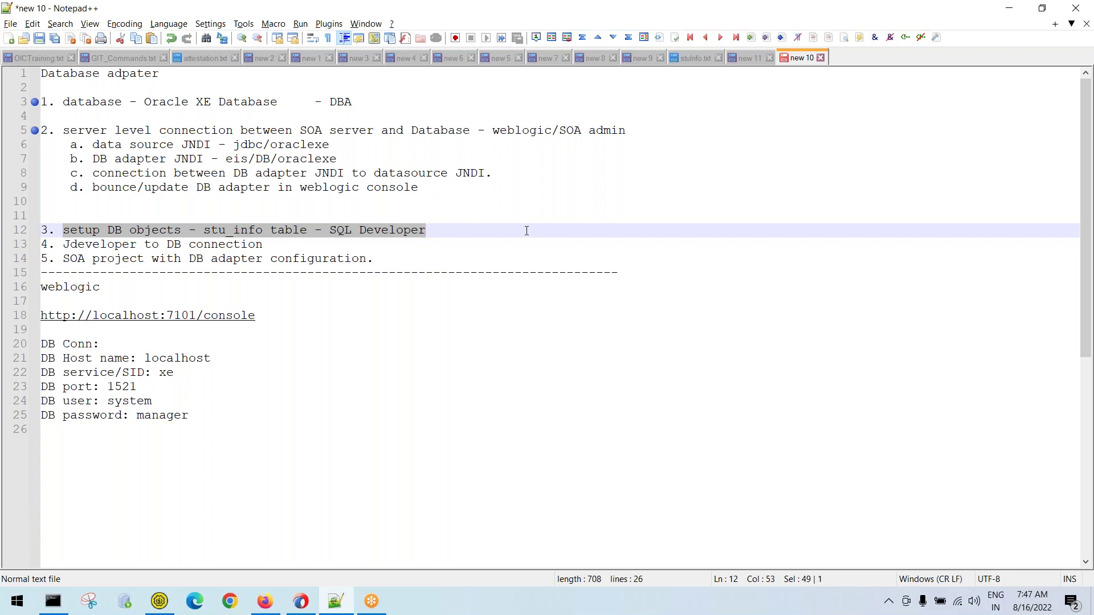
pyautogui.click(458, 239)
pyautogui.click(457, 226)
pyautogui.press('Return')
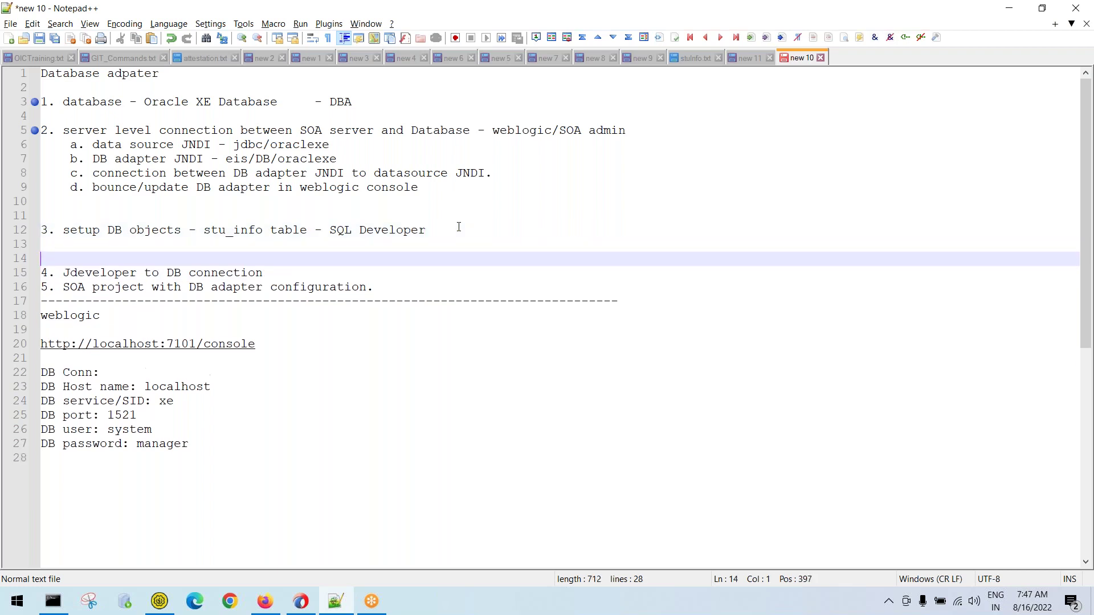
pyautogui.press('Up')
pyautogui.press('Up')
pyautogui.press('Down')
pyautogui.press('Tab')
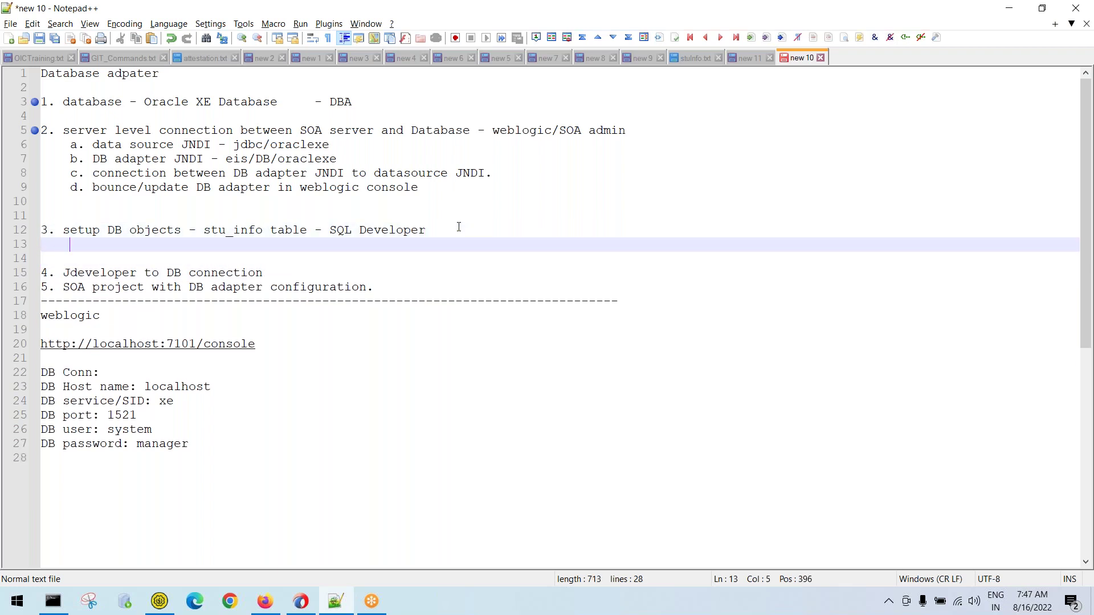
pyautogui.write('a. tool - SQL De')
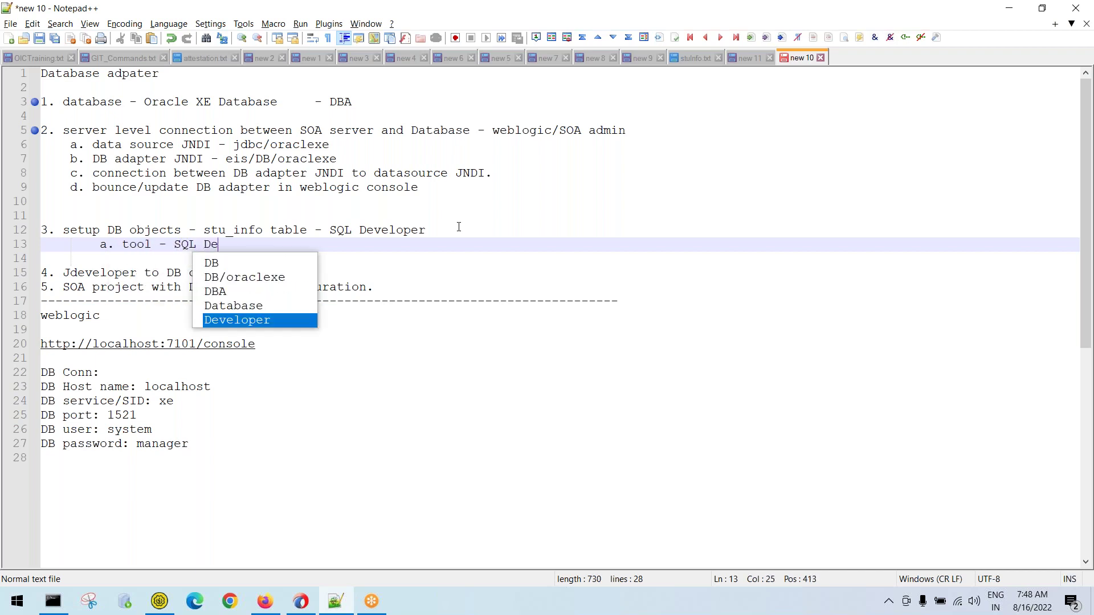
pyautogui.write('veloper')
pyautogui.press('Escape')
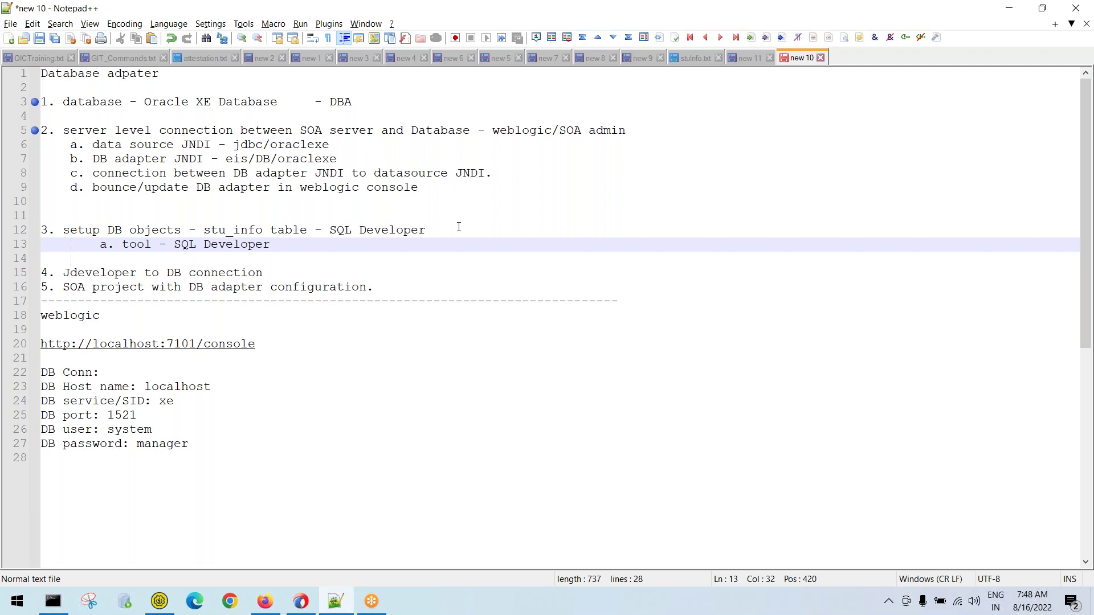
pyautogui.write('JDeveloper')
# Check the SQL Developer and JDeveloper tool names, then start a new line below them
pyautogui.click(176, 246)
pyautogui.hotkey('shift', 'Right')
pyautogui.hotkey('shift', 'Right')
pyautogui.hotkey('shift', 'Right')
pyautogui.hotkey('shift', 'Right')
pyautogui.hotkey('shift', 'Right')
pyautogui.hotkey('shift', 'Right')
pyautogui.hotkey('shift', 'Right')
pyautogui.hotkey('shift', 'Right')
pyautogui.hotkey('shift', 'Right')
pyautogui.hotkey('shift', 'Right')
pyautogui.hotkey('shift', 'Right')
pyautogui.hotkey('shift', 'Right')
pyautogui.hotkey('shift', 'Right')
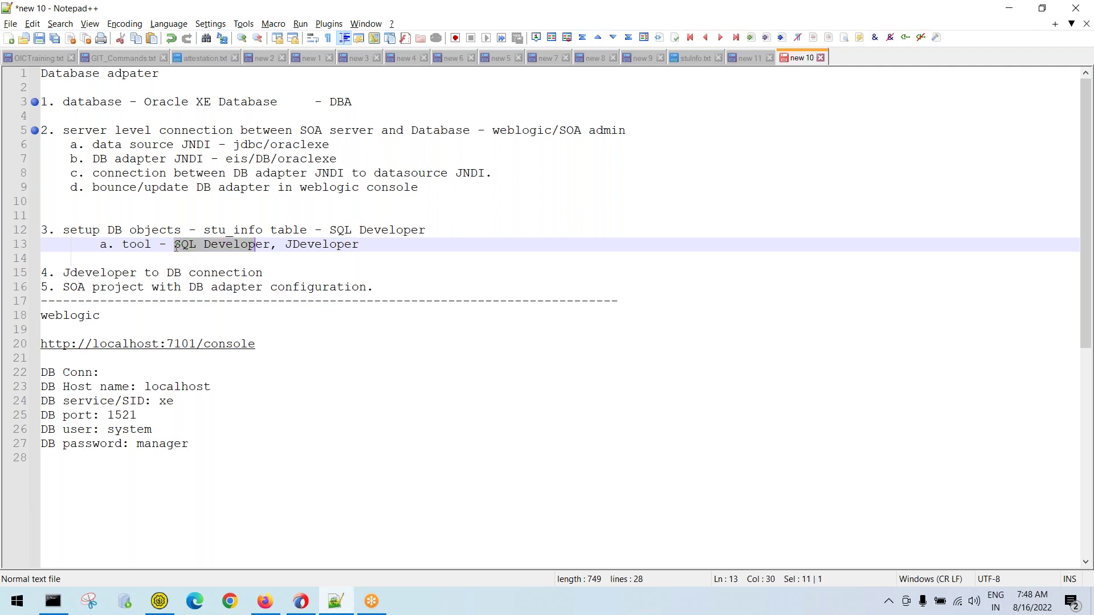
pyautogui.press('Right')
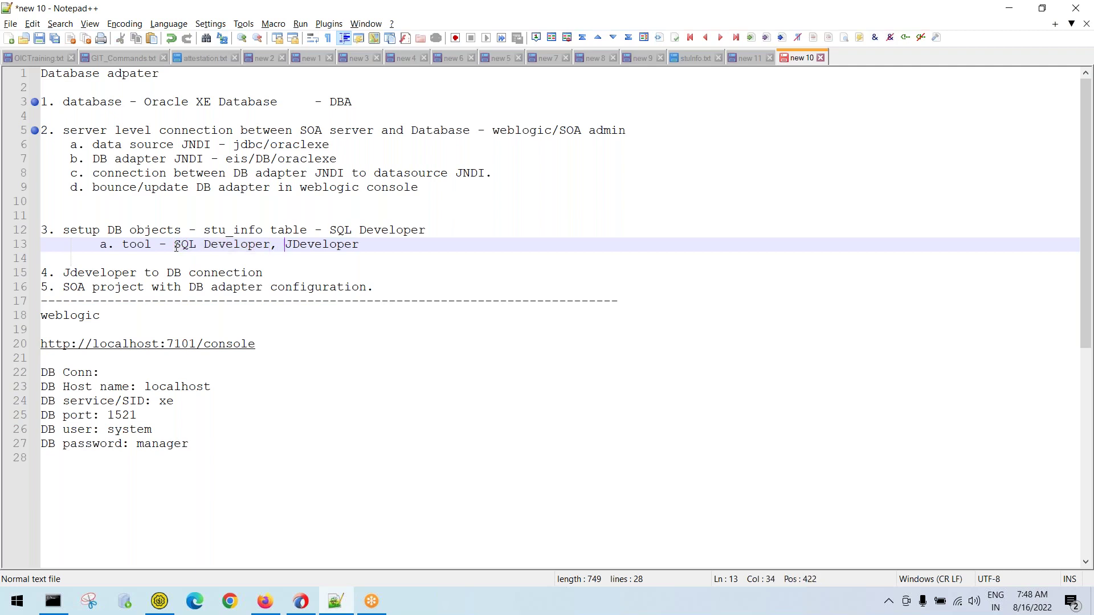
pyautogui.hotkey('shift', 'End')
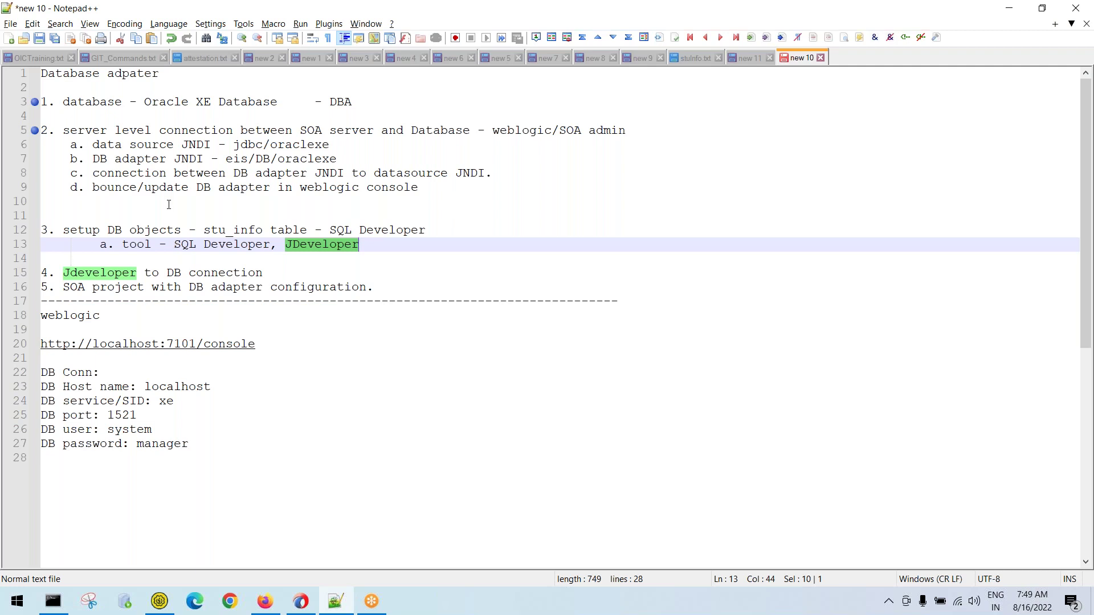
pyautogui.click(366, 246)
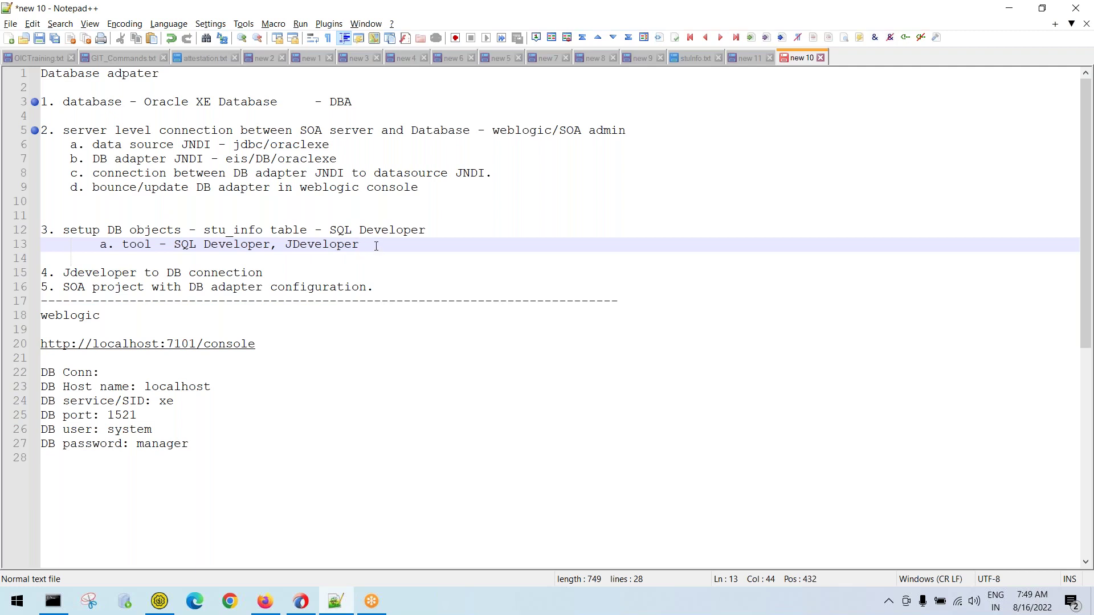
pyautogui.press('Return')
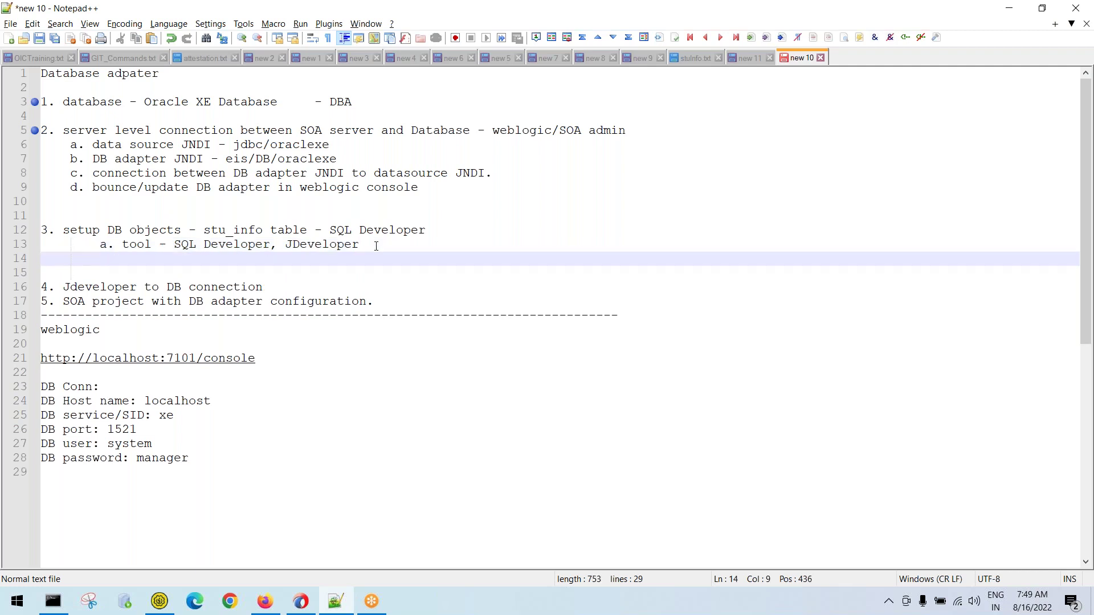
# Add a 'Jdeverloper:' heading with item '1. DB connect (connection between jdeveloper and database)'
pyautogui.write('J')
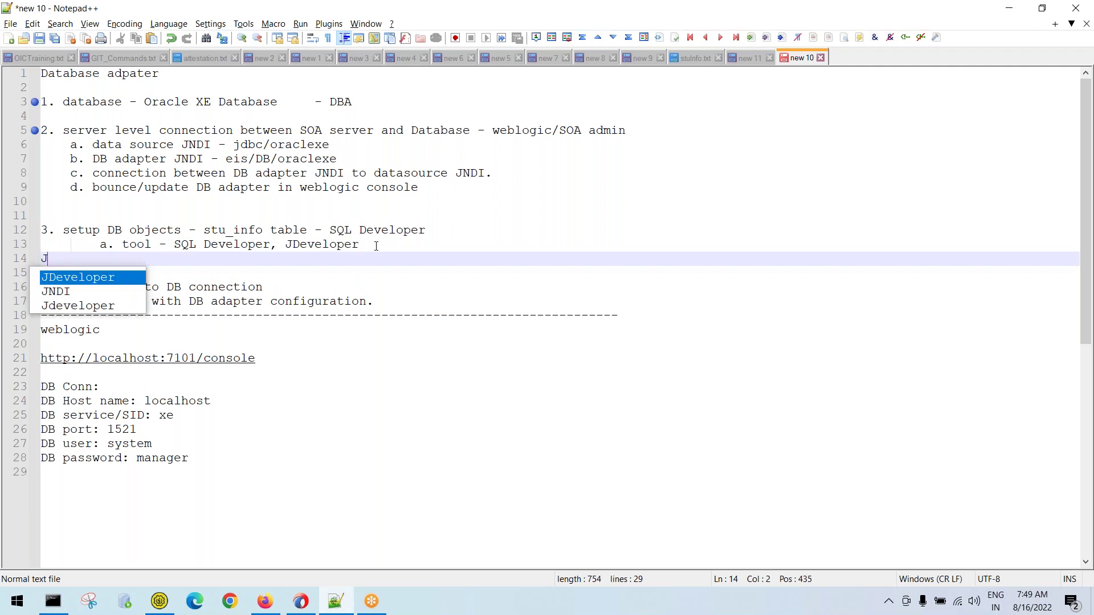
pyautogui.write('deverloper:')
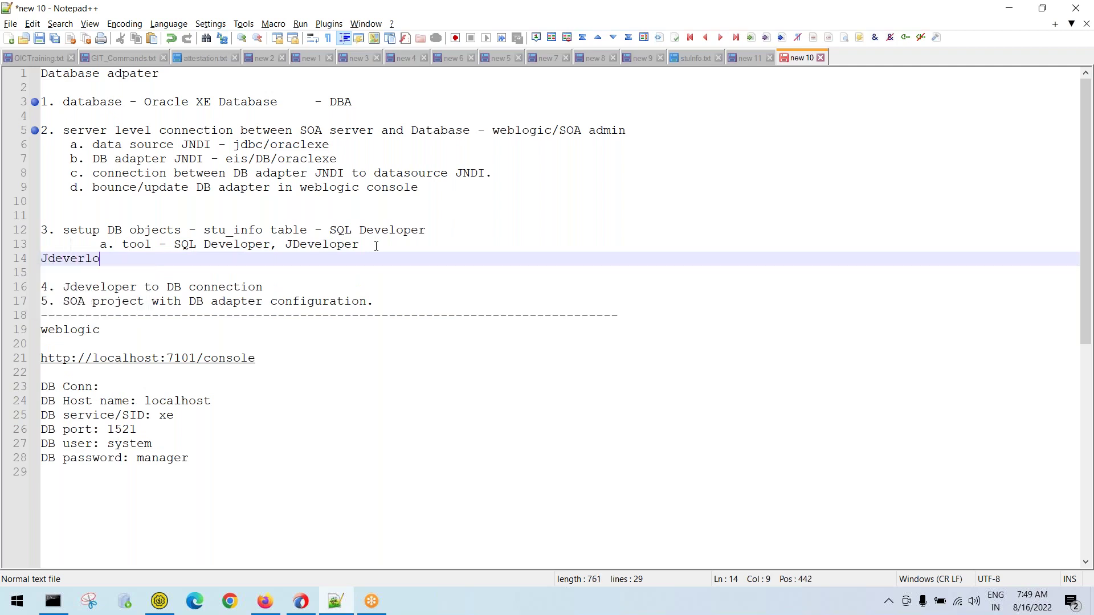
pyautogui.press('Return')
pyautogui.press('BackSpace')
pyautogui.press('BackSpace')
pyautogui.write('1. ')
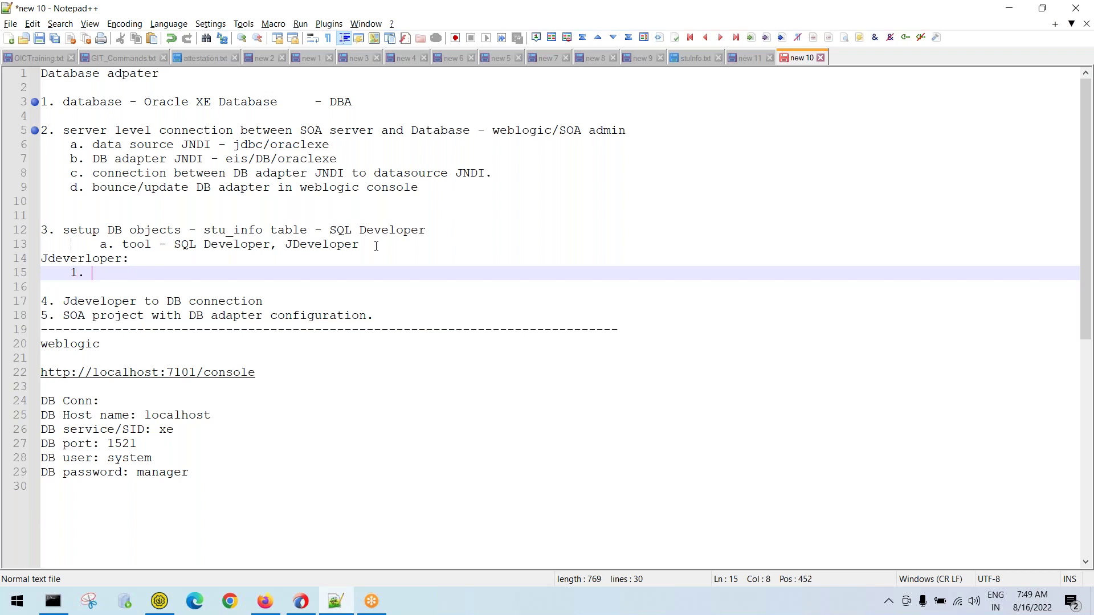
pyautogui.write('DB connect ()')
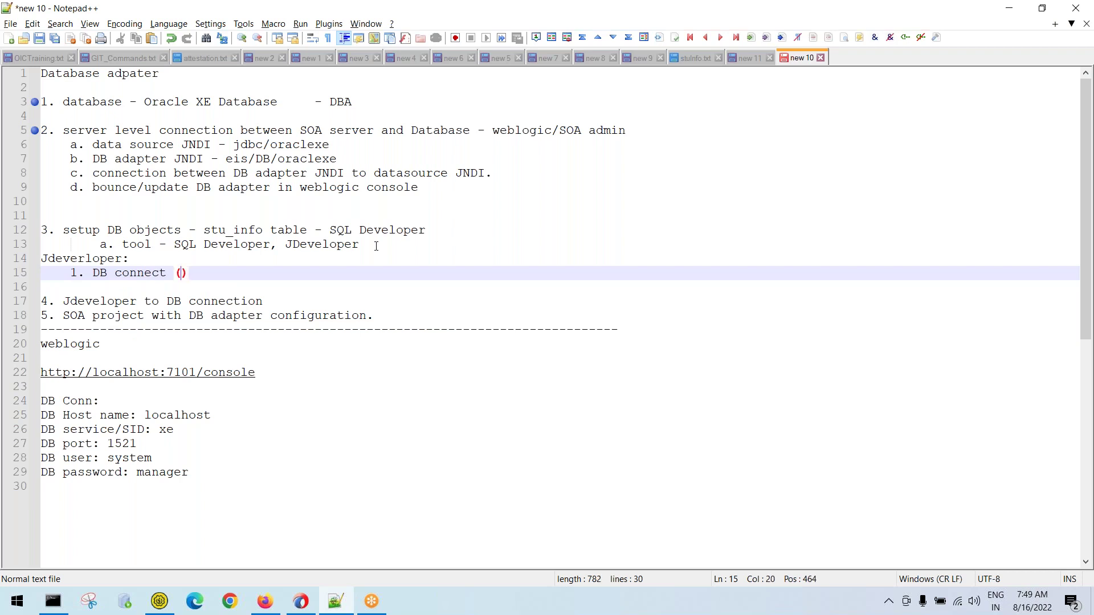
pyautogui.write('connection ')
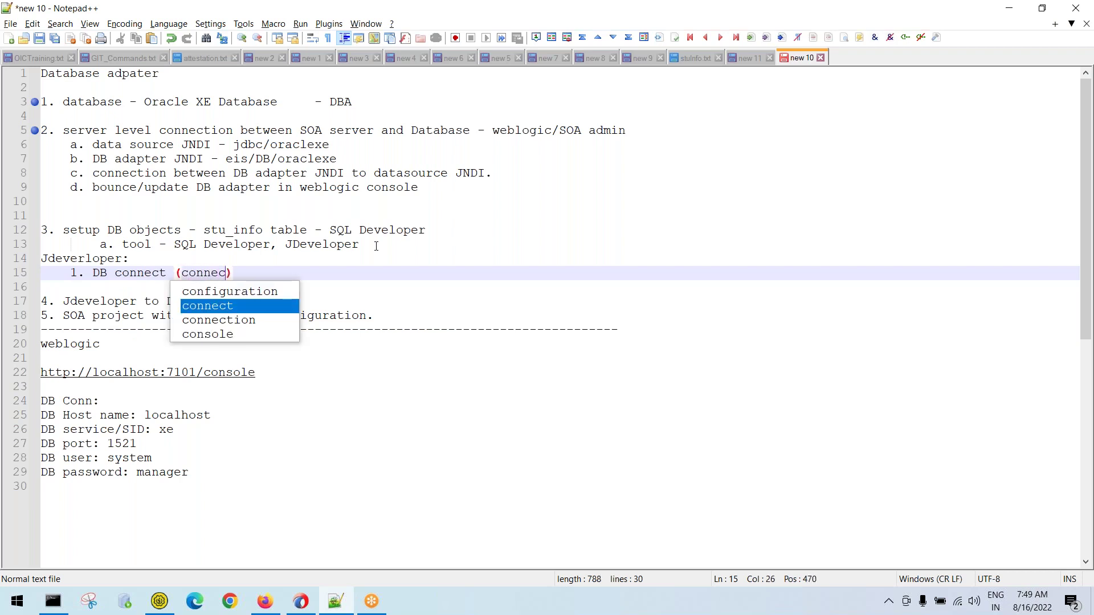
pyautogui.write('between jd')
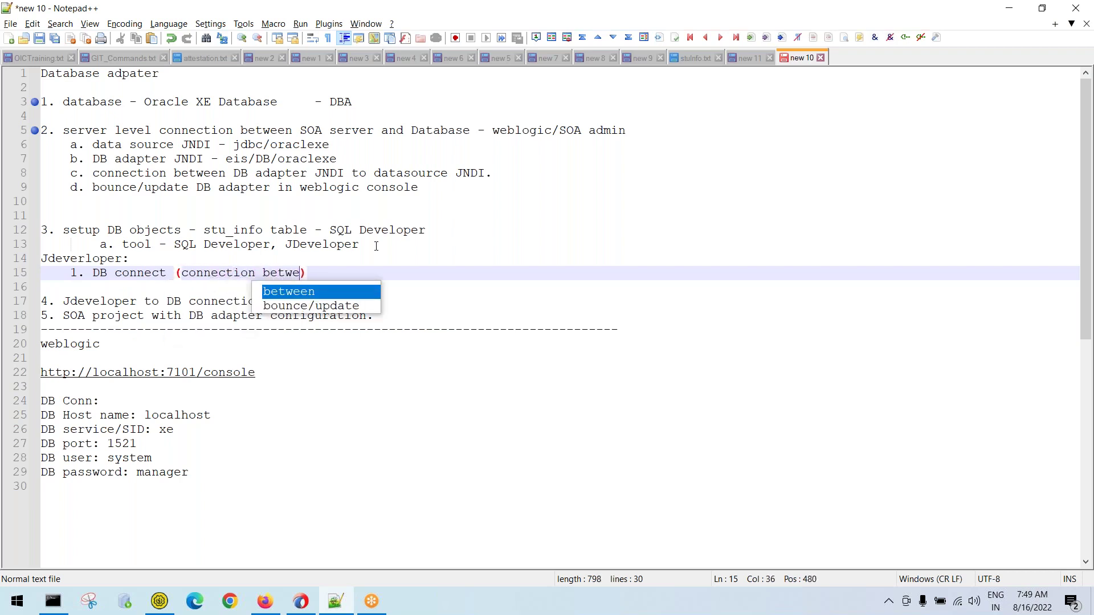
pyautogui.write('eveloper and')
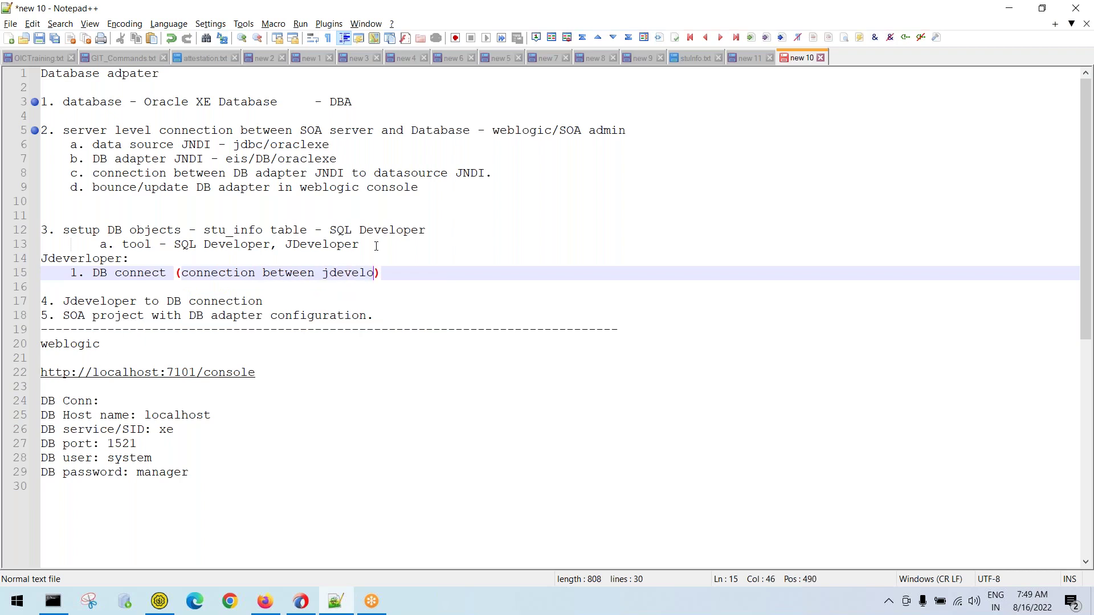
pyautogui.write(' data')
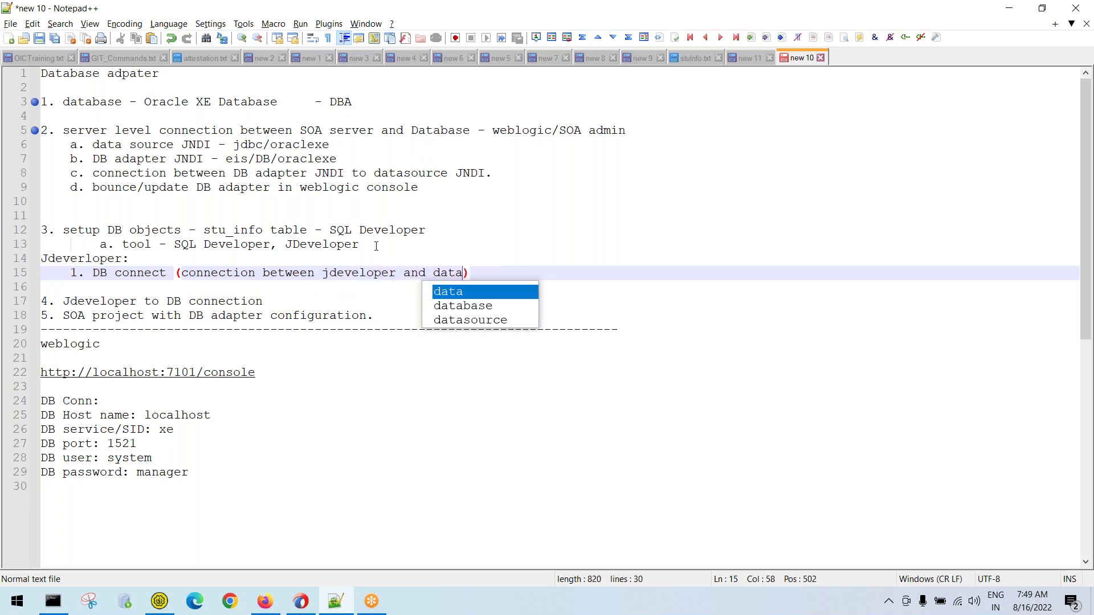
pyautogui.write('base')
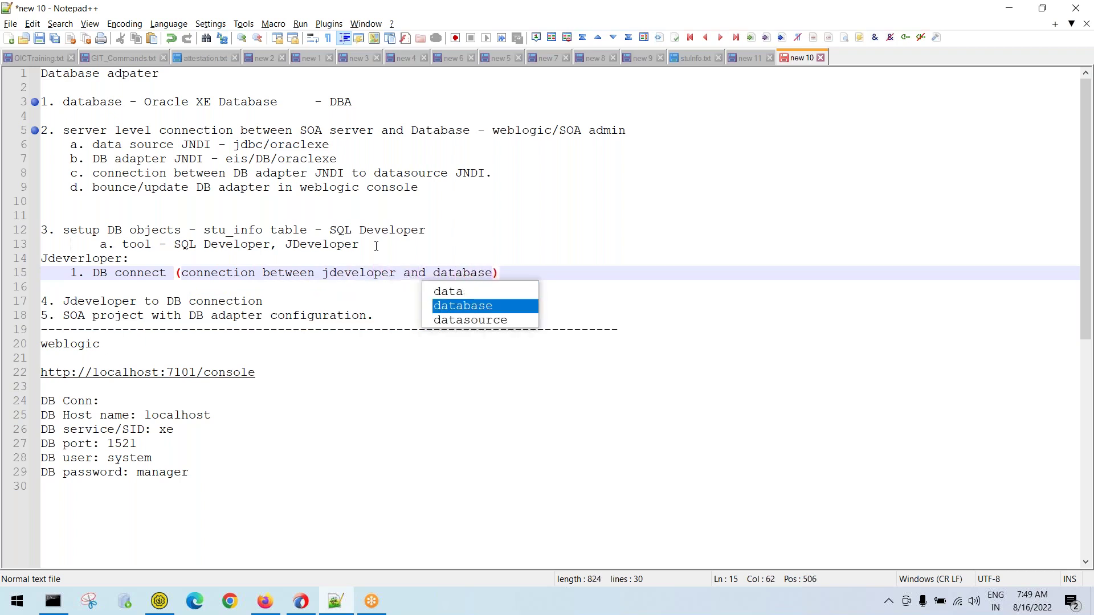
# Compare item 2 with the new DB connect item, then switch to JDeveloper
pyautogui.click(334, 130)
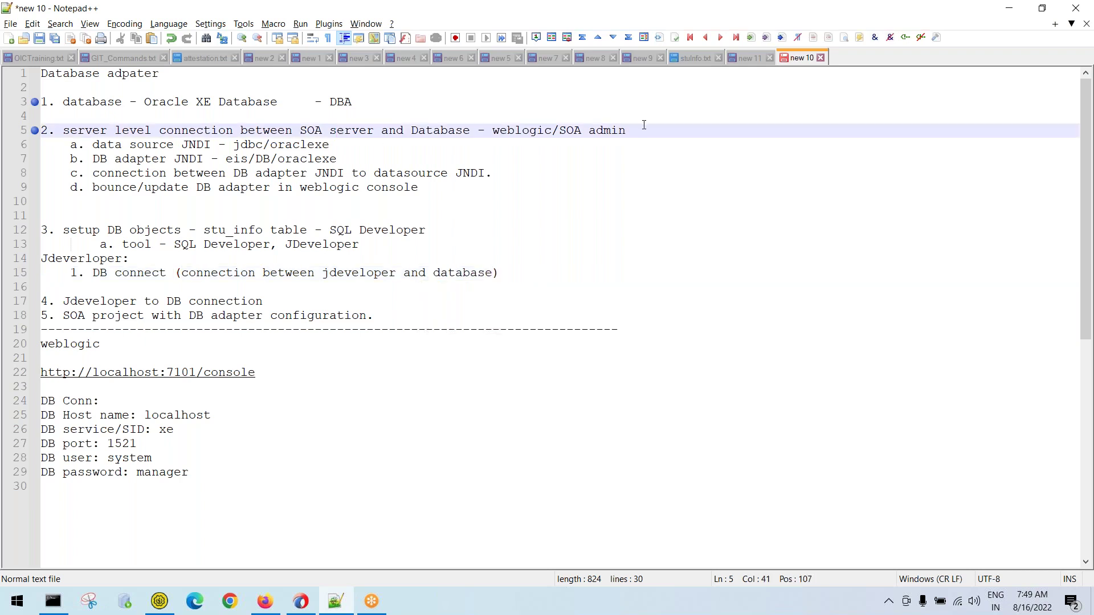
pyautogui.moveTo(644, 125); pyautogui.dragTo(5, 131)
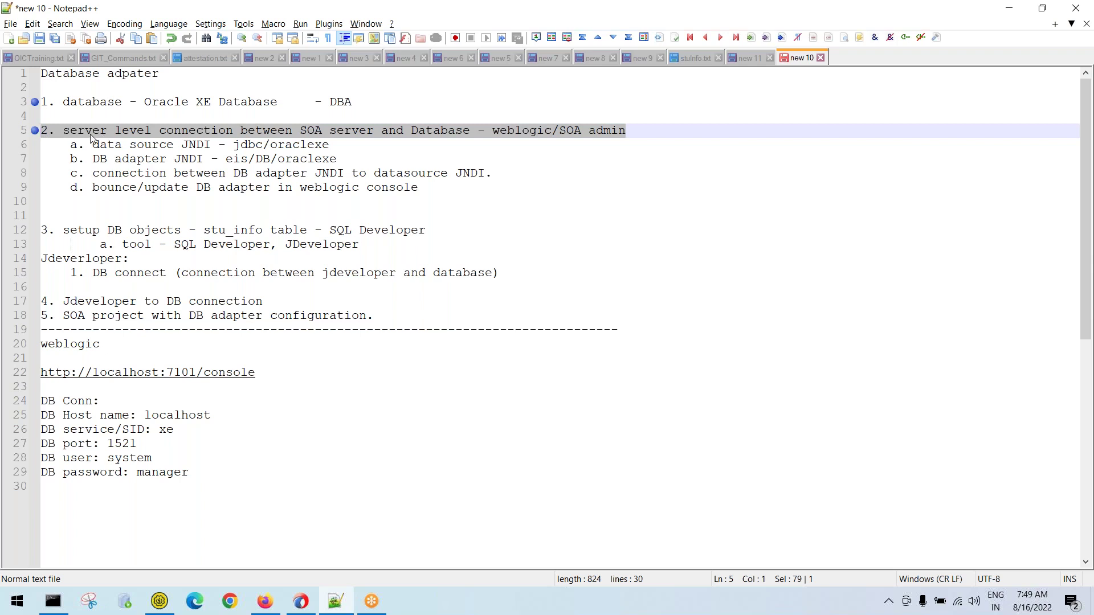
pyautogui.moveTo(499, 275); pyautogui.dragTo(66, 273)
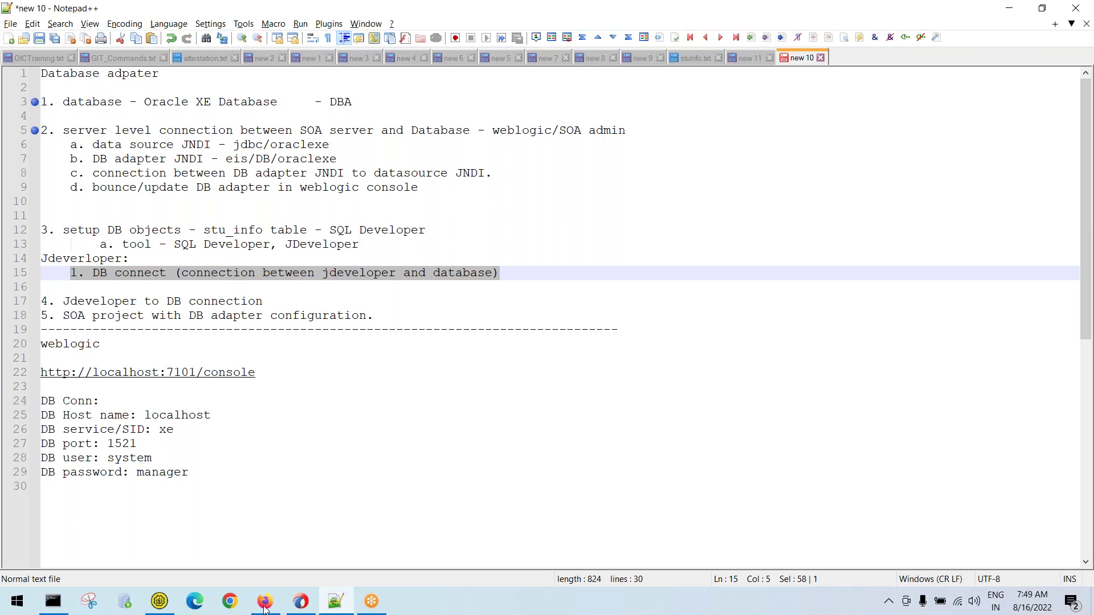
pyautogui.click(304, 608)
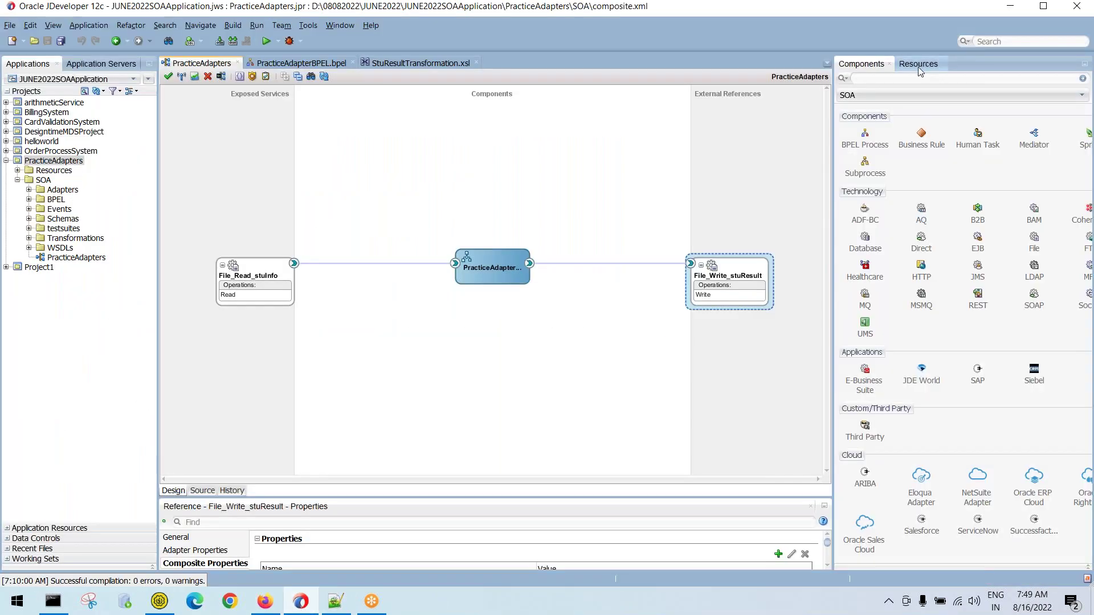
# Show the Resources panel and create a new IDE Connections database connection
pyautogui.click(918, 67)
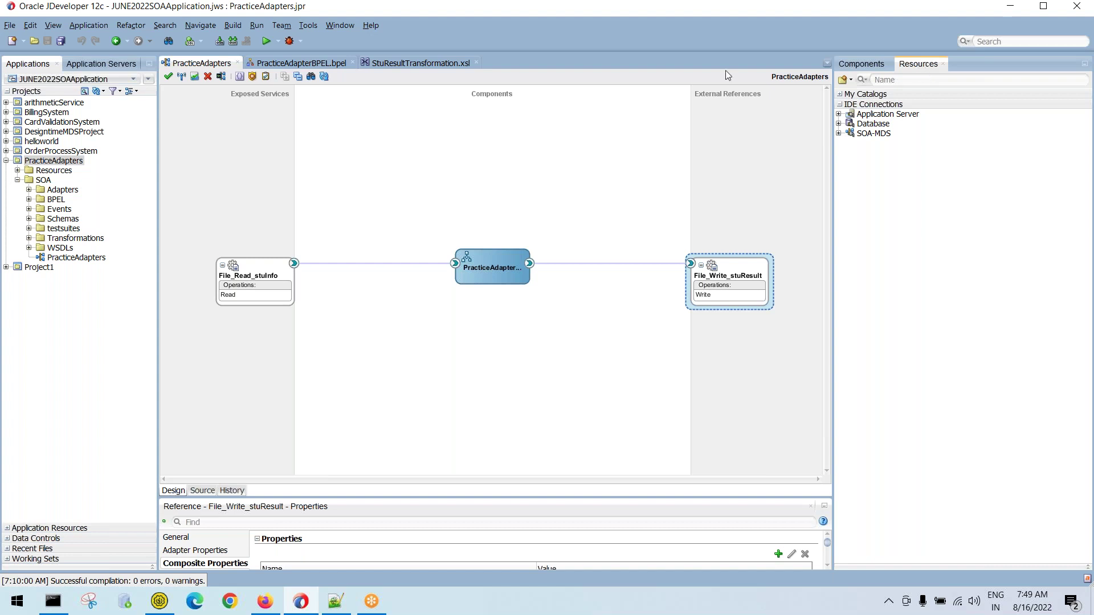
pyautogui.click(339, 25)
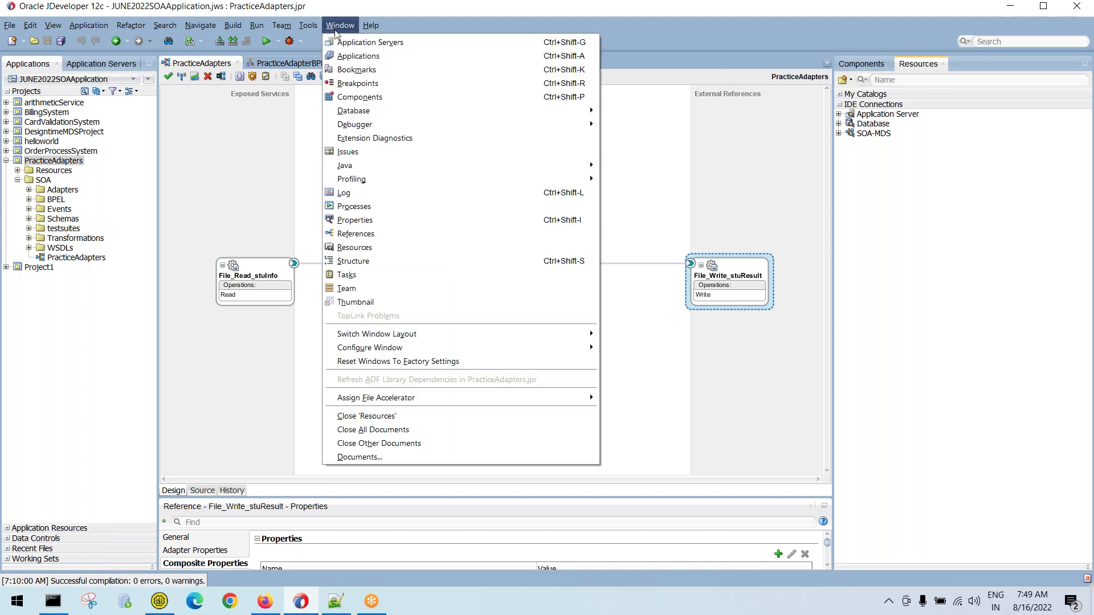
pyautogui.click(380, 252)
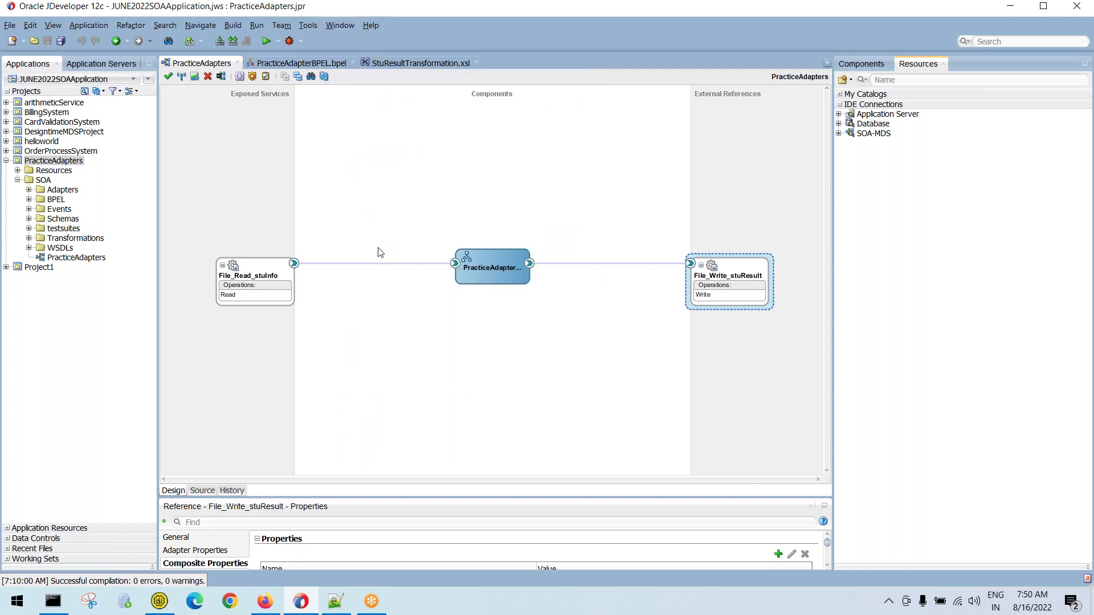
pyautogui.click(875, 127)
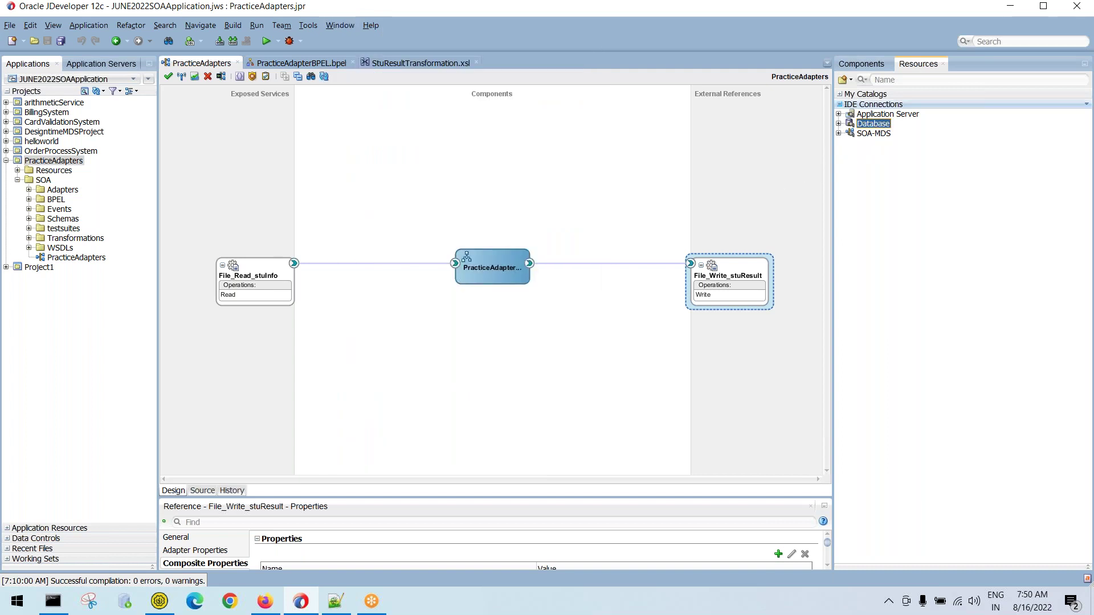
pyautogui.click(851, 81)
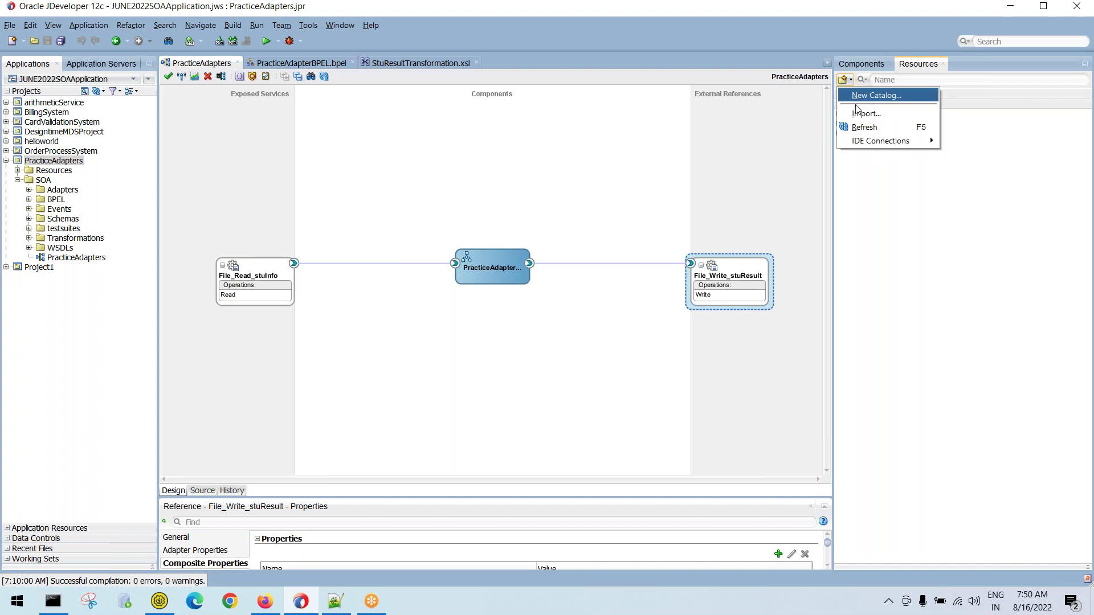
pyautogui.moveTo(862, 142)
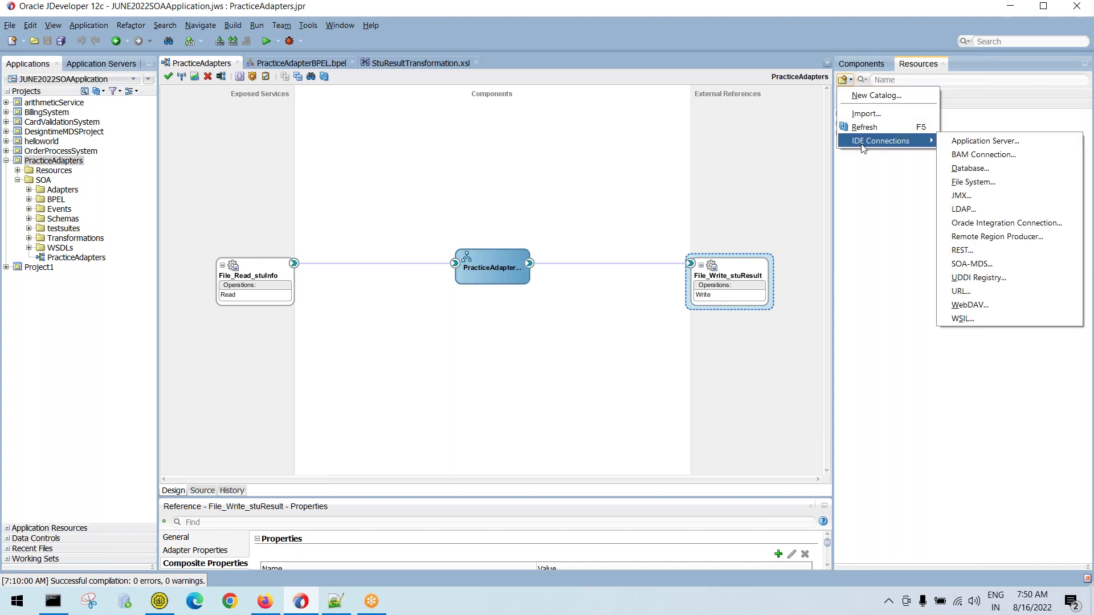
pyautogui.click(972, 169)
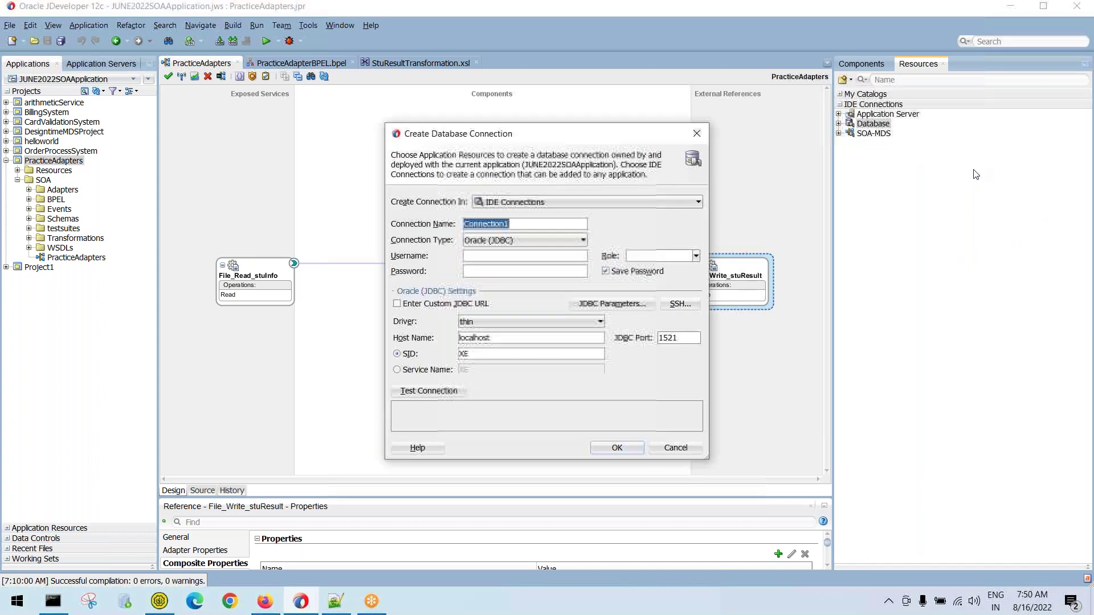
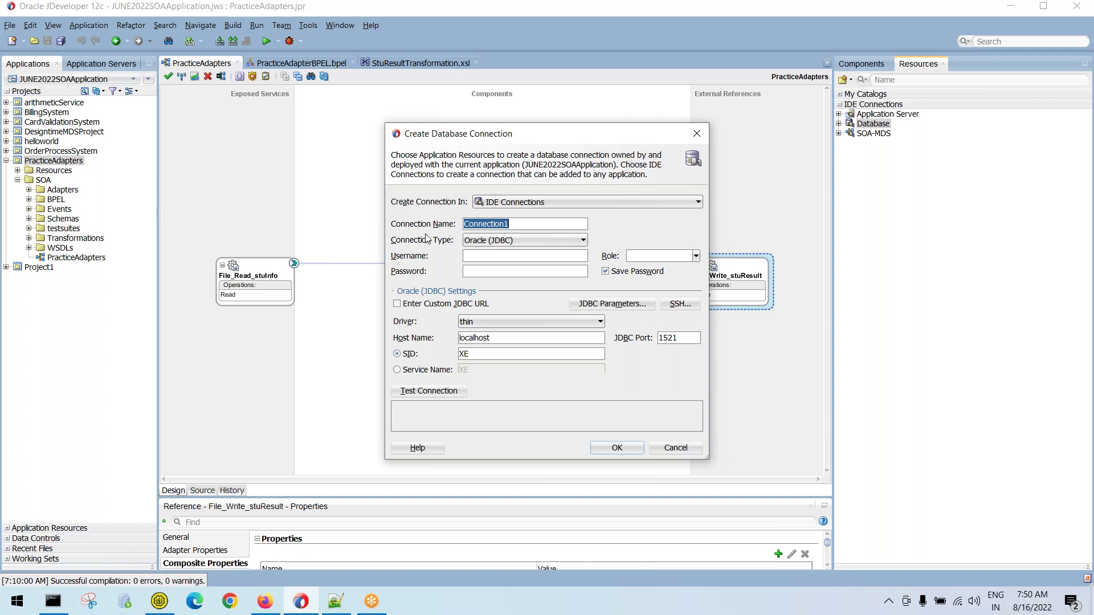
# Close the old connection form and start a new IDE database connection
pyautogui.click(697, 134)
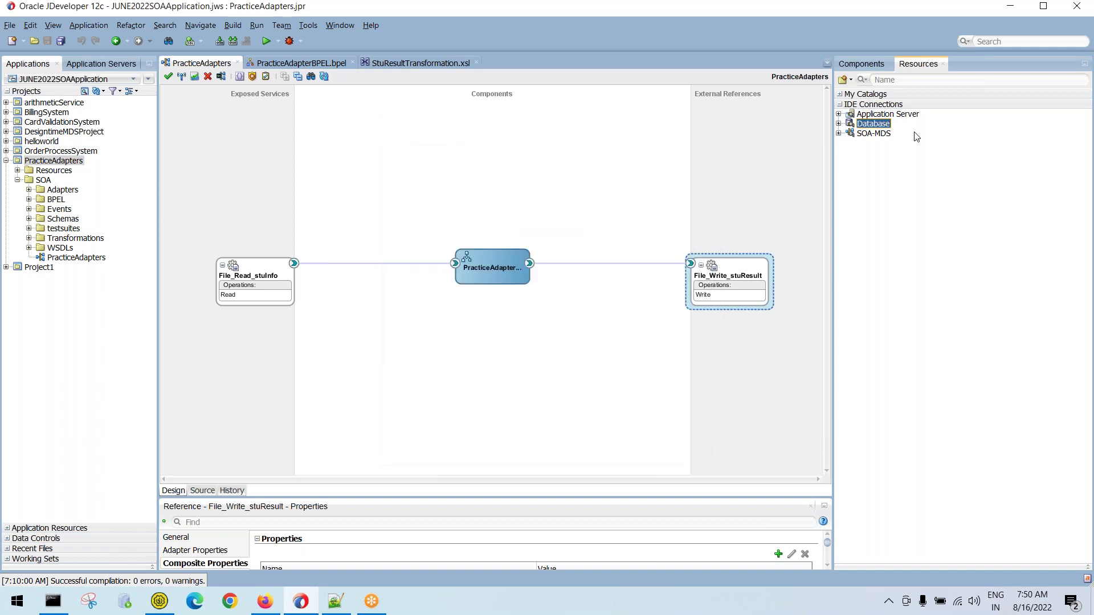
pyautogui.click(839, 123)
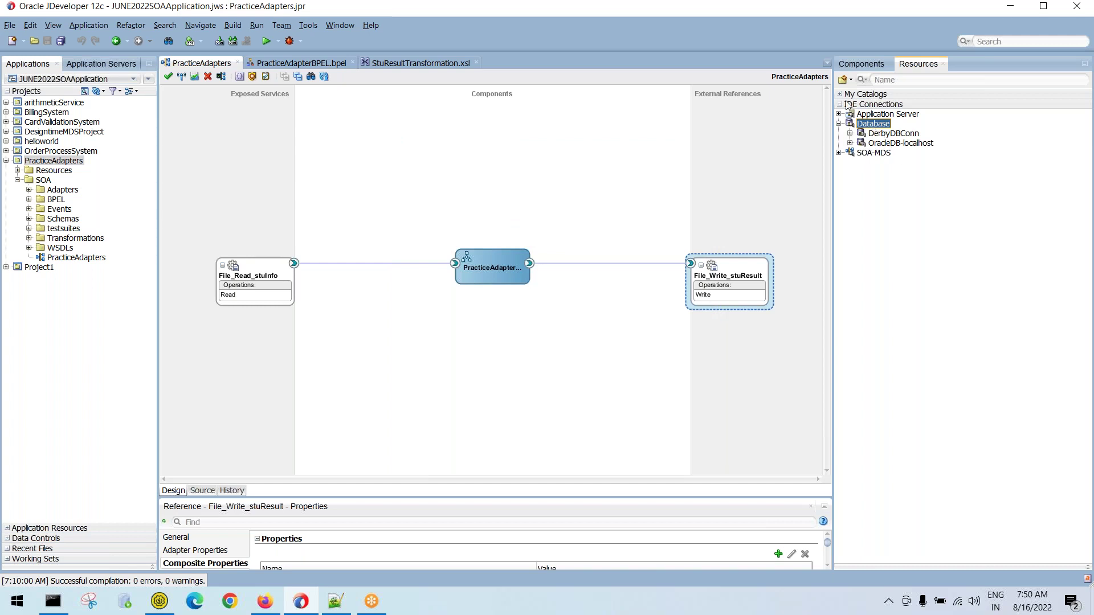
pyautogui.click(845, 80)
pyautogui.moveTo(855, 140)
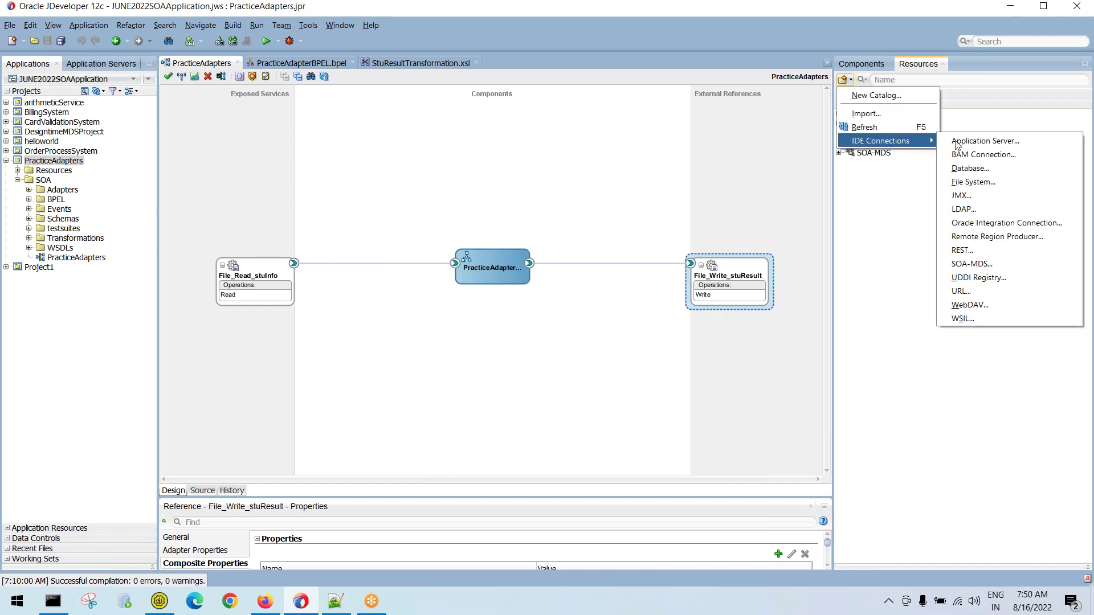
pyautogui.click(989, 169)
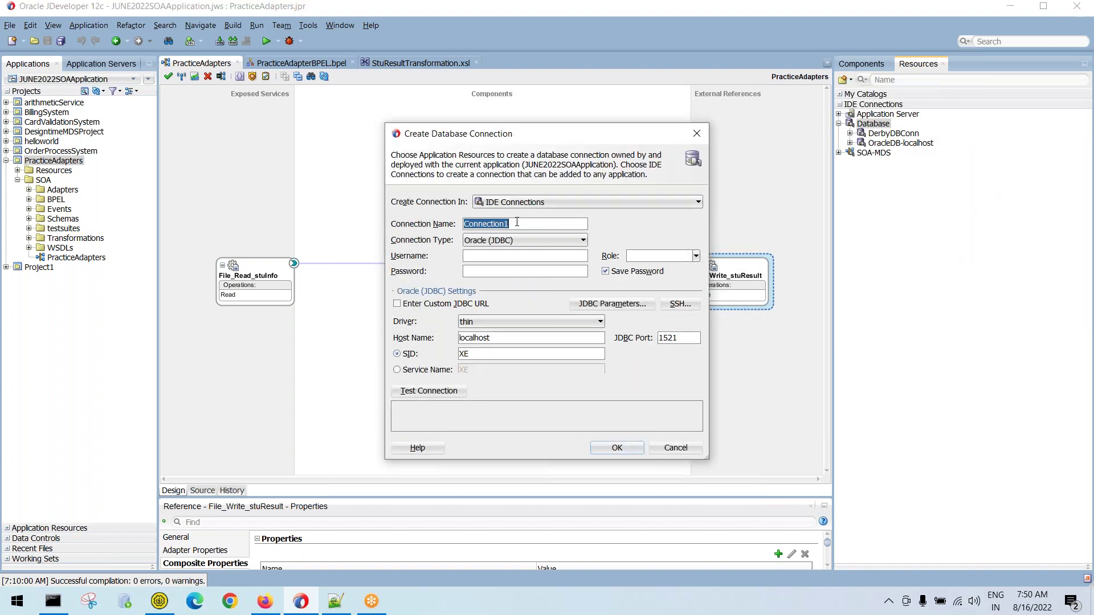
# Name the connection OracleDBXE and enter the database username and password
pyautogui.write('OracleDBXE')
pyautogui.click(480, 258)
pyautogui.write('system')
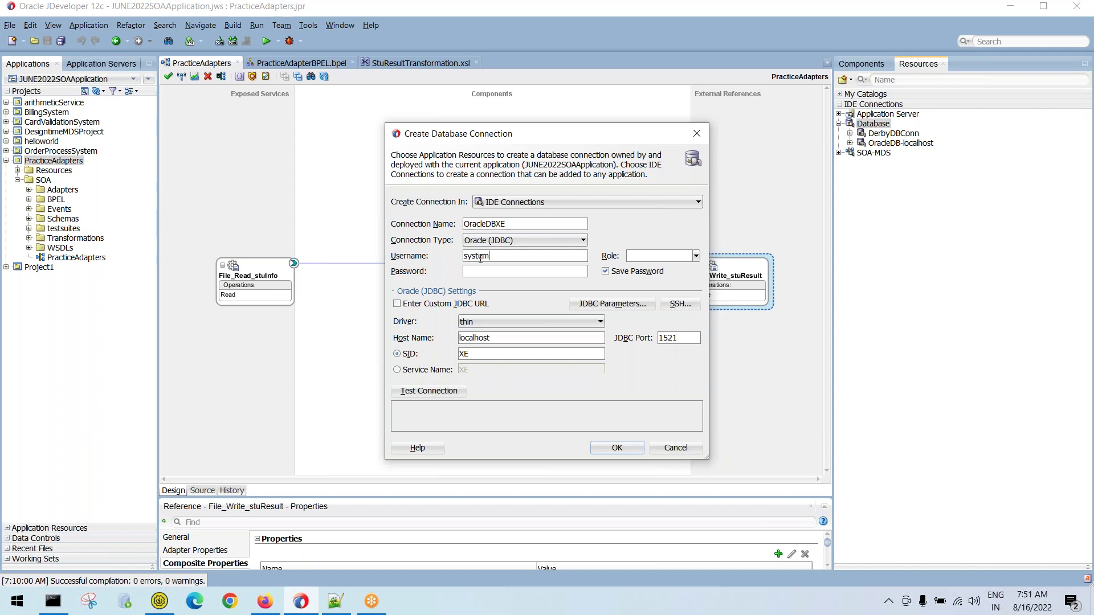
pyautogui.write('orcl')
pyautogui.press('BackSpace')
pyautogui.press('BackSpace')
pyautogui.press('BackSpace')
pyautogui.press('BackSpace')
pyautogui.write('oracle1')
# Check SID XE and port 1521, test the connection successfully, and save it
pyautogui.doubleClick(464, 353)
pyautogui.doubleClick(683, 339)
pyautogui.click(413, 390)
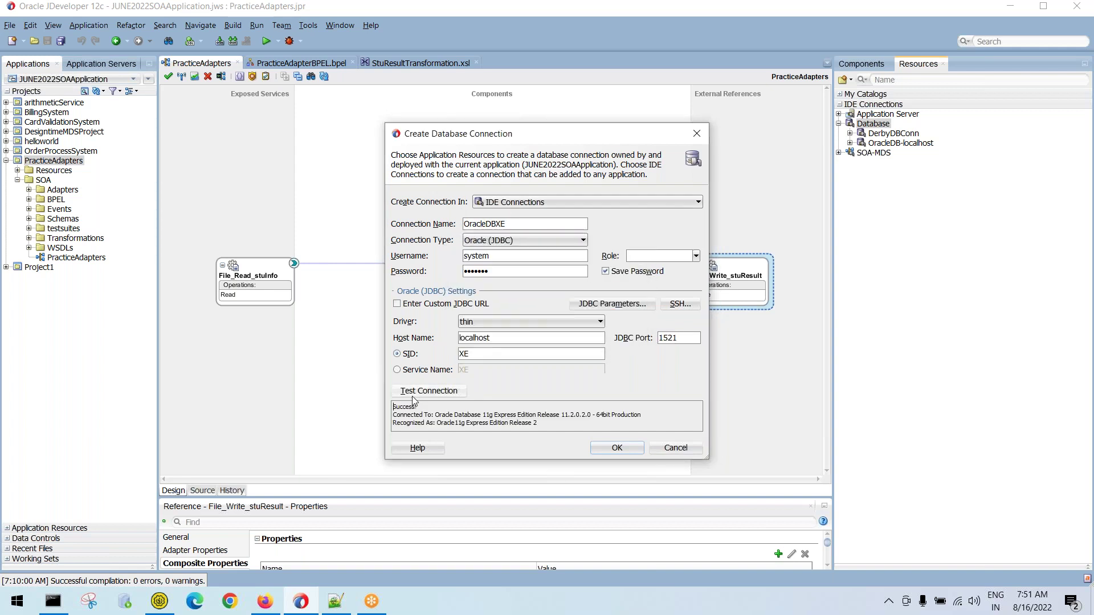
pyautogui.moveTo(392, 405); pyautogui.dragTo(561, 444)
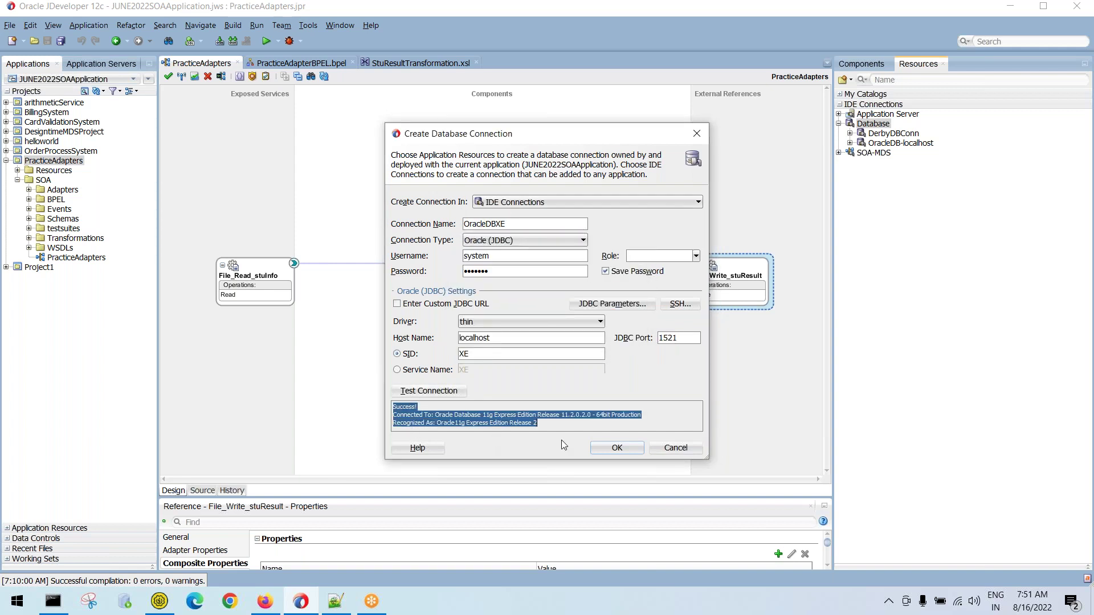
pyautogui.click(600, 449)
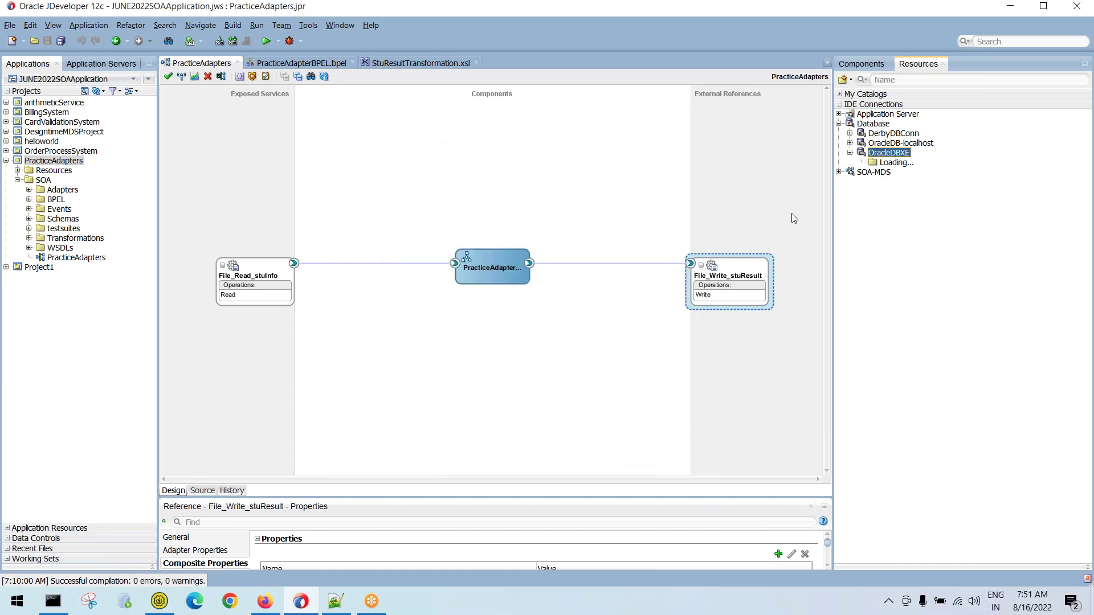
# Expand OracleDBXE's Tables list, scroll through the tables, then collapse Tables and the connection
pyautogui.click(850, 153)
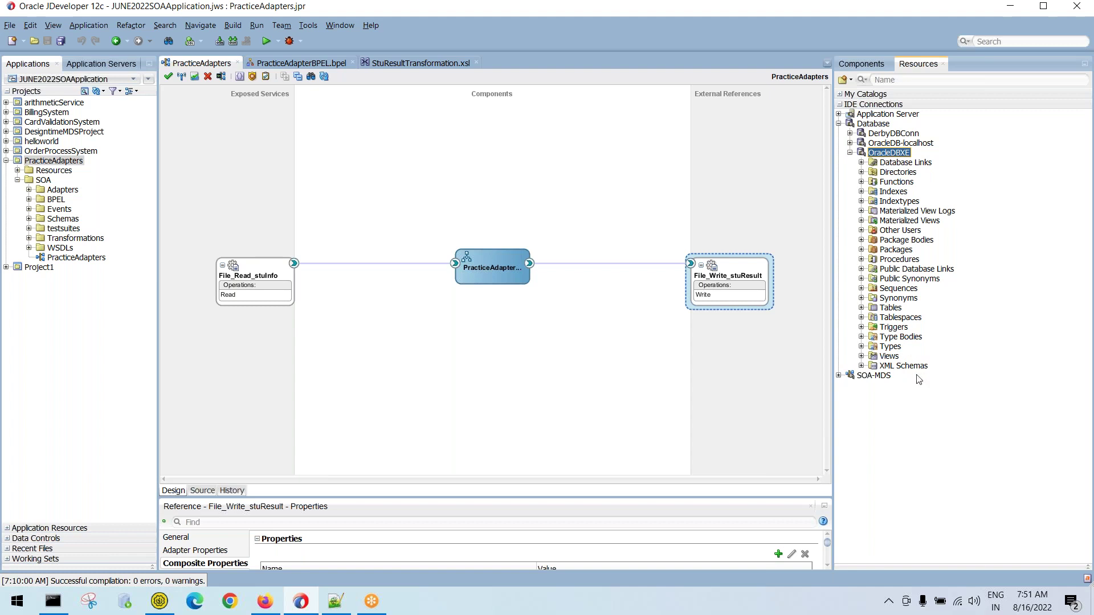
pyautogui.click(862, 308)
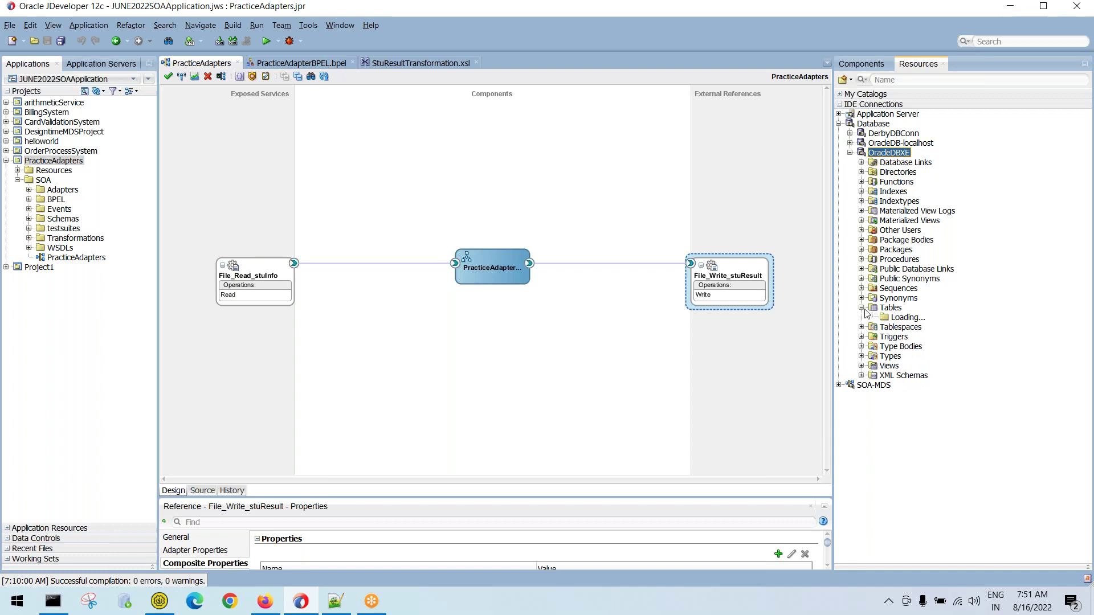
pyautogui.click(930, 320)
pyautogui.scroll(-4, 926, 403)
pyautogui.scroll(4, 924, 402)
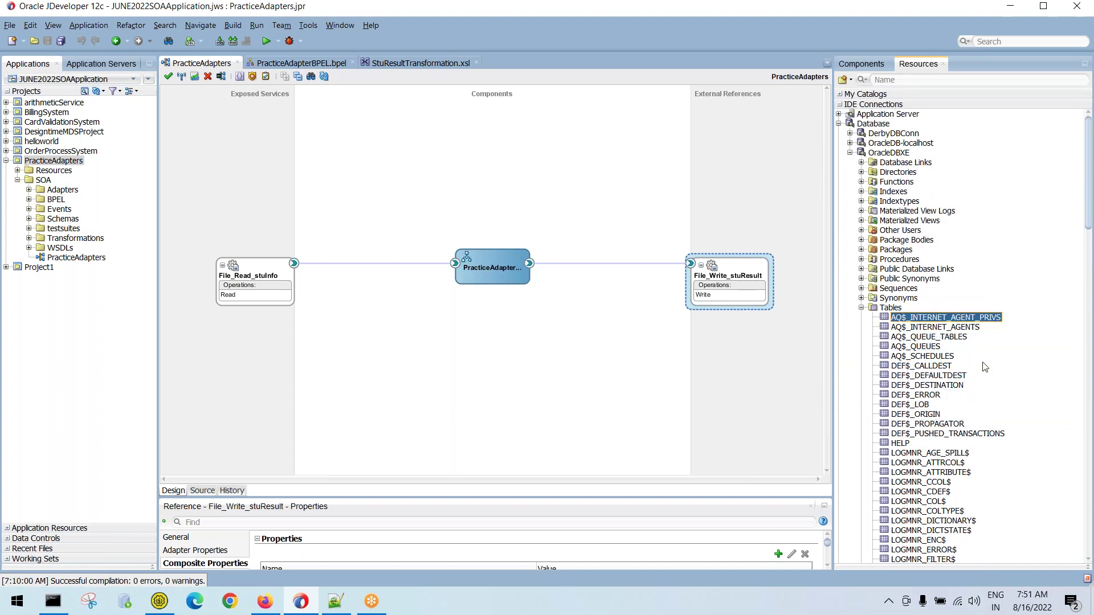
pyautogui.scroll(-7, 985, 366)
pyautogui.scroll(-20, 985, 368)
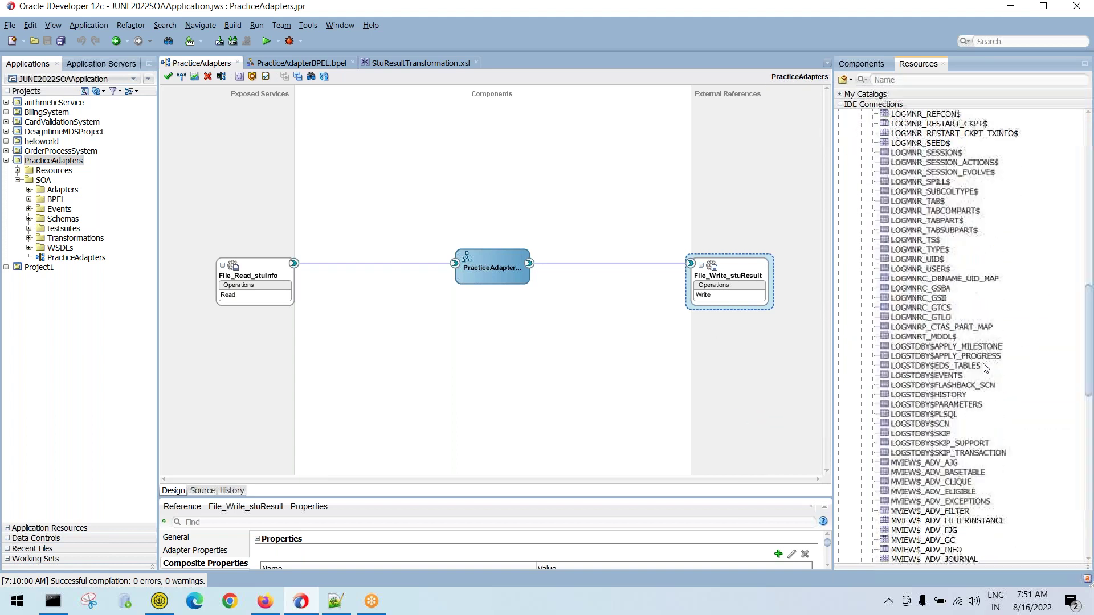
pyautogui.scroll(20, 985, 368)
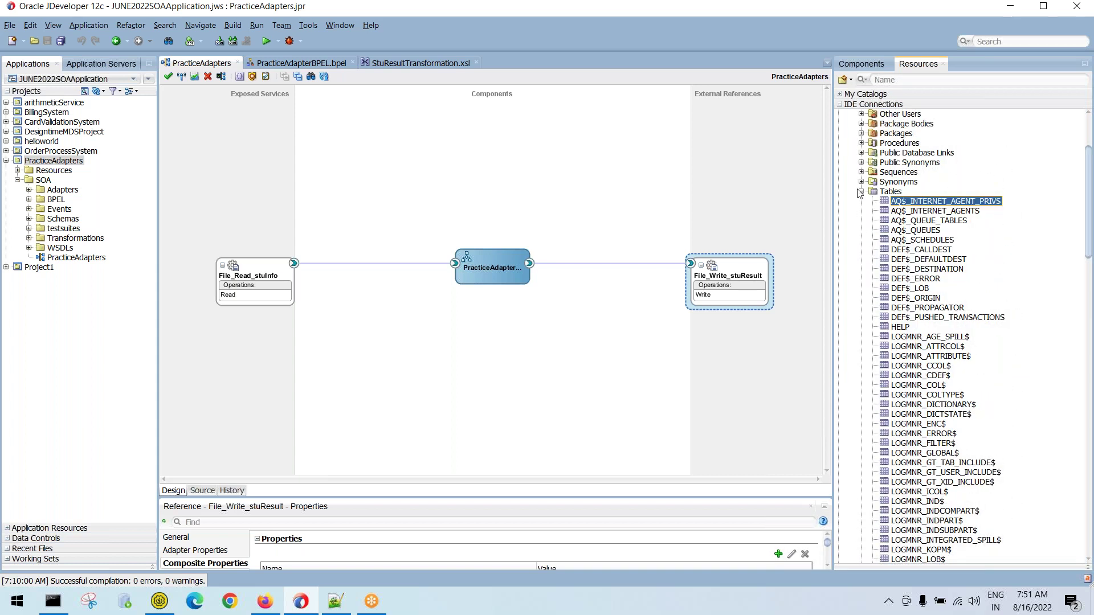
pyautogui.click(861, 192)
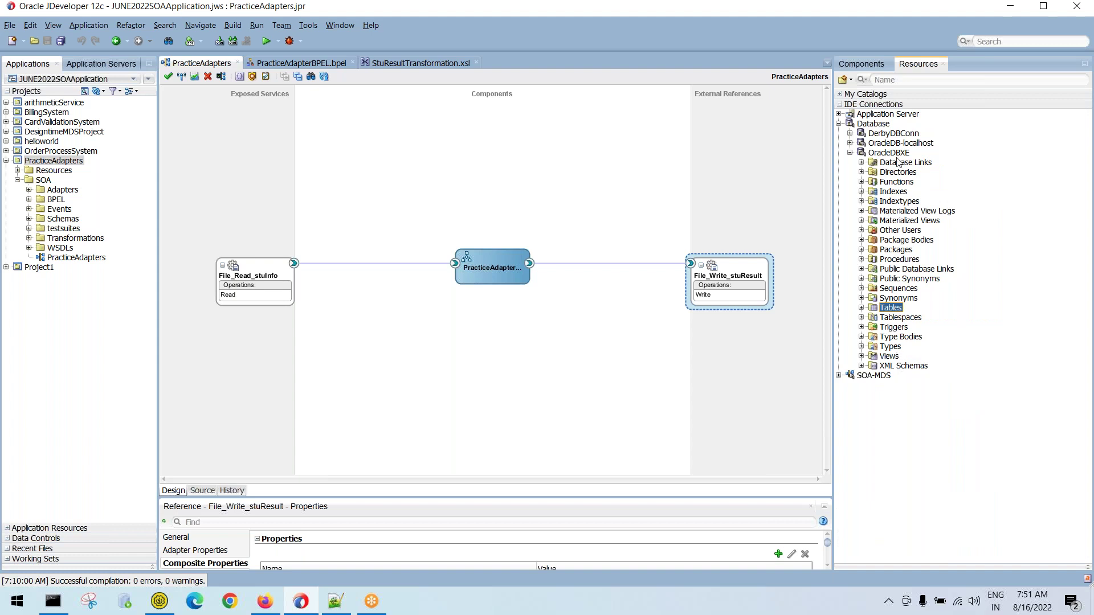
pyautogui.click(849, 153)
pyautogui.click(336, 598)
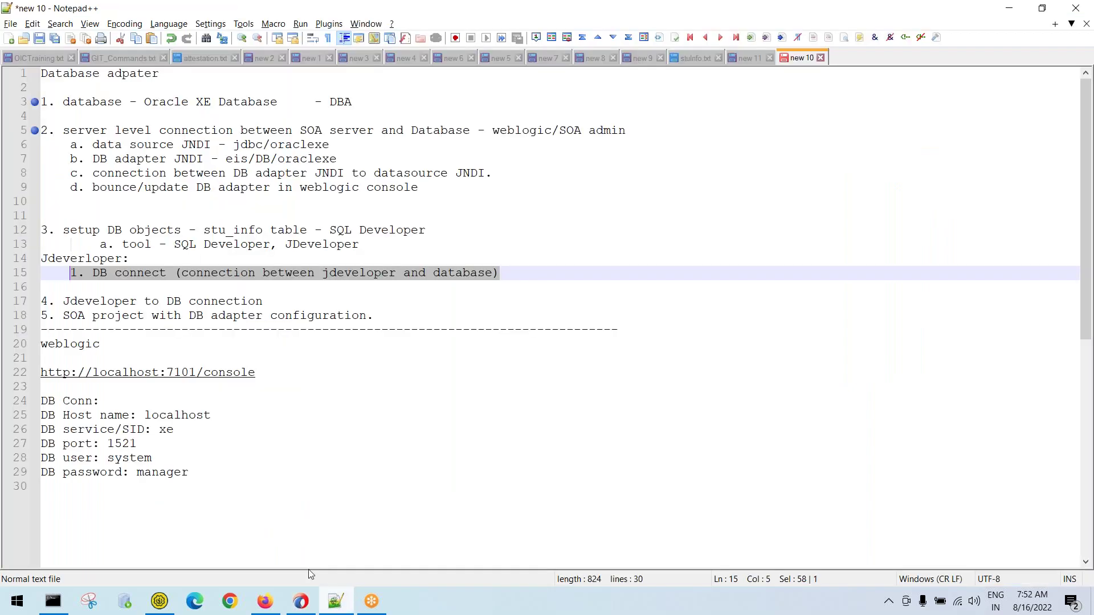
# Add the note '2. run create table script' below the DB connect step
pyautogui.click(507, 274)
pyautogui.press('Return')
pyautogui.write('2. run cre')
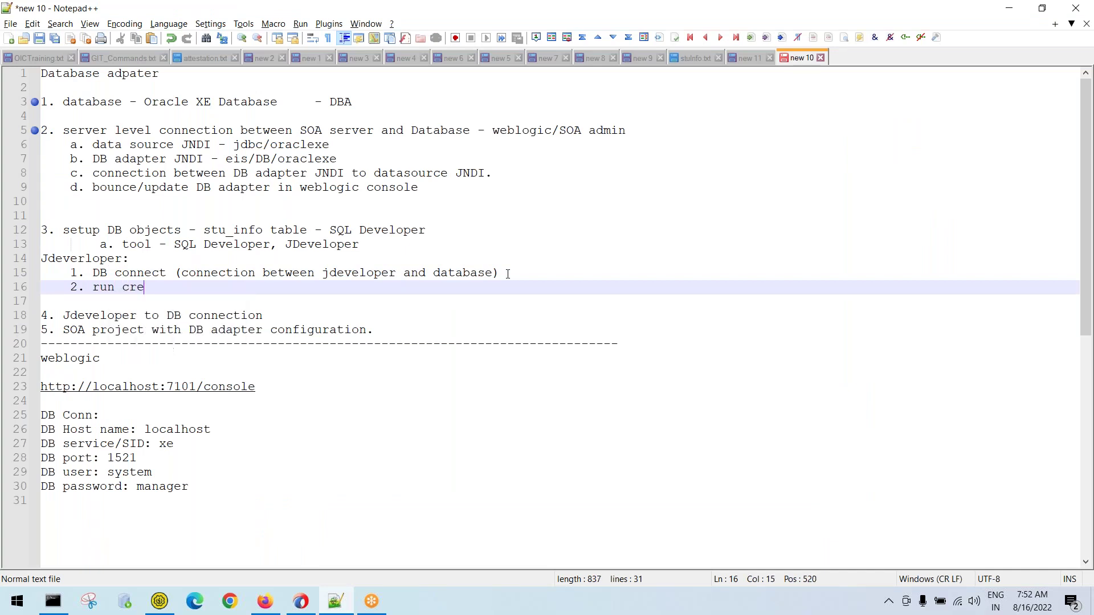
pyautogui.write('ate table s')
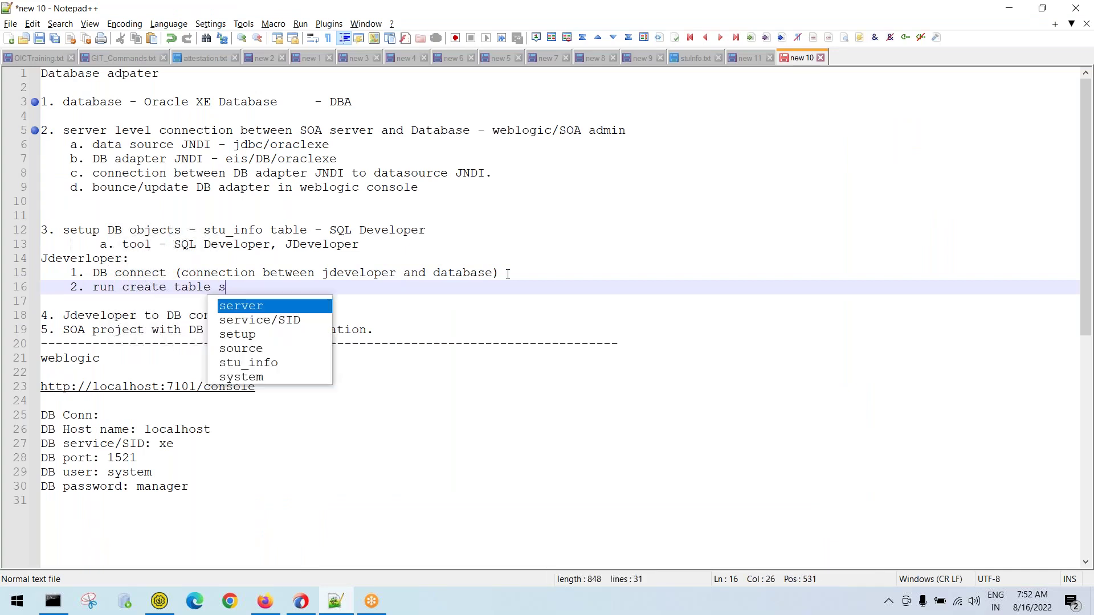
pyautogui.write('cript.')
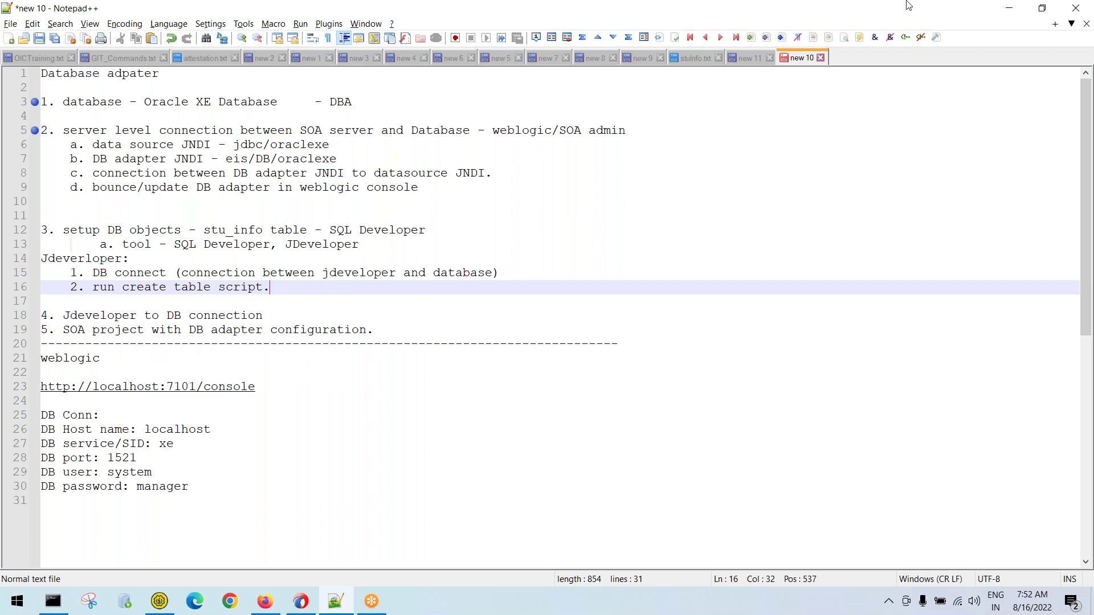
# In the new 11 tab, delete the first CREATE TABLE statement so only Persons remains
pyautogui.click(750, 58)
pyautogui.moveTo(54, 163); pyautogui.dragTo(51, 74)
pyautogui.press('Delete')
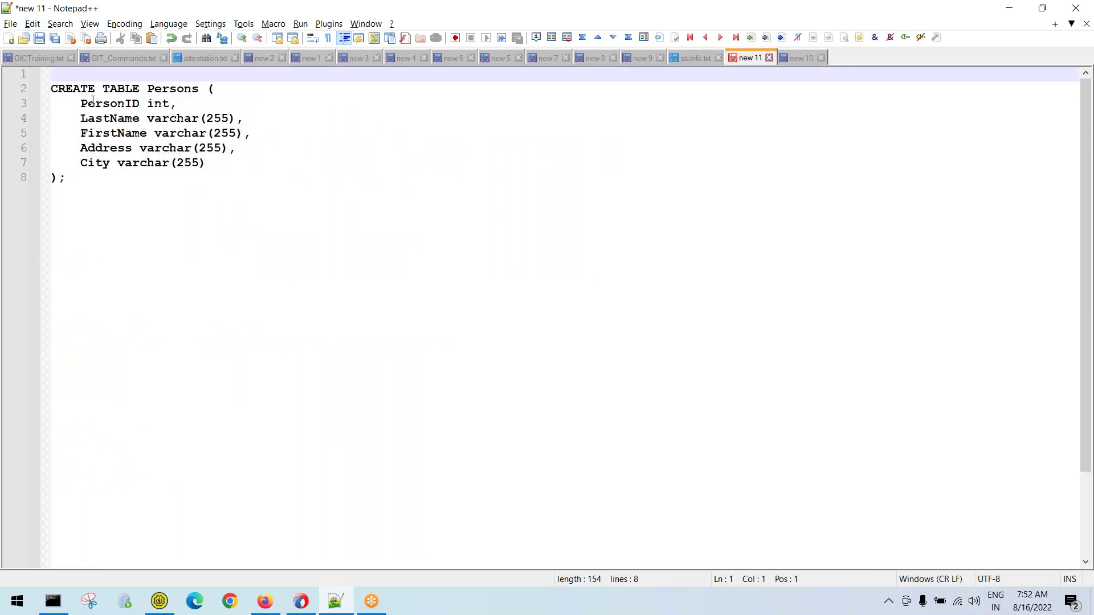
# Rename the Persons table in the script to STU_INFO
pyautogui.moveTo(51, 89); pyautogui.dragTo(103, 208)
pyautogui.click(103, 208)
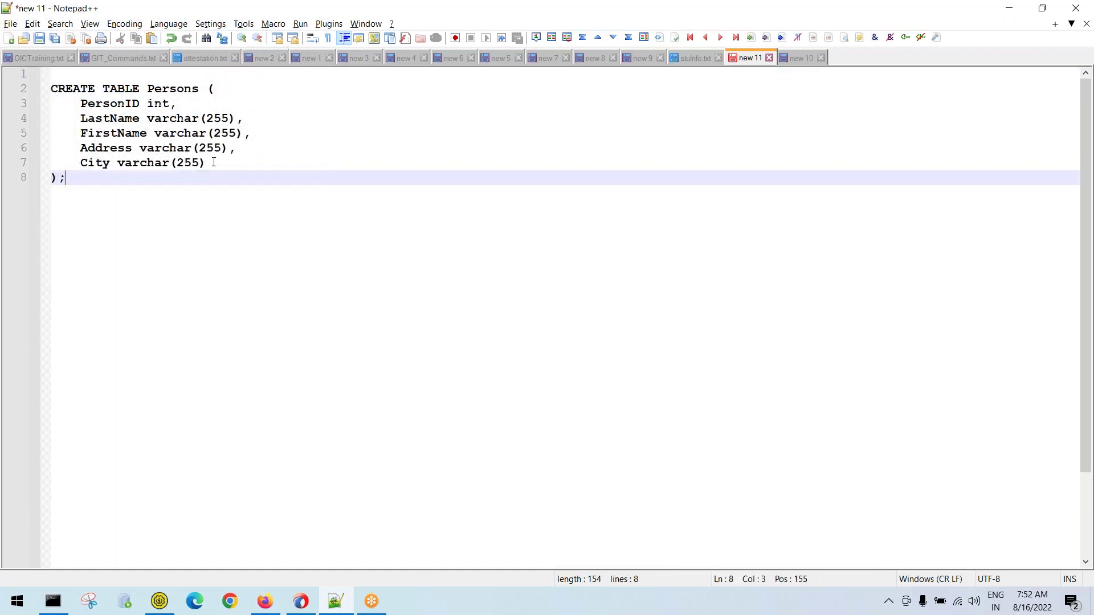
pyautogui.doubleClick(173, 90)
pyautogui.write('STU_INFO')
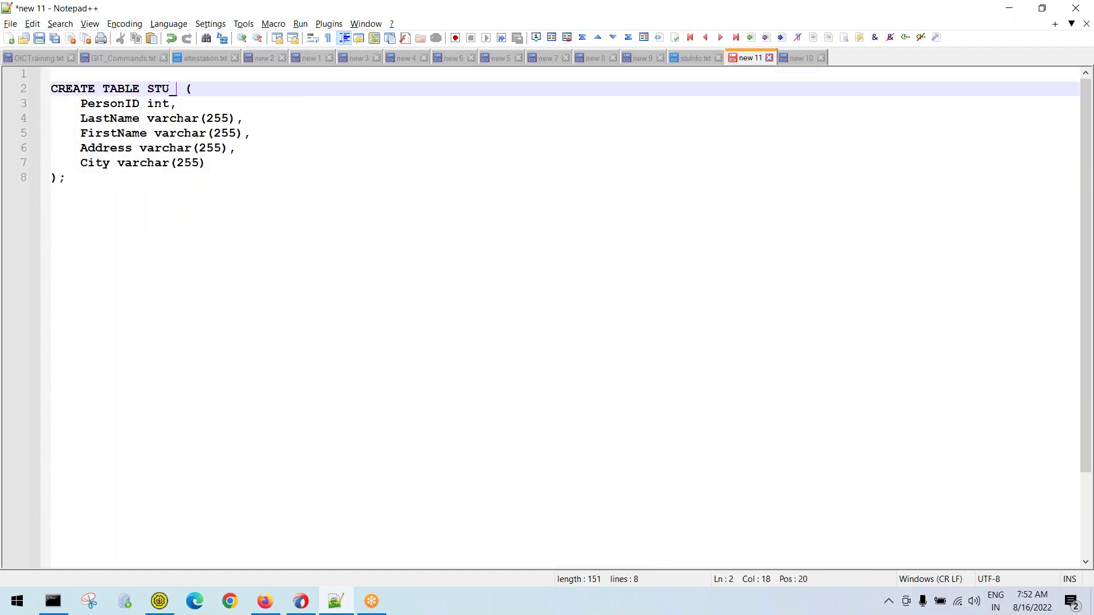
pyautogui.doubleClick(170, 91)
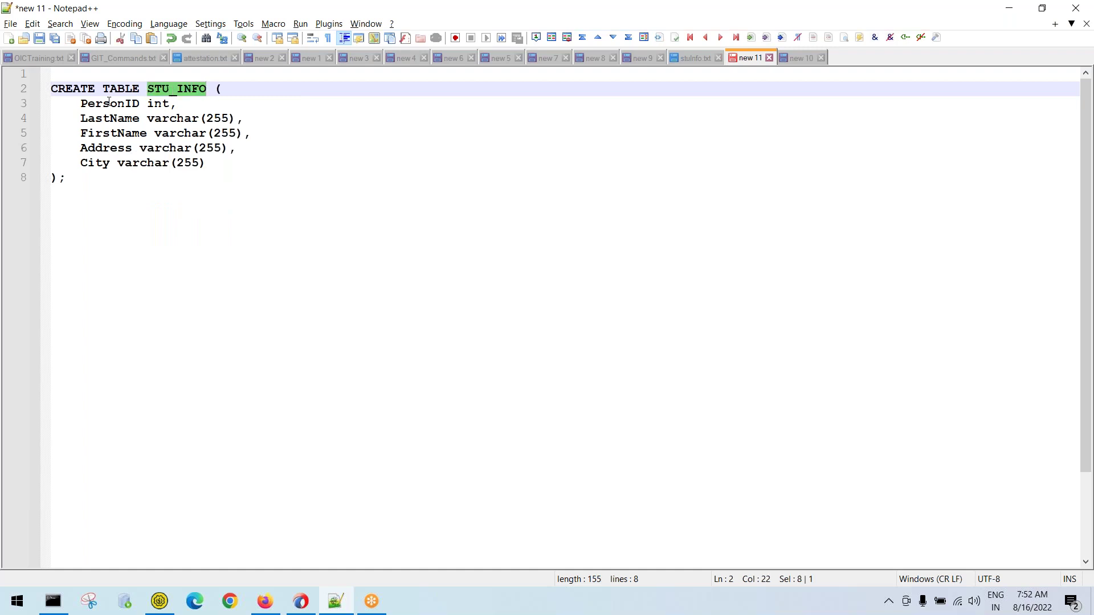
# Replace the Persons columns with stu_id number and stu_name varchar2(20)
pyautogui.moveTo(79, 105); pyautogui.dragTo(213, 158)
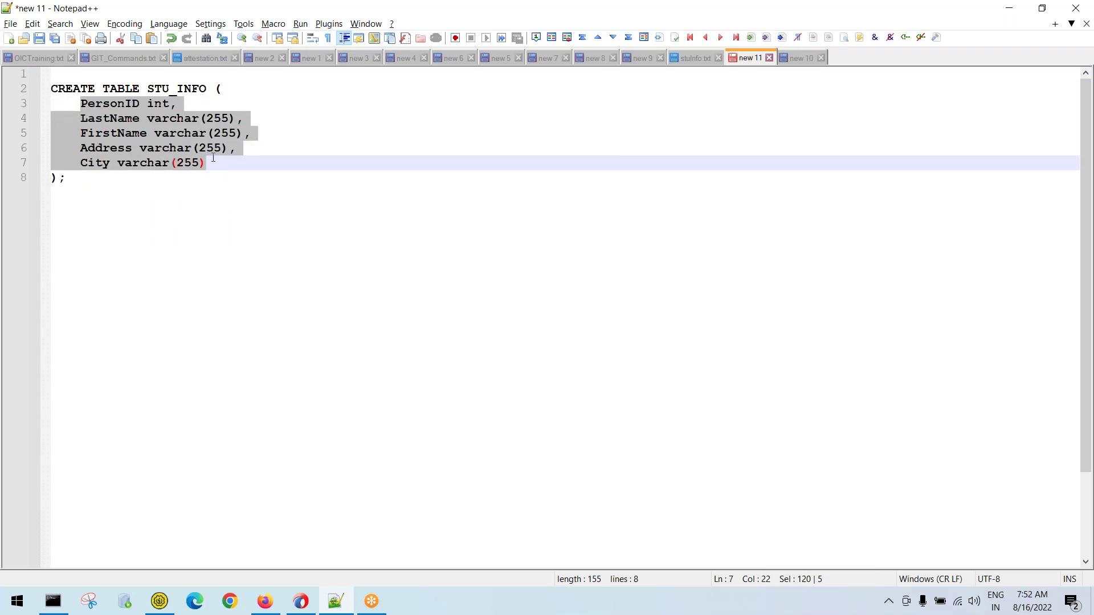
pyautogui.write('stu_n')
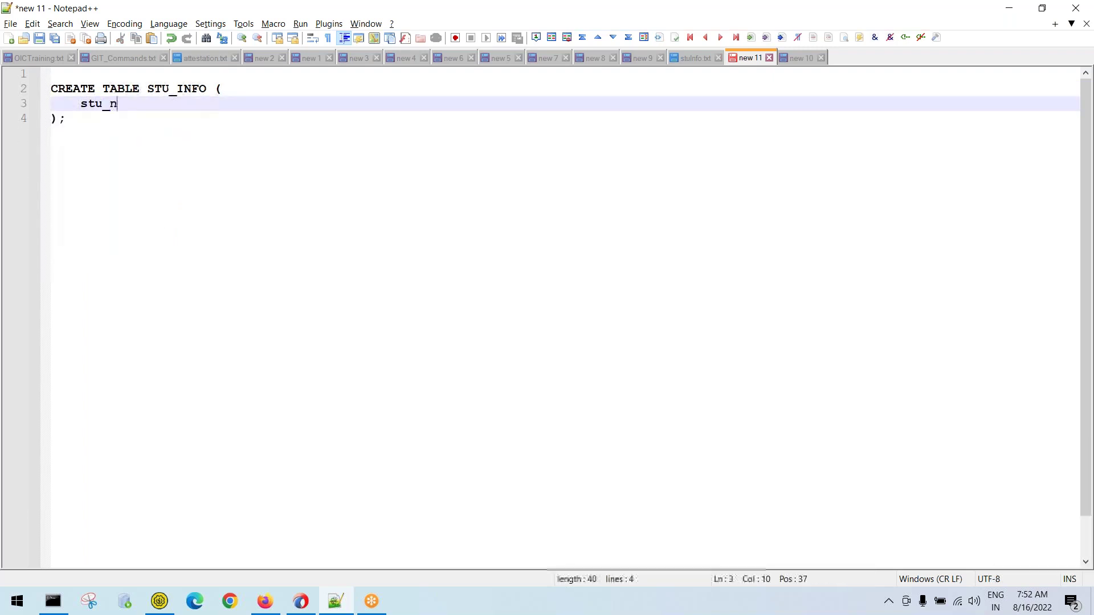
pyautogui.press('BackSpace')
pyautogui.write('id number,')
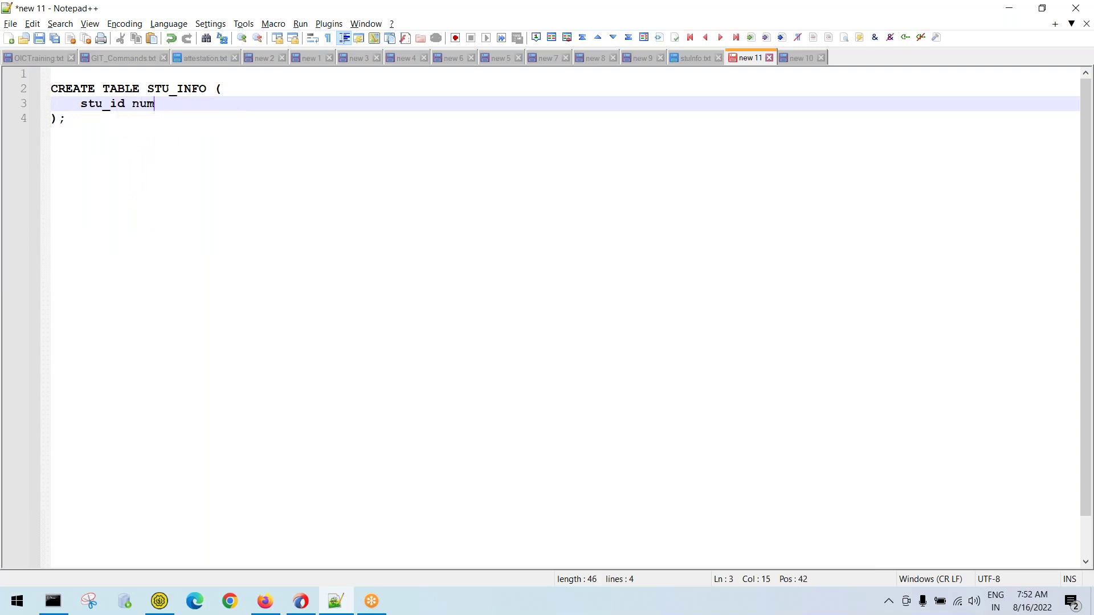
pyautogui.press('Return')
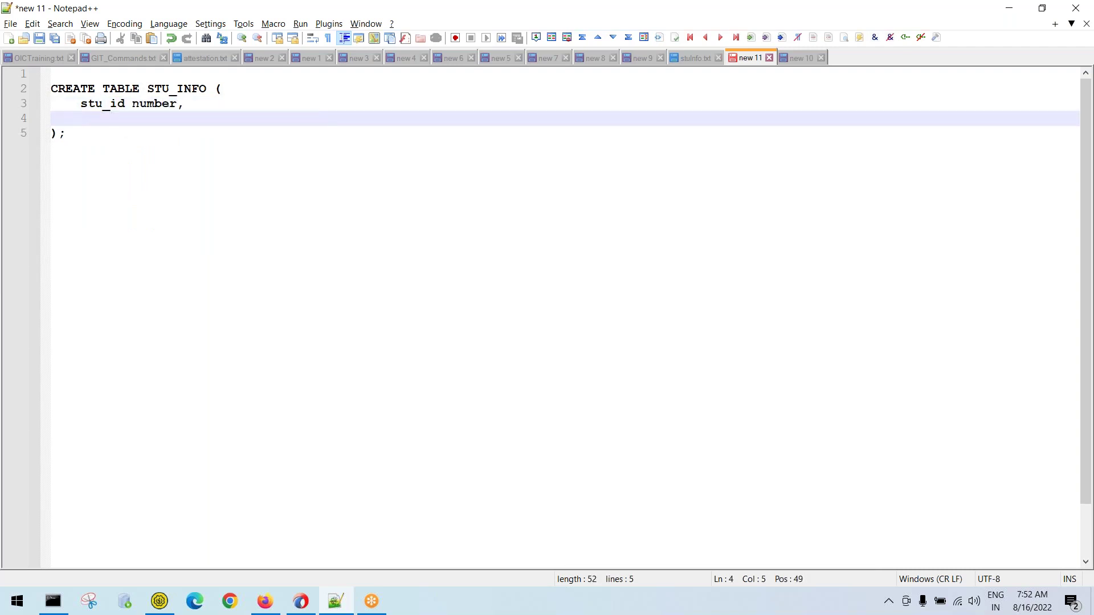
pyautogui.write('stu_name varc')
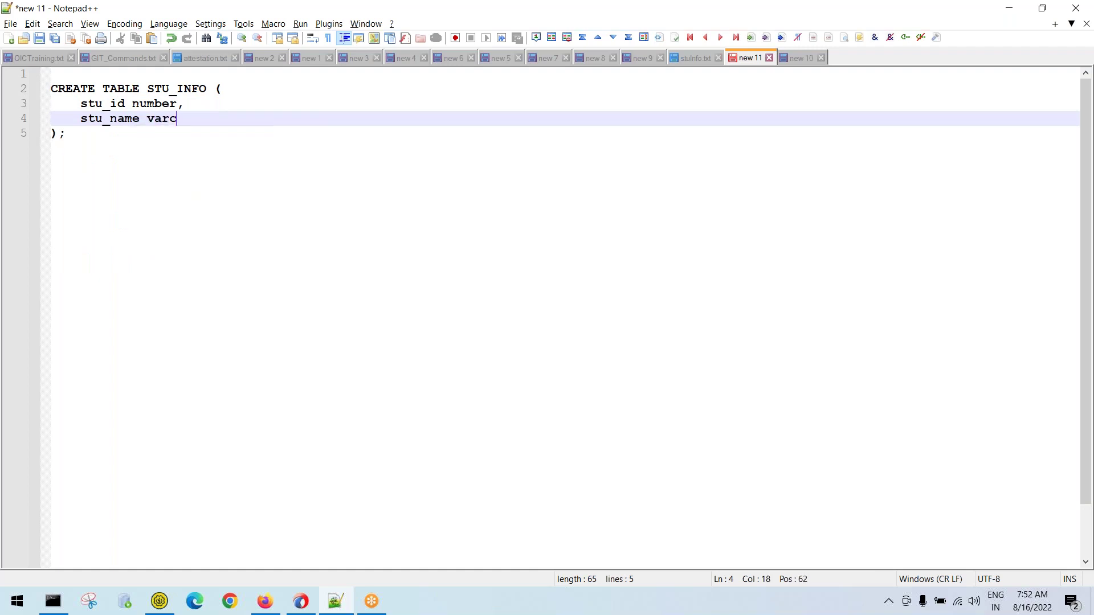
pyautogui.write('har')
pyautogui.write('2()')
pyautogui.write('20')
pyautogui.press('Right')
pyautogui.write(',')
# Add eng, hindi and maths number columns to the STU_INFO table
pyautogui.press('Return')
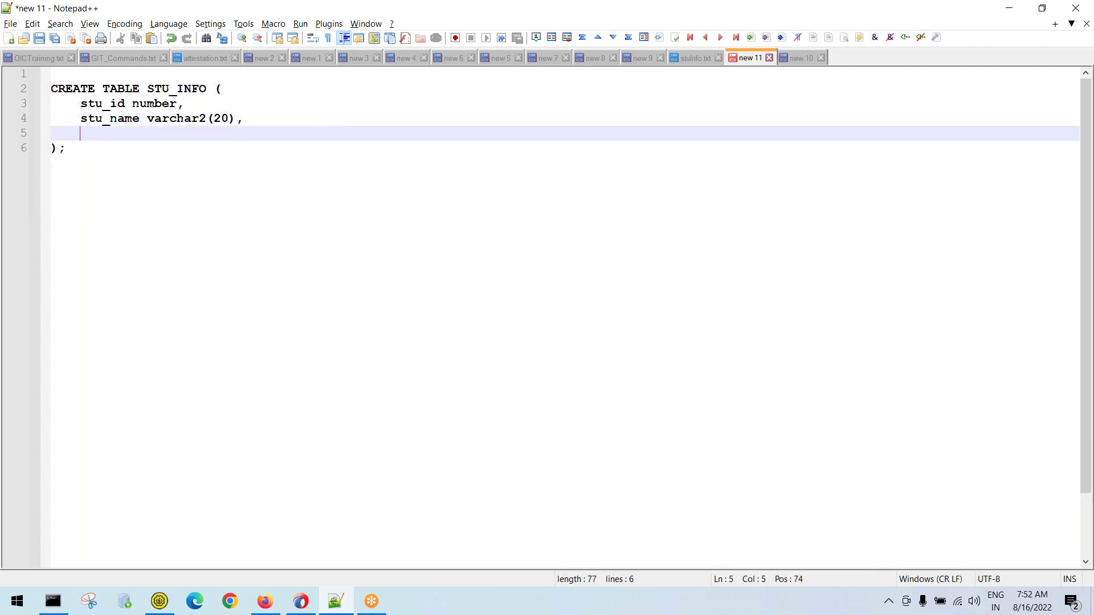
pyautogui.write('eng number,')
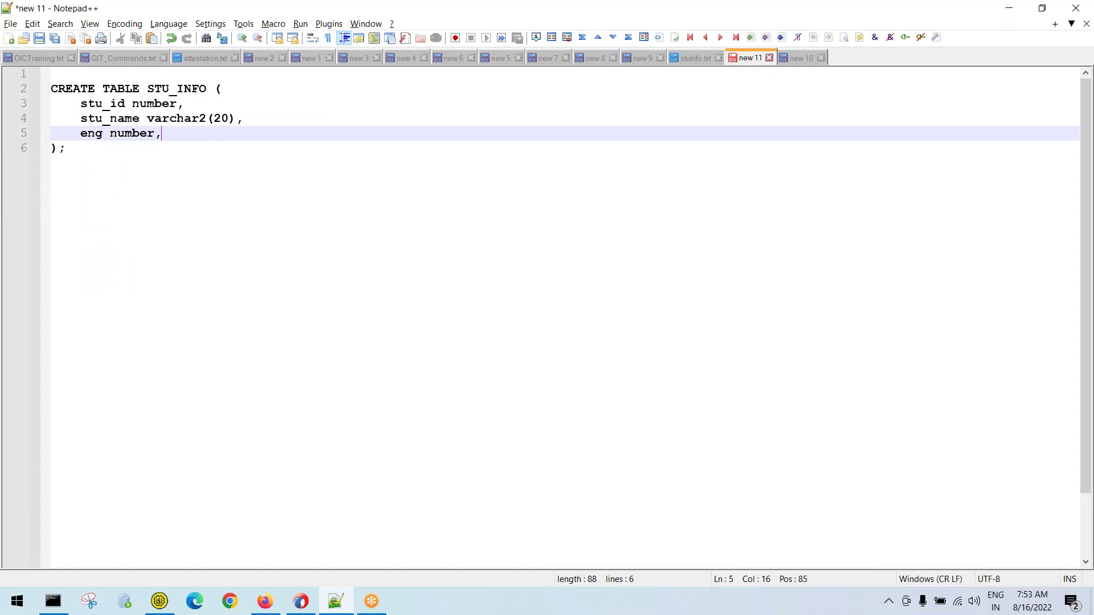
pyautogui.press('Return')
pyautogui.write('hindi ')
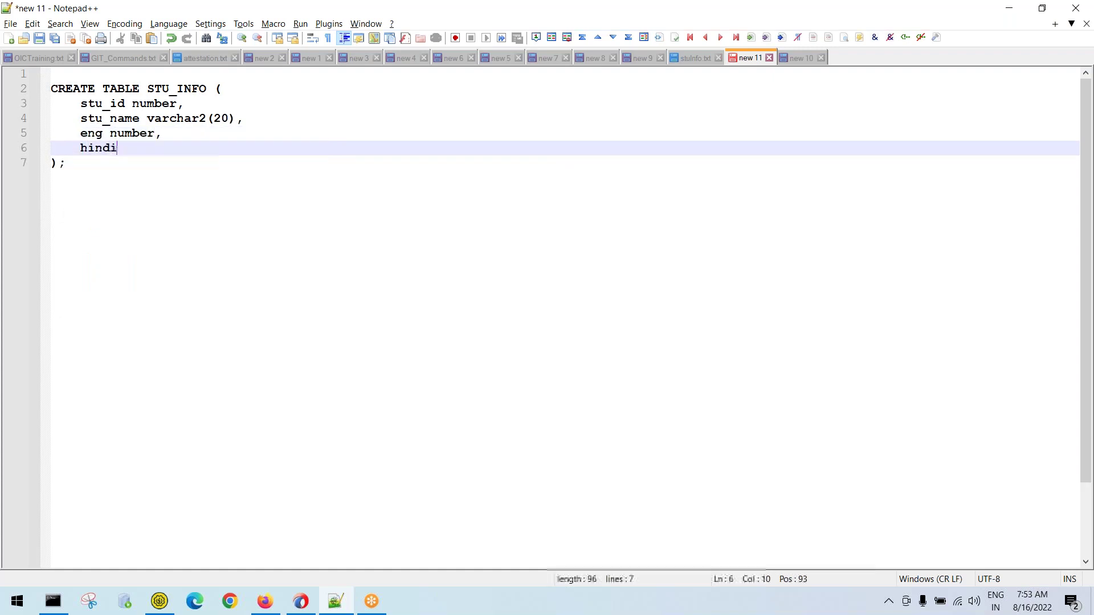
pyautogui.write('number,')
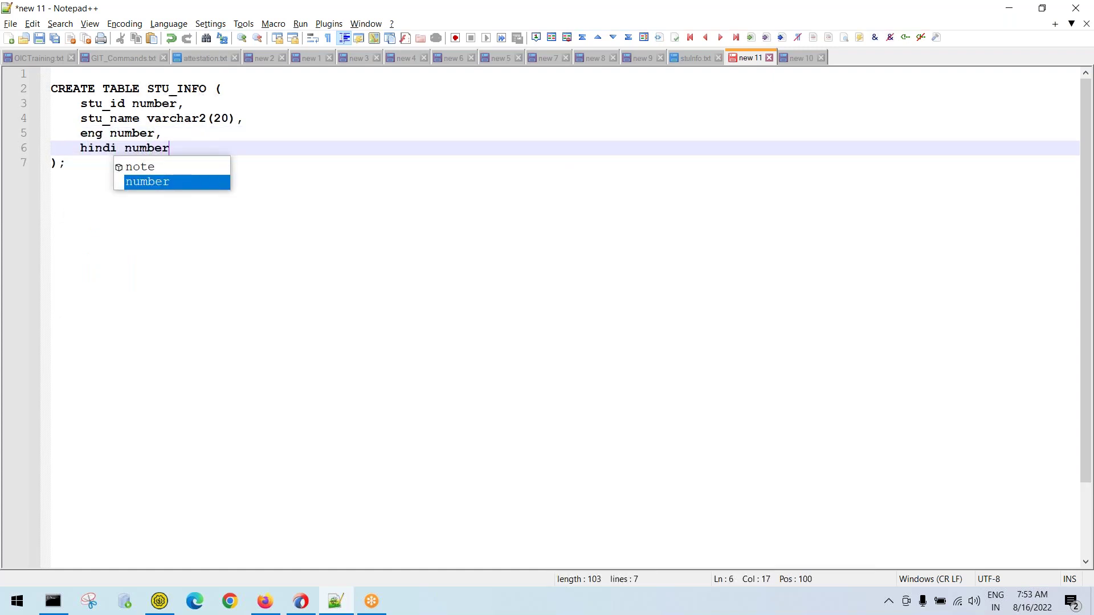
pyautogui.press('Return')
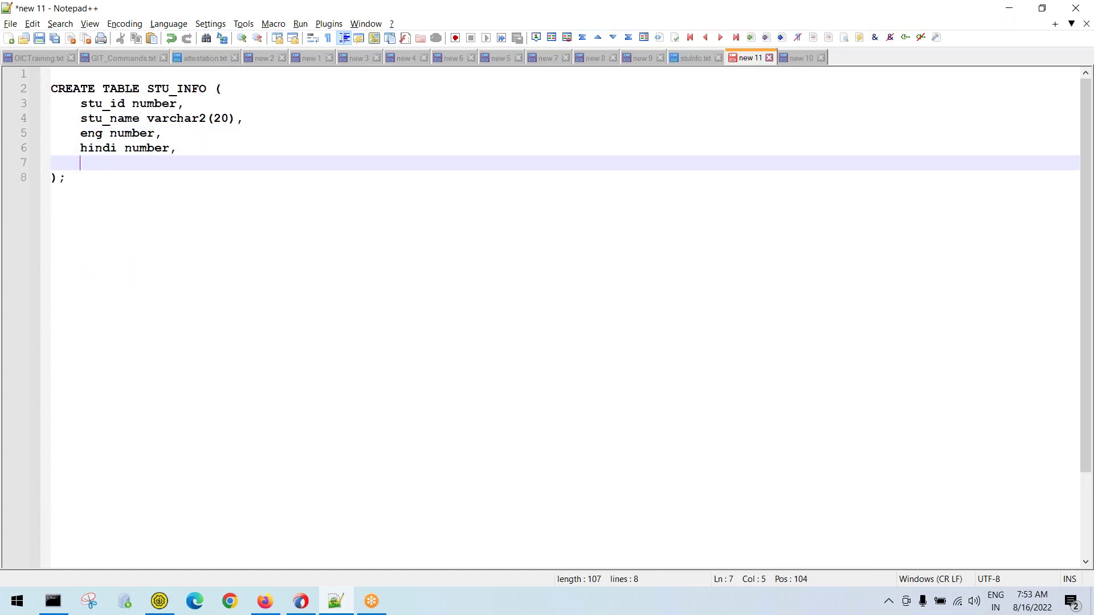
pyautogui.write('maths number')
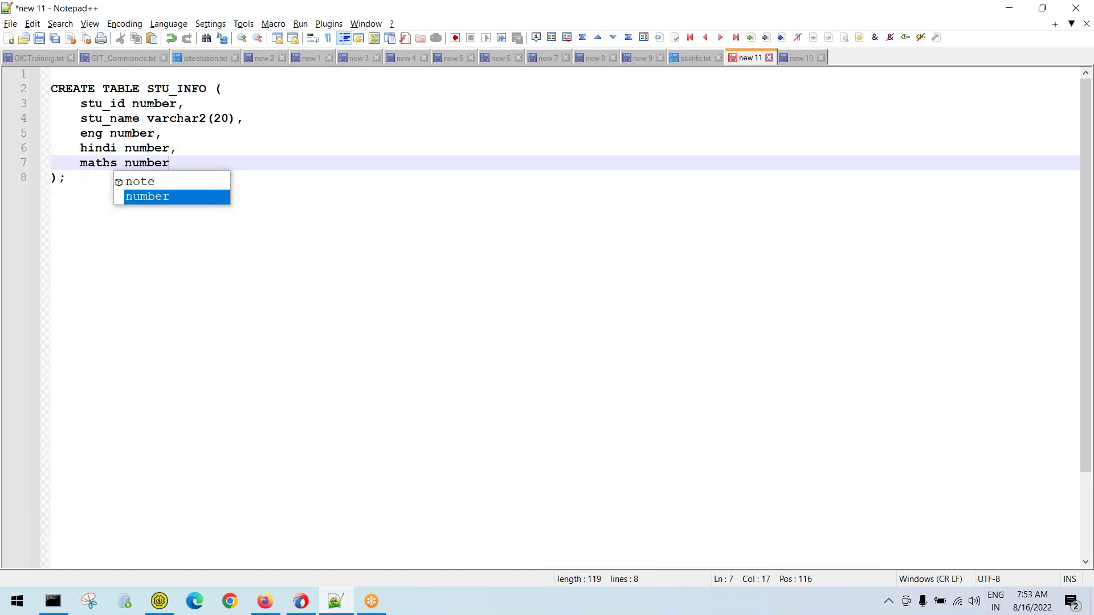
# Select the whole CREATE TABLE STU_INFO statement
pyautogui.click(114, 275)
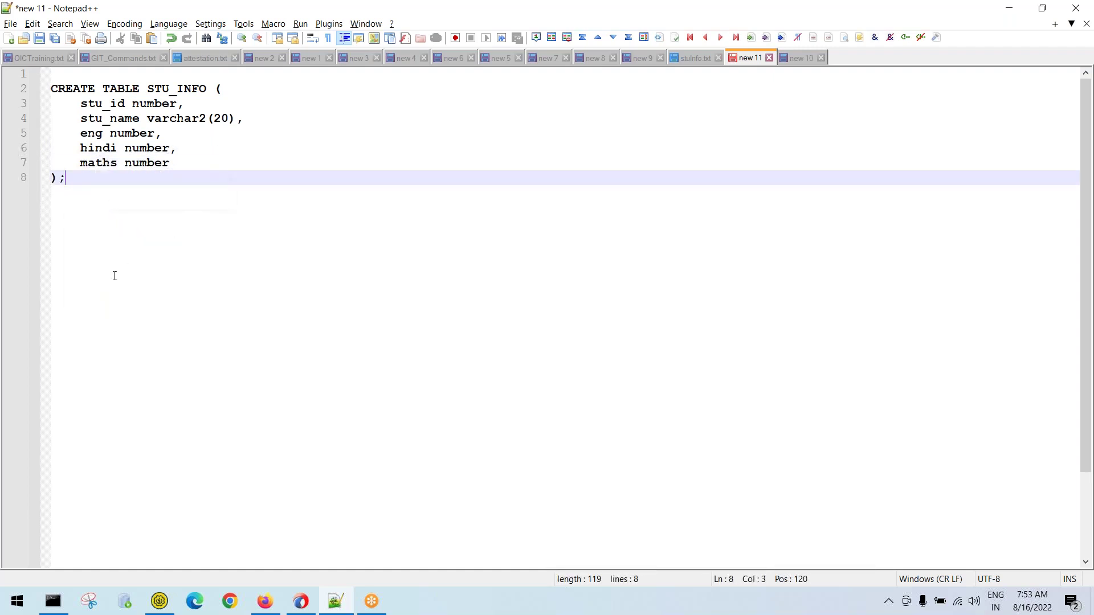
pyautogui.moveTo(77, 178); pyautogui.dragTo(22, 85)
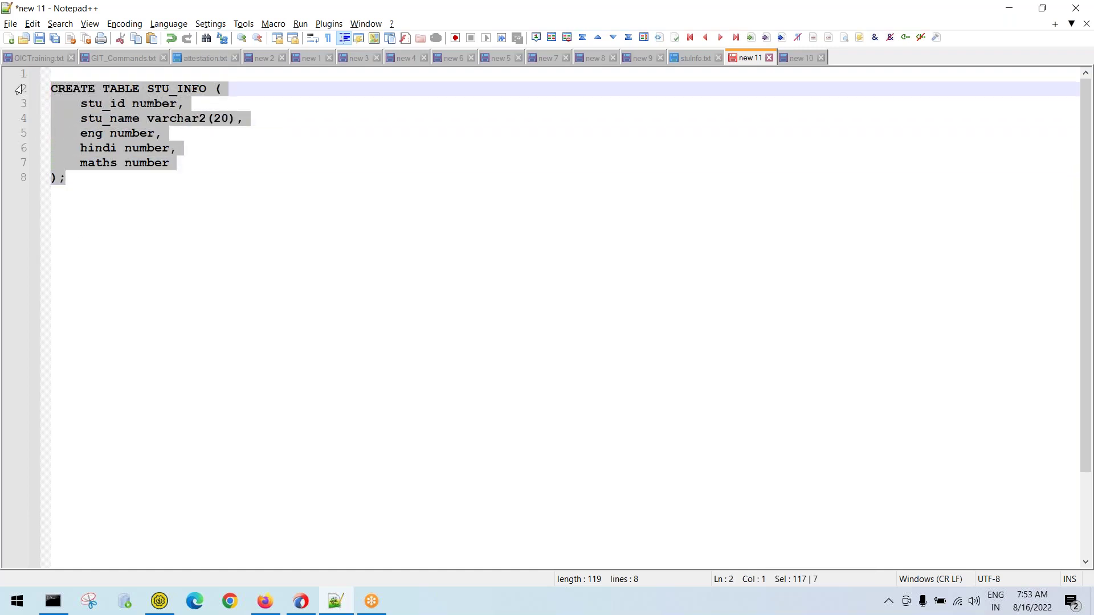
pyautogui.click(91, 205)
pyautogui.moveTo(80, 178); pyautogui.dragTo(33, 91)
# Open the Database adapter notes and insert an empty line after line 13
pyautogui.click(301, 601)
pyautogui.click(336, 601)
pyautogui.click(700, 60)
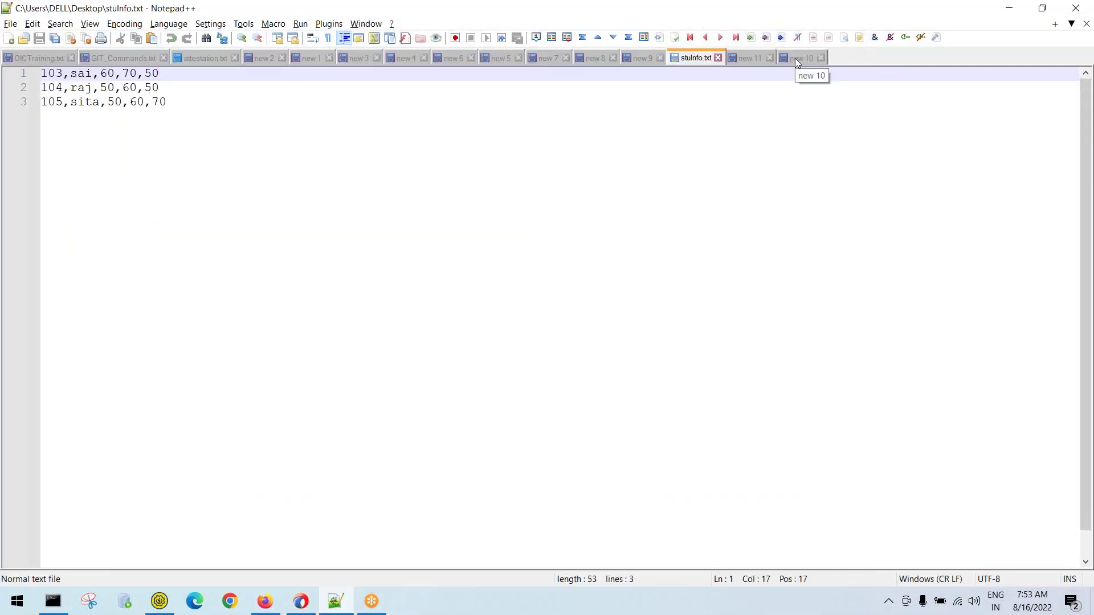
pyautogui.click(797, 59)
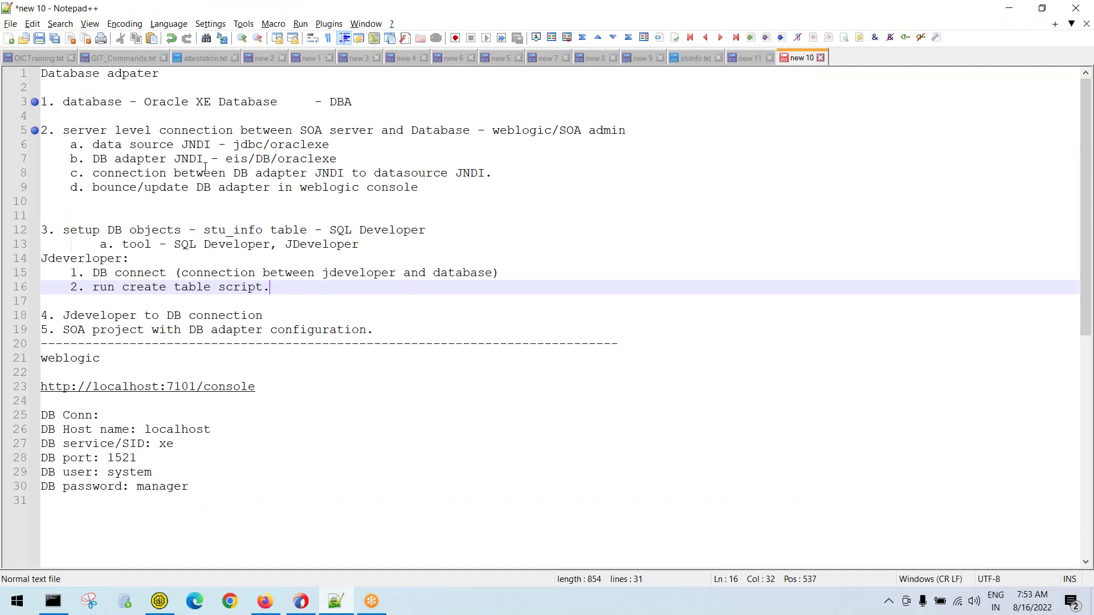
pyautogui.click(371, 245)
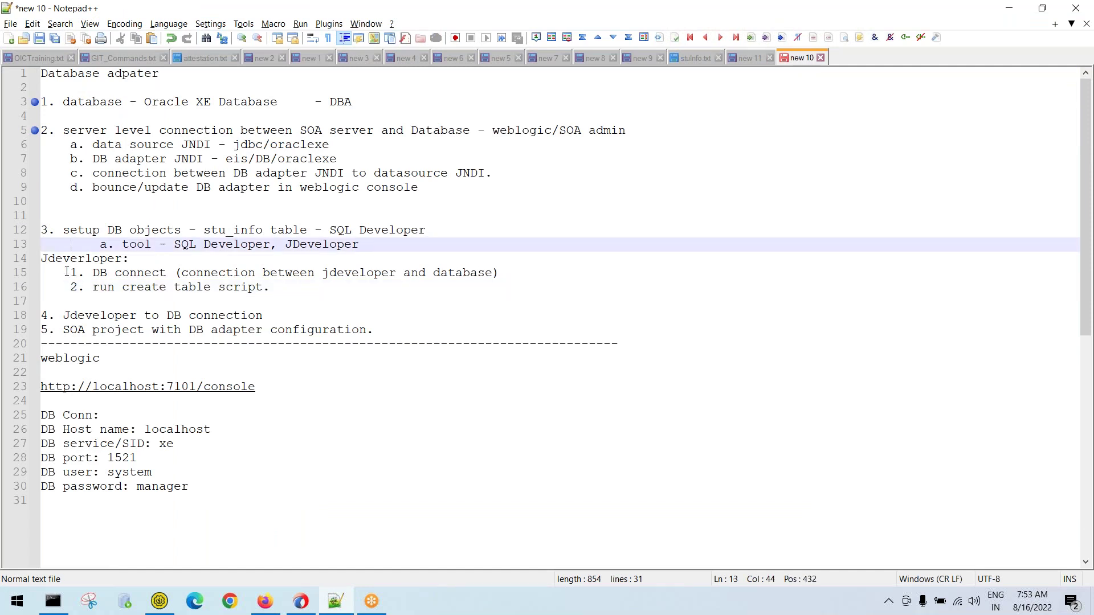
pyautogui.press('Return')
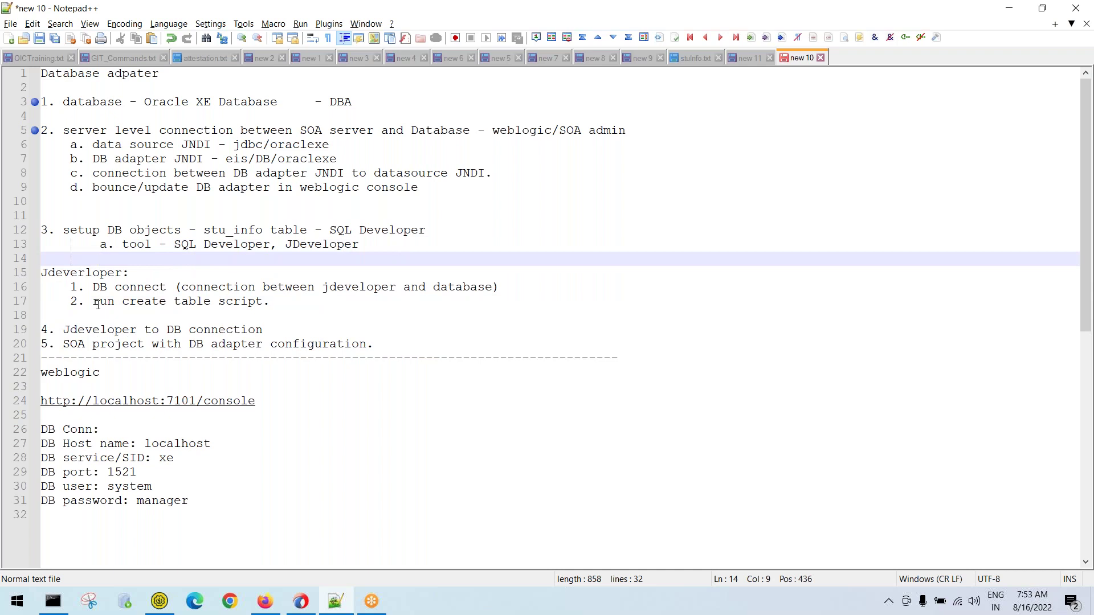
# Highlight '3. setup DB objects' and 'SQL Developer' in the notes
pyautogui.moveTo(181, 230); pyautogui.dragTo(42, 228)
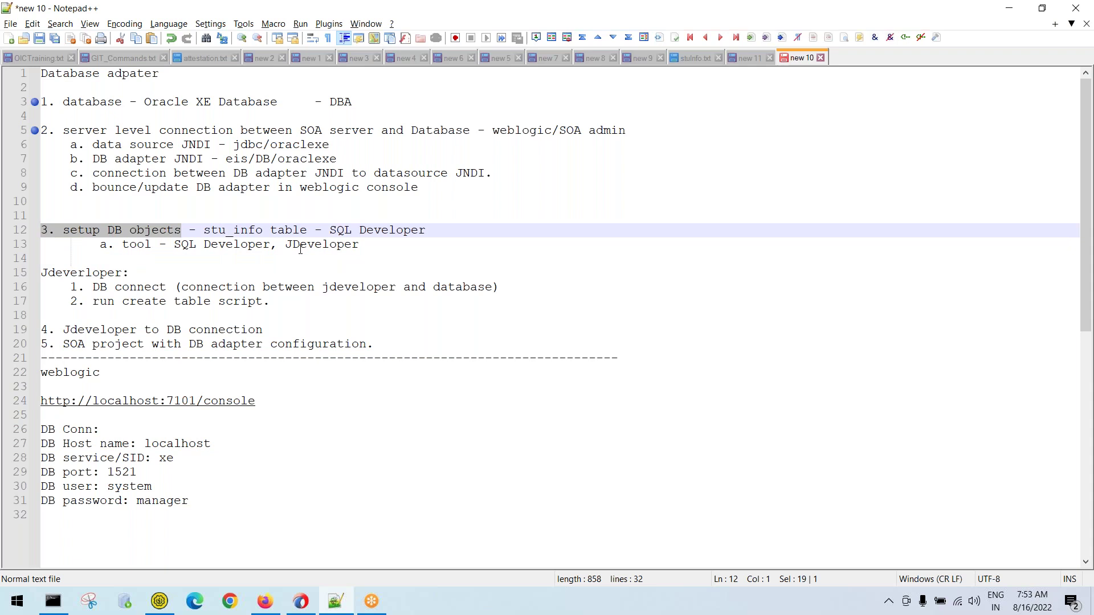
pyautogui.moveTo(329, 230); pyautogui.dragTo(432, 228)
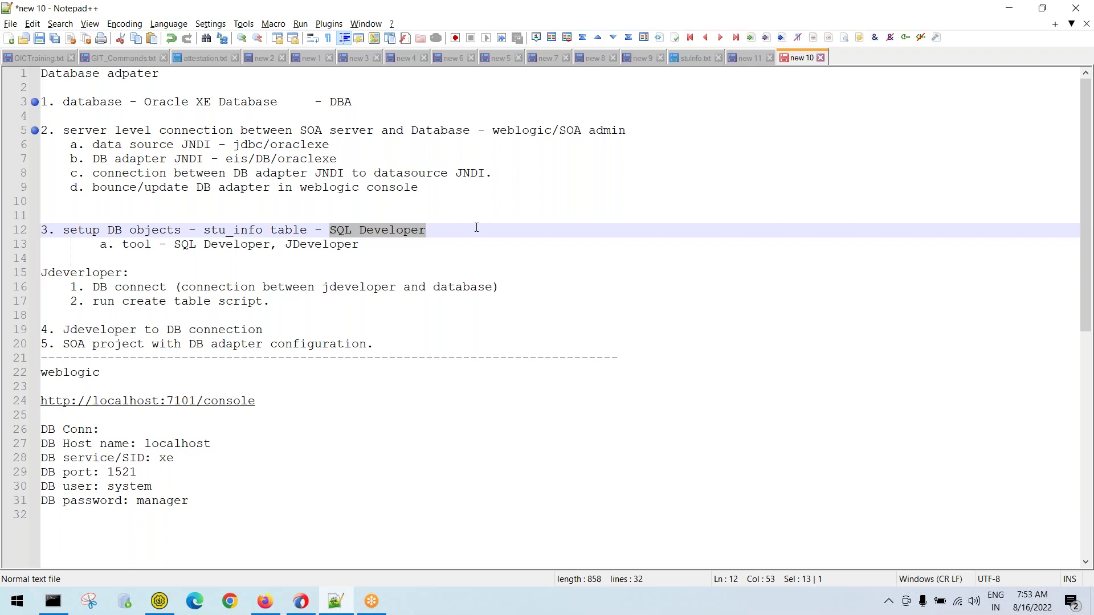
pyautogui.click(742, 64)
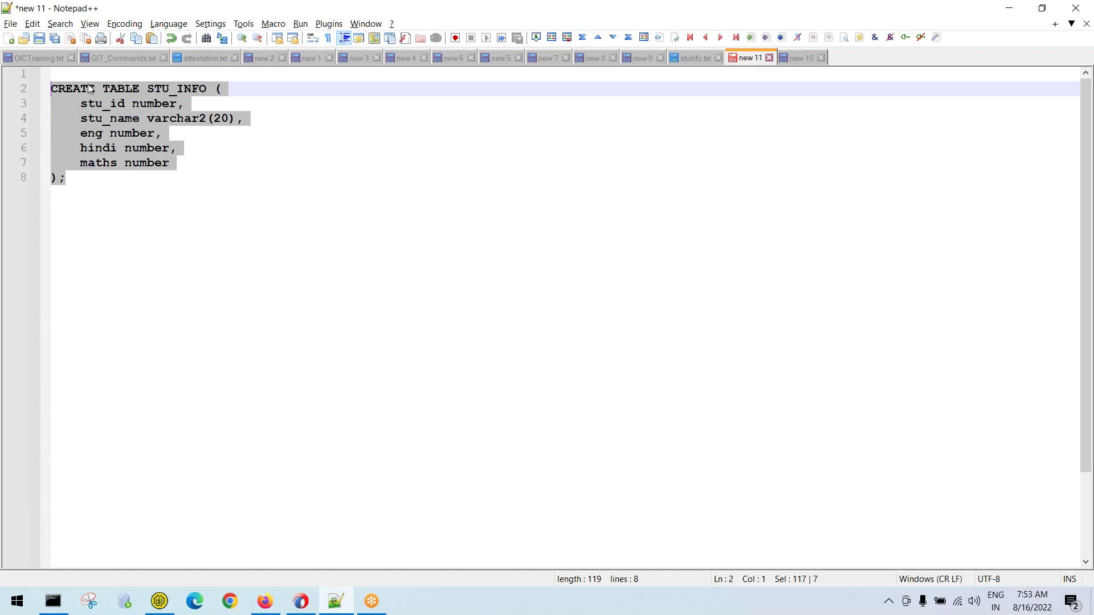
# Select the whole CREATE TABLE STU_INFO statement in the new 11 tab
pyautogui.moveTo(75, 183); pyautogui.dragTo(50, 88)
pyautogui.hotkey('ctrl', 'c')
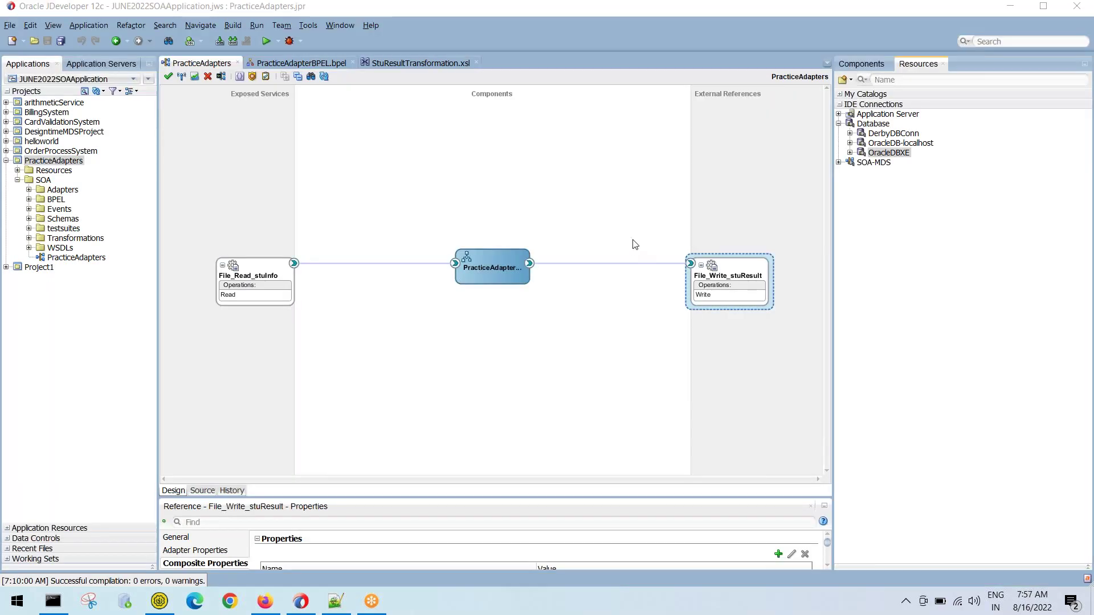
# Clear the diagram selection, close the Windows licence notice, and select OracleDBXE
pyautogui.click(772, 235)
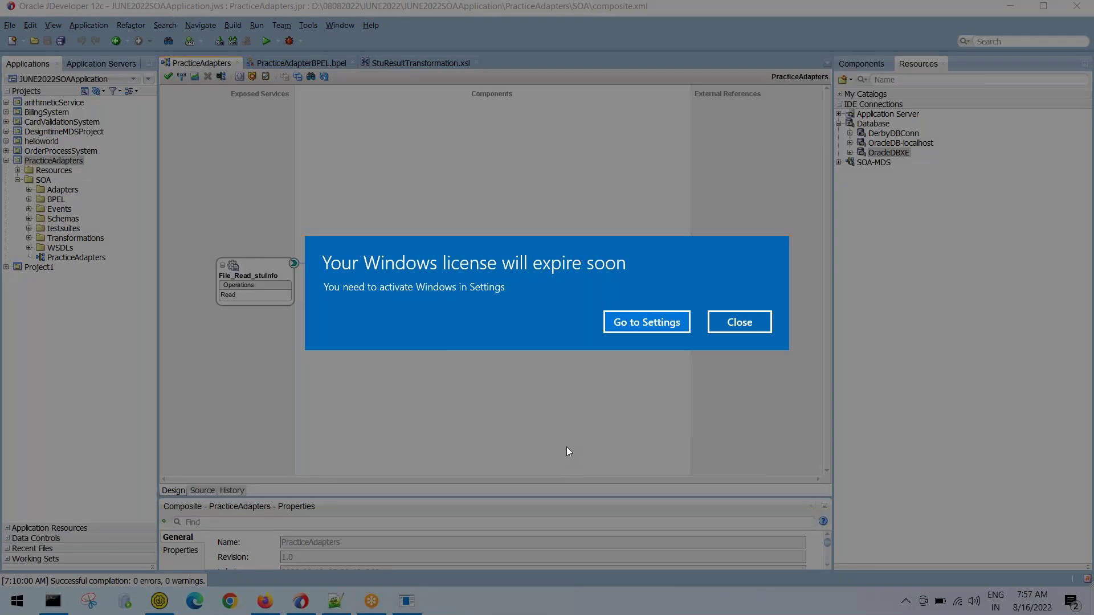
pyautogui.click(747, 329)
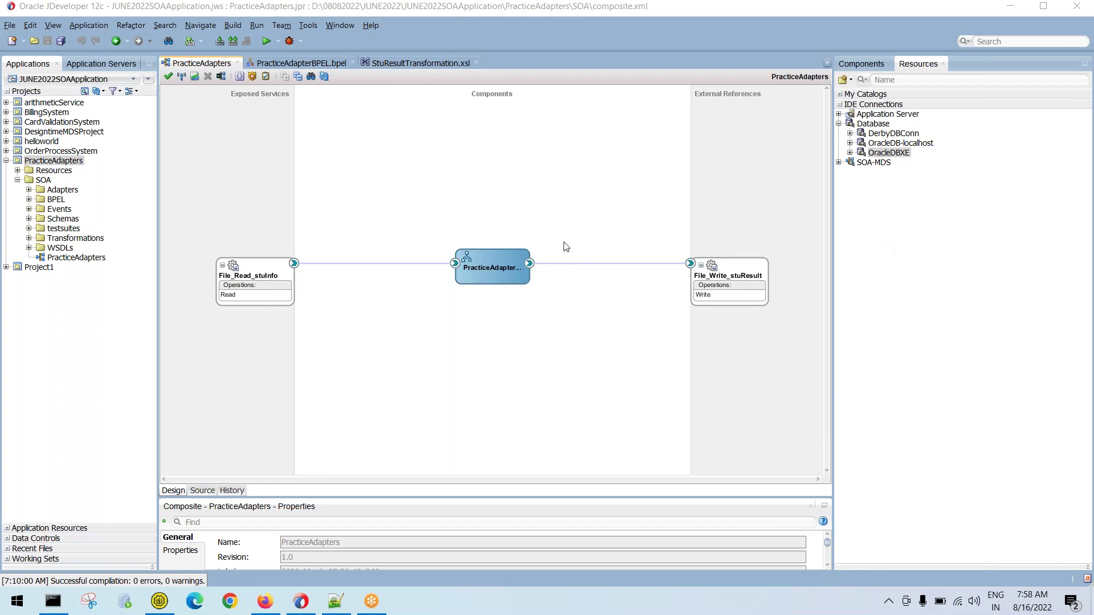
pyautogui.click(892, 157)
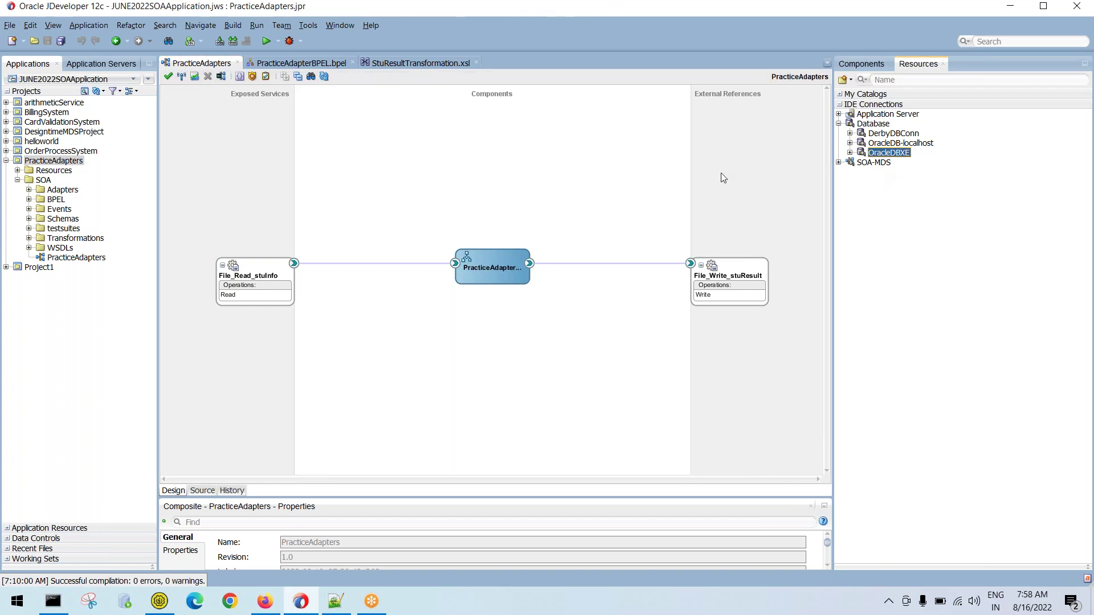
# Open a new SQL Worksheet from Tools > Database using the OracleDBXE connection
pyautogui.click(307, 26)
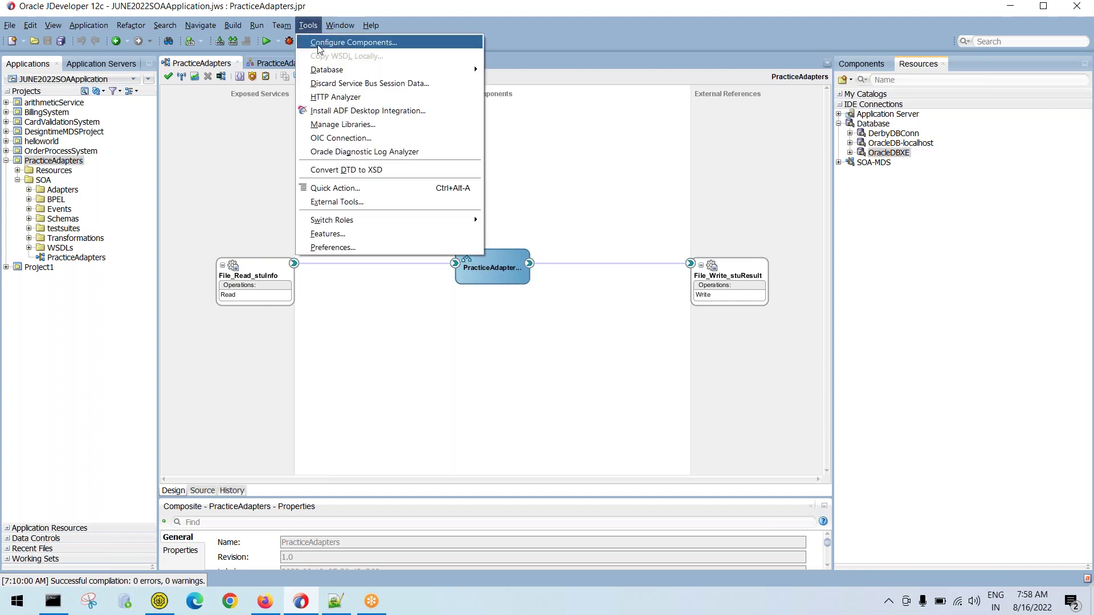
pyautogui.moveTo(335, 72)
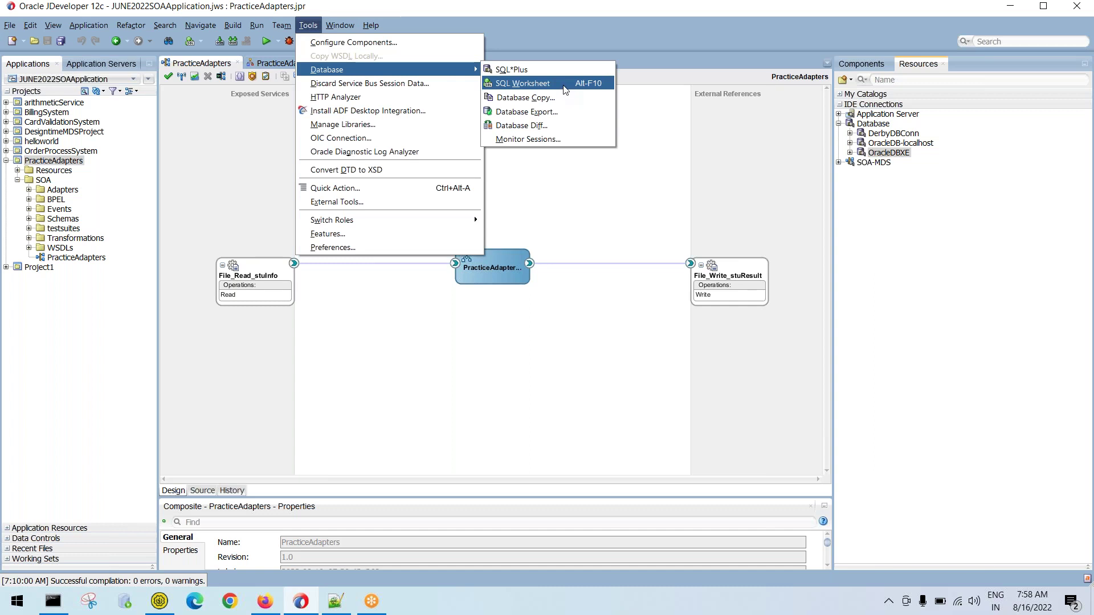
pyautogui.click(564, 87)
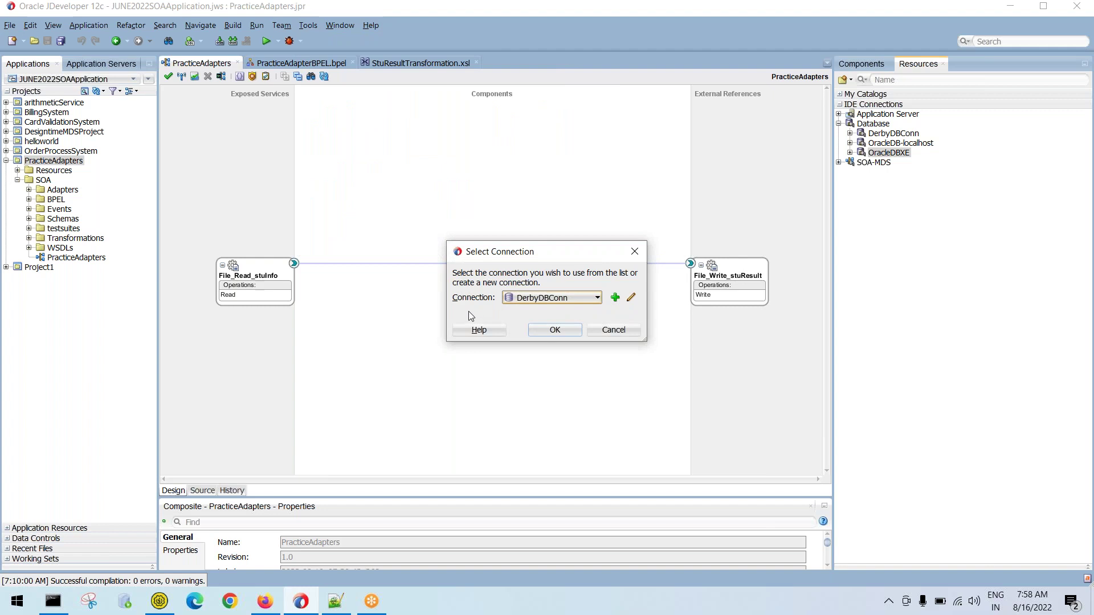
pyautogui.click(535, 302)
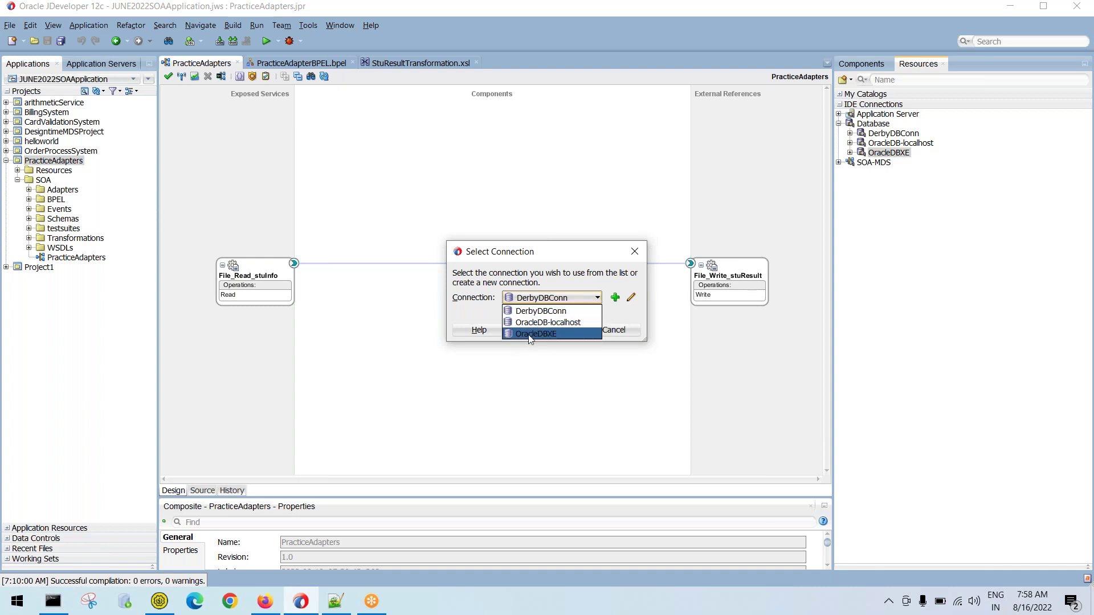
pyautogui.click(568, 312)
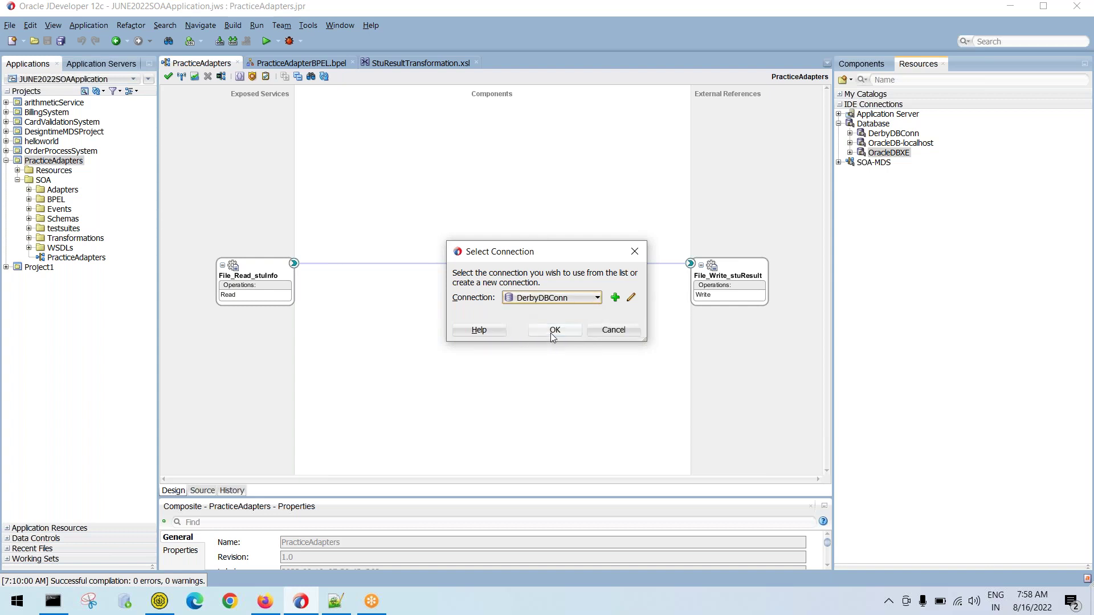
pyautogui.click(550, 299)
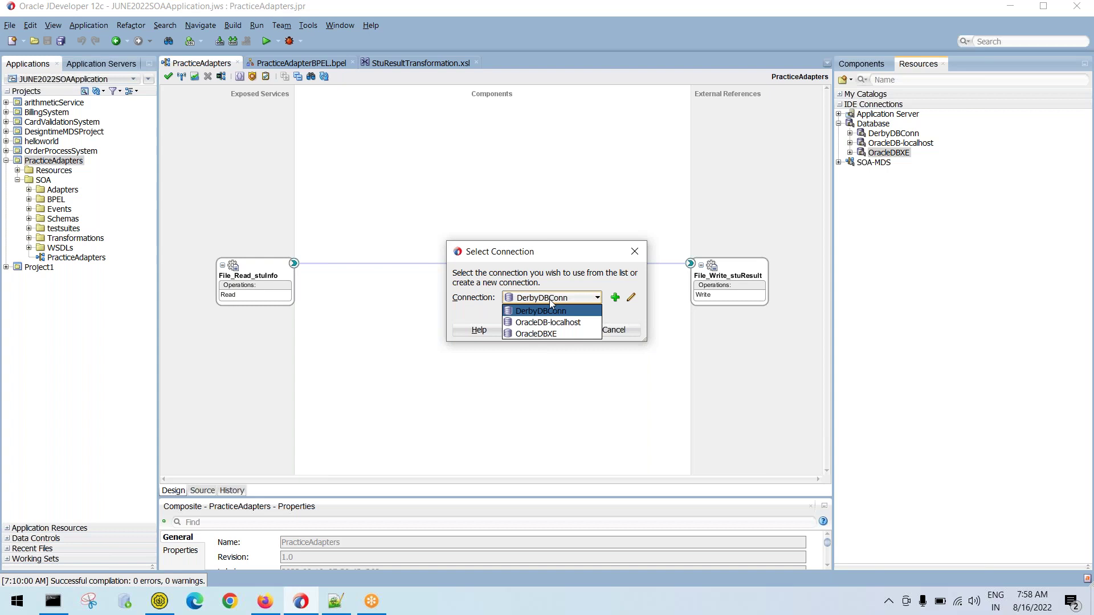
pyautogui.click(551, 335)
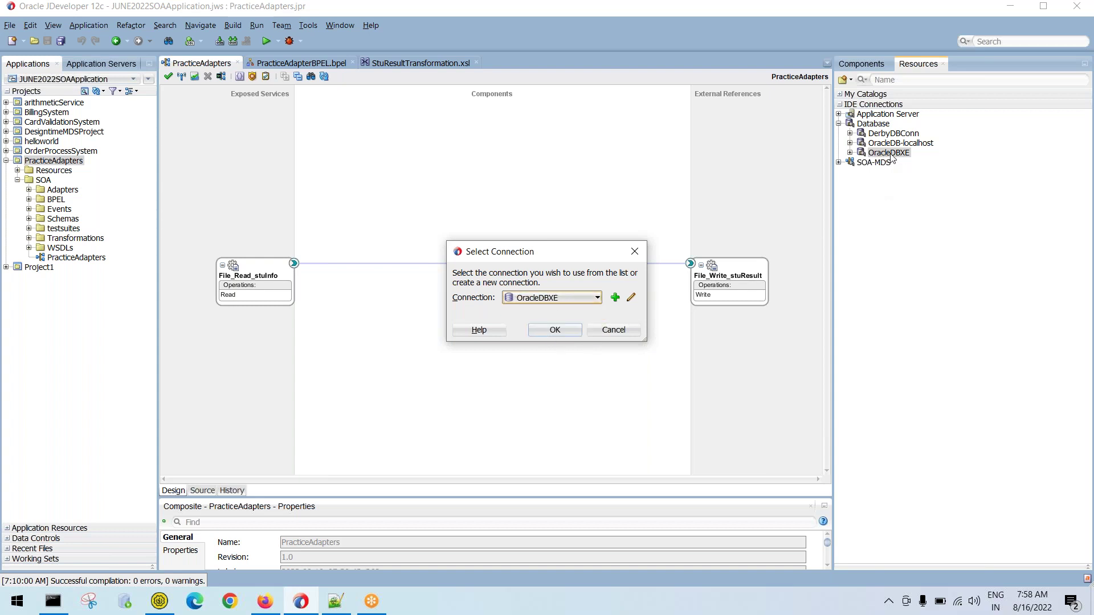
pyautogui.click(555, 331)
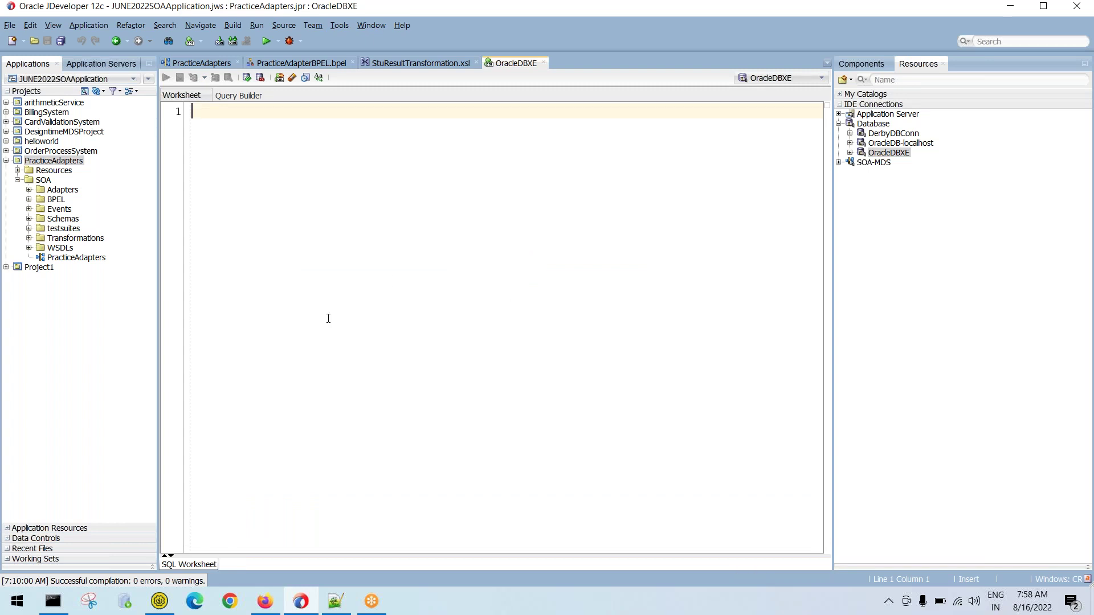
# Copy the STU_INFO script from Notepad++ and paste it into the worksheet
pyautogui.click(336, 605)
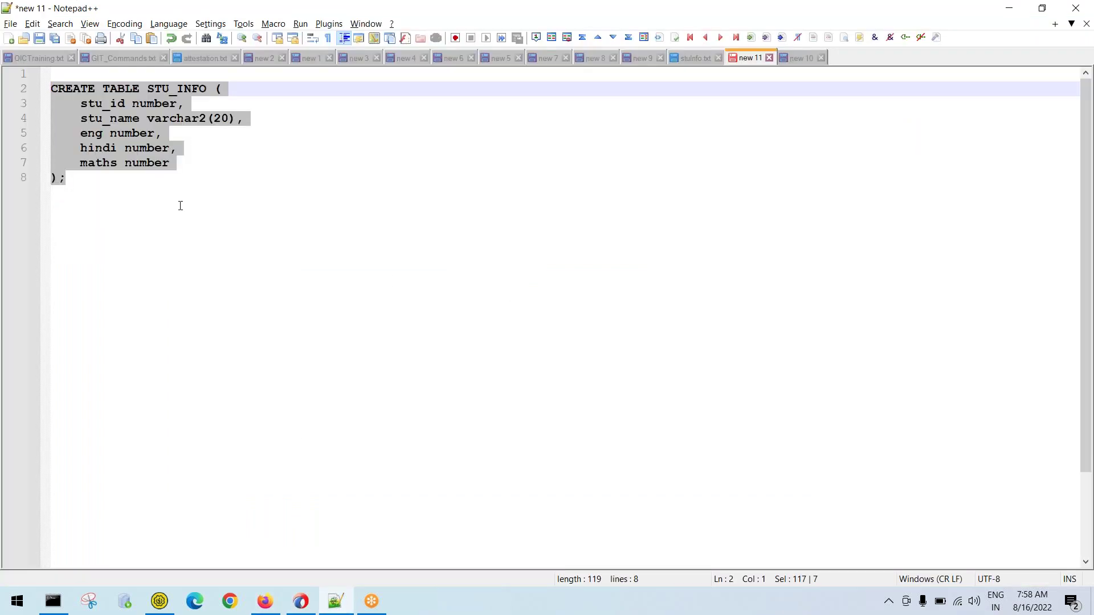
pyautogui.hotkey('alt', 'Tab')
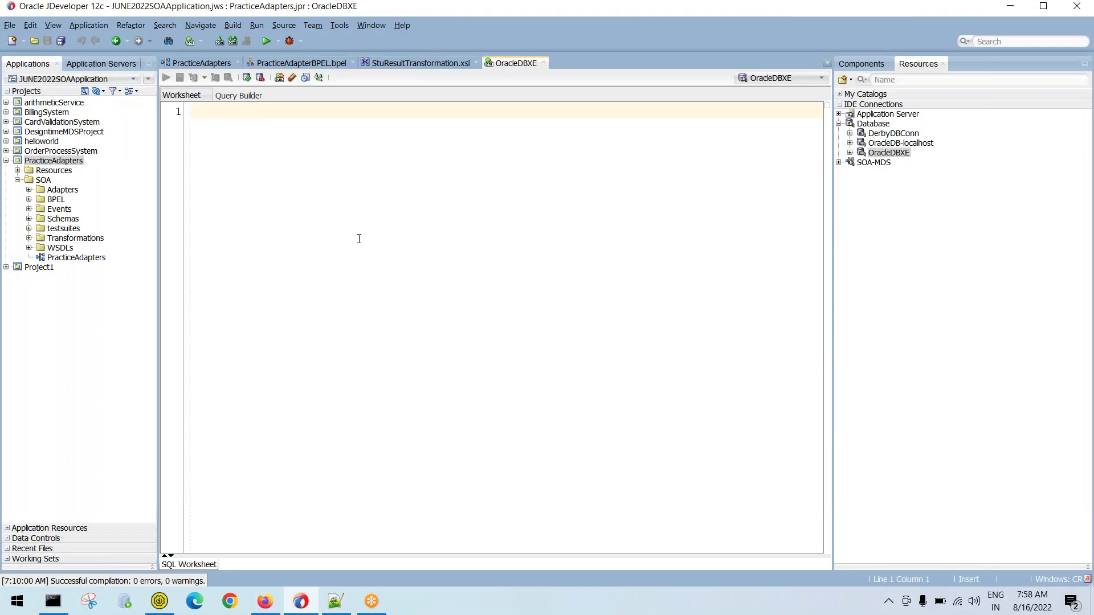
pyautogui.hotkey('ctrl', 'v')
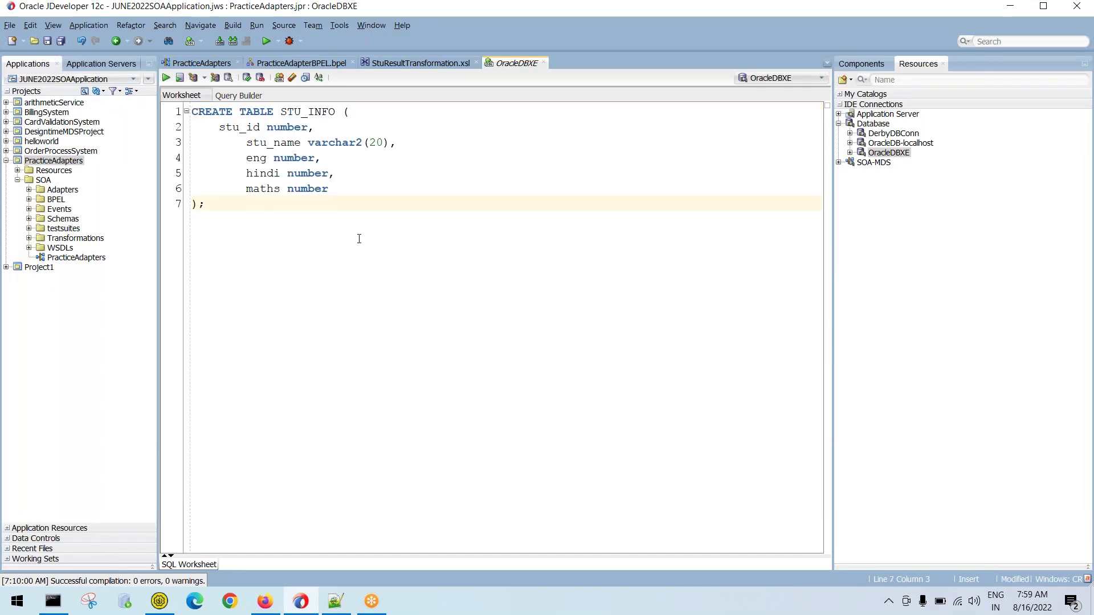
# Save the worksheet to the Desktop as PracticeSQLScript.sql
pyautogui.hotkey('ctrl', 's')
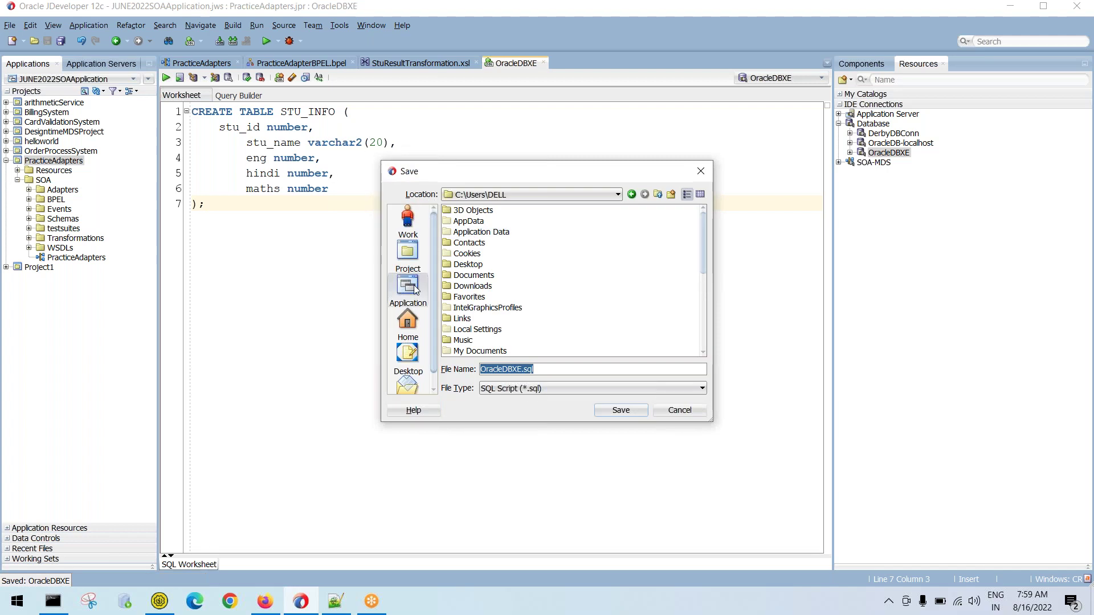
pyautogui.click(408, 356)
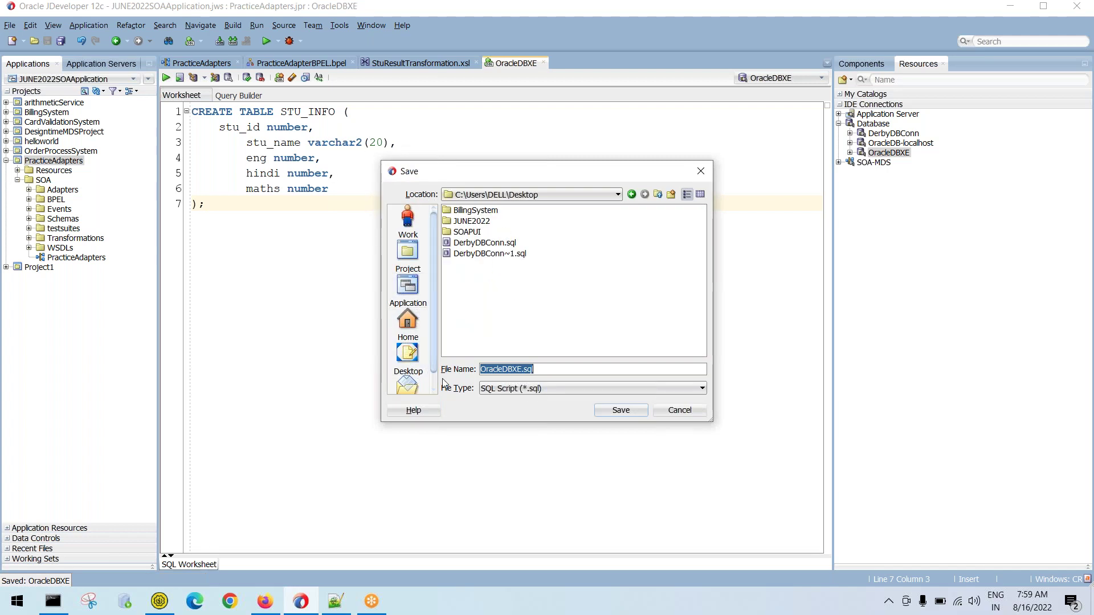
pyautogui.click(519, 369)
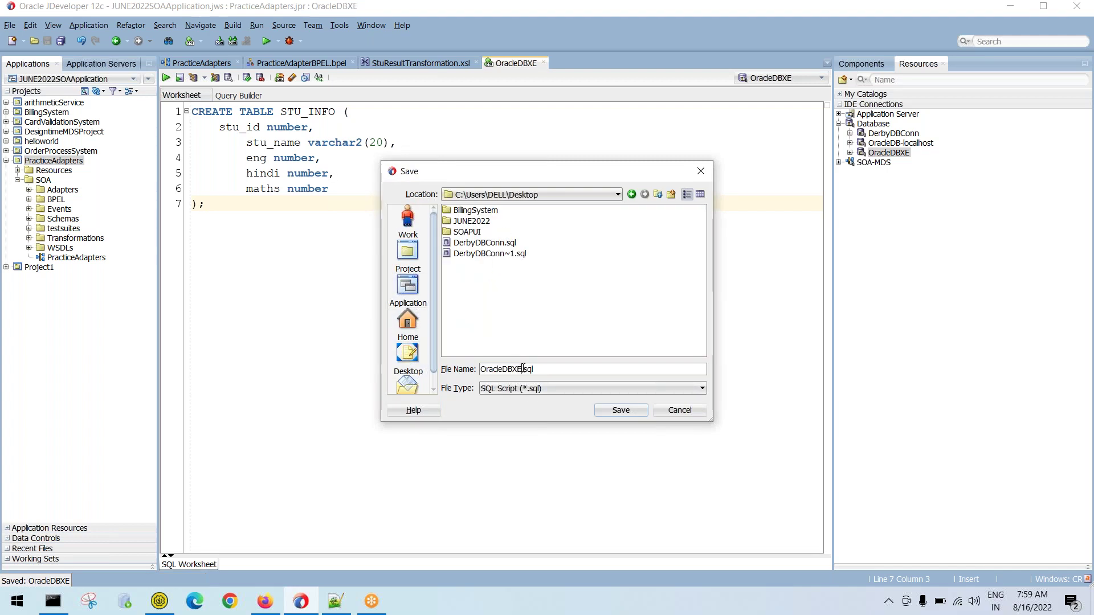
pyautogui.hotkey('shift', 'Home')
pyautogui.write('Prac')
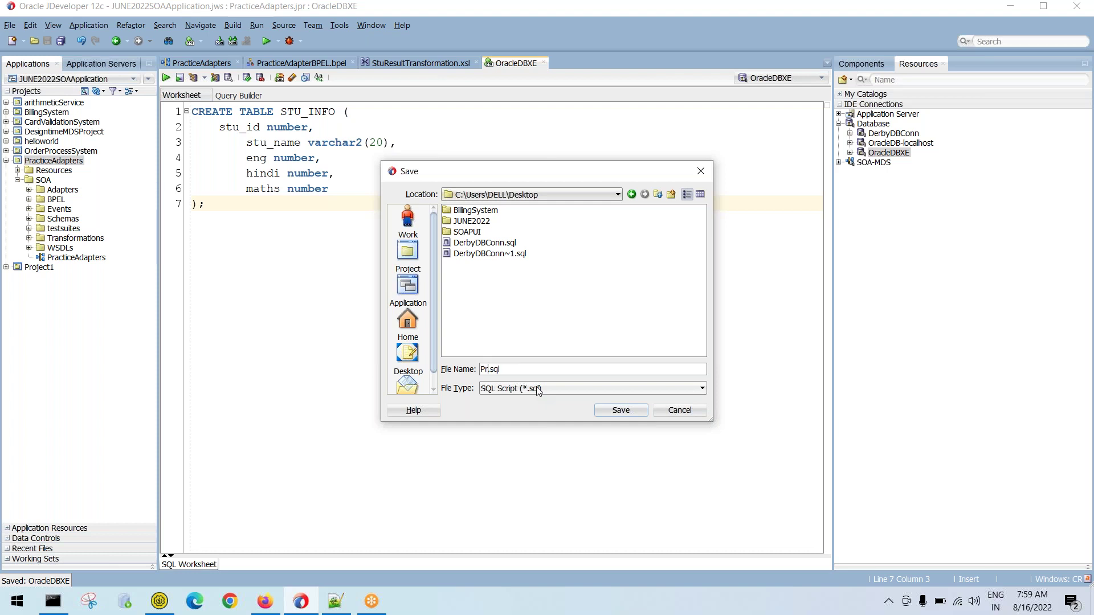
pyautogui.write('ticeSQLScript')
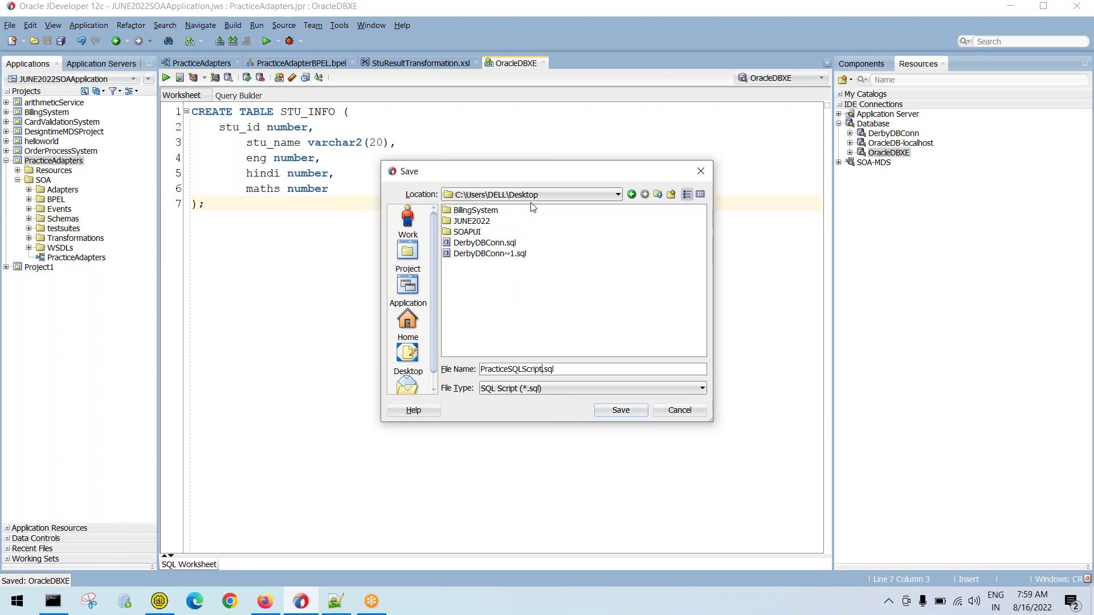
pyautogui.click(621, 412)
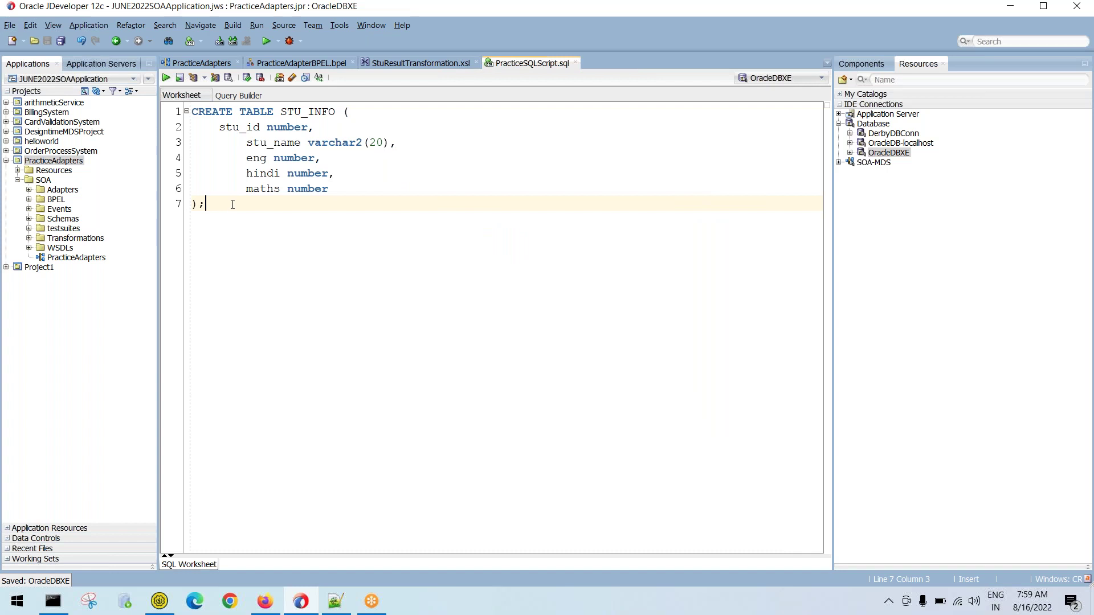
pyautogui.moveTo(232, 205); pyautogui.dragTo(212, 179)
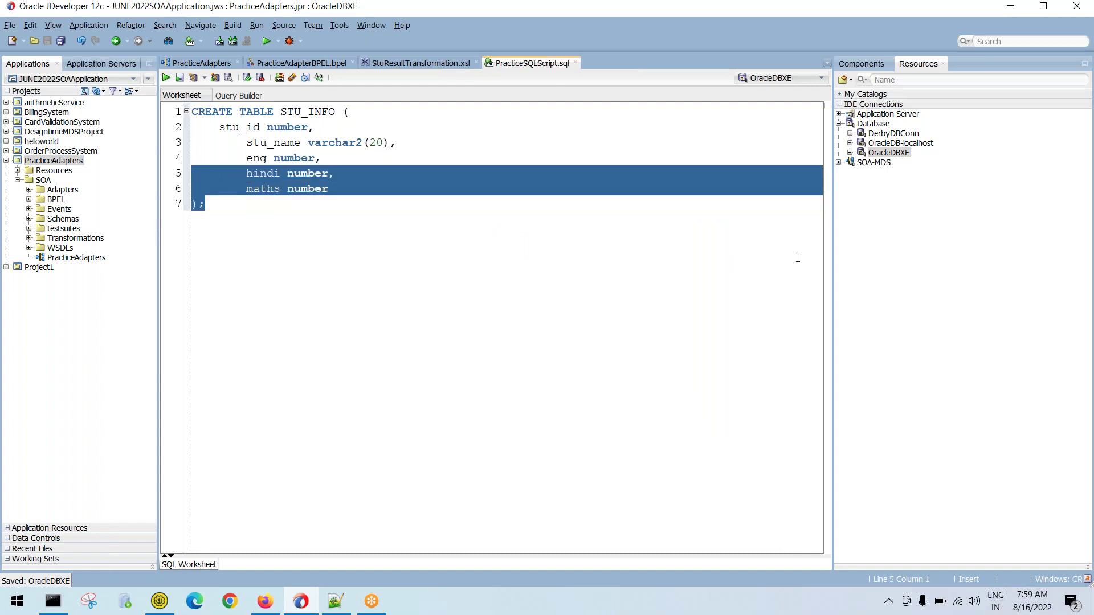
# Expand OracleDBXE's Tables to check for STU_INFO, then add lines below the CREATE statement
pyautogui.click(850, 153)
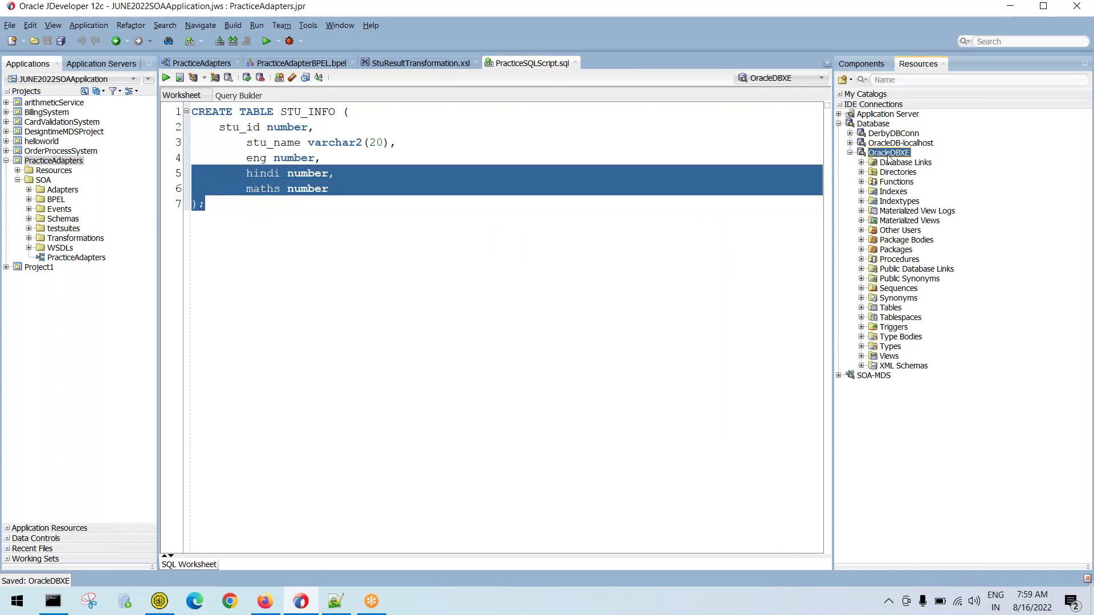
pyautogui.click(862, 308)
pyautogui.scroll(-20, 913, 203)
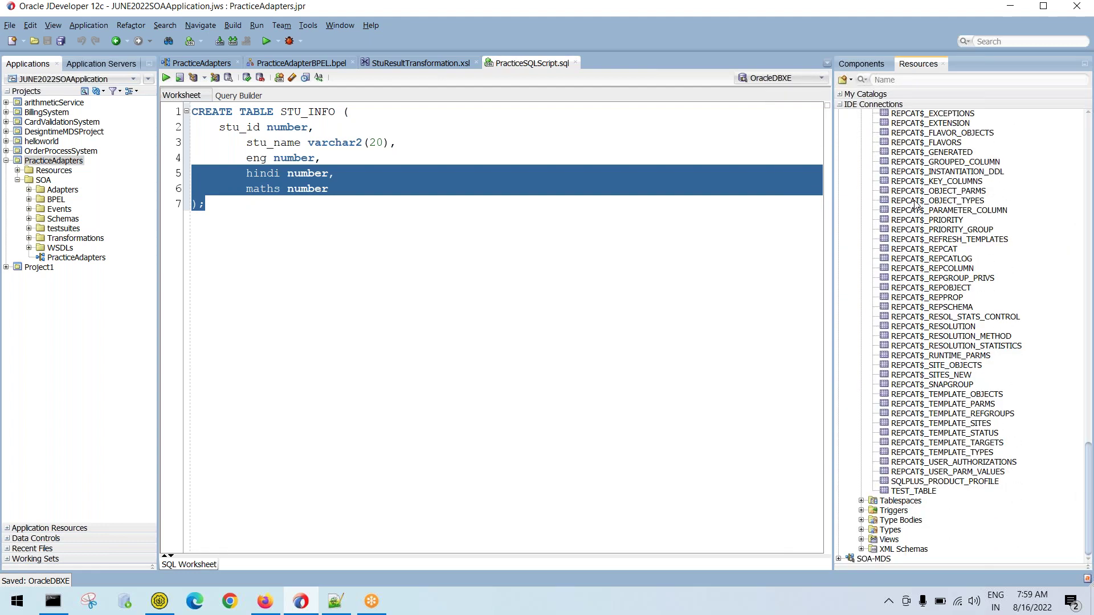
pyautogui.doubleClick(300, 112)
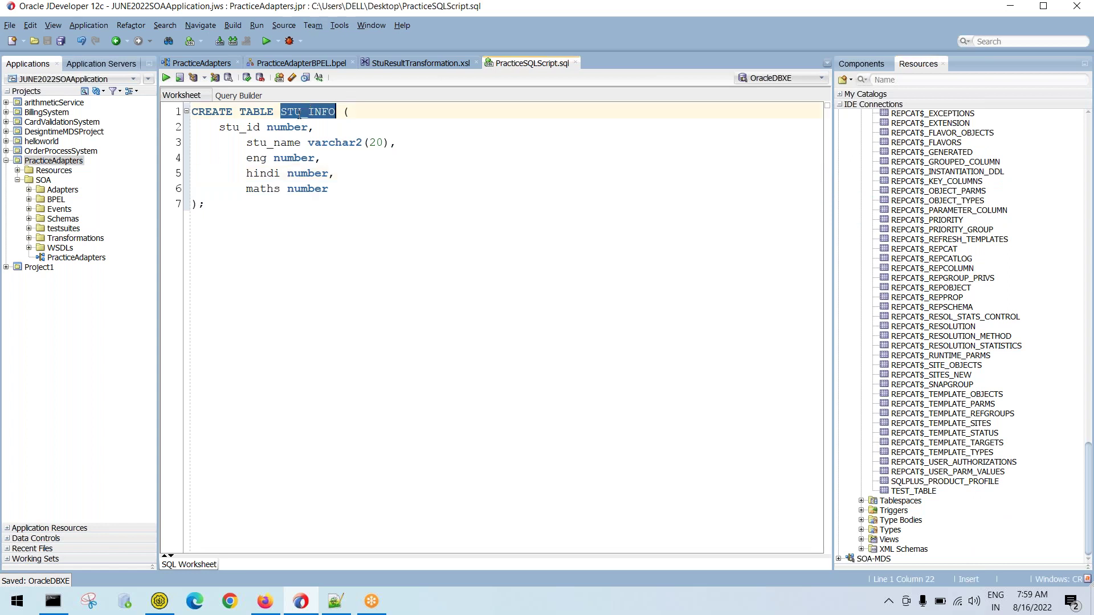
pyautogui.scroll(7, 944, 363)
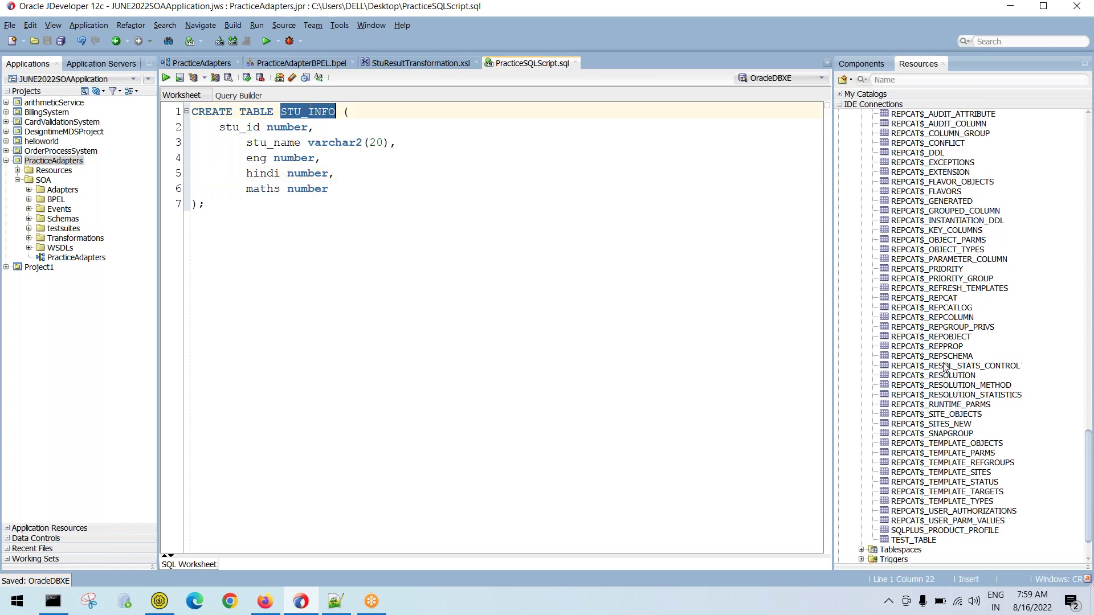
pyautogui.scroll(20, 944, 363)
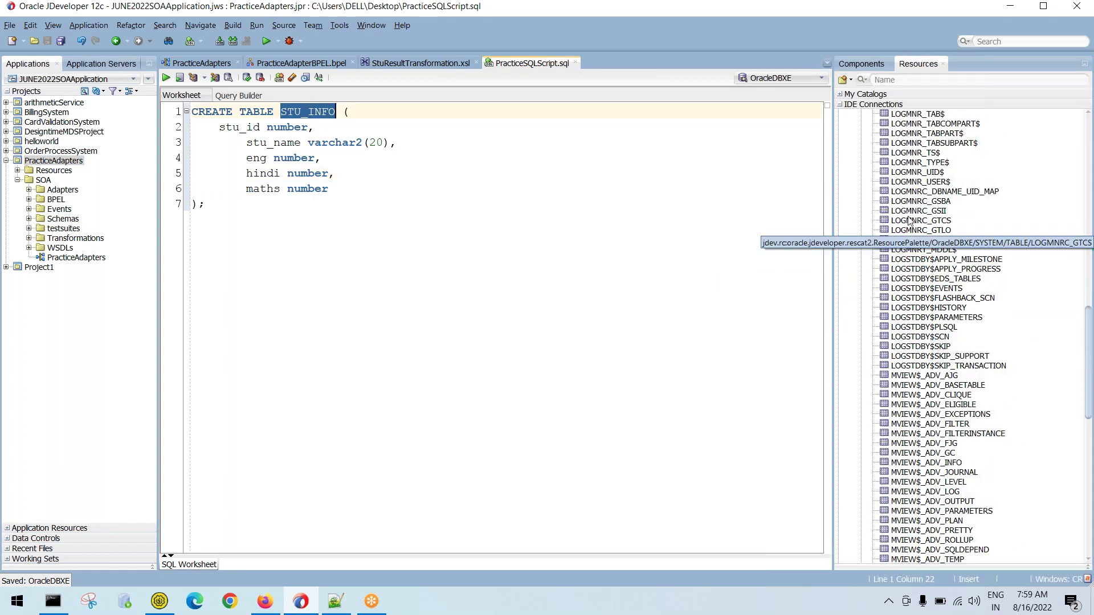
pyautogui.click(220, 278)
pyautogui.press('Return')
pyautogui.press('Return')
# Dismiss the Unexpected Error dialog with Continue, remembering the choice for future errors
pyautogui.write('select * fro')
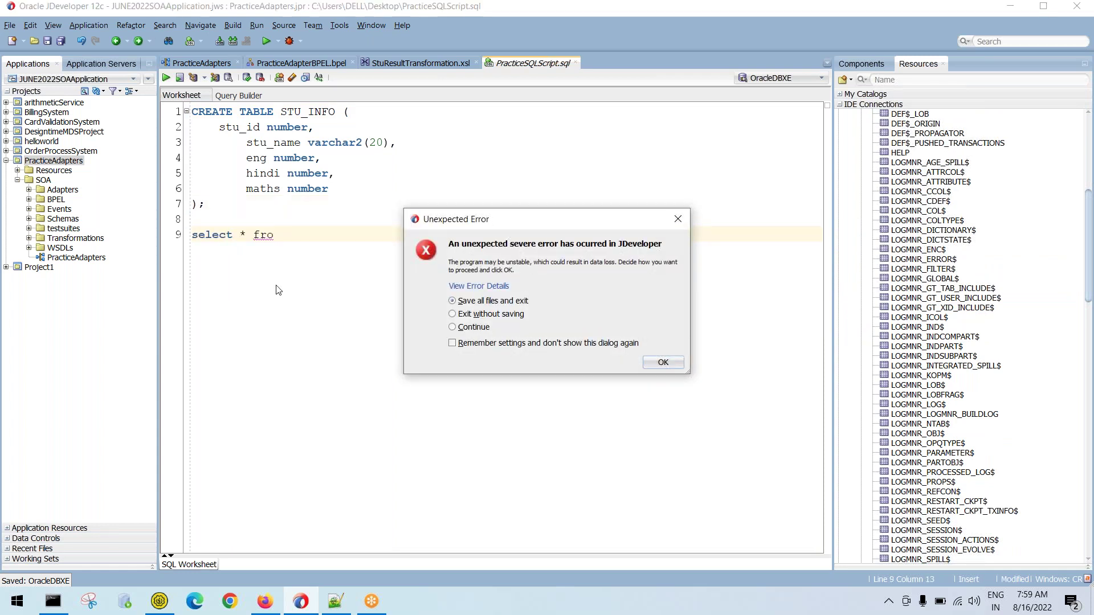
pyautogui.click(453, 330)
pyautogui.click(504, 344)
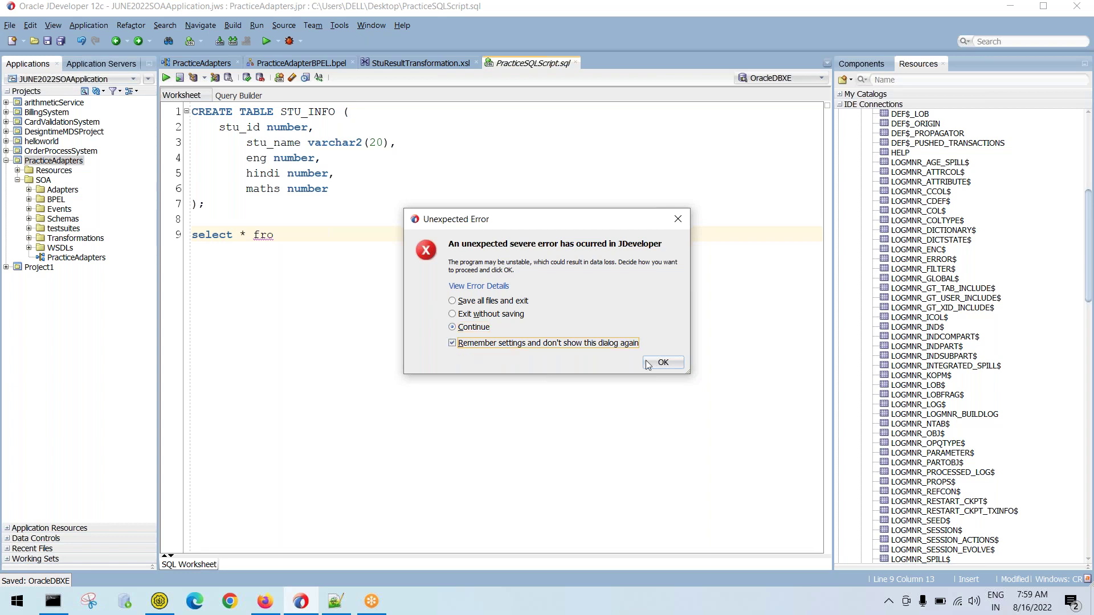
pyautogui.click(661, 362)
# Complete 'select * from stu_info;' on line 9 and run it, which returns ORA-00942
pyautogui.write('m stu-info;')
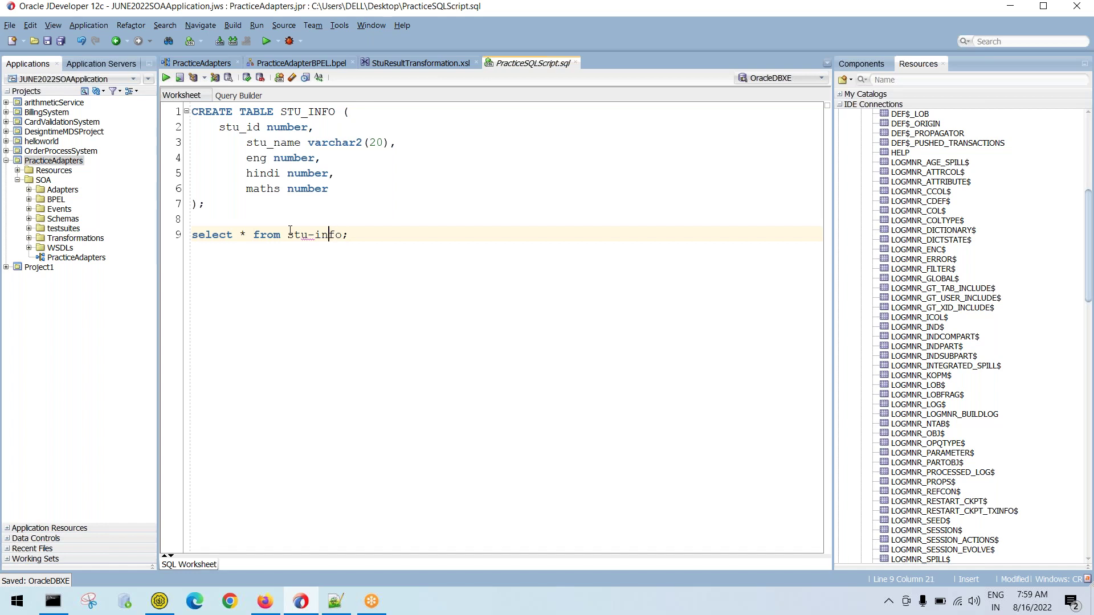
pyautogui.press('BackSpace')
pyautogui.write('_')
pyautogui.hotkey('shift', 'Home')
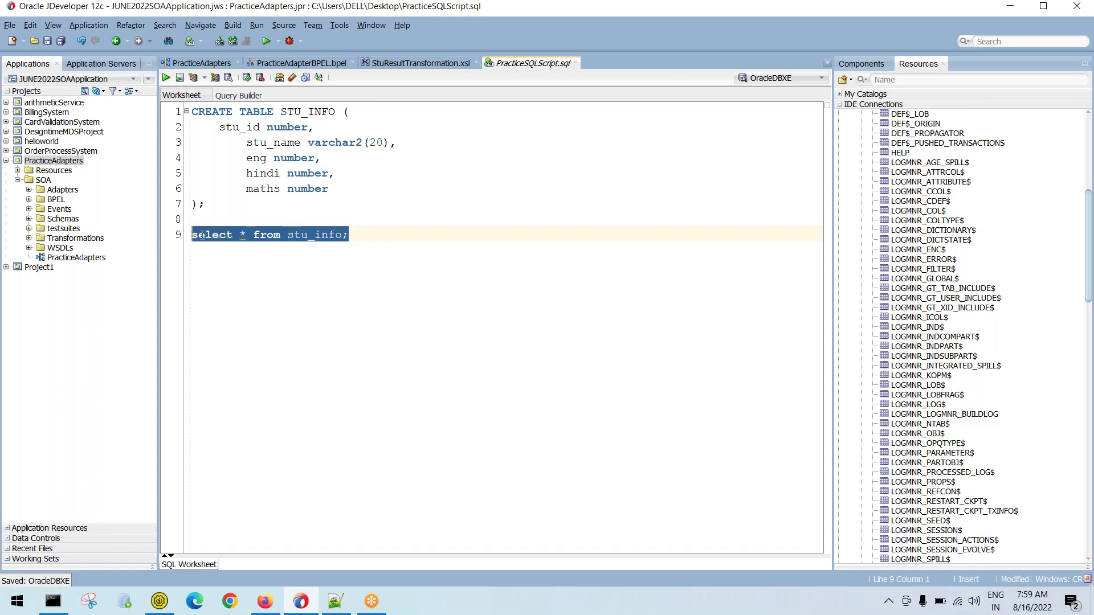
pyautogui.click(163, 80)
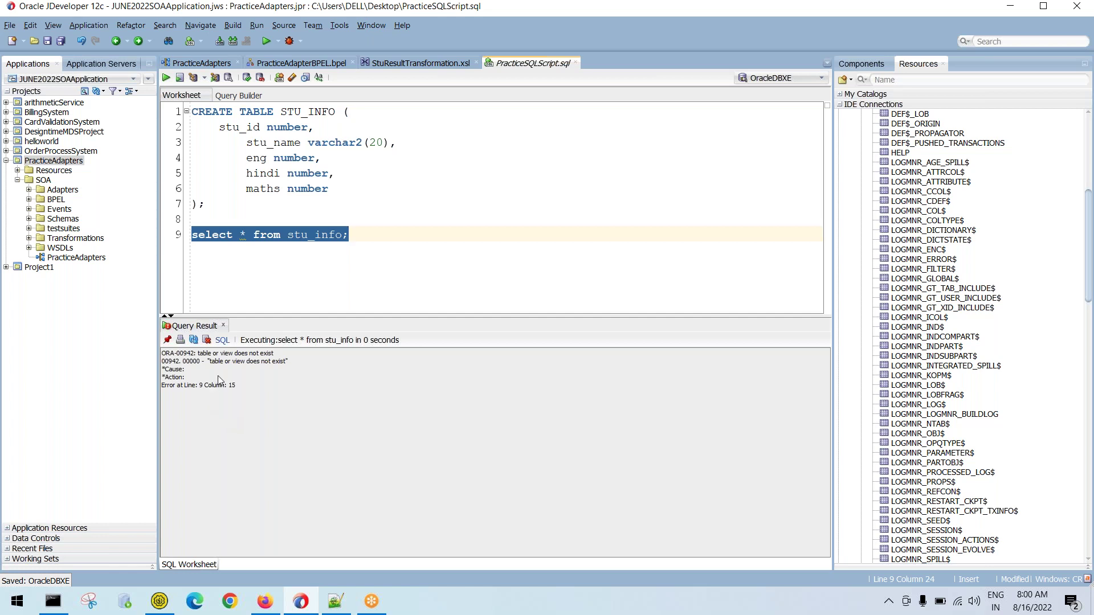
# Select the CREATE TABLE STU_INFO statement on lines 1–7 and run it, giving 'Table STU_INFO created.'
pyautogui.moveTo(194, 358); pyautogui.dragTo(308, 357)
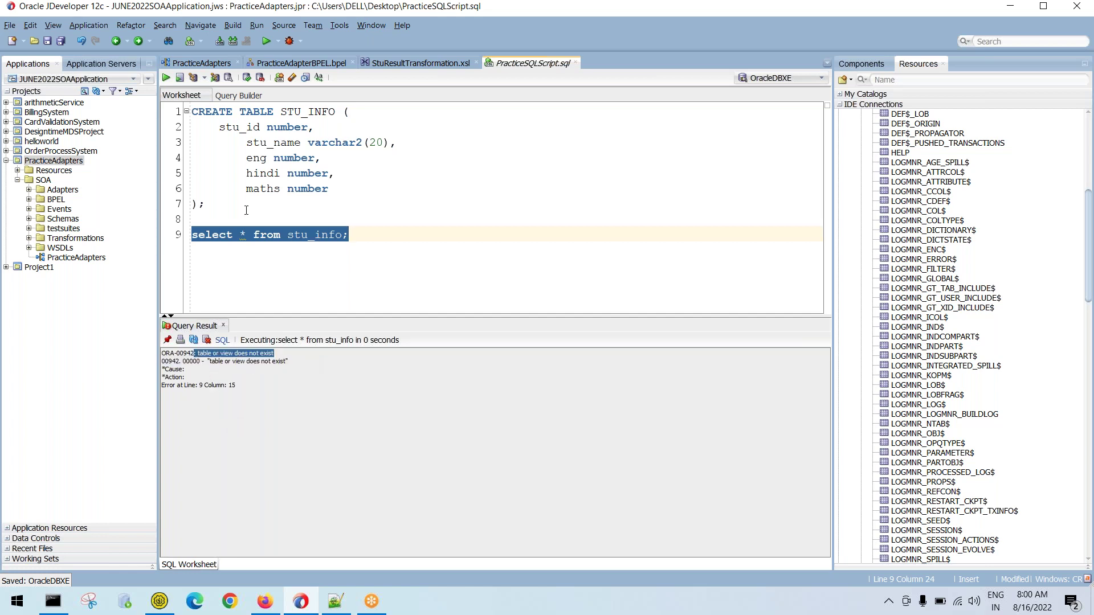
pyautogui.click(219, 203)
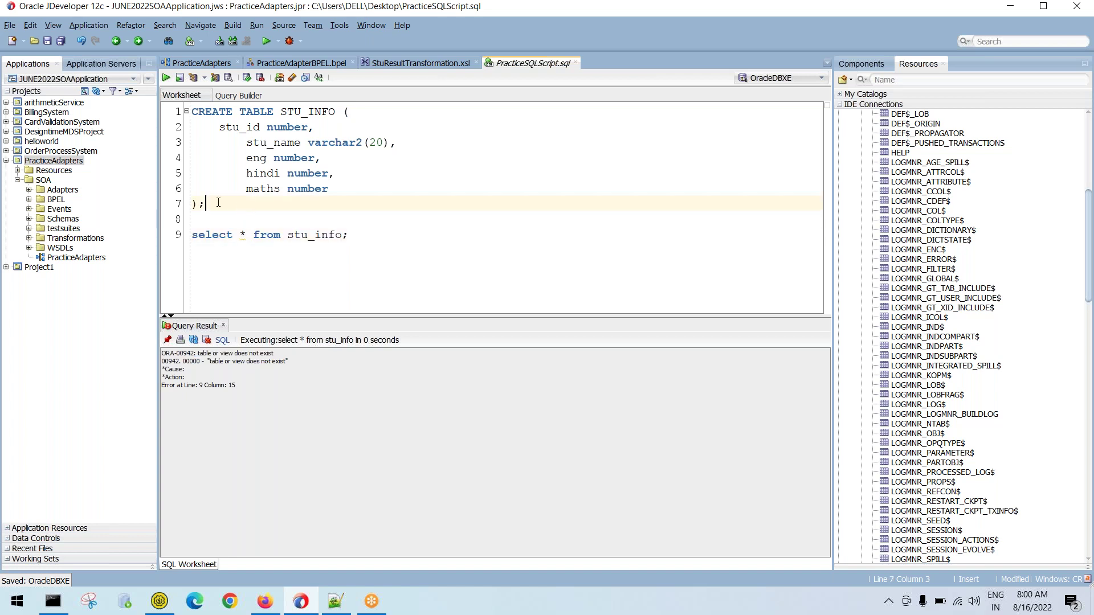
pyautogui.moveTo(213, 202); pyautogui.dragTo(174, 108)
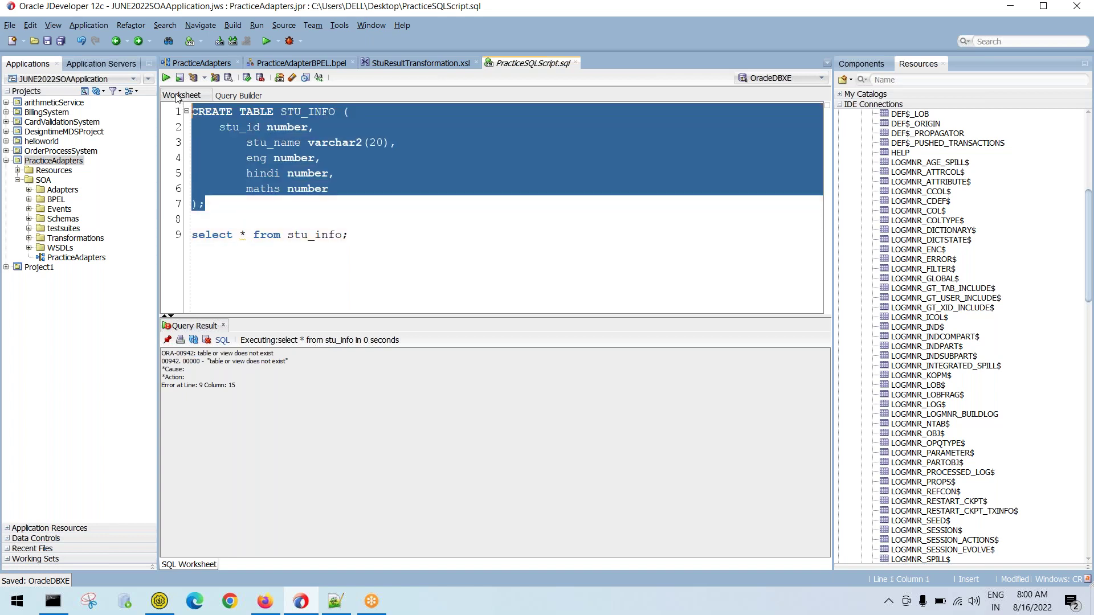
pyautogui.click(167, 78)
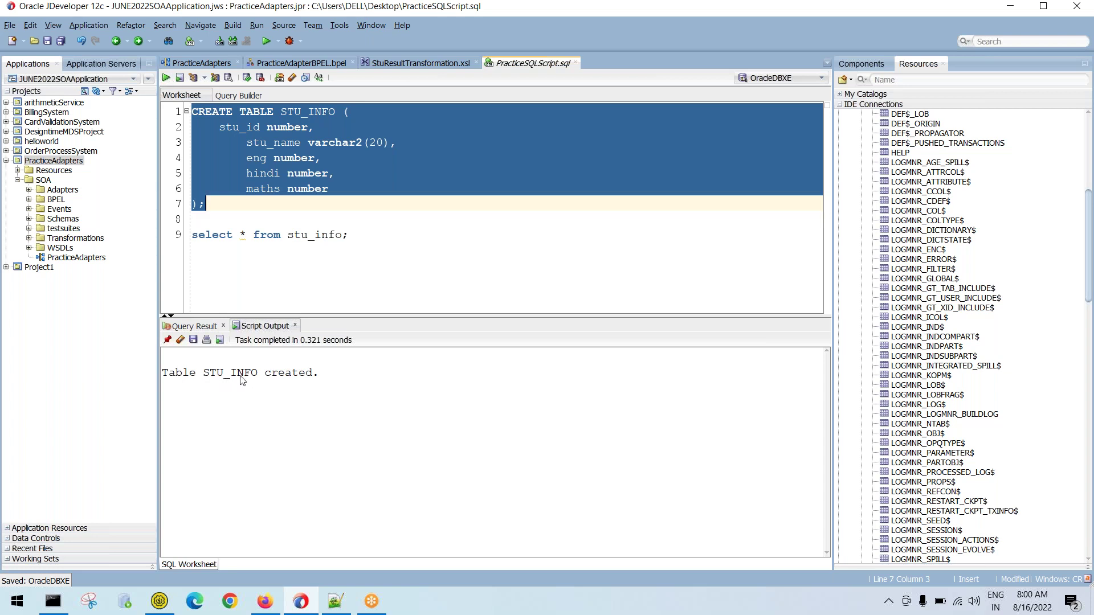
pyautogui.scroll(10, 940, 273)
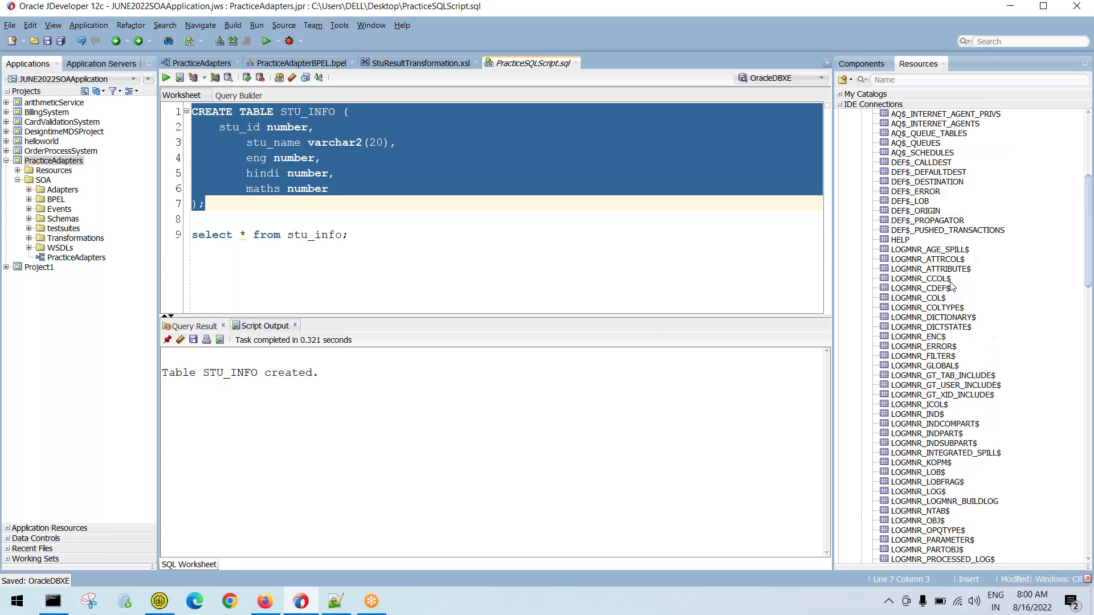
# Refresh OracleDBXE, then expand its Tables list and scroll through it to look for STU_INFO
pyautogui.click(906, 153)
pyautogui.rightClick(909, 152)
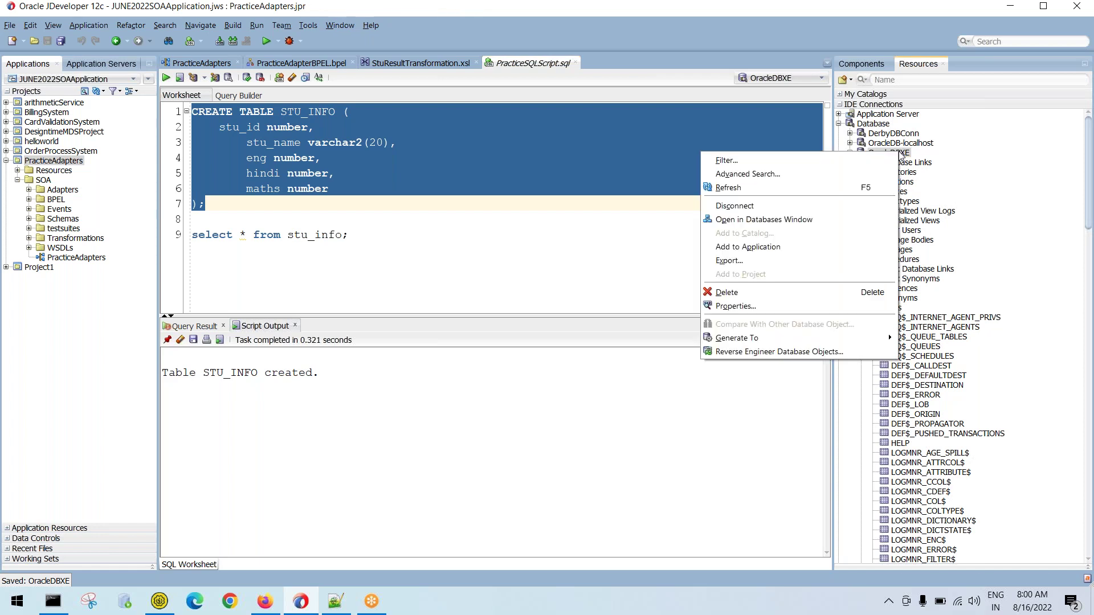
pyautogui.click(846, 187)
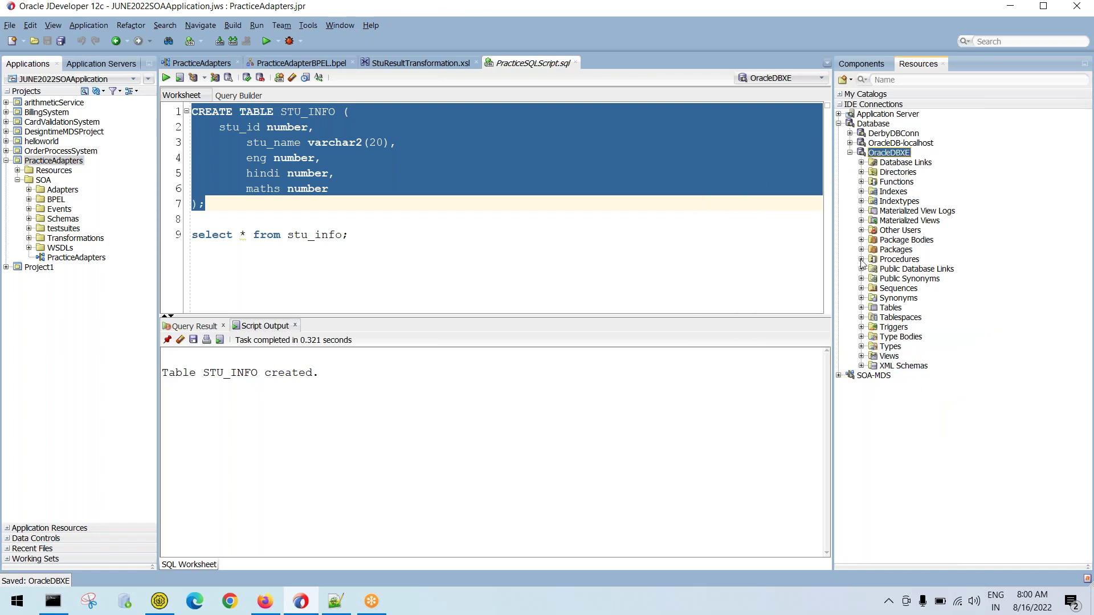
pyautogui.click(861, 308)
pyautogui.scroll(-5, 963, 319)
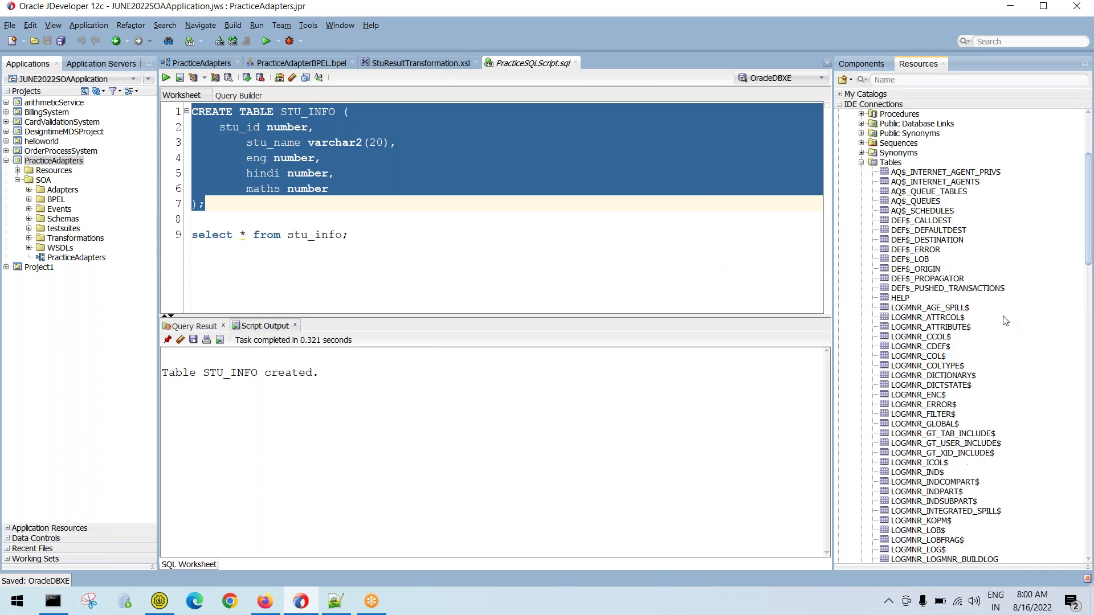
pyautogui.scroll(-20, 972, 308)
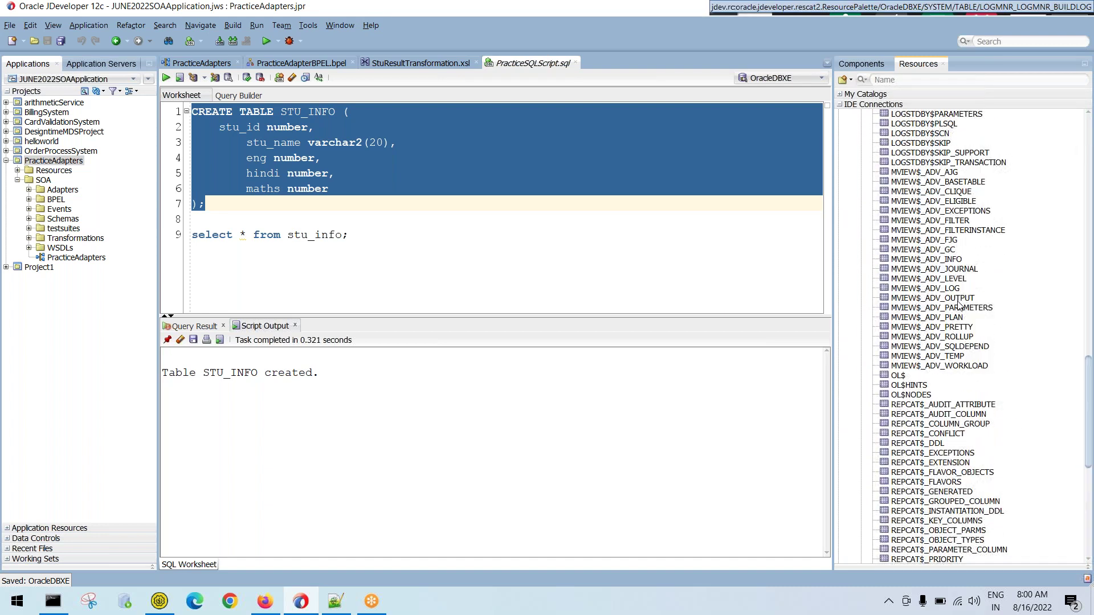
pyautogui.scroll(-6, 952, 302)
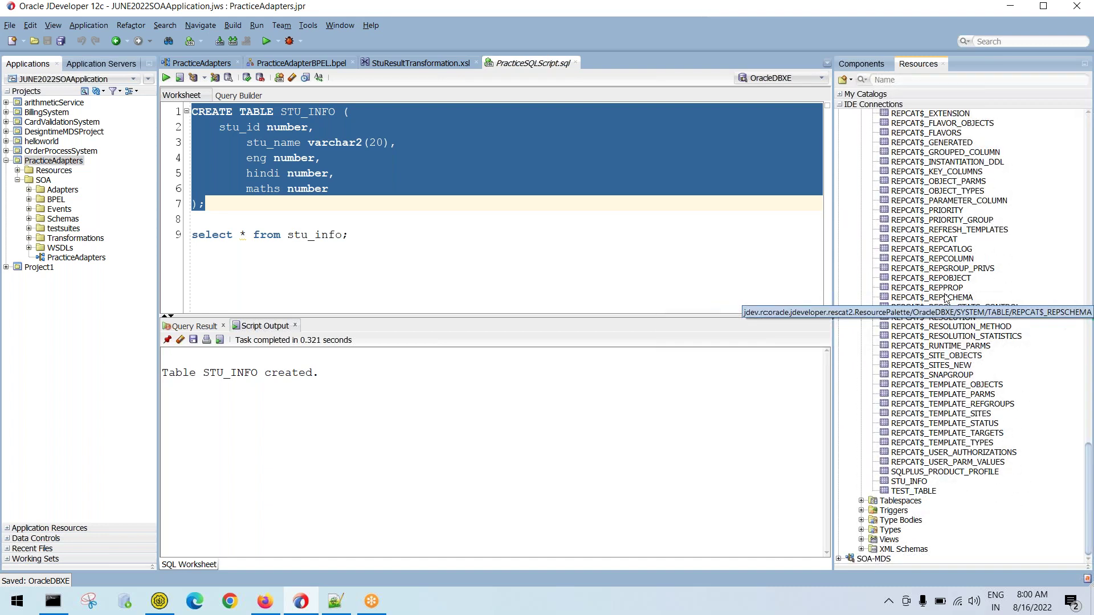
# Select STU_INFO under Tables, run the line-9 select query, and widen the STU_ID and HINDI result columns
pyautogui.click(911, 482)
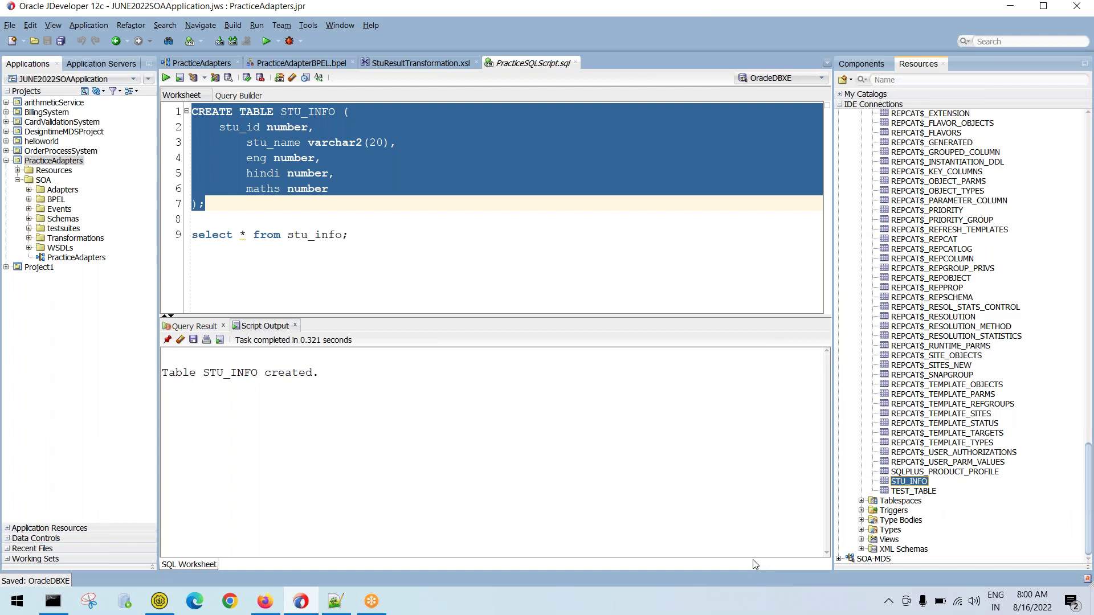
pyautogui.click(350, 253)
pyautogui.moveTo(350, 234); pyautogui.dragTo(172, 232)
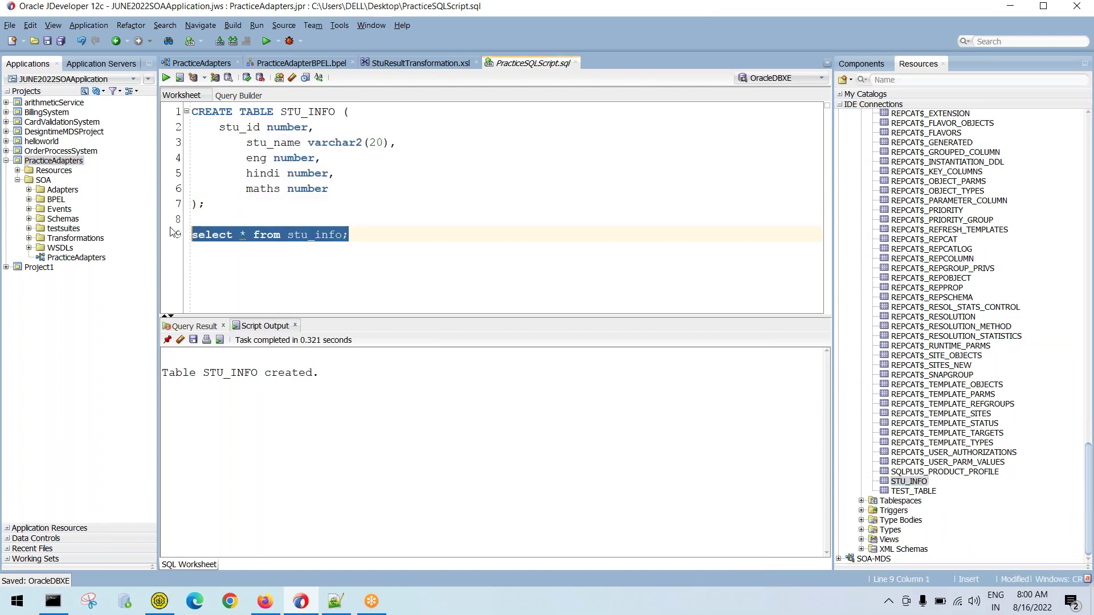
pyautogui.click(165, 78)
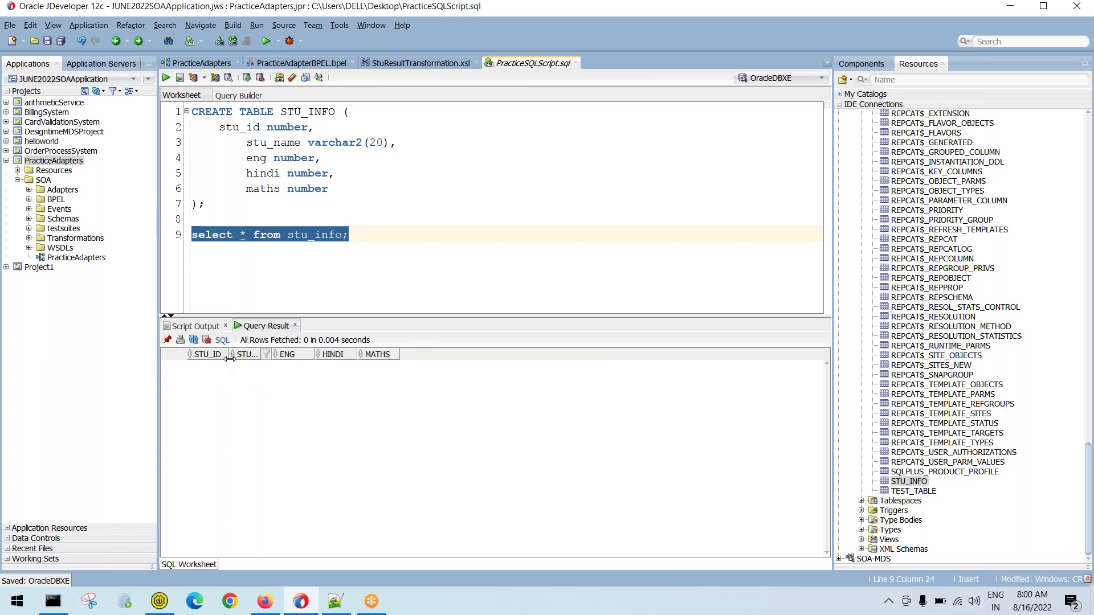
pyautogui.moveTo(230, 354); pyautogui.dragTo(295, 354)
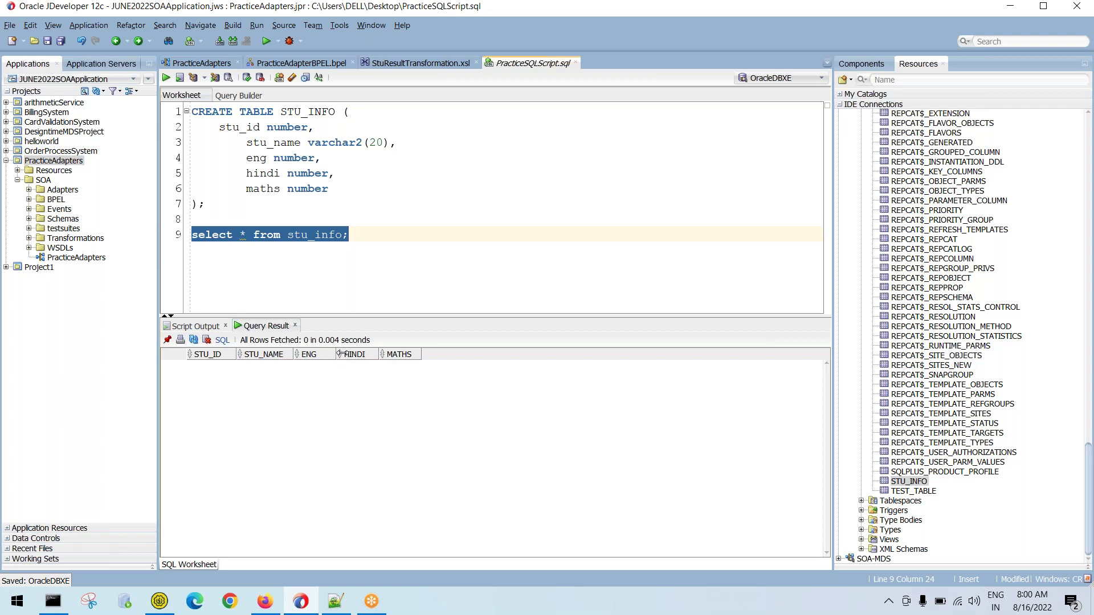
pyautogui.moveTo(402, 355); pyautogui.dragTo(407, 354)
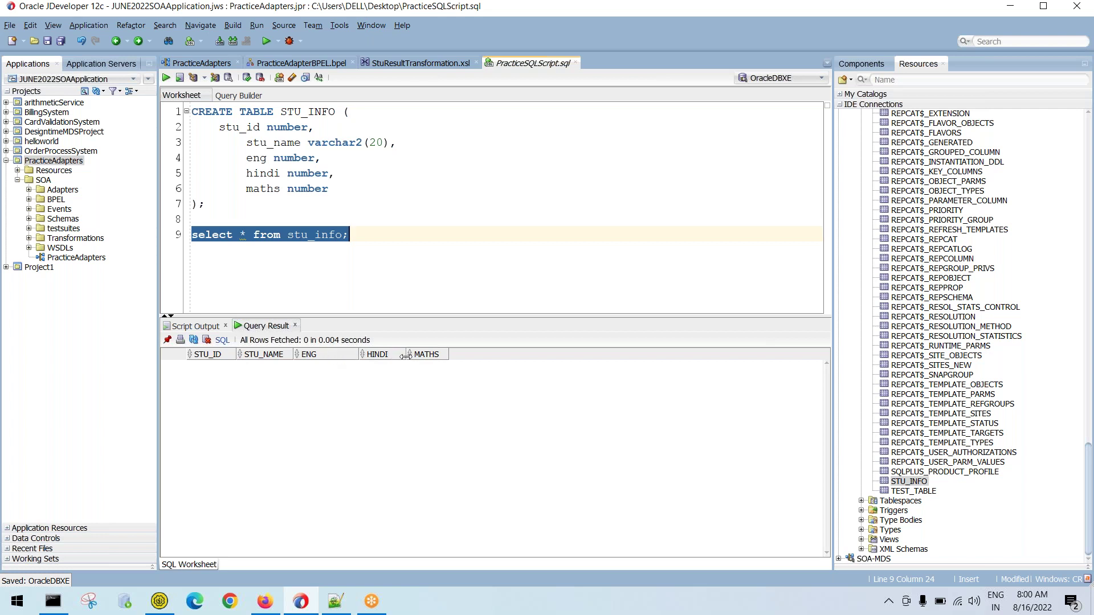
pyautogui.click(348, 286)
# Add a drop statement for stu_info on line 10 and run it, which fails with ORA-00950
pyautogui.press('Return')
pyautogui.write('d')
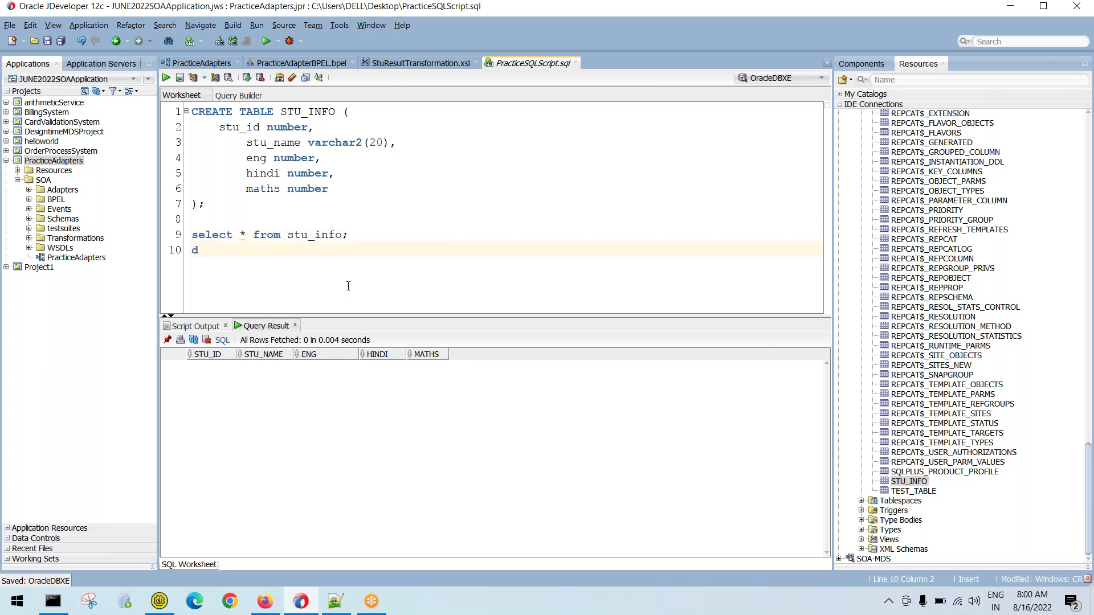
pyautogui.write('rop stu ')
pyautogui.write('info;')
pyautogui.hotkey('shift', 'Home')
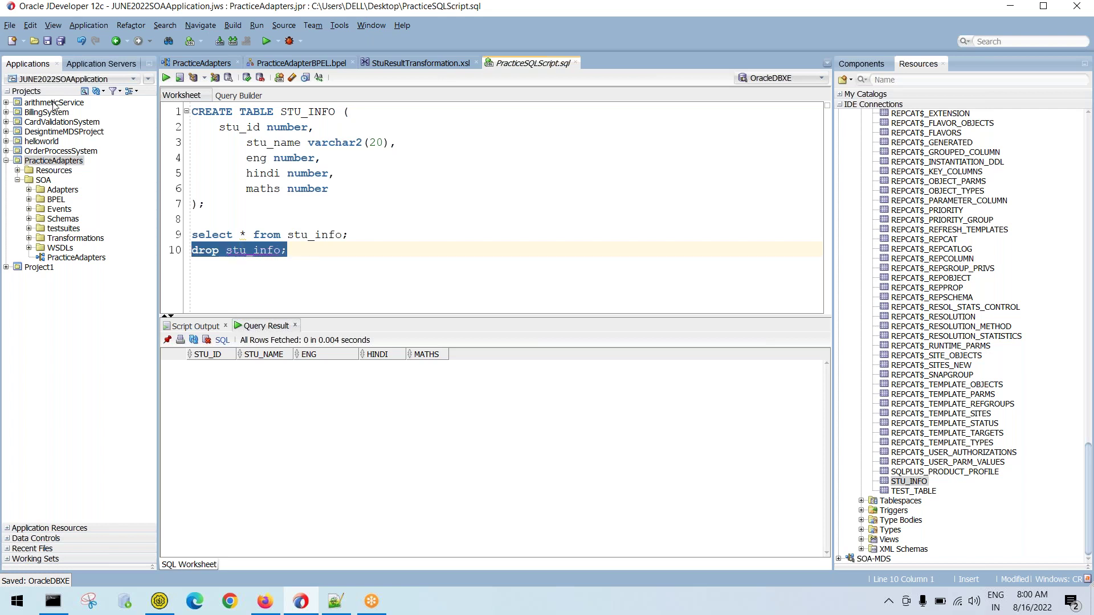
pyautogui.click(166, 78)
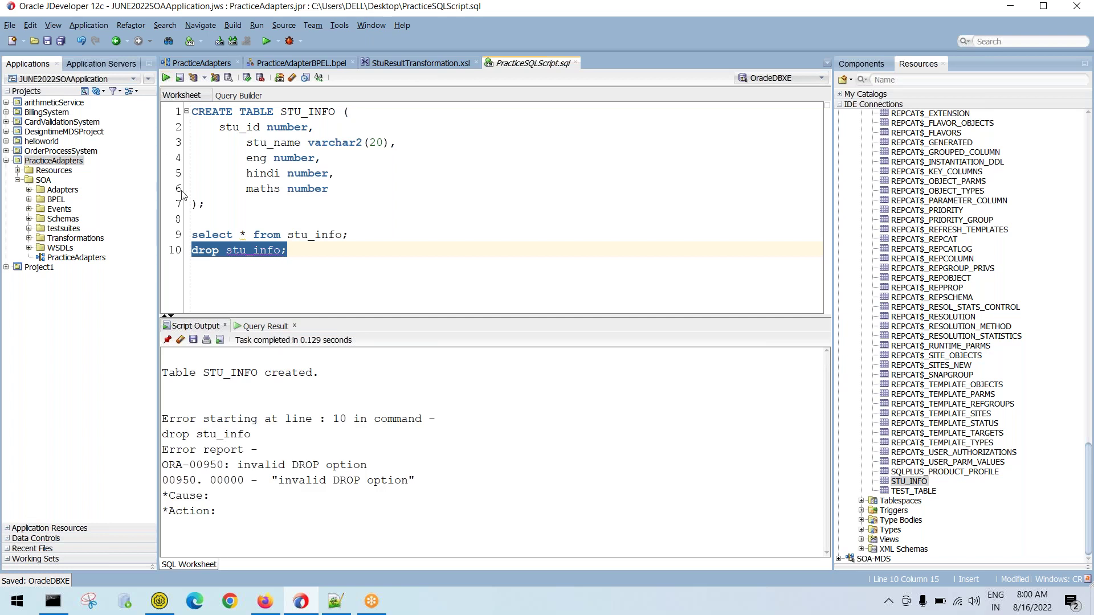
# Correct it to 'drop table stu_info;' and run it, reporting 'Table STU_INFO dropped.'
pyautogui.click(221, 256)
pyautogui.write('table')
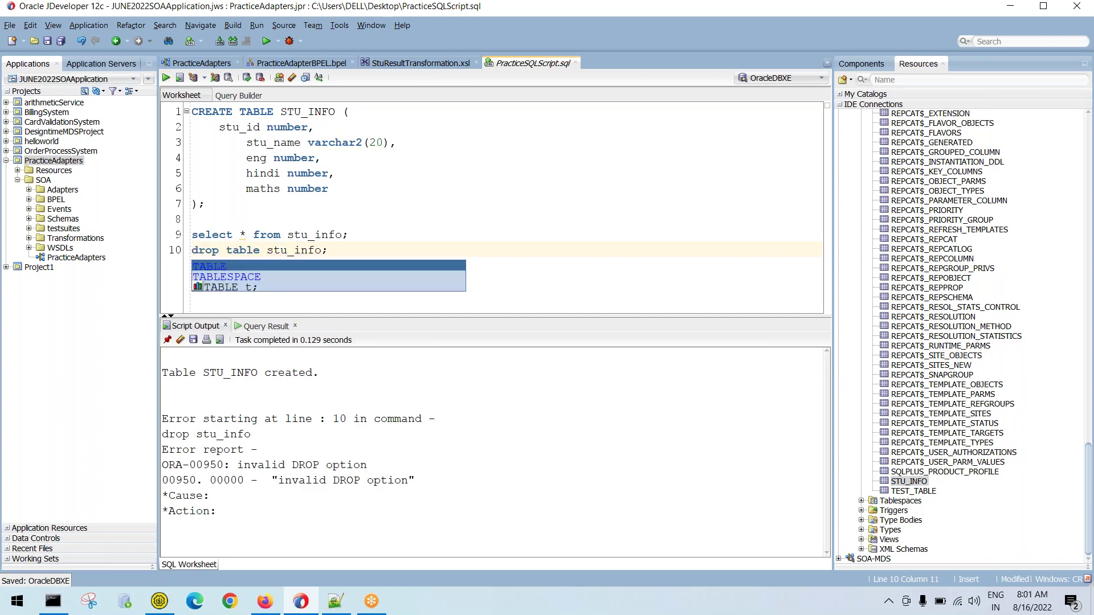
pyautogui.press('Escape')
pyautogui.hotkey('shift', 'Home')
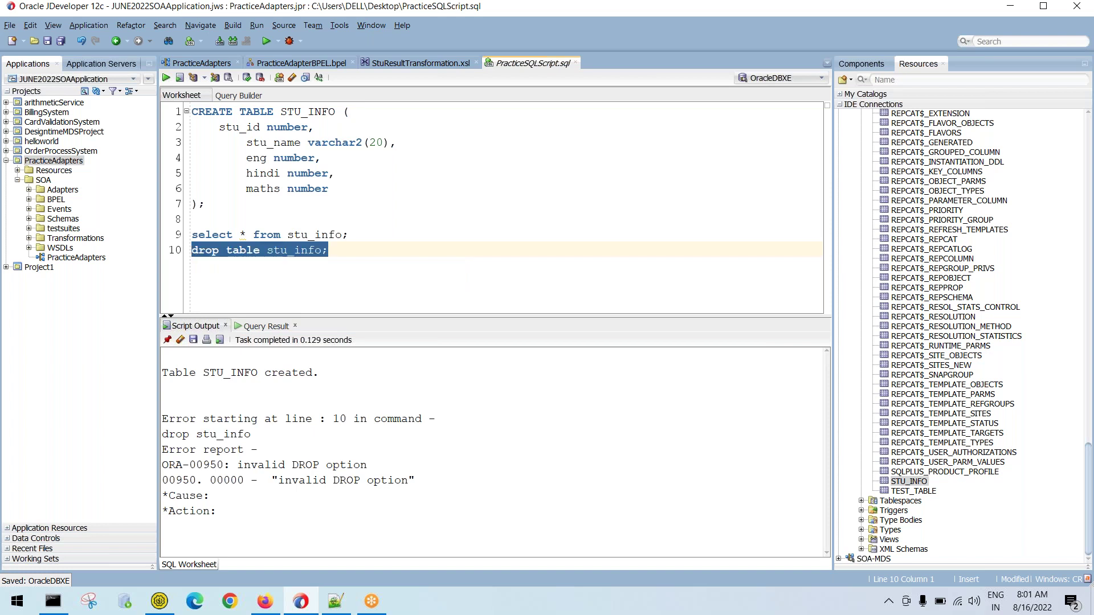
pyautogui.click(166, 78)
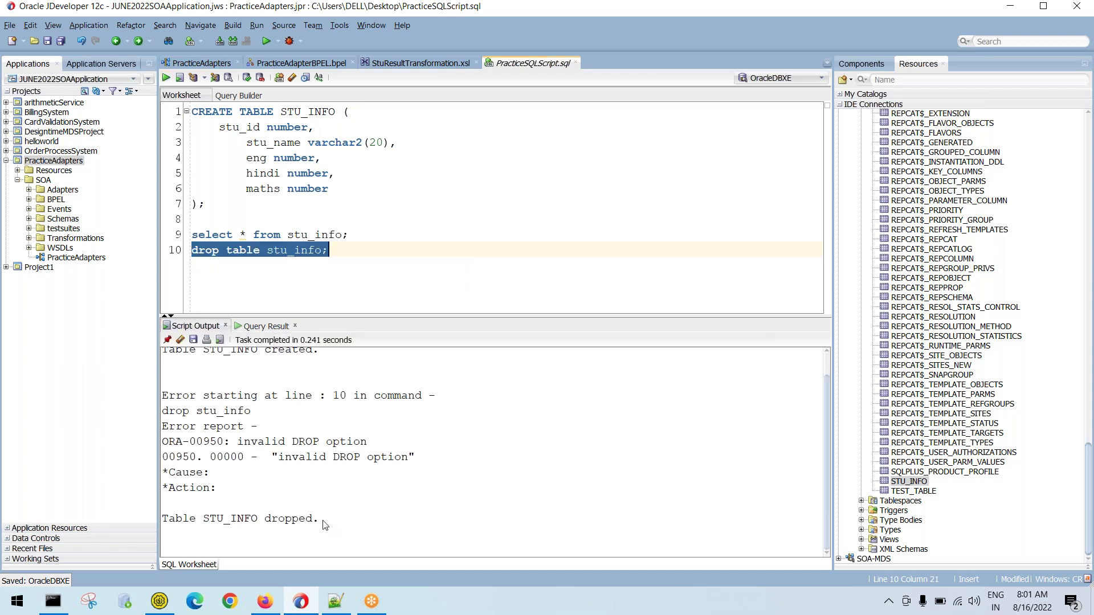
pyautogui.moveTo(322, 522); pyautogui.dragTo(150, 516)
pyautogui.scroll(20, 977, 285)
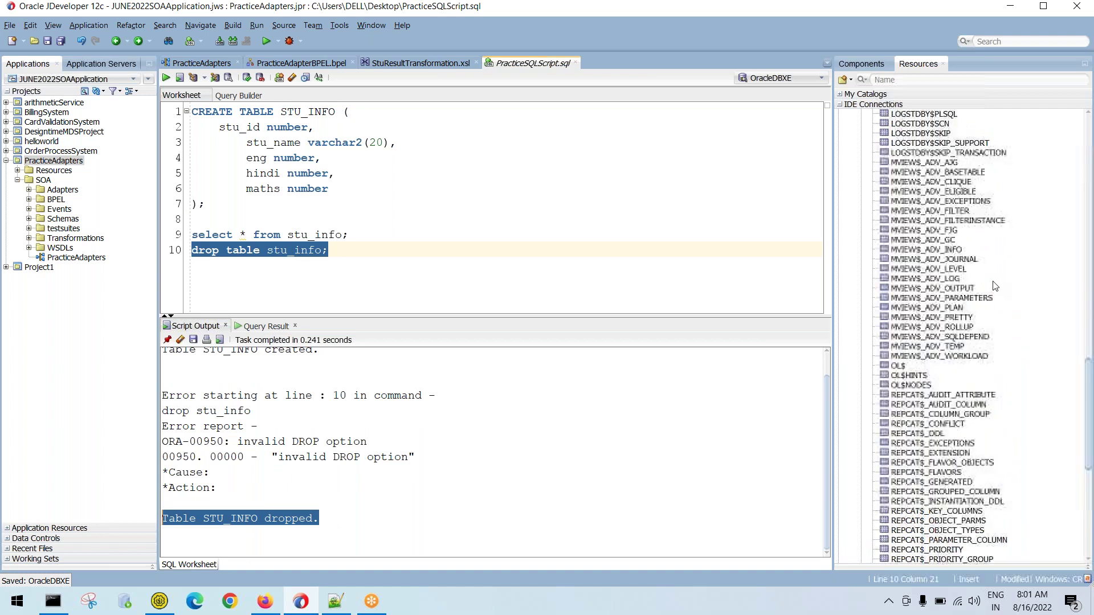
pyautogui.scroll(10, 984, 265)
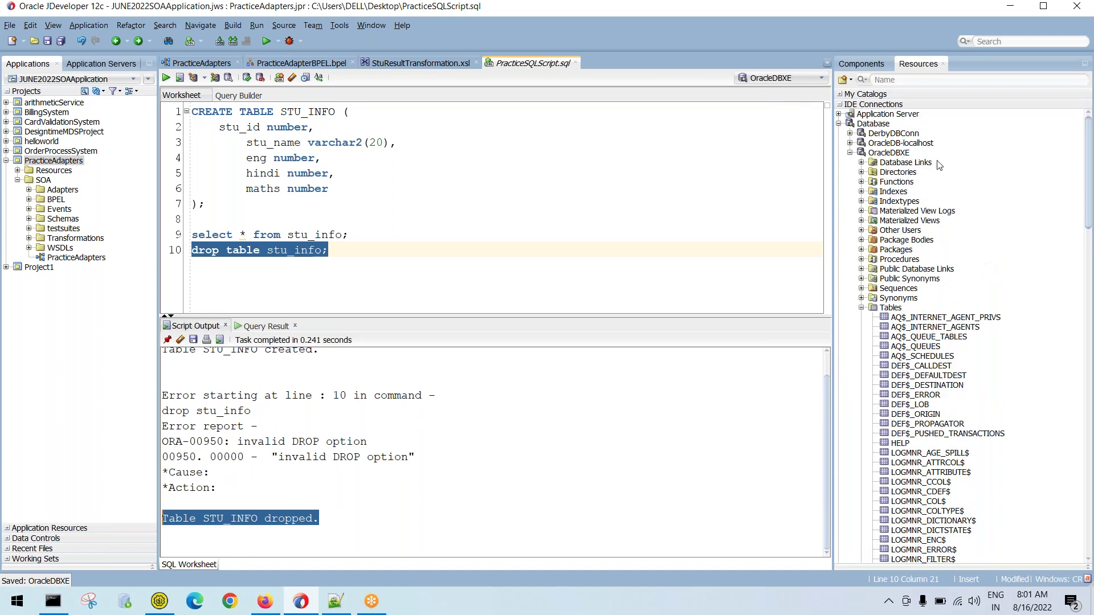
# Refresh the OracleDBXE connection's object tree and return the caret to the SQL script
pyautogui.click(899, 154)
pyautogui.rightClick(898, 155)
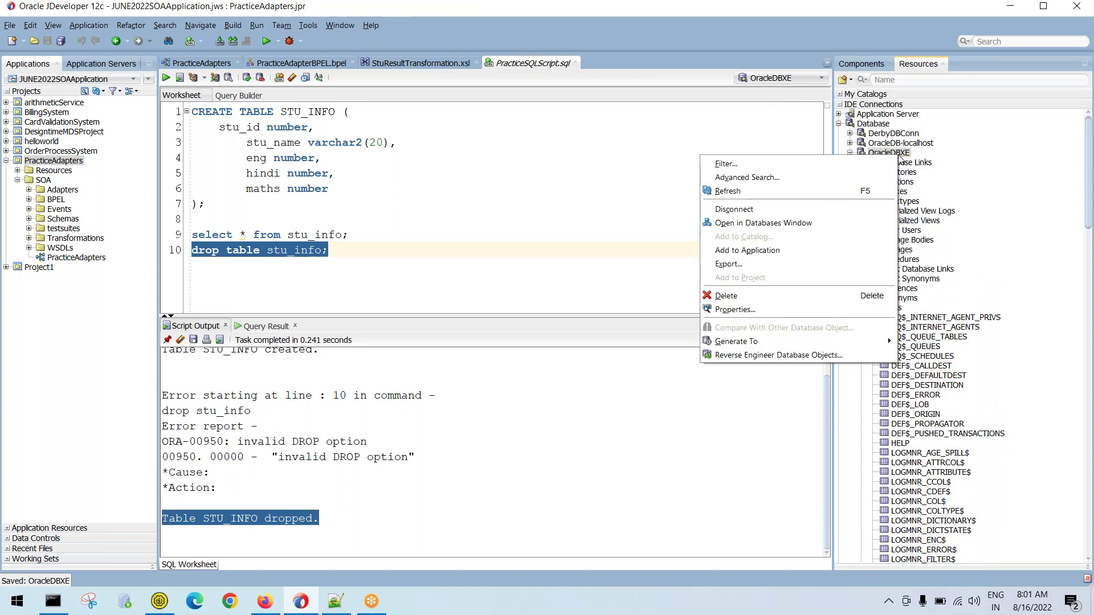
pyautogui.click(778, 187)
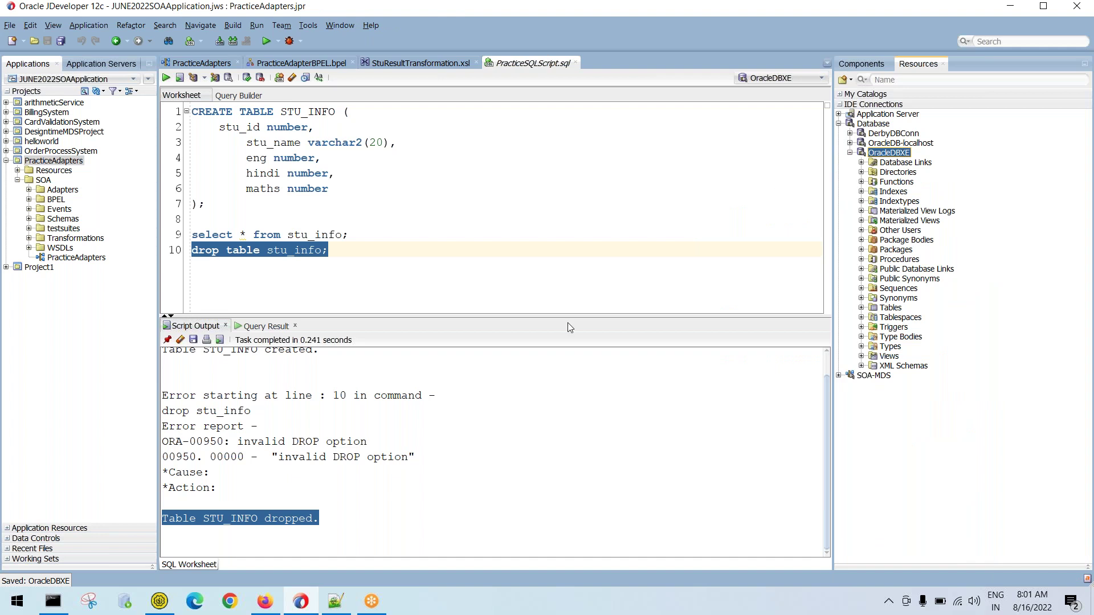
pyautogui.click(268, 286)
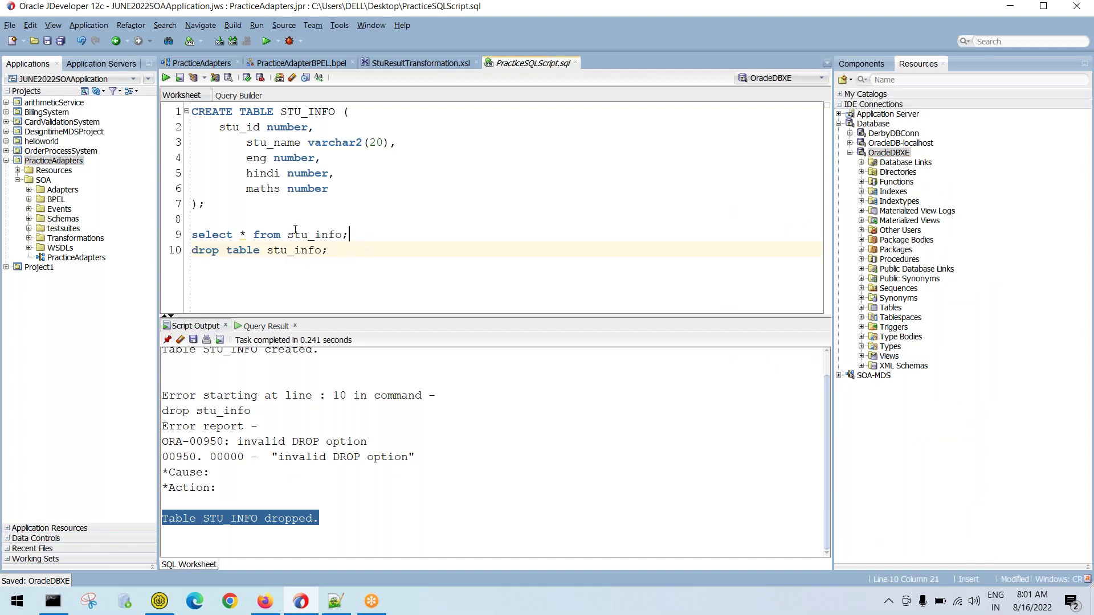
# Rerun the stu_info select query, then add a 'total_marks number' column after maths
pyautogui.hotkey('shift', 'Home')
pyautogui.click(165, 78)
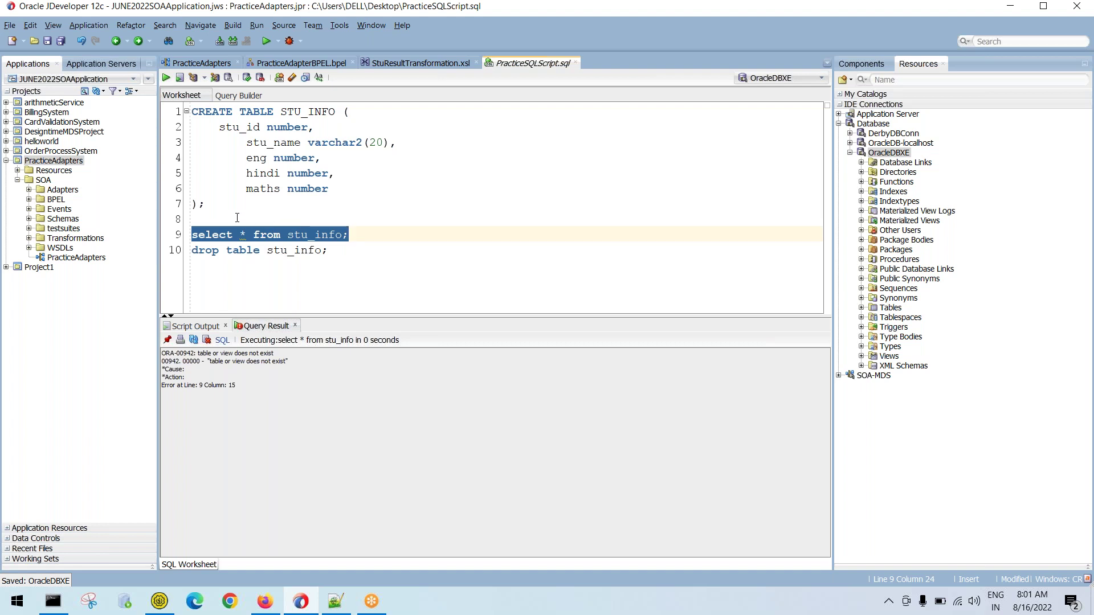
pyautogui.click(331, 186)
pyautogui.press('Return')
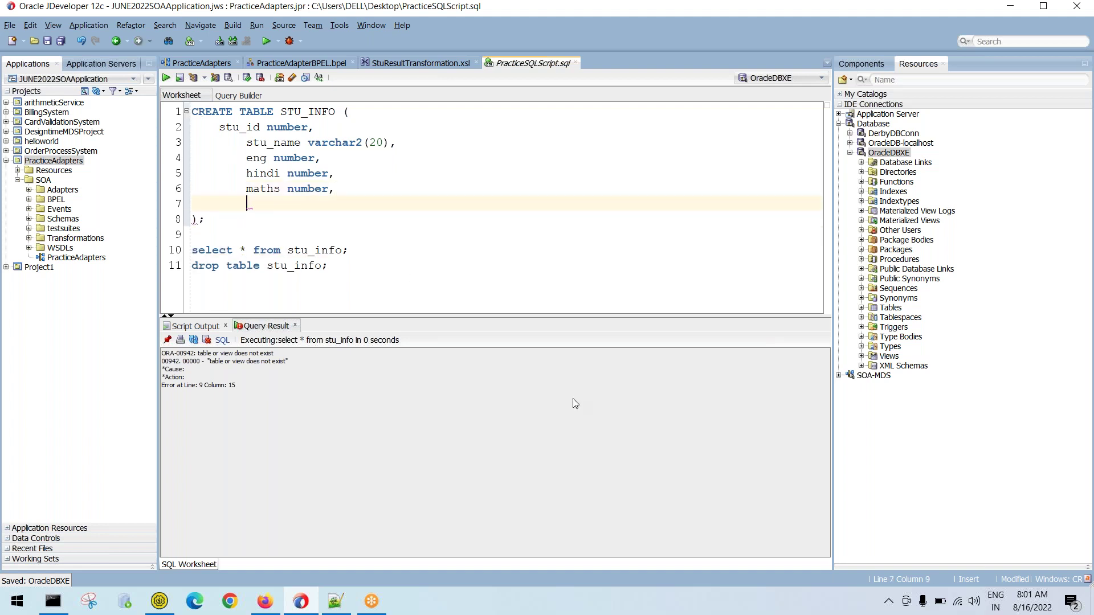
pyautogui.write('total_marks number')
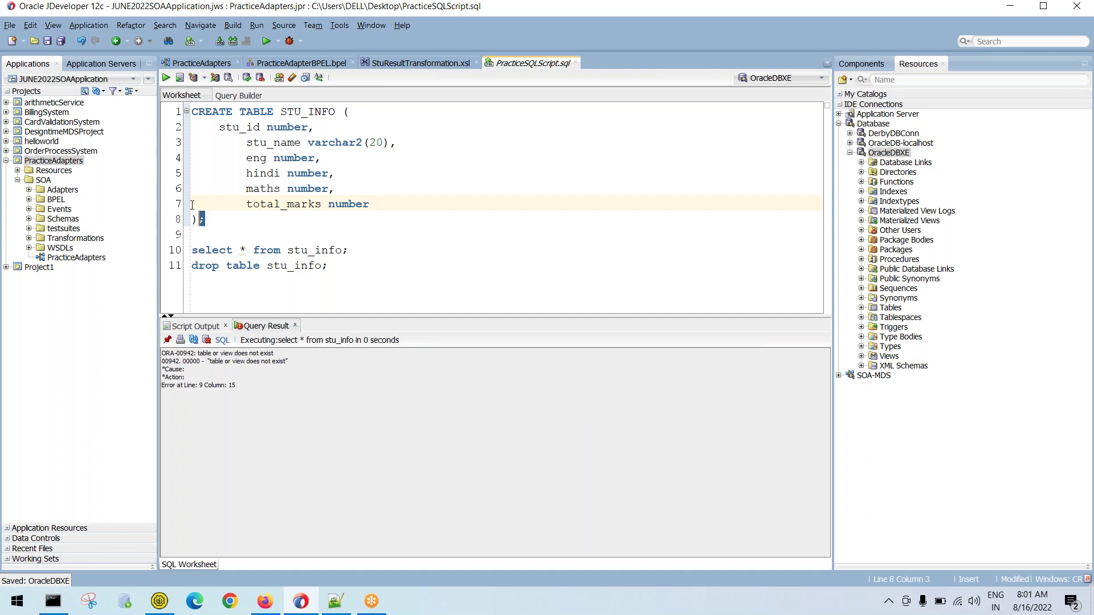
# Run the CREATE TABLE block to recreate STU_INFO with the total_marks column
pyautogui.moveTo(204, 220); pyautogui.dragTo(171, 89)
pyautogui.click(166, 77)
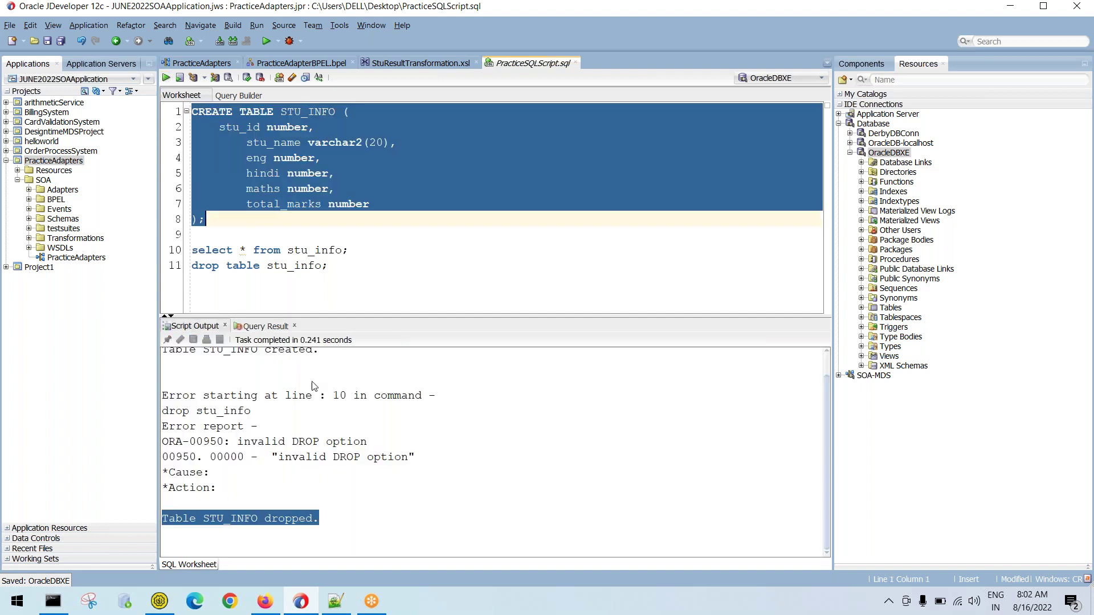
pyautogui.moveTo(320, 519); pyautogui.dragTo(109, 522)
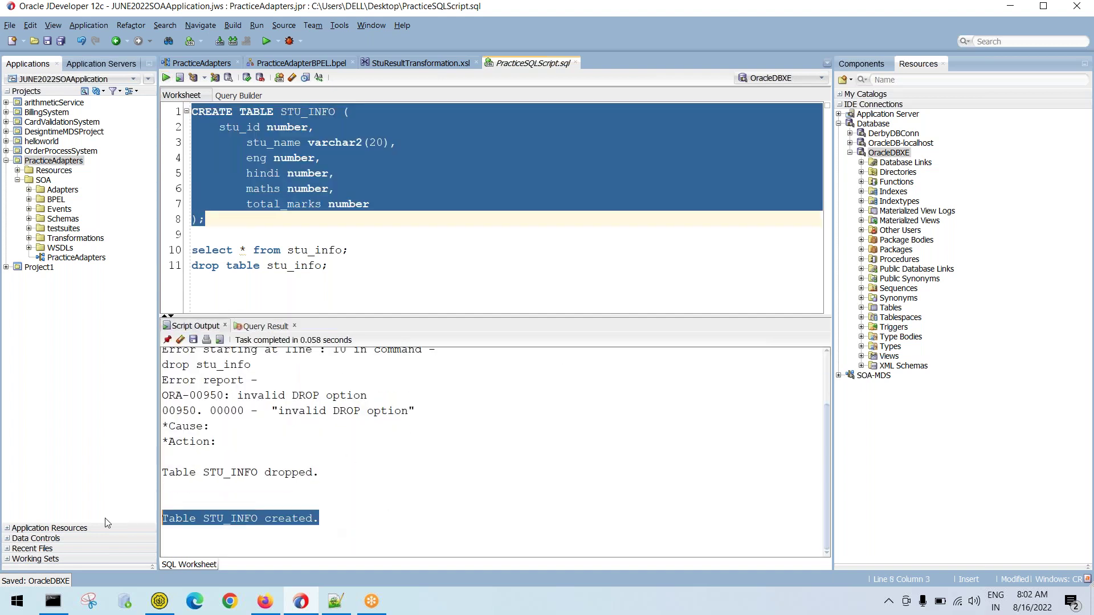
# Query stu_info again and widen the TOTAL_MARKS and MATHS result columns
pyautogui.moveTo(349, 251); pyautogui.dragTo(187, 251)
pyautogui.click(166, 78)
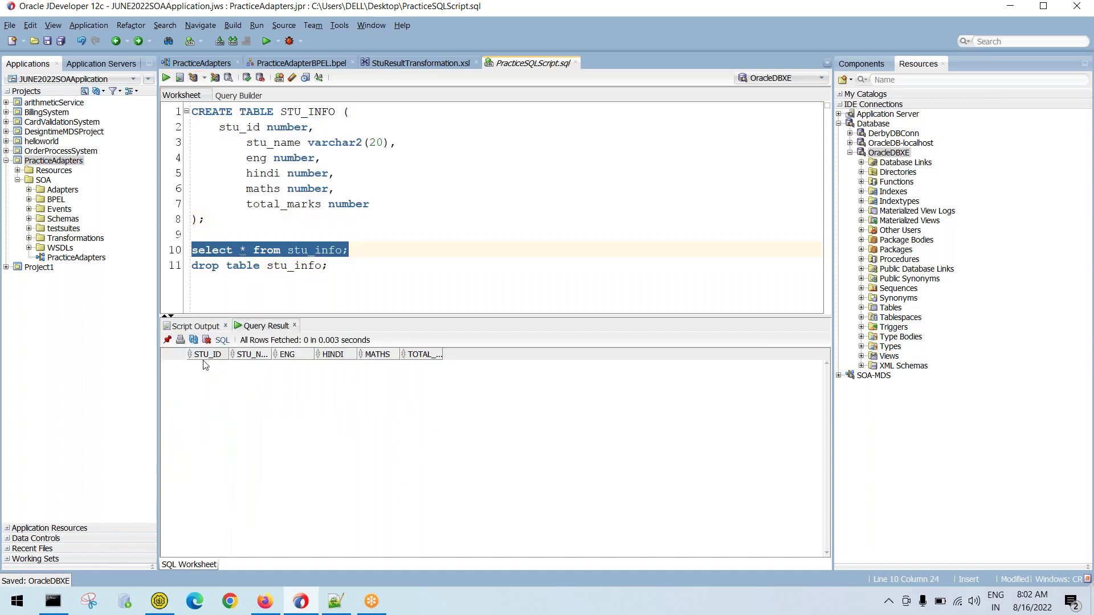
pyautogui.doubleClick(443, 354)
pyautogui.moveTo(398, 355); pyautogui.dragTo(457, 355)
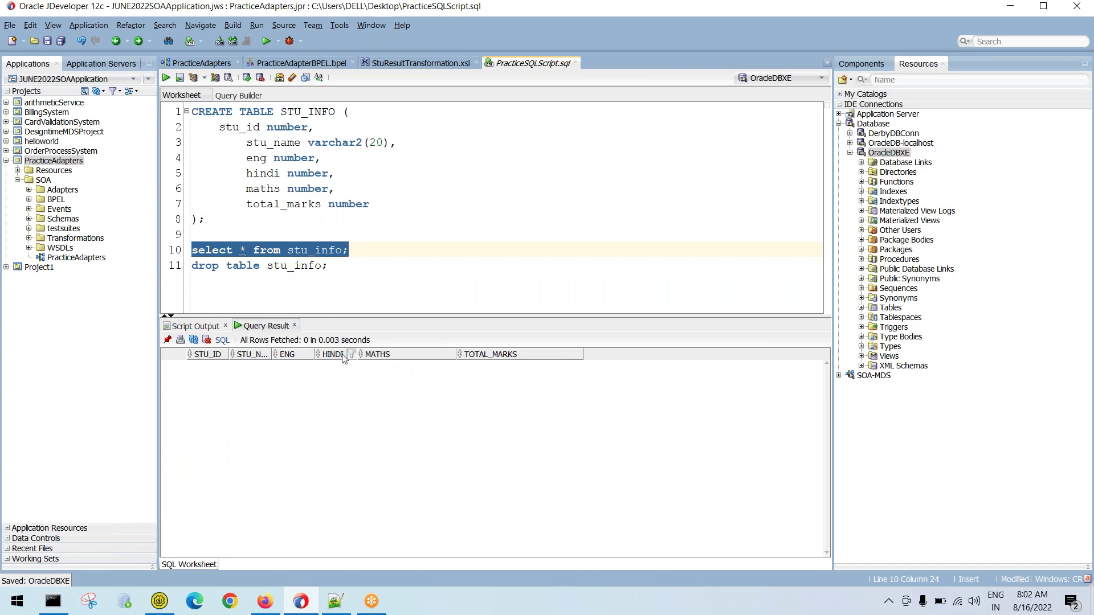
pyautogui.click(393, 277)
# In Notepad++'s new 10 notes, bookmark line 12, highlight JDeveloper on line 13, and open File Explorer with Win+E
pyautogui.click(336, 601)
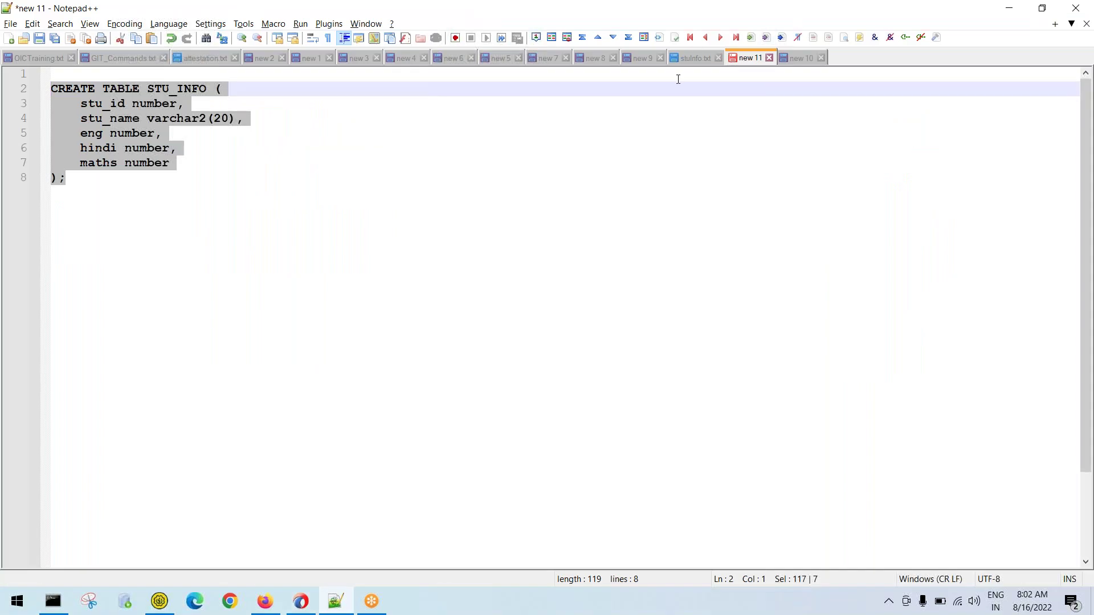
pyautogui.click(800, 58)
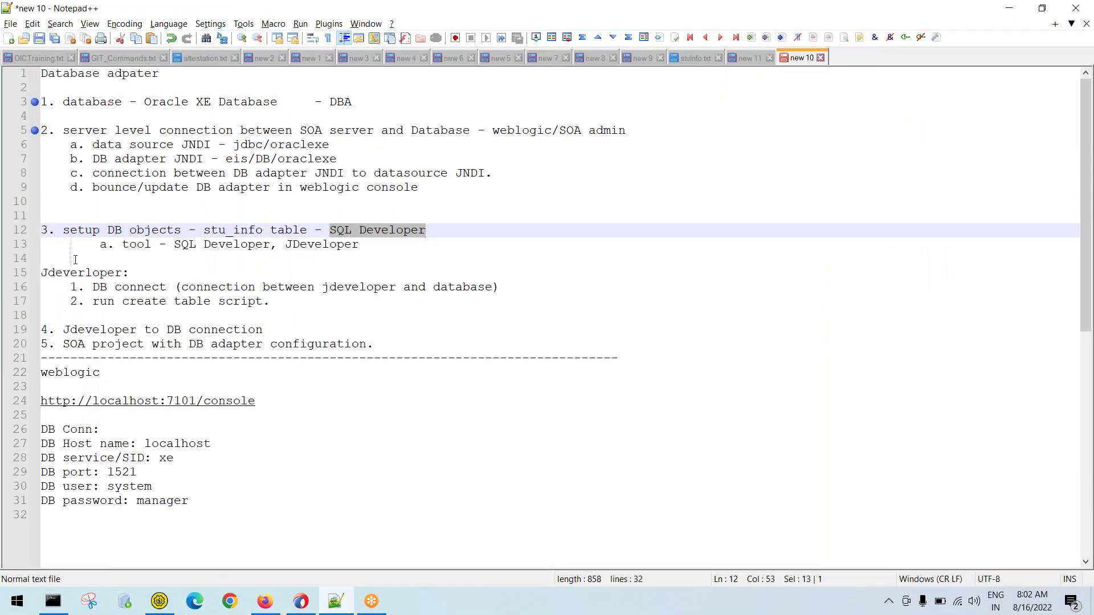
pyautogui.click(34, 229)
pyautogui.moveTo(174, 245); pyautogui.dragTo(375, 247)
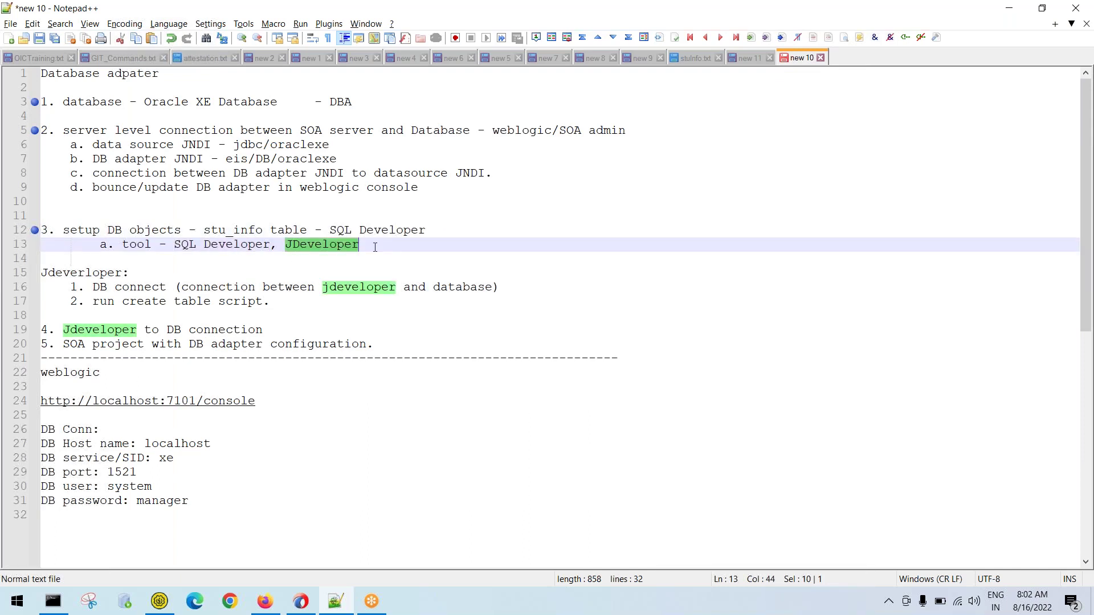
pyautogui.click(374, 247)
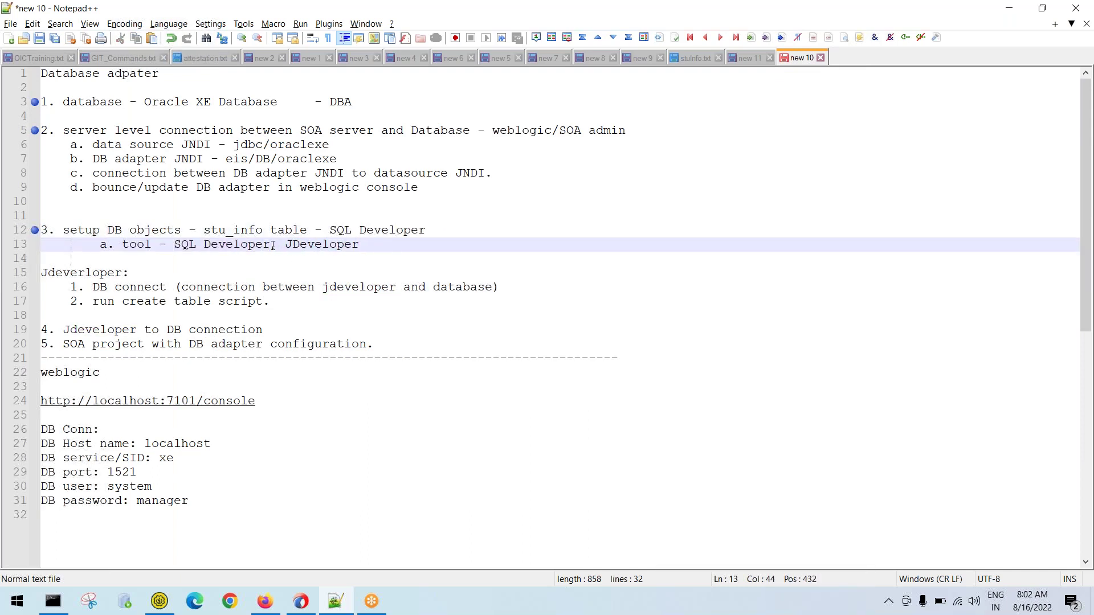
pyautogui.moveTo(287, 245); pyautogui.dragTo(388, 244)
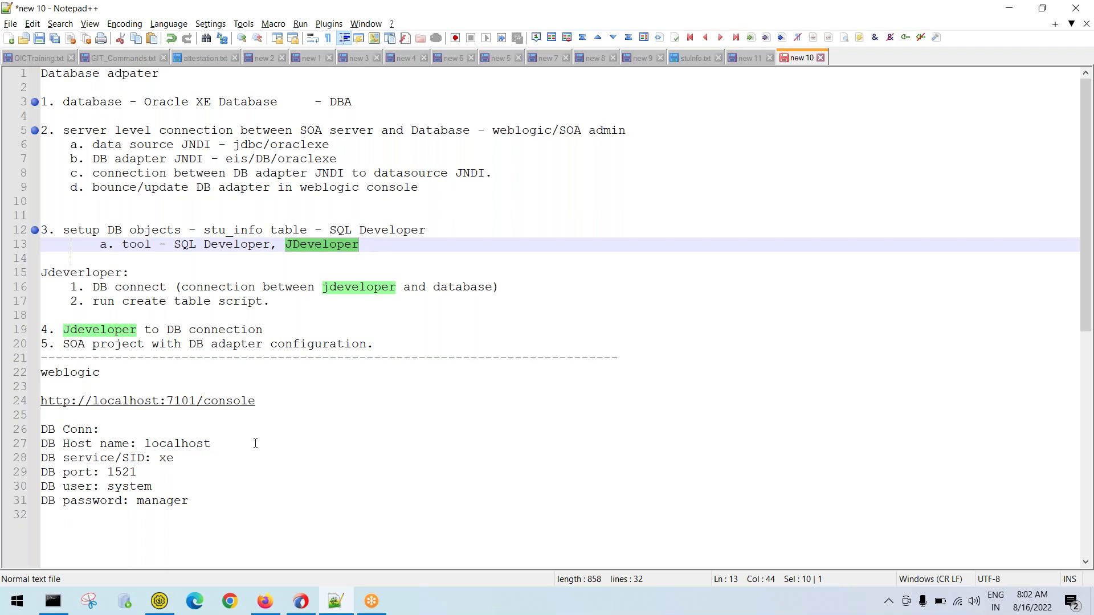
pyautogui.press('super+e')
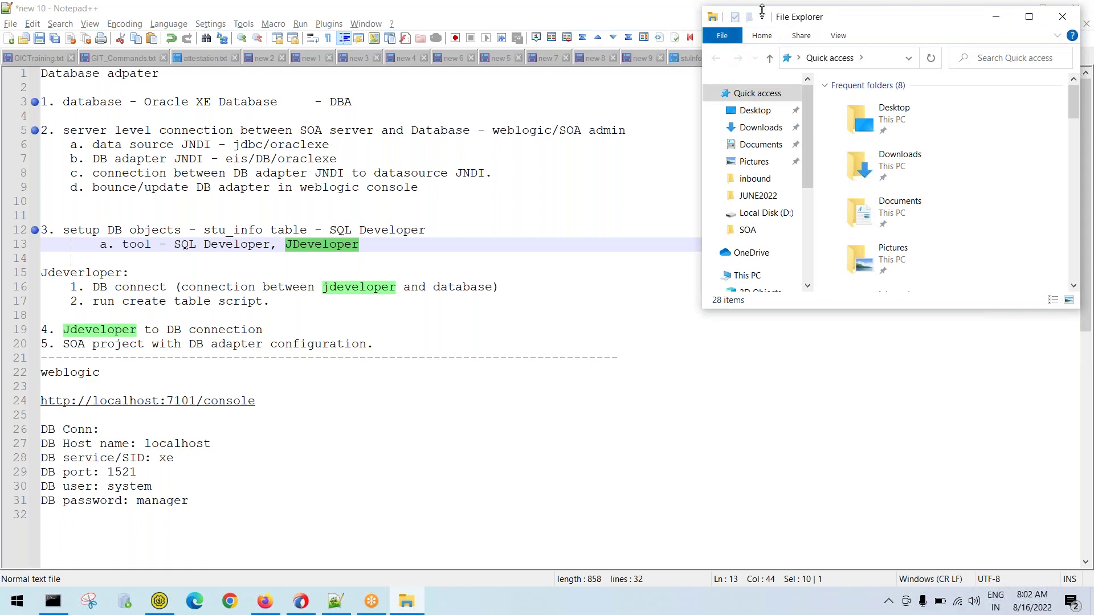
# Maximize File Explorer and open Local Disk (D:), then return to the JDeveloper worksheet
pyautogui.moveTo(751, 6); pyautogui.dragTo(701, 122)
pyautogui.moveTo(847, 122); pyautogui.dragTo(388, 172)
pyautogui.doubleClick(389, 173)
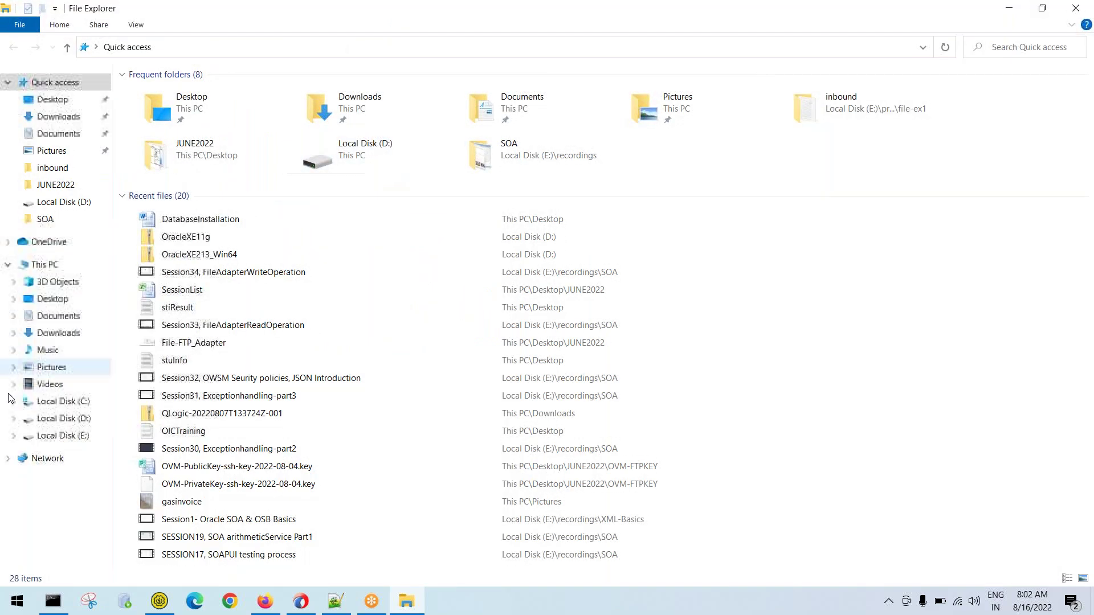
pyautogui.click(86, 420)
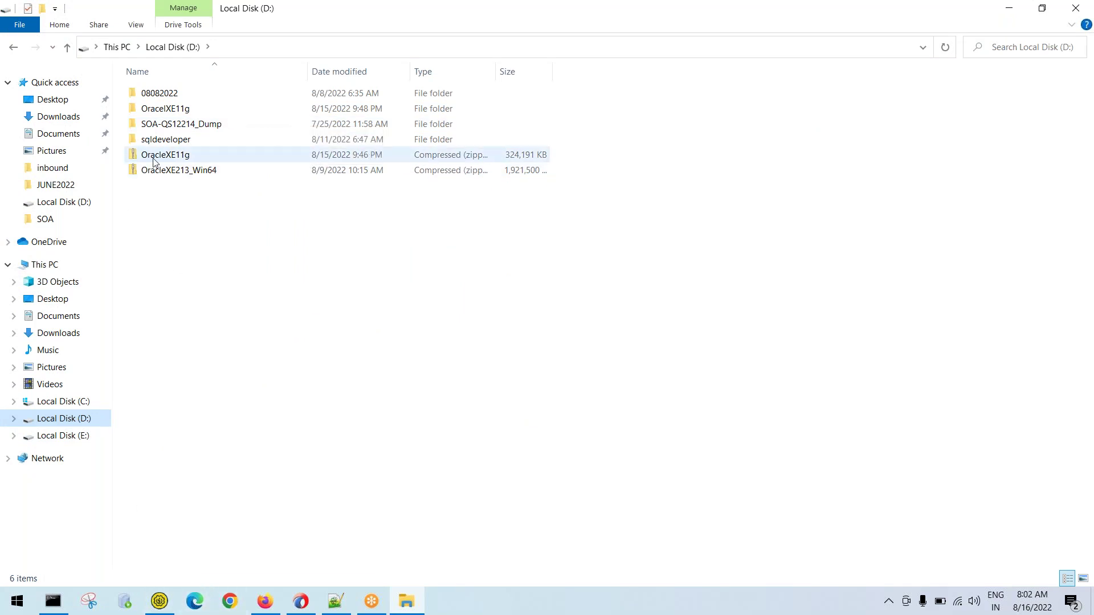
pyautogui.click(312, 602)
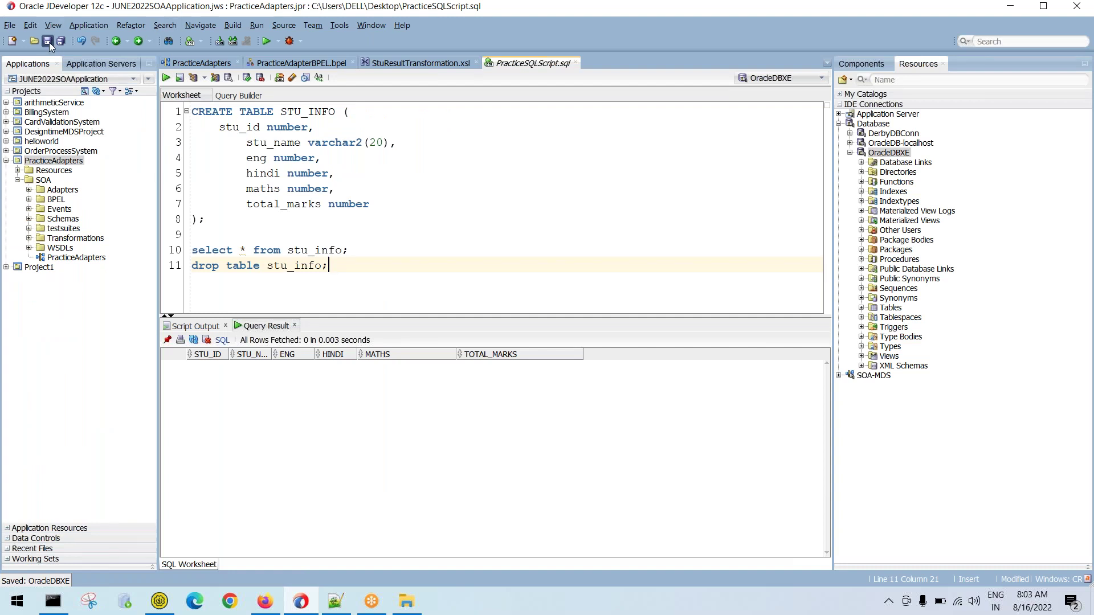
# Save PracticeSQLScript.sql with Ctrl+S and collapse the OracleDBXE node in Resources
pyautogui.hotkey('ctrl', 's')
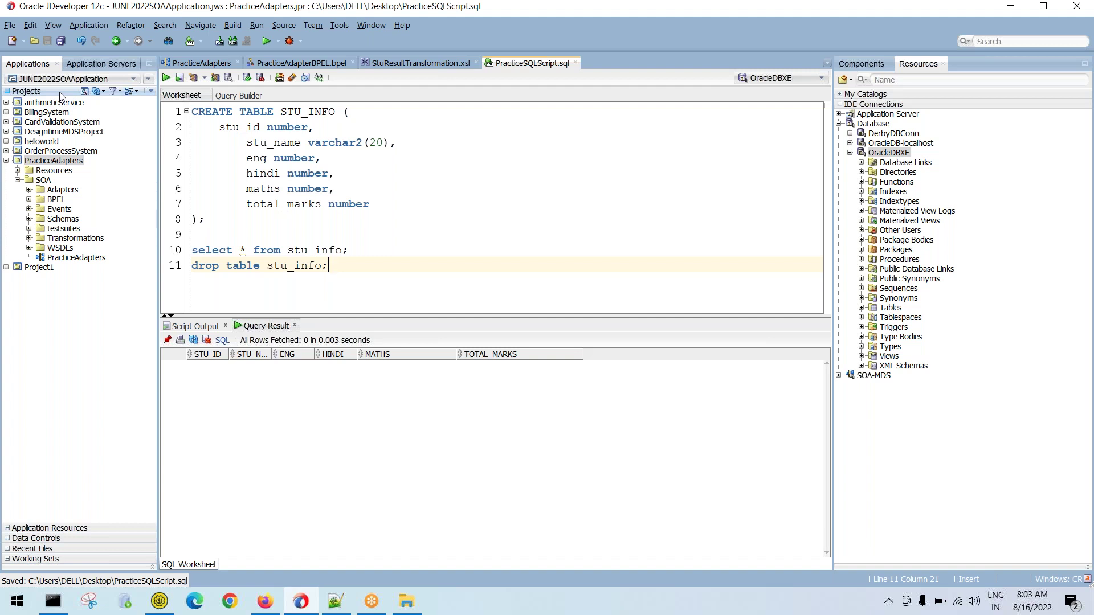
pyautogui.click(849, 153)
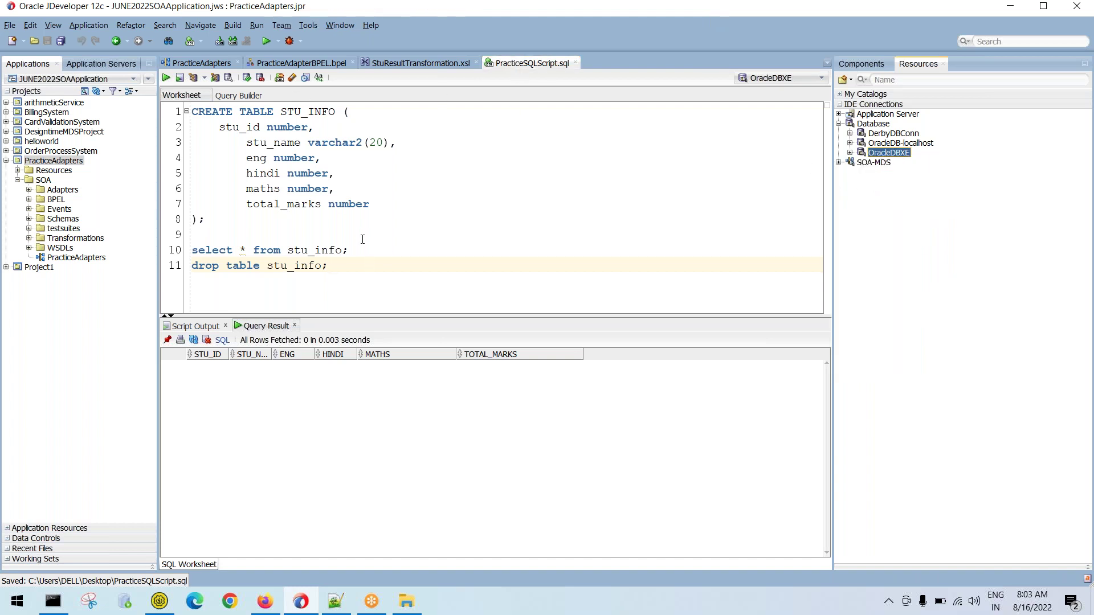
# Highlight the setup DB objects, DB connect, create table script and SOA project steps in the new 10 notes
pyautogui.click(336, 601)
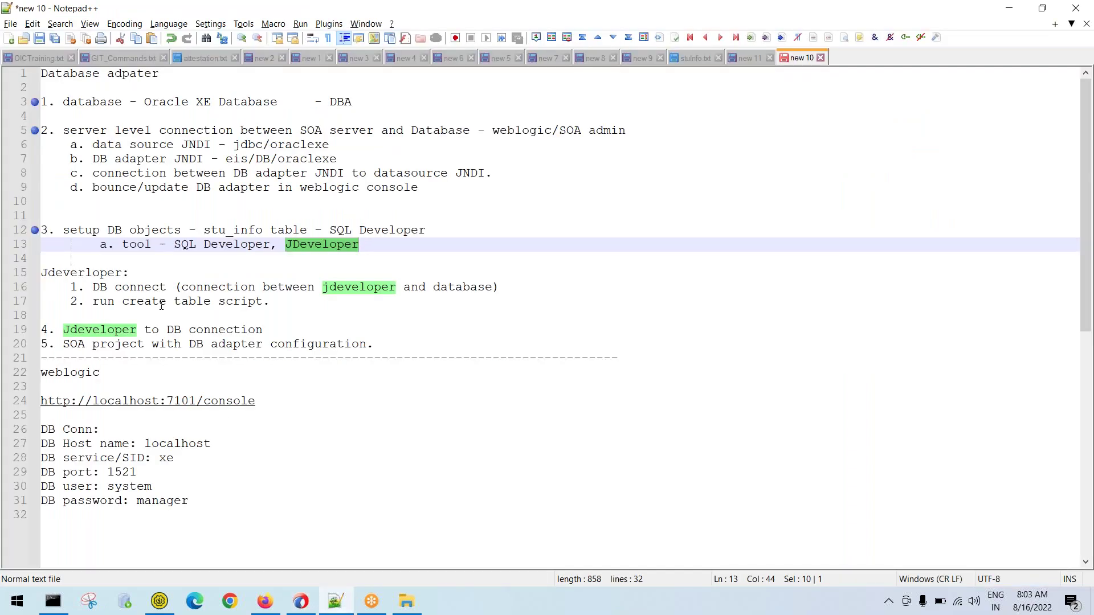
pyautogui.moveTo(391, 250); pyautogui.dragTo(32, 226)
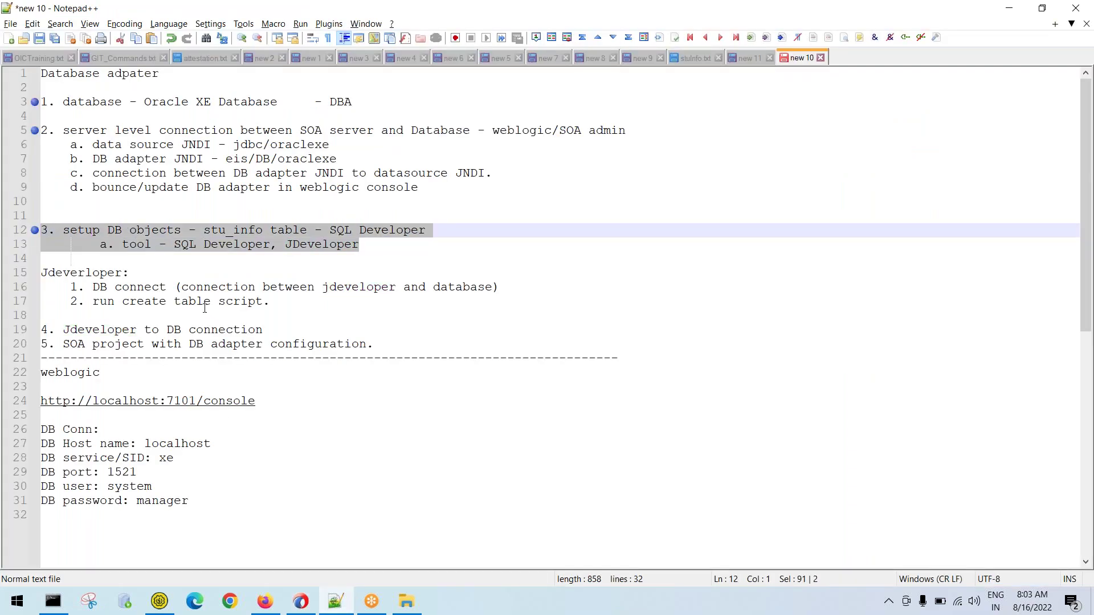
pyautogui.click(169, 288)
pyautogui.moveTo(499, 288); pyautogui.dragTo(48, 289)
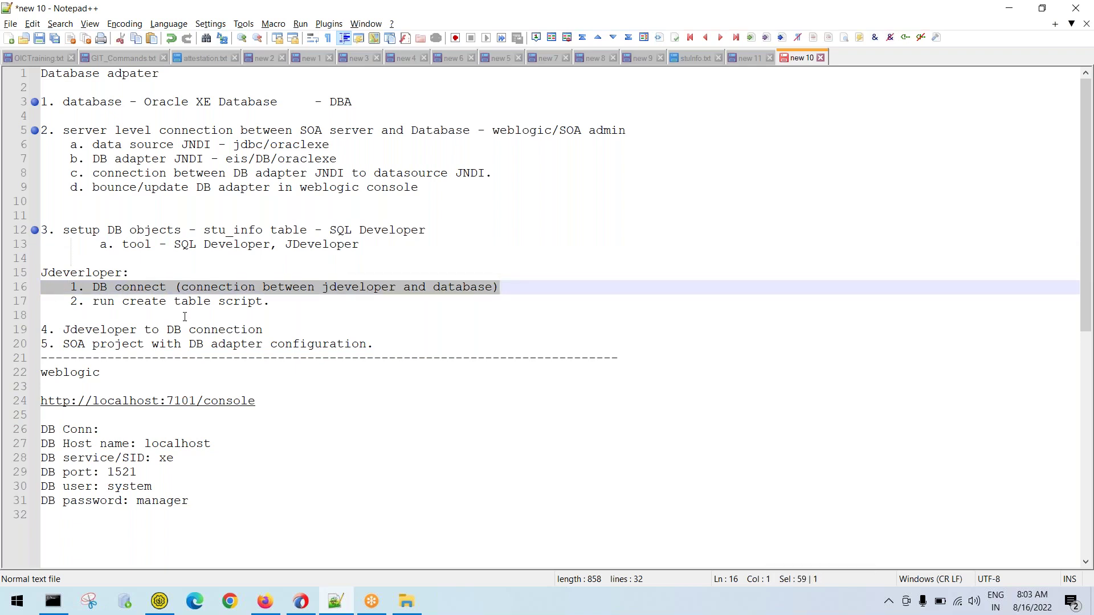
pyautogui.moveTo(286, 301); pyautogui.dragTo(21, 300)
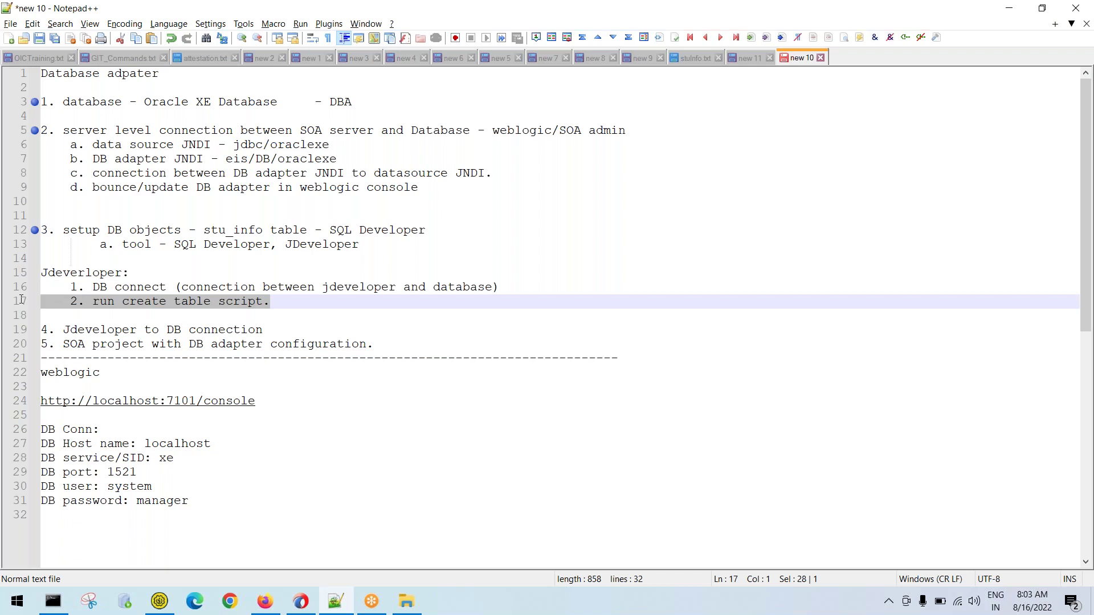
pyautogui.click(302, 328)
pyautogui.moveTo(373, 344); pyautogui.dragTo(30, 351)
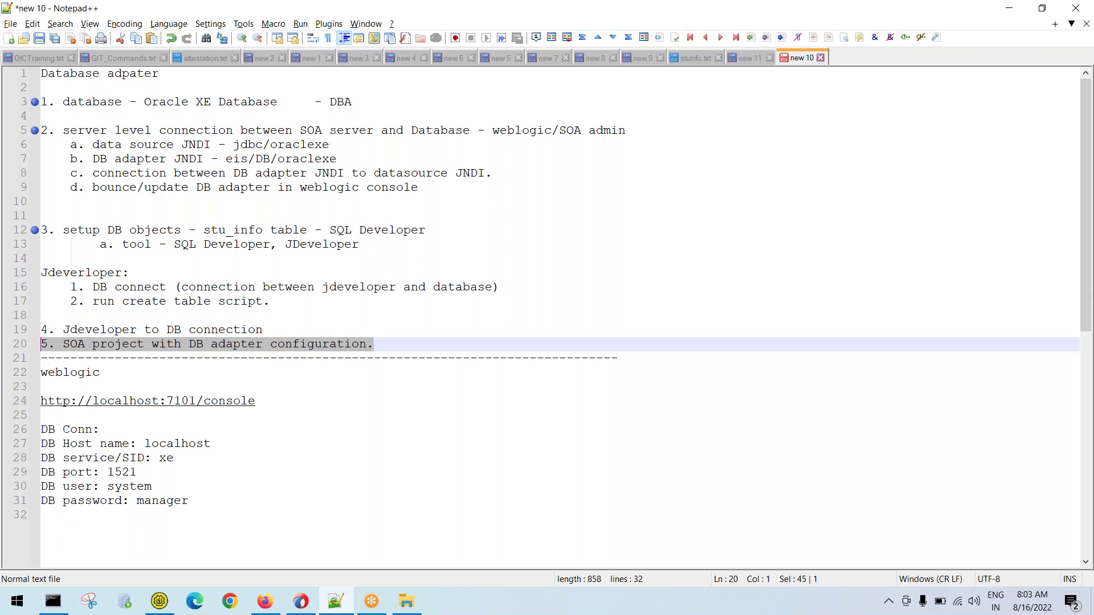